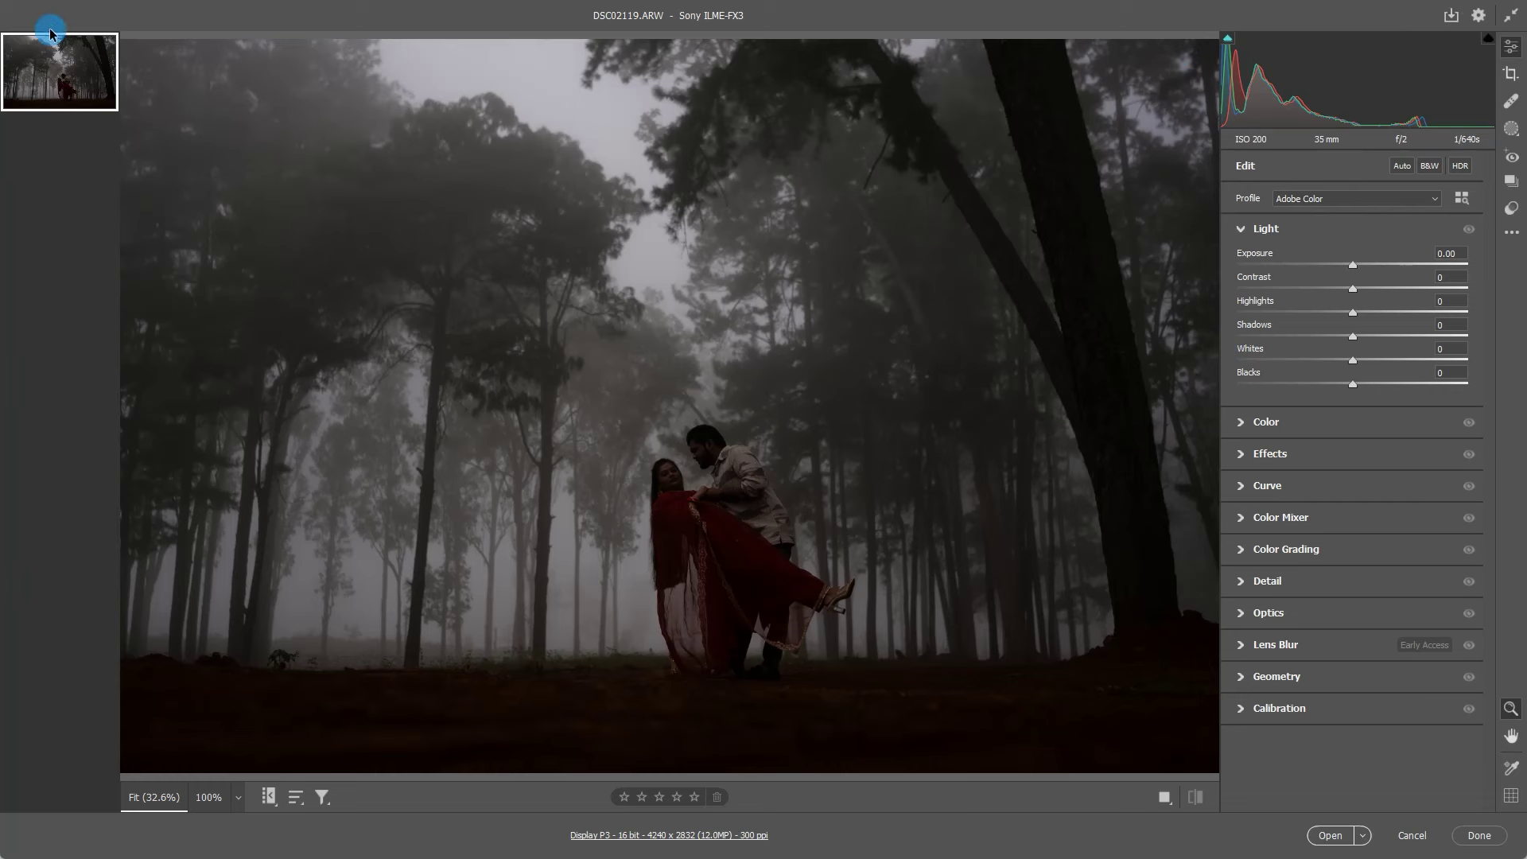
- Auto-adjust the forest photo in Camera Raw, then set Contrast +1 and Shadows +77
left_click(521, 165, "alt")
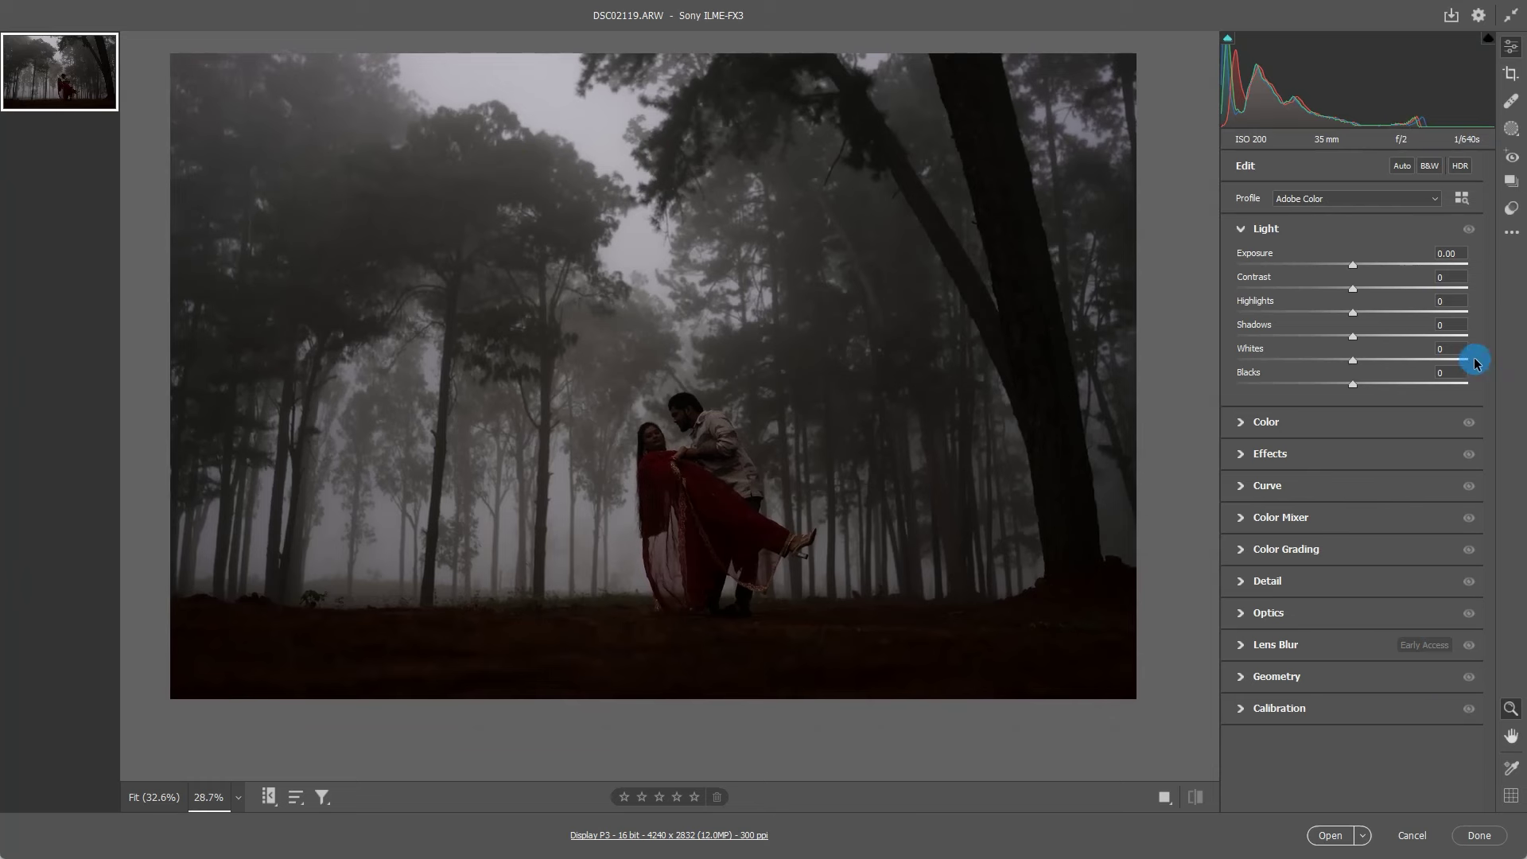
left_click(844, 352)
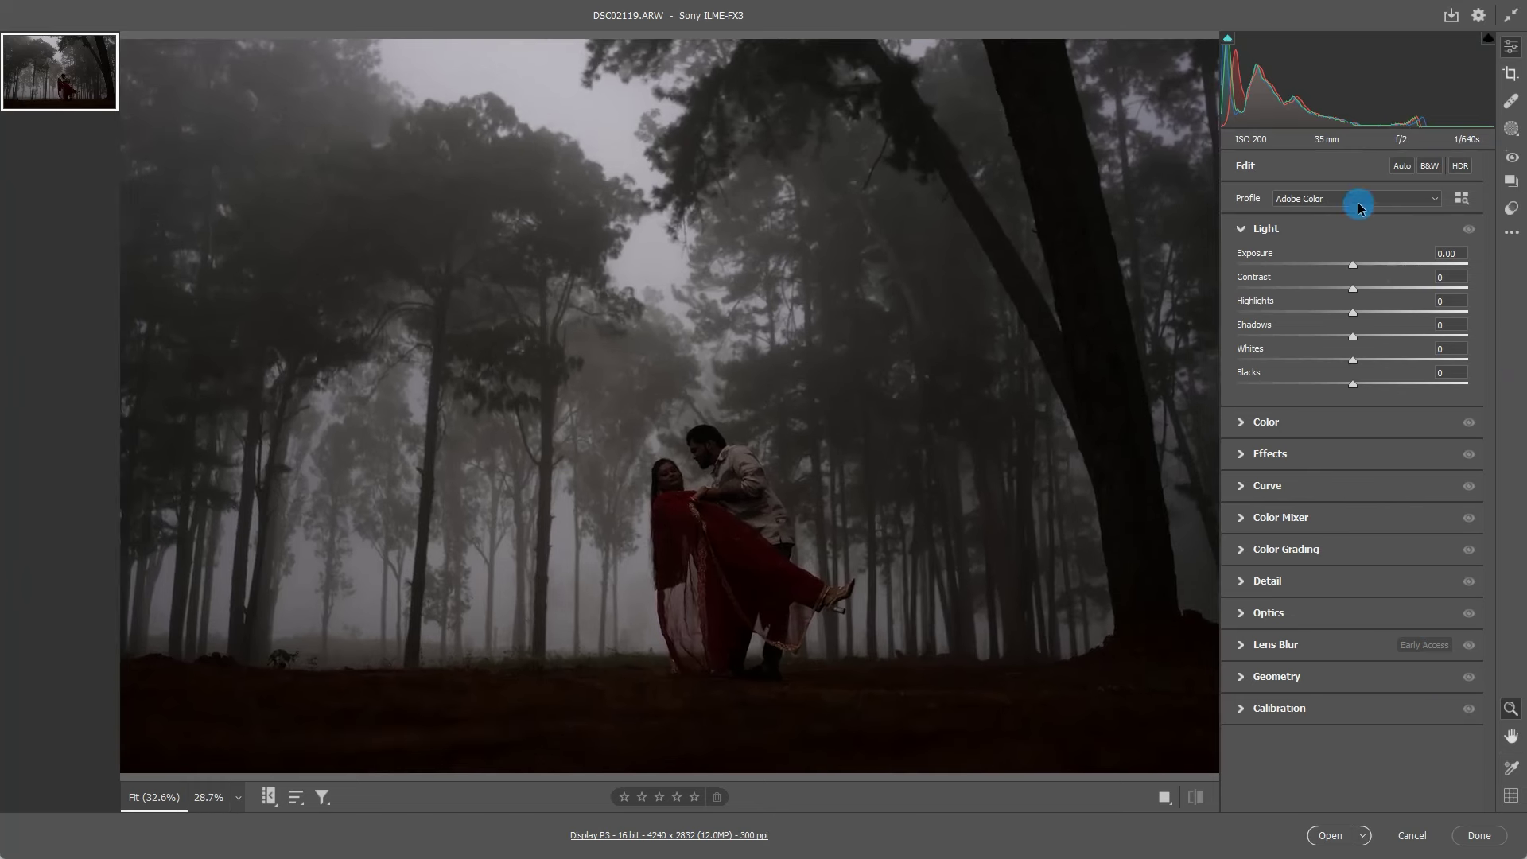
left_click(1394, 168)
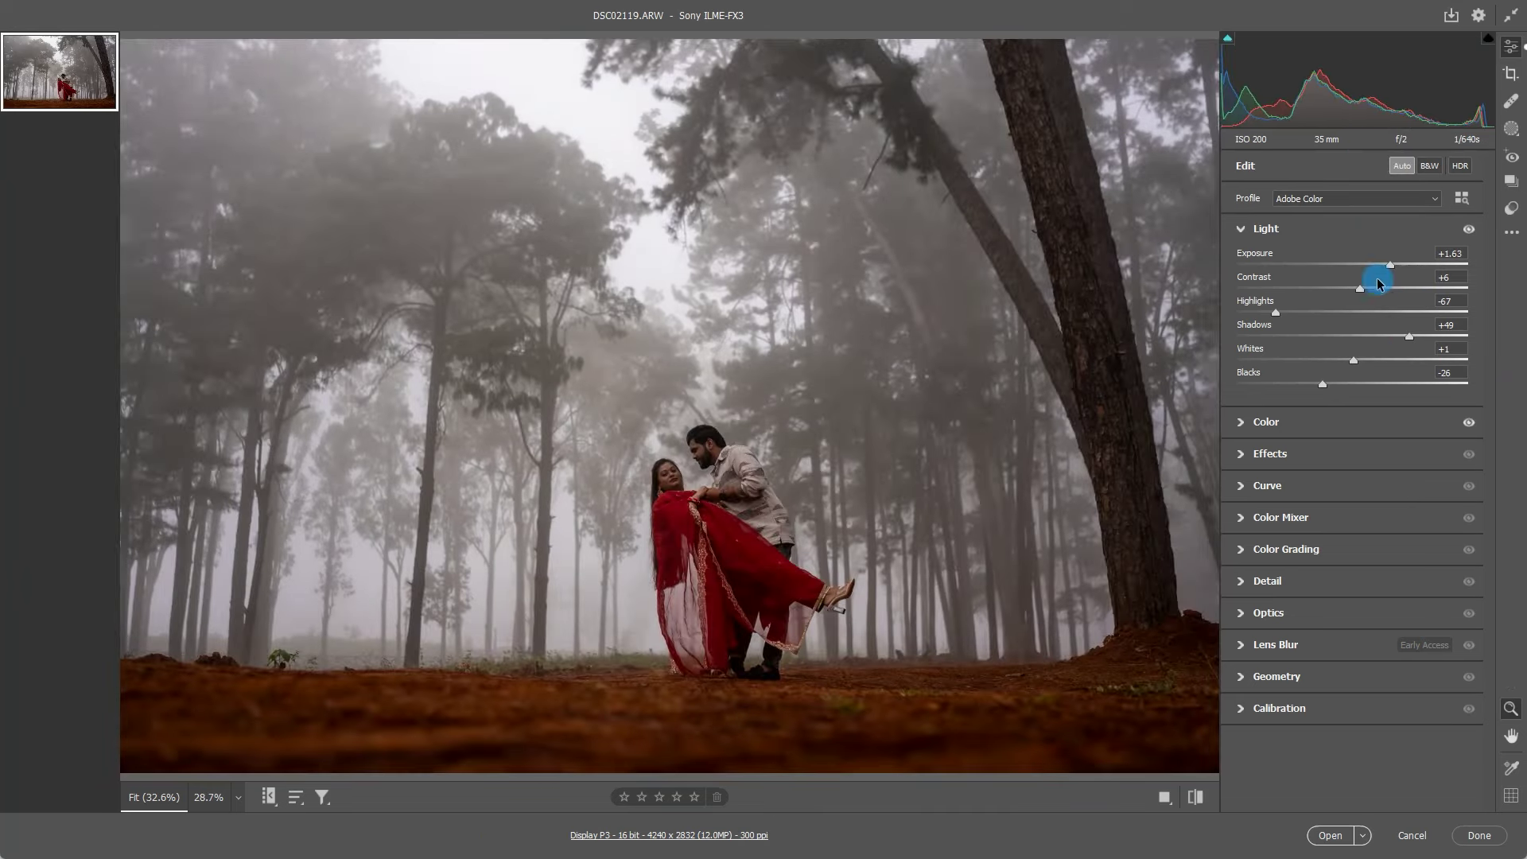
left_click(1416, 336)
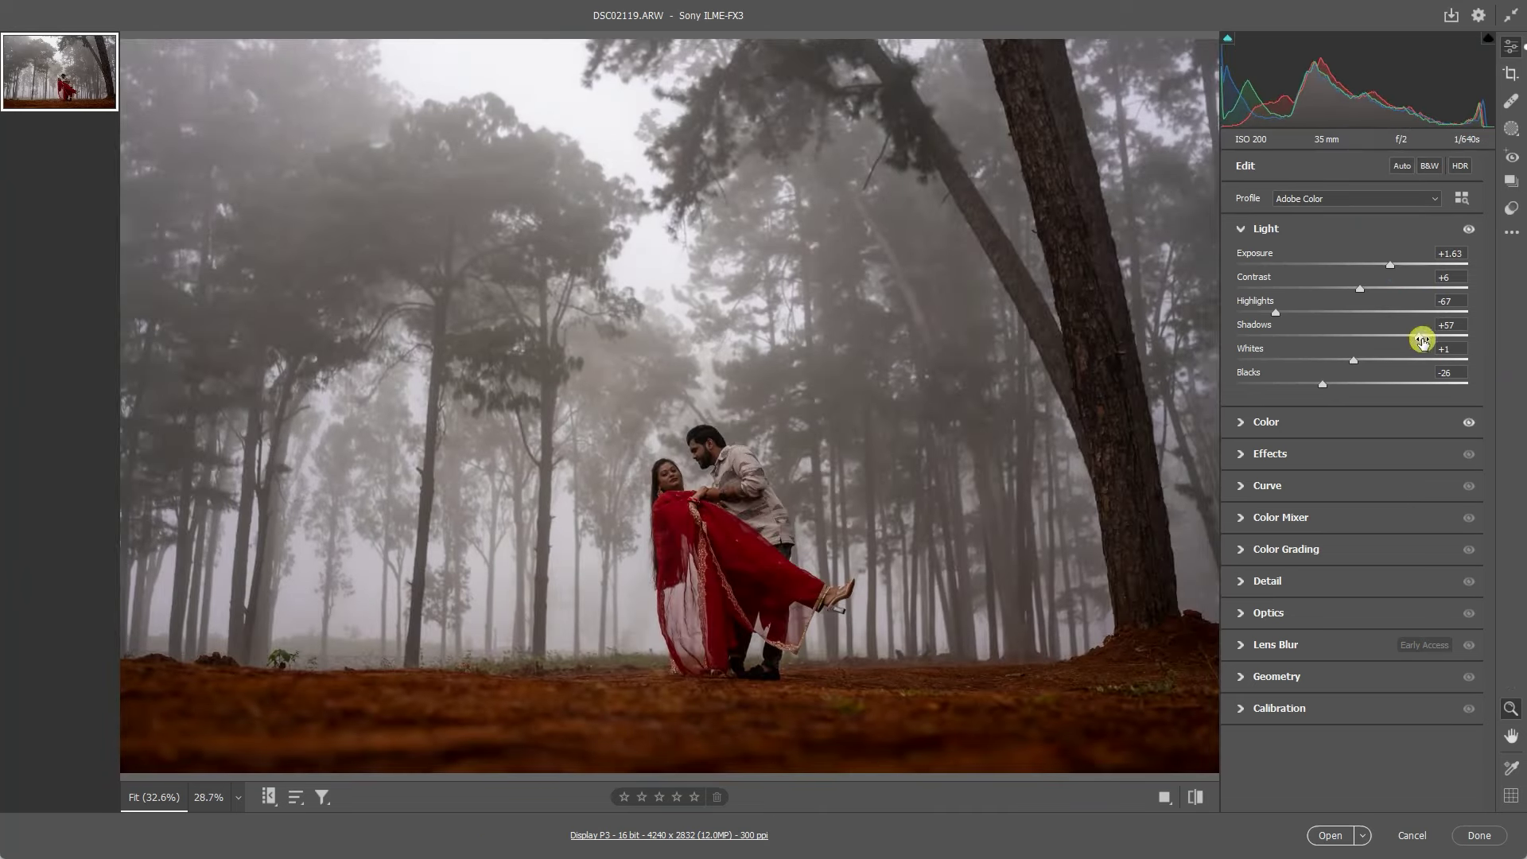
left_click_drag(1361, 290, 1361, 300)
scroll(684, 477, "up", 5)
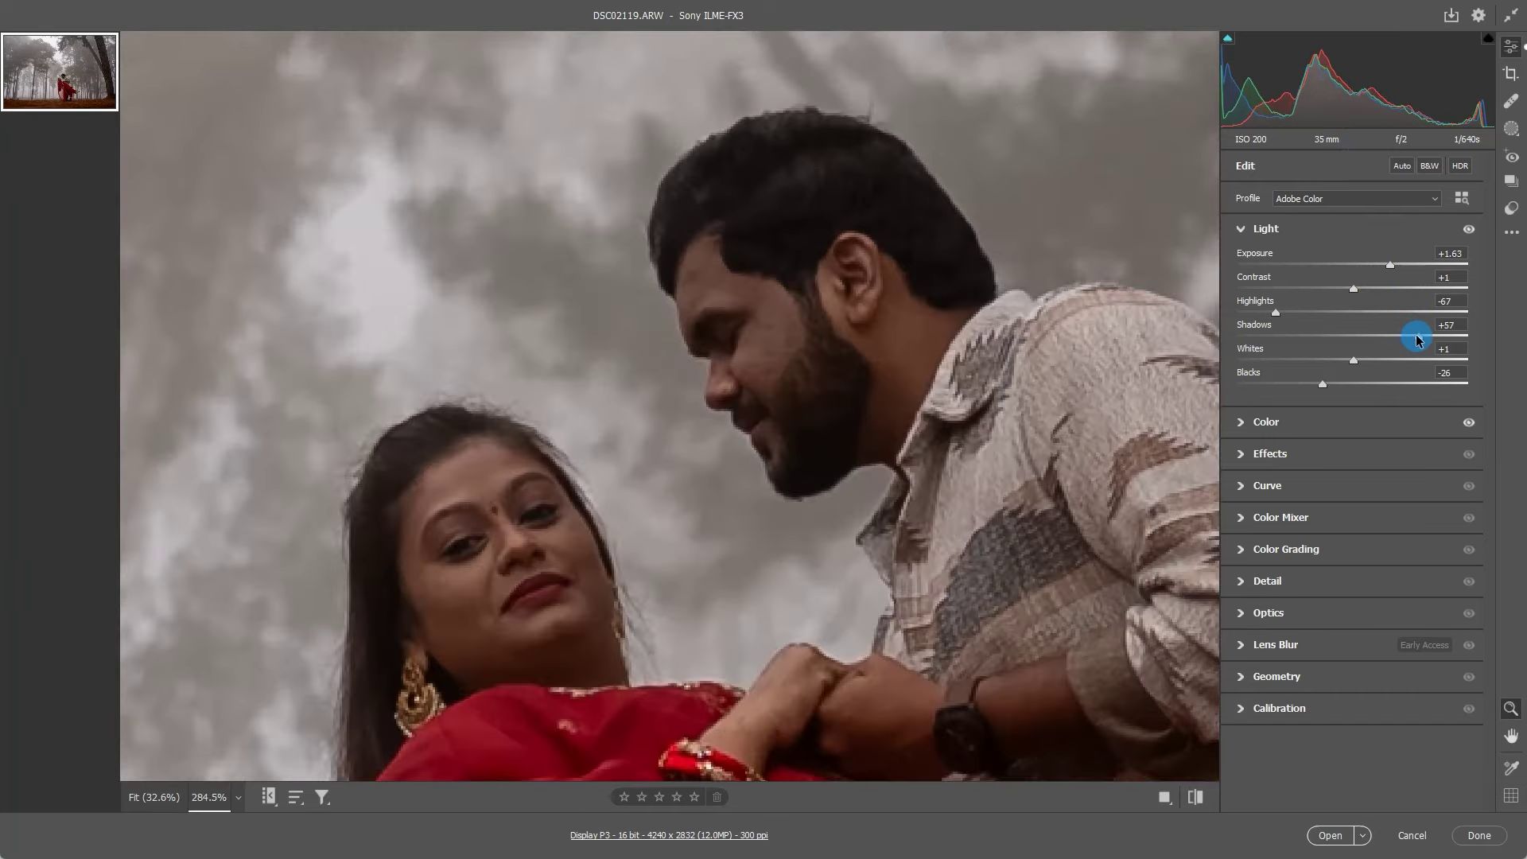
left_click_drag(1419, 339, 1434, 341)
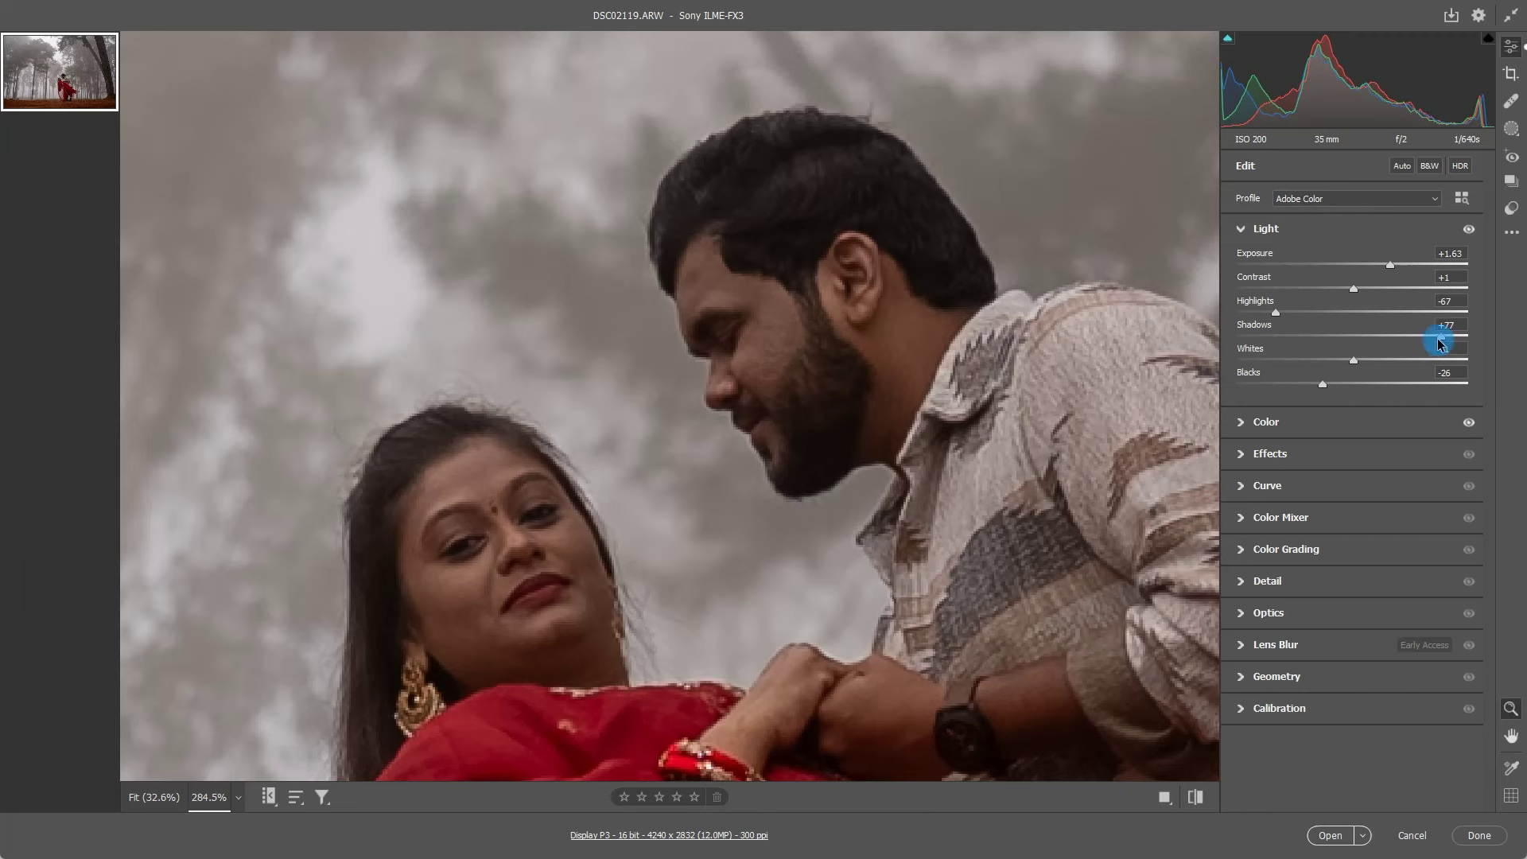
- Compare the edit against the default settings, then open the adjusted photo in Photoshop
scroll(982, 386, "down", 3)
scroll(983, 386, "down", 3)
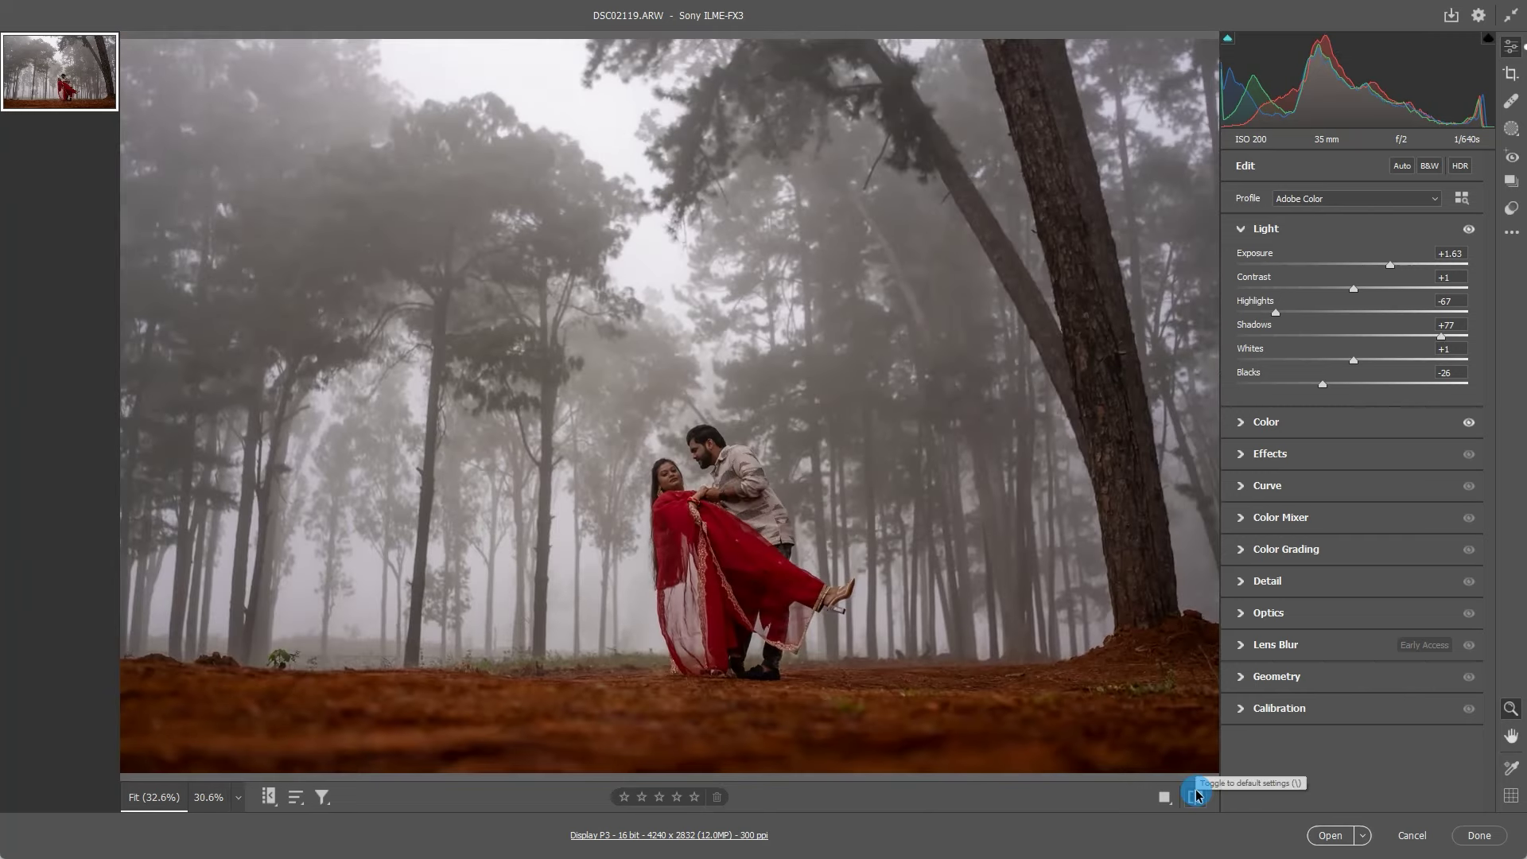
left_click(1196, 797)
left_click(1196, 796)
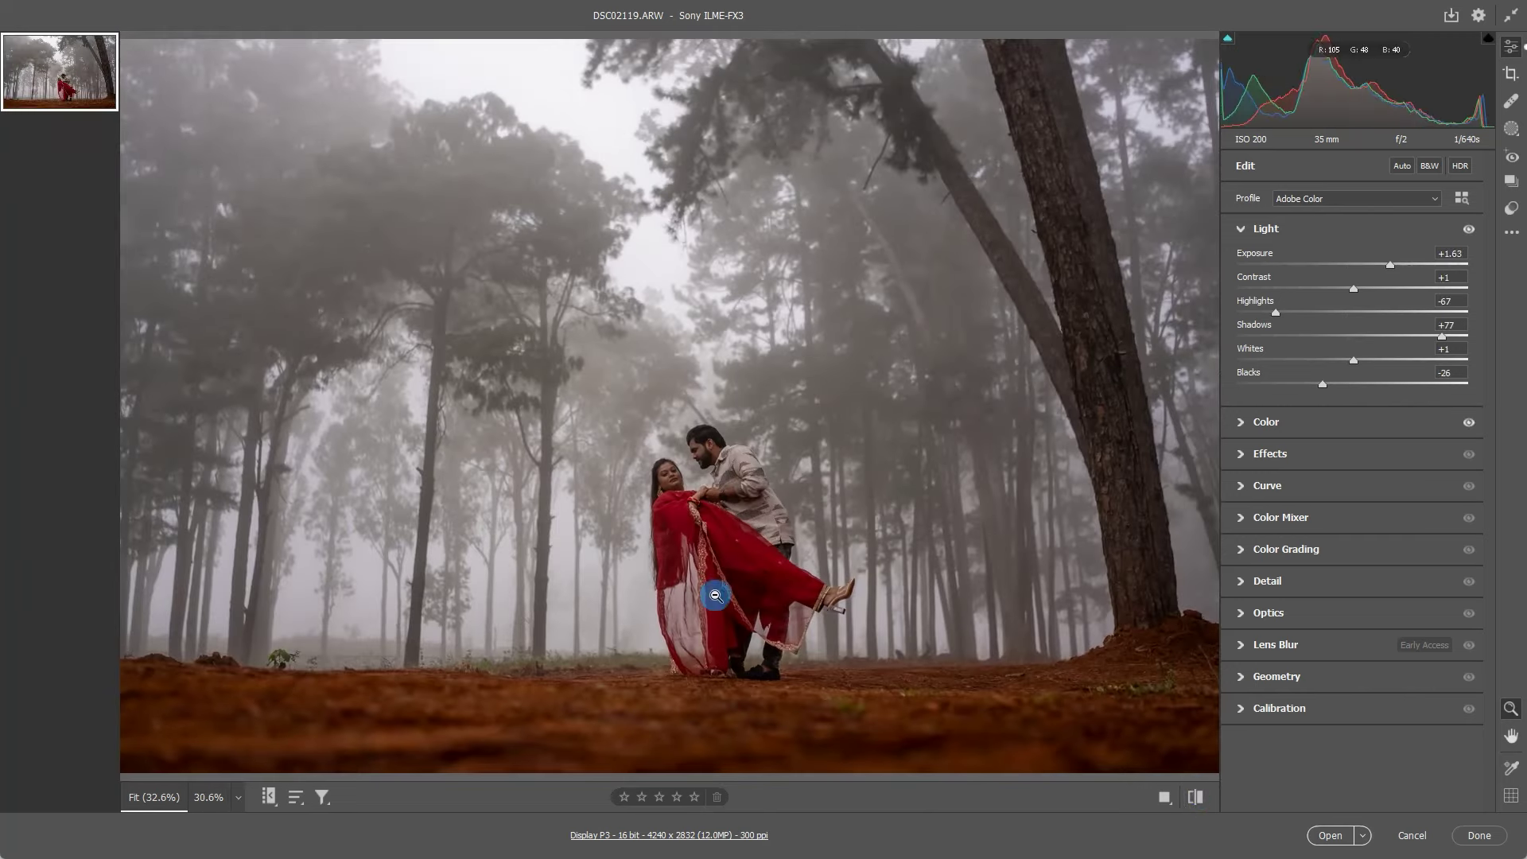
scroll(715, 596, "down", 1)
scroll(731, 574, "up", 1)
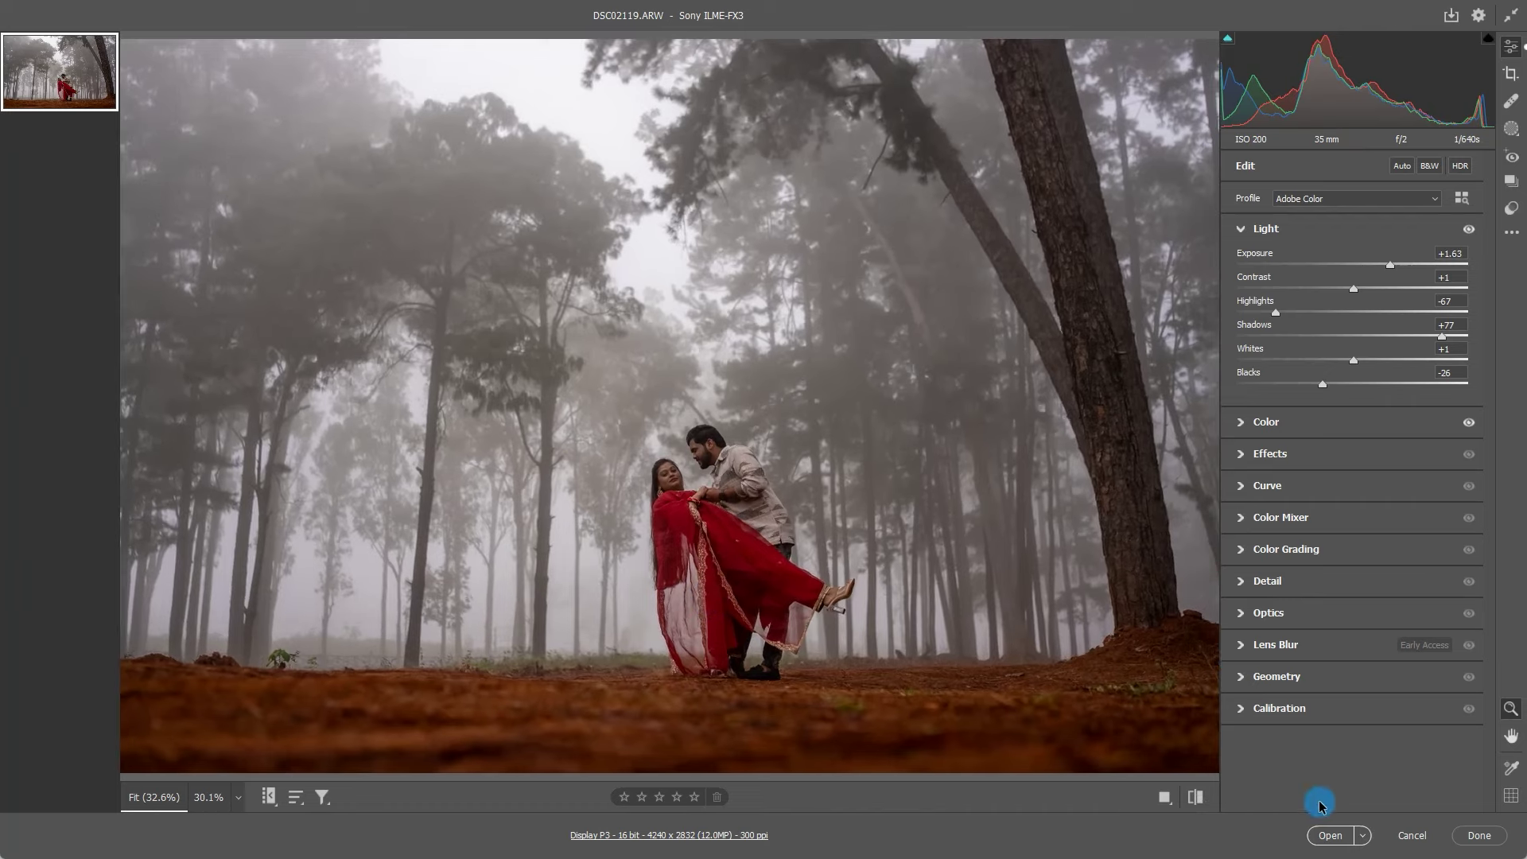
left_click(1322, 837)
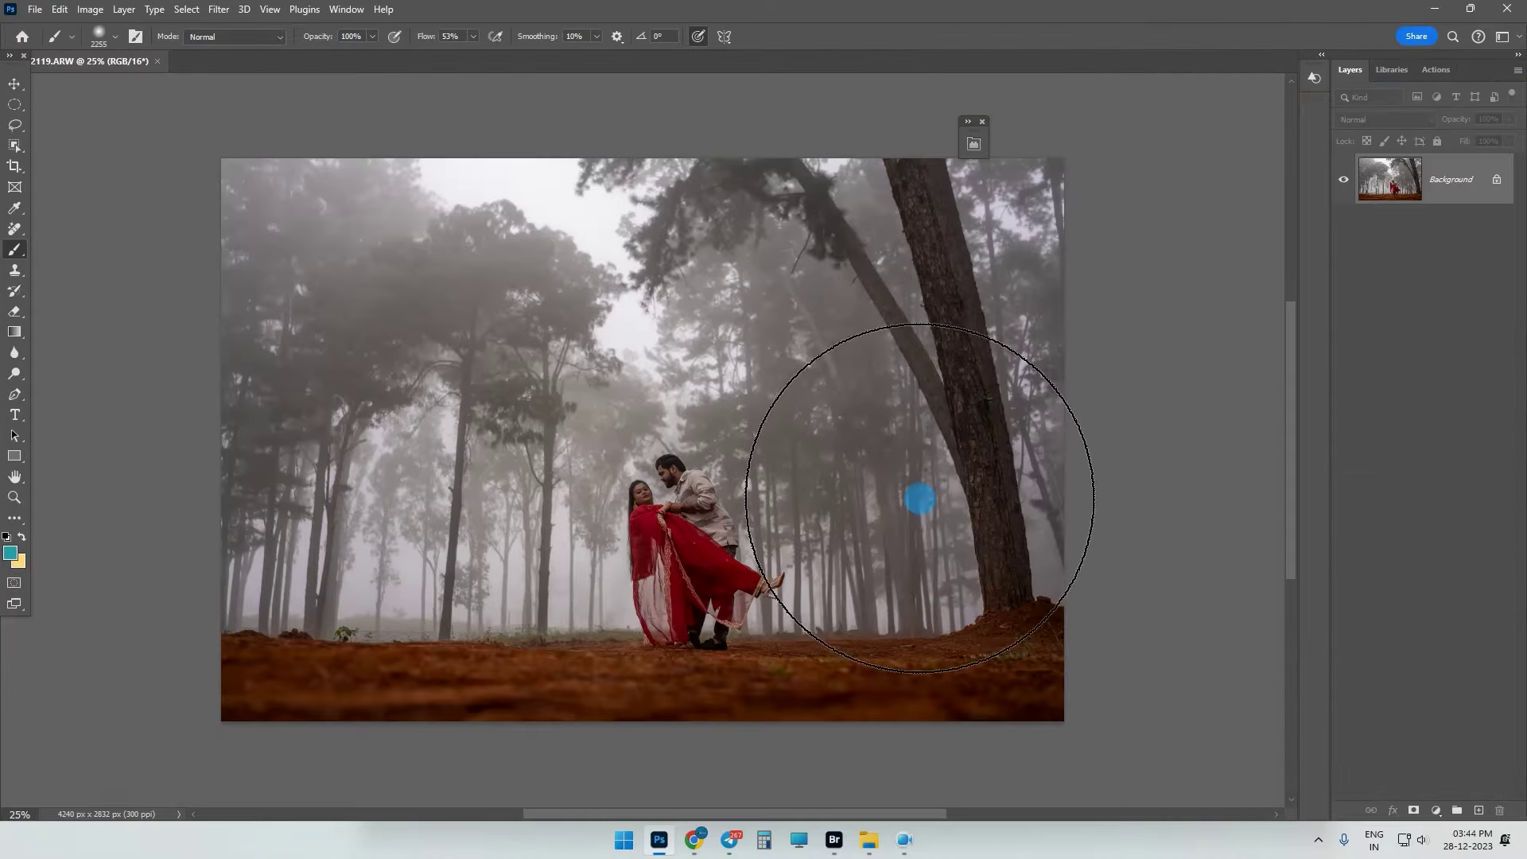
left_click(984, 119)
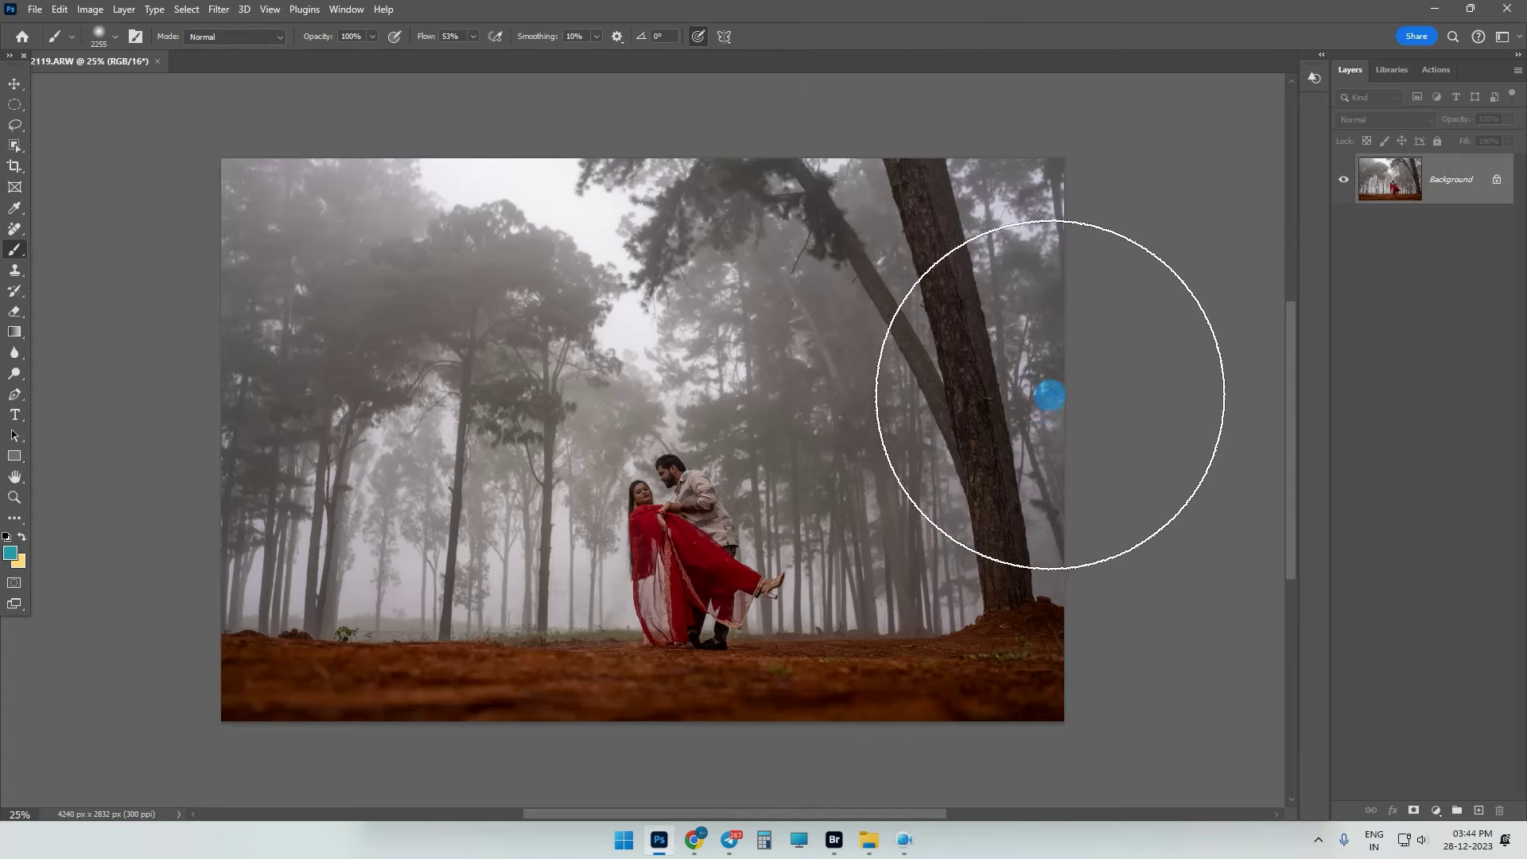
scroll(1010, 232, "up", 5)
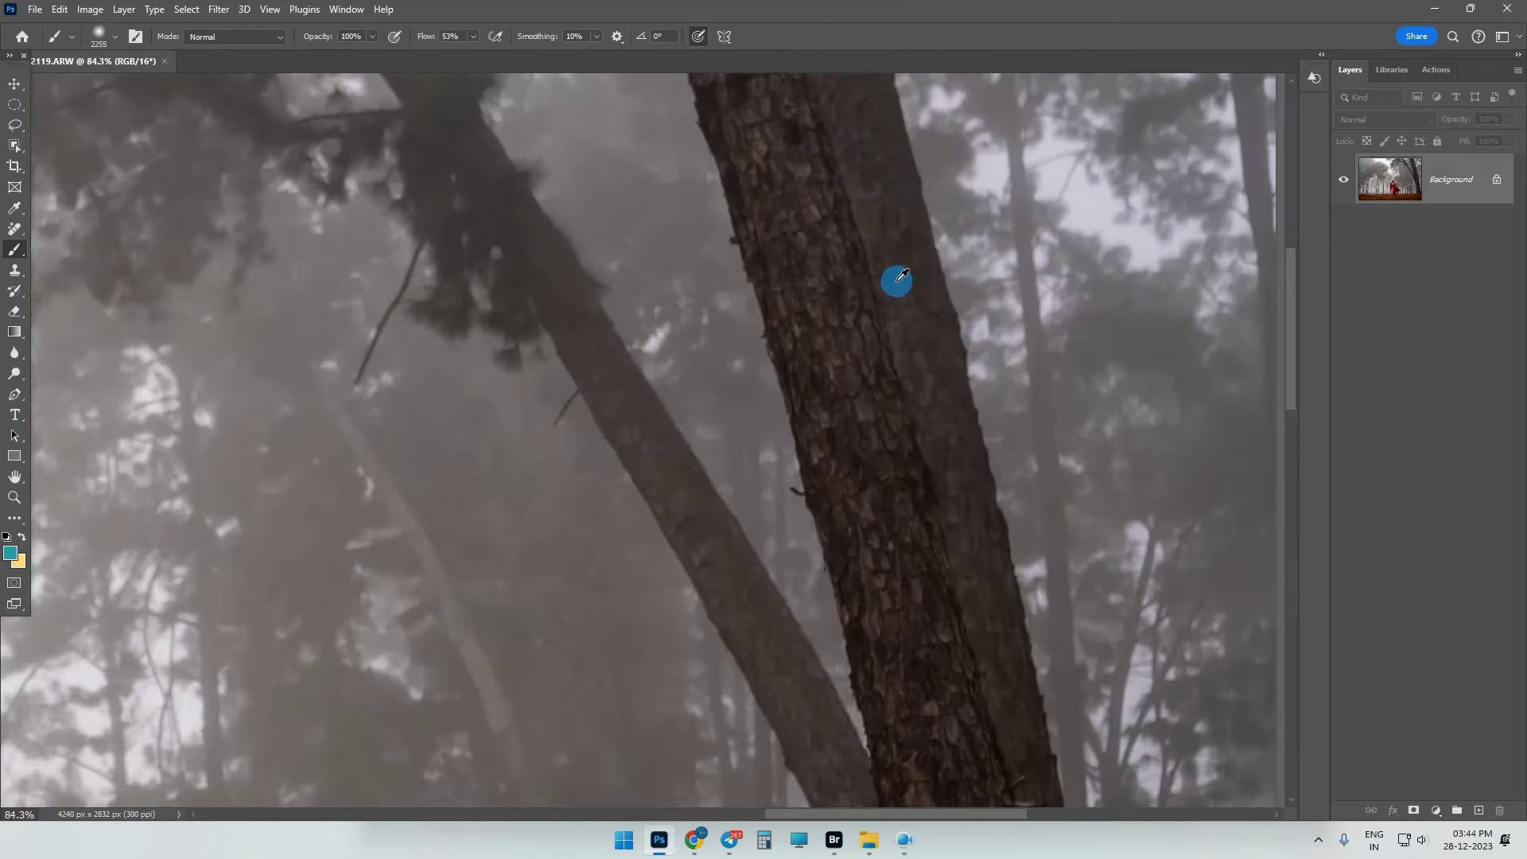
scroll(899, 295, "down", 5)
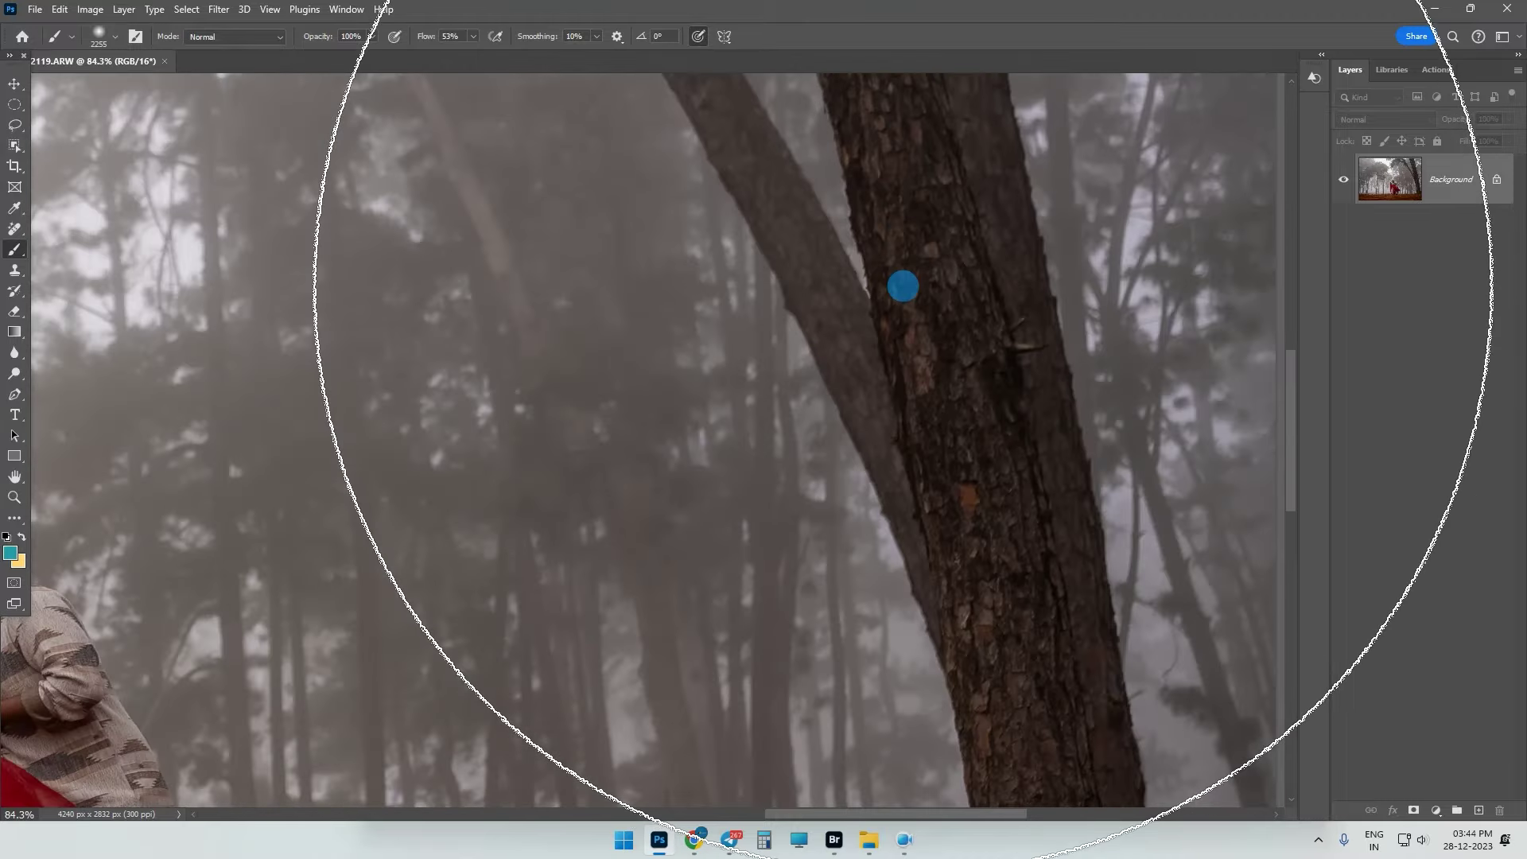
scroll(905, 285, "down", 5)
scroll(906, 285, "left", 2)
scroll(905, 285, "down", 2)
scroll(904, 290, "down", 2)
scroll(905, 289, "down", 5)
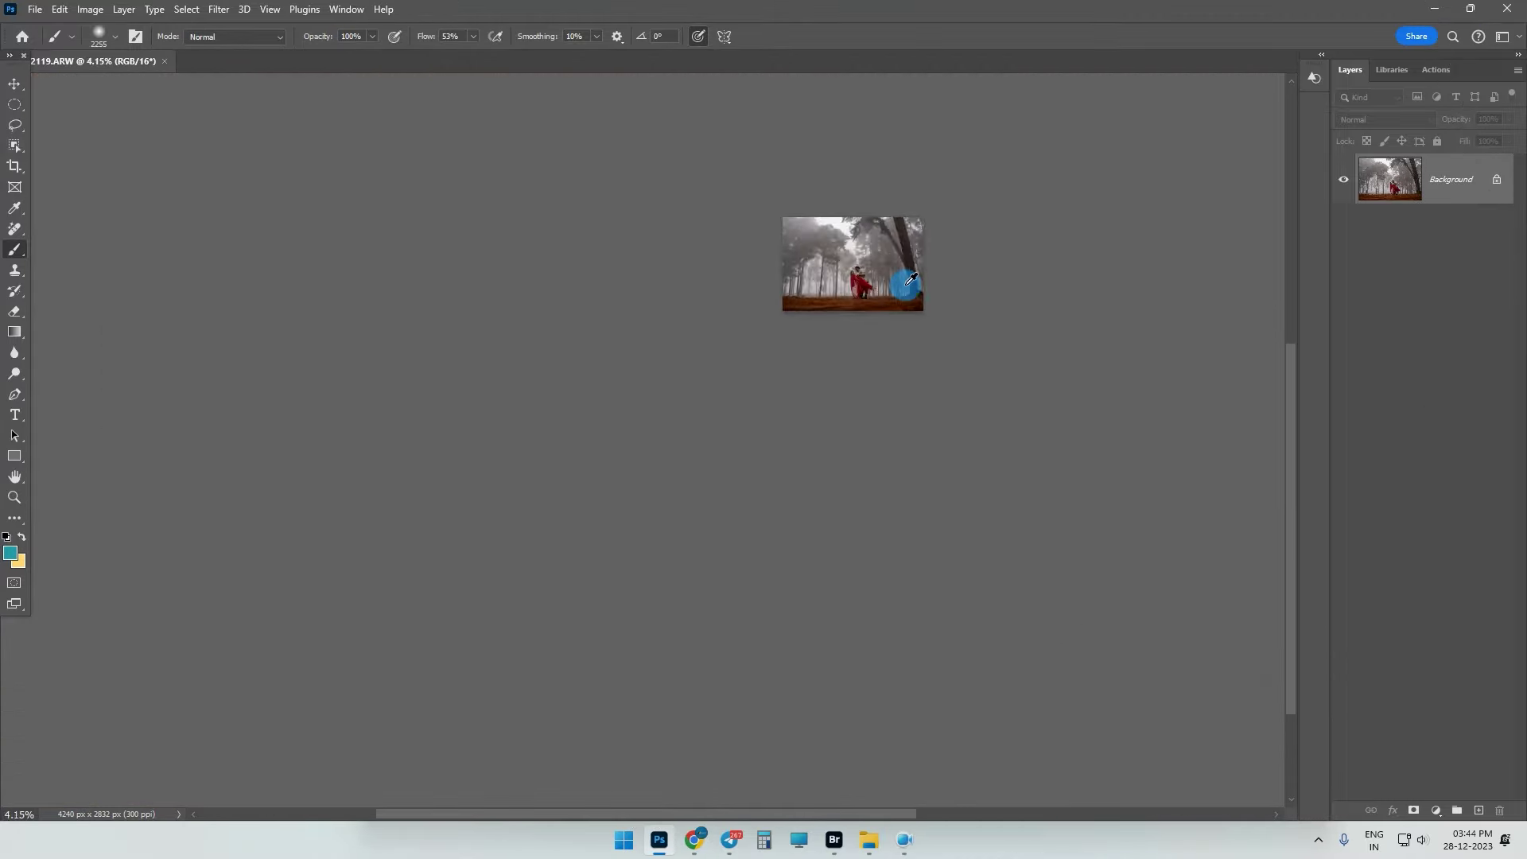
scroll(914, 509, "up", 10)
scroll(915, 509, "down", 5)
scroll(939, 461, "down", 3)
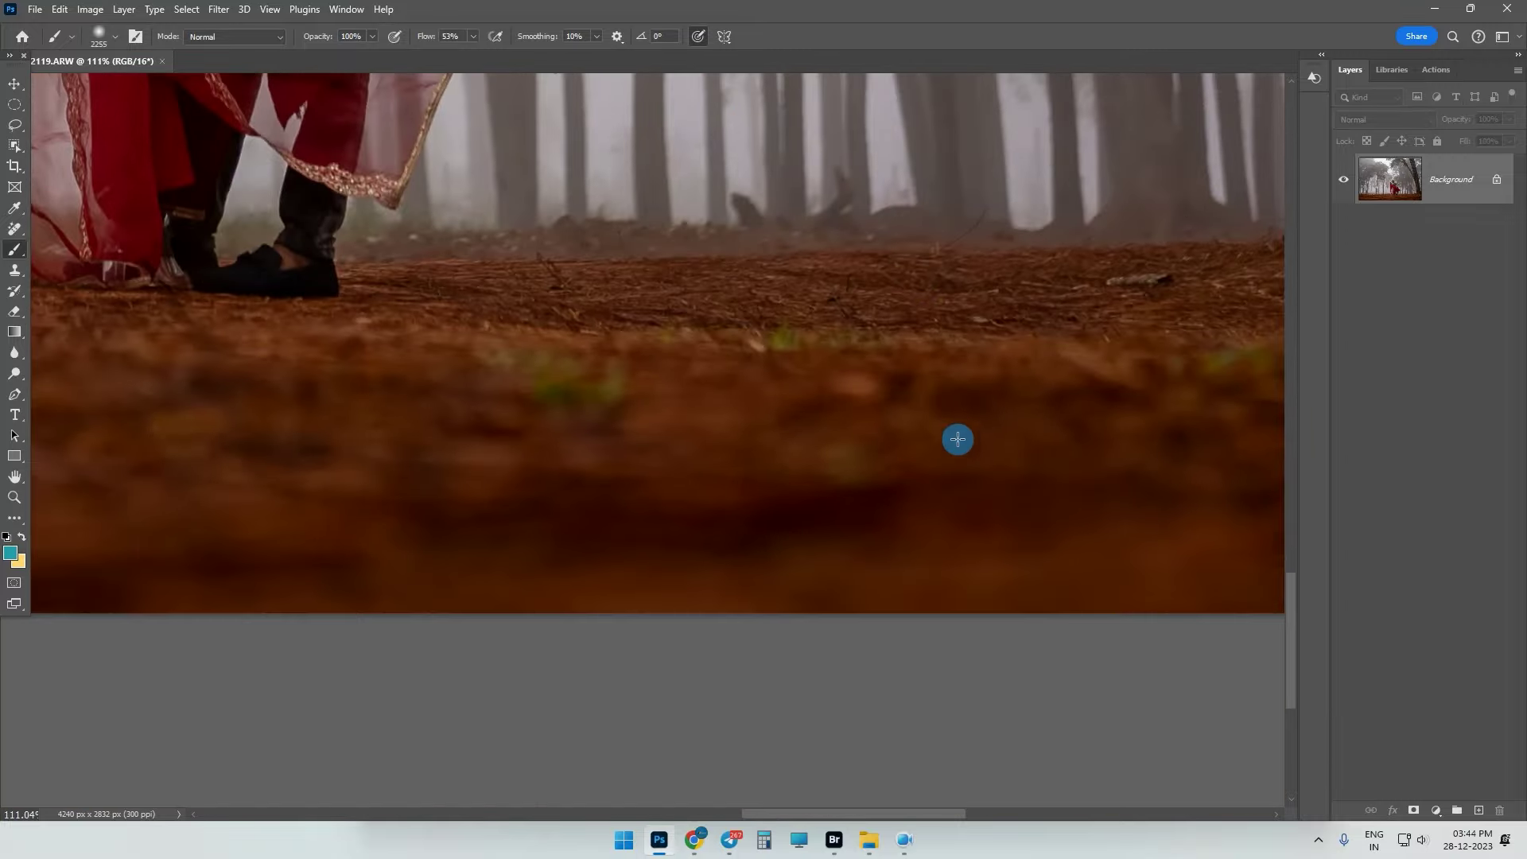
left_click_drag(795, 404, 721, 430)
left_click_drag(949, 383, 1415, 446)
mouse_move(238, 358)
left_mouse_down()
mouse_move(985, 361)
mouse_move(984, 658)
mouse_move(530, 717)
left_mouse_up()
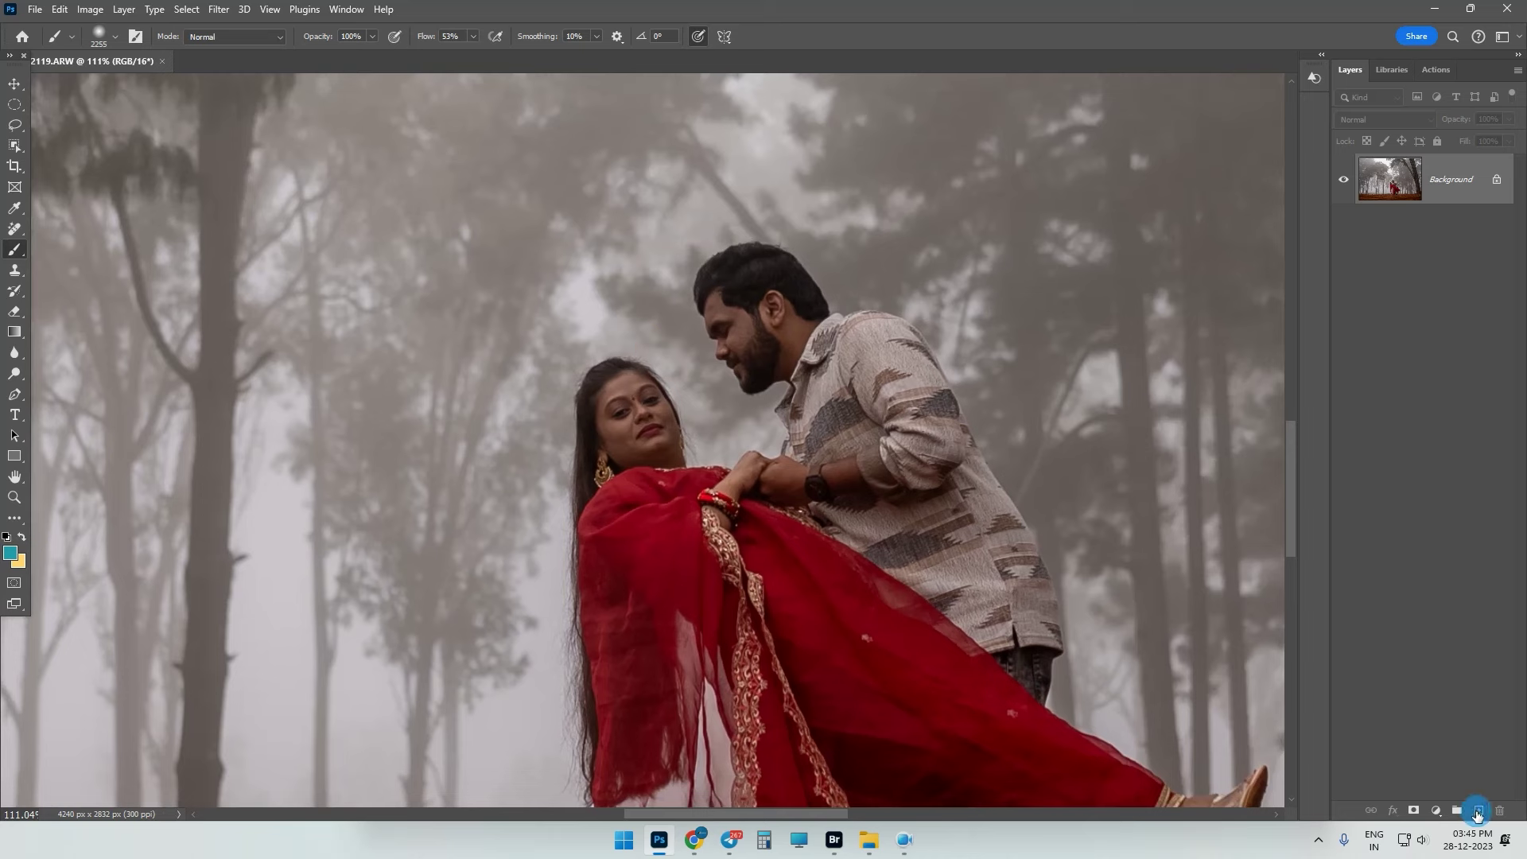
- Add an empty Layer 1 above Background and tag it green
left_click(1477, 811)
right_click(1353, 183)
left_click(1357, 274)
- With the Remove Tool, erase the stick on the ground and a distraction near the tree trunk
left_click(14, 230)
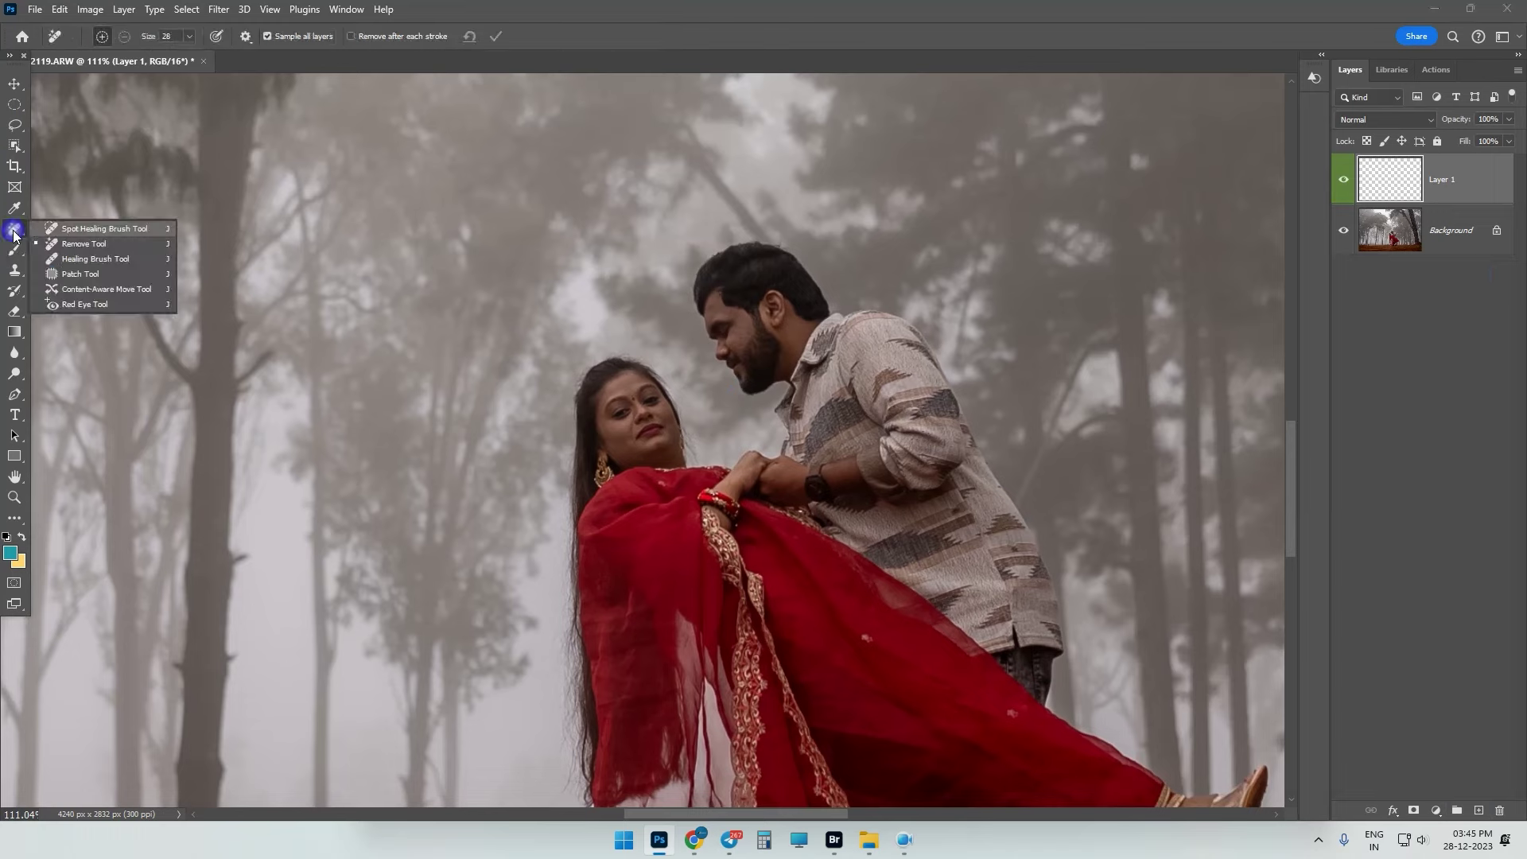
left_click(80, 247)
scroll(238, 279, "down", 5)
scroll(239, 279, "right", 10)
scroll(664, 204, "down", 5)
scroll(664, 204, "right", 5)
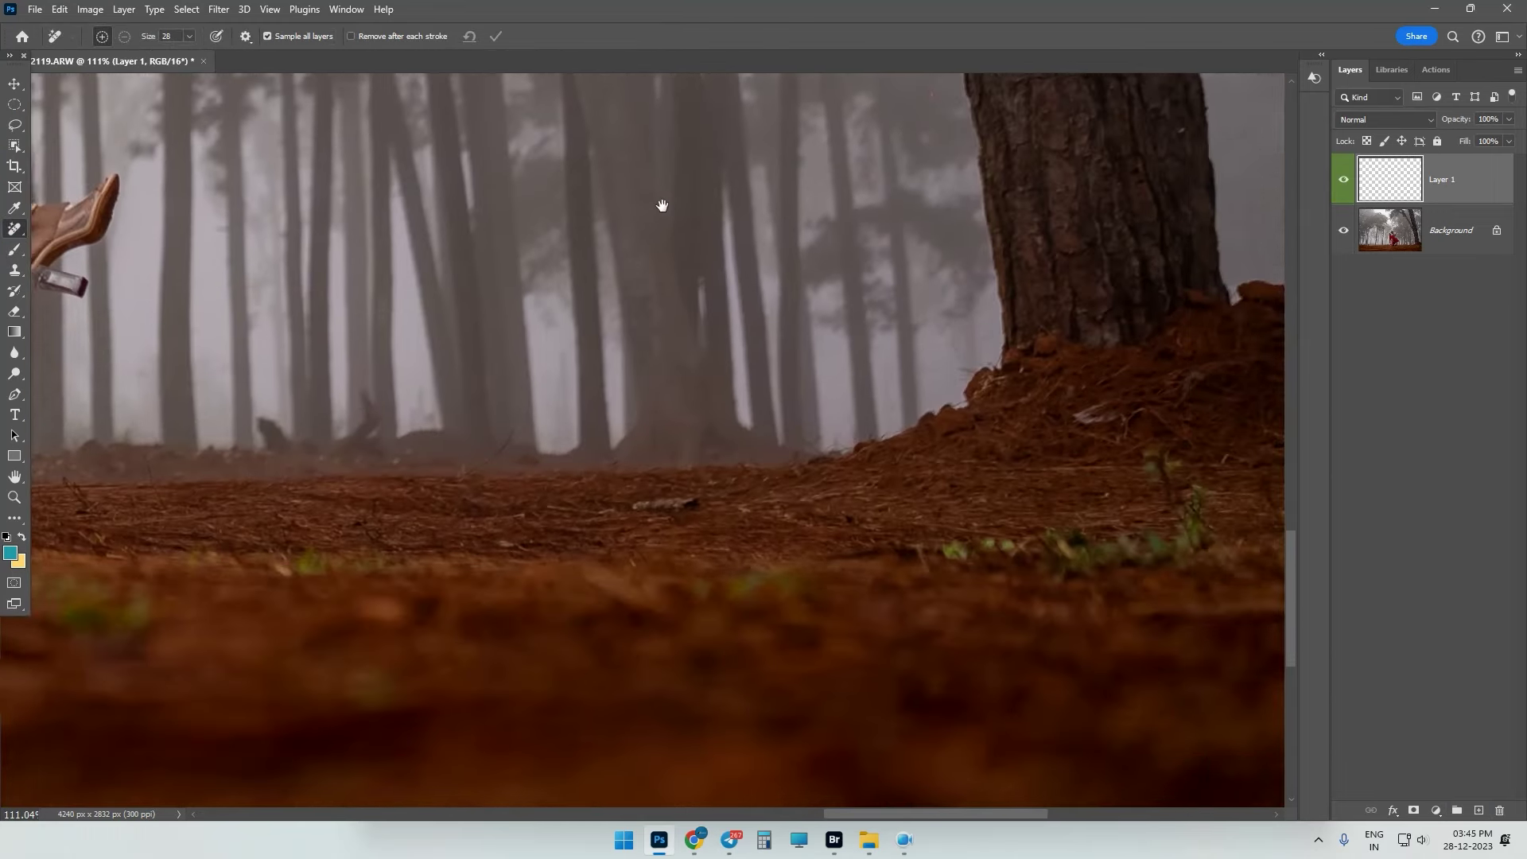
scroll(747, 529, "up", 3)
left_click_drag(736, 528, 849, 536)
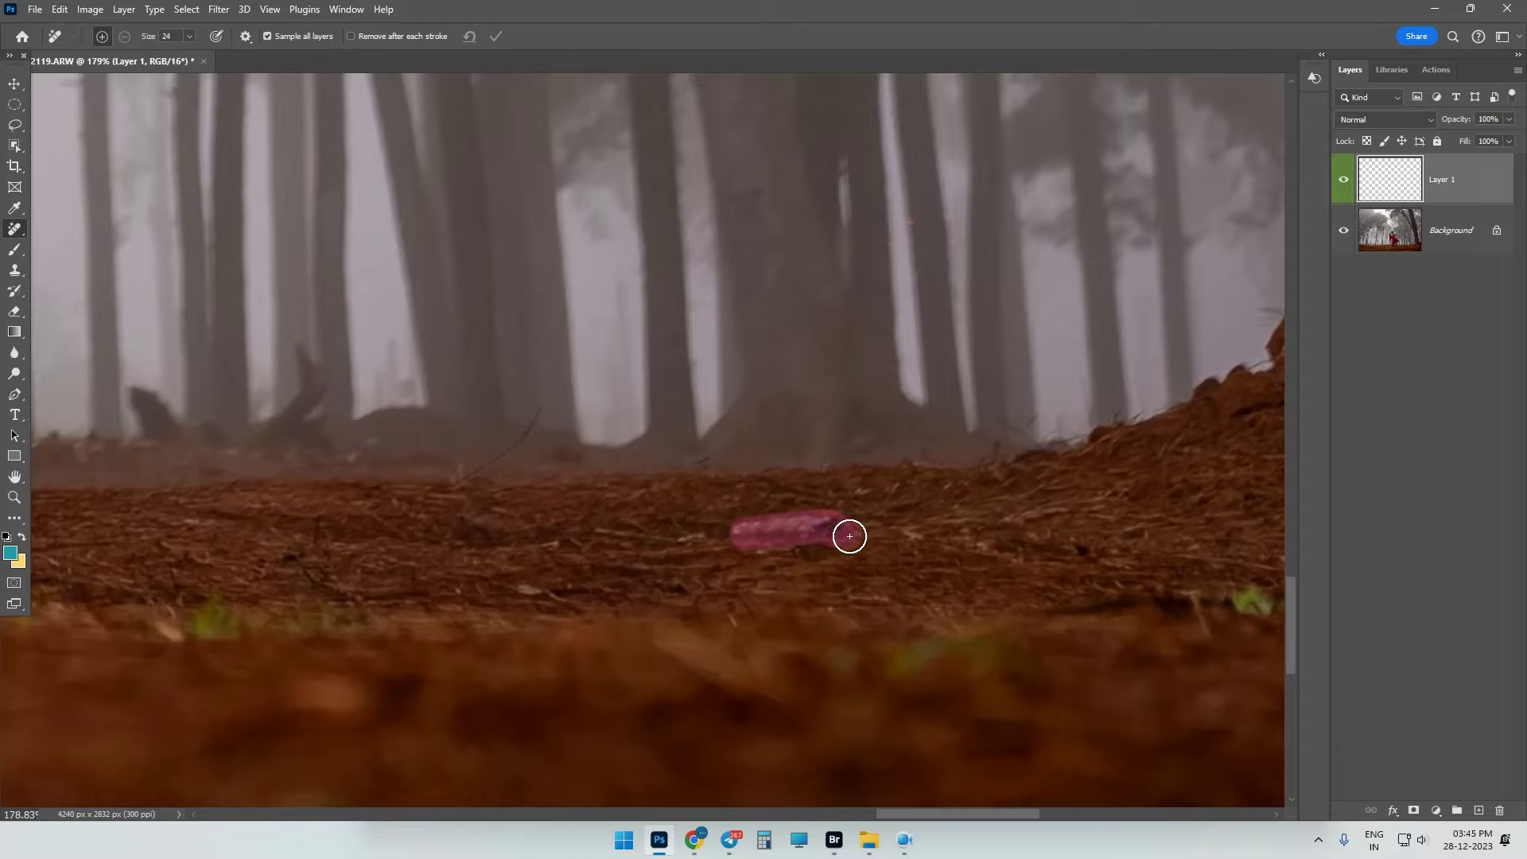
scroll(361, 402, "down", 2)
scroll(471, 443, "right", 10)
left_click_drag(716, 326, 689, 330)
- Remove the distractions beside the red dress and across the floor, then commit the removal
scroll(624, 338, "left", 2)
scroll(552, 409, "left", 8)
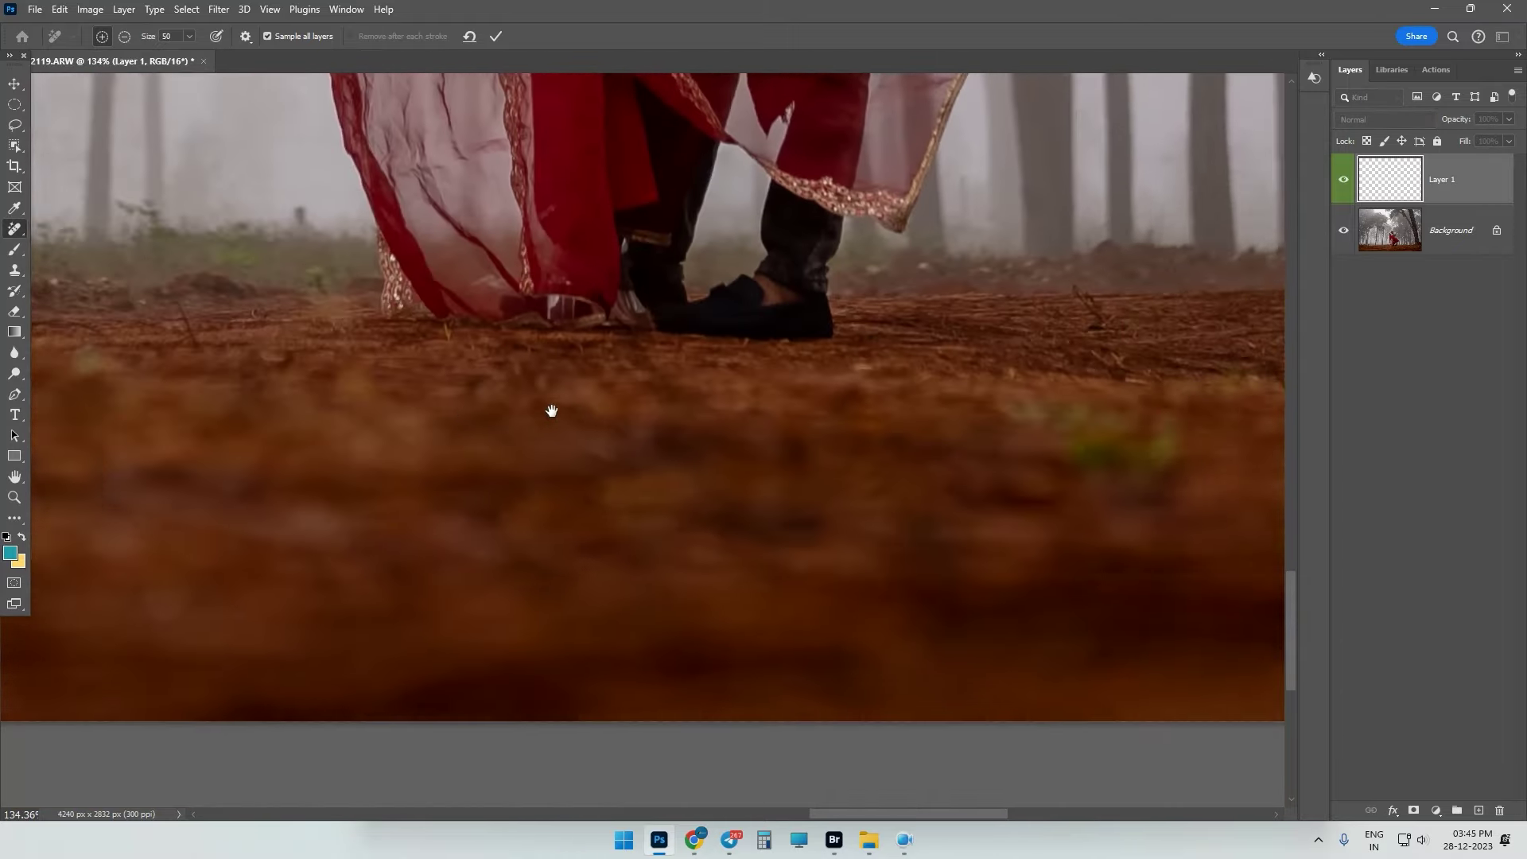
scroll(619, 504, "left", 3)
scroll(618, 504, "left", 6)
left_click_drag(915, 330, 972, 286)
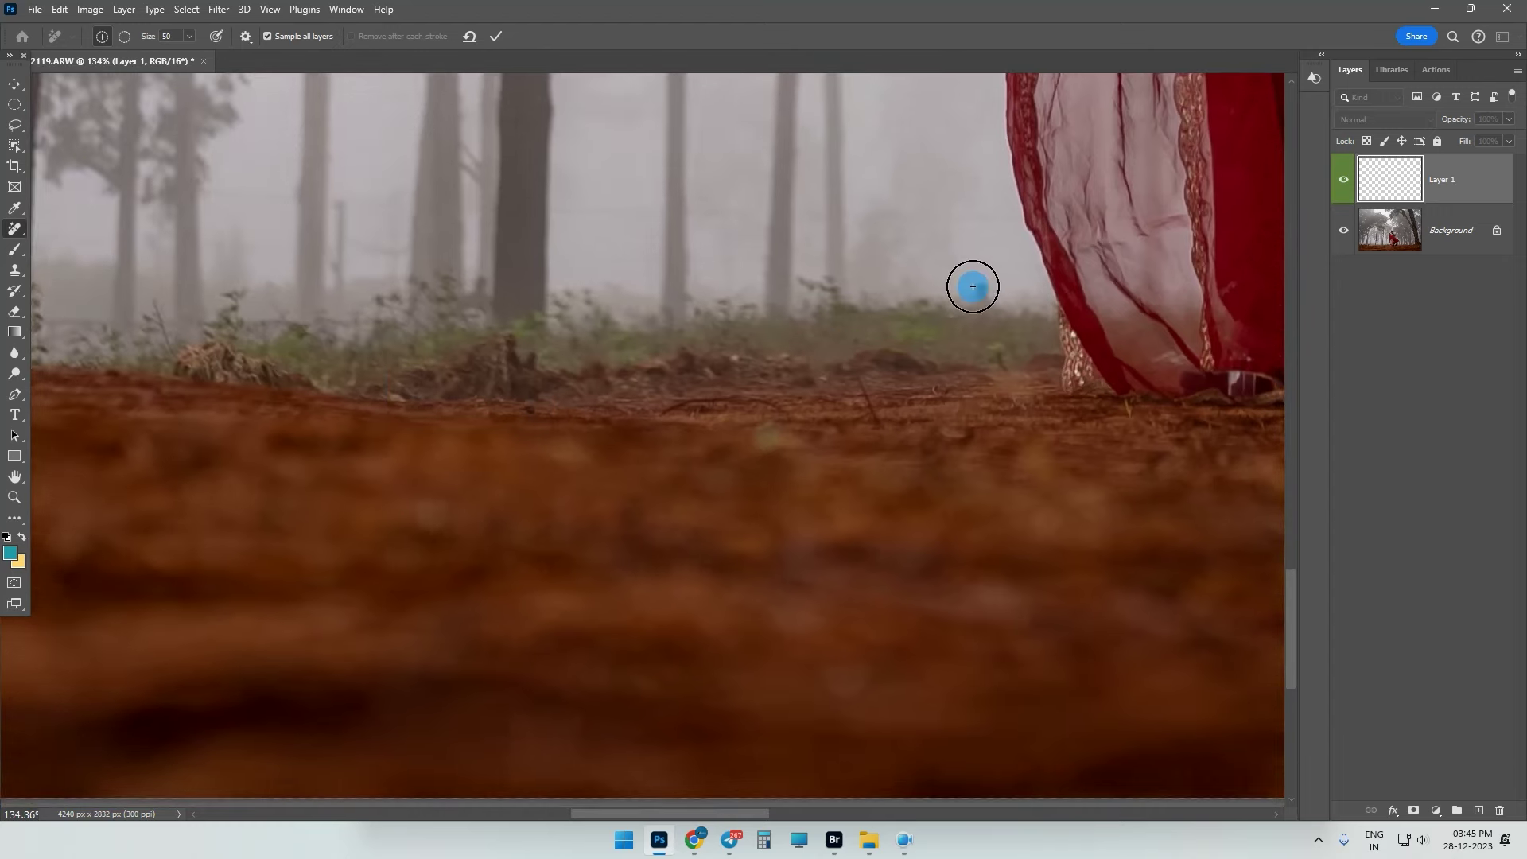
scroll(880, 334, "left", 3)
scroll(772, 350, "left", 3)
mouse_move(772, 350)
left_mouse_down()
mouse_move(1153, 352)
mouse_move(341, 791)
mouse_move(510, 513)
mouse_move(322, 510)
left_mouse_up()
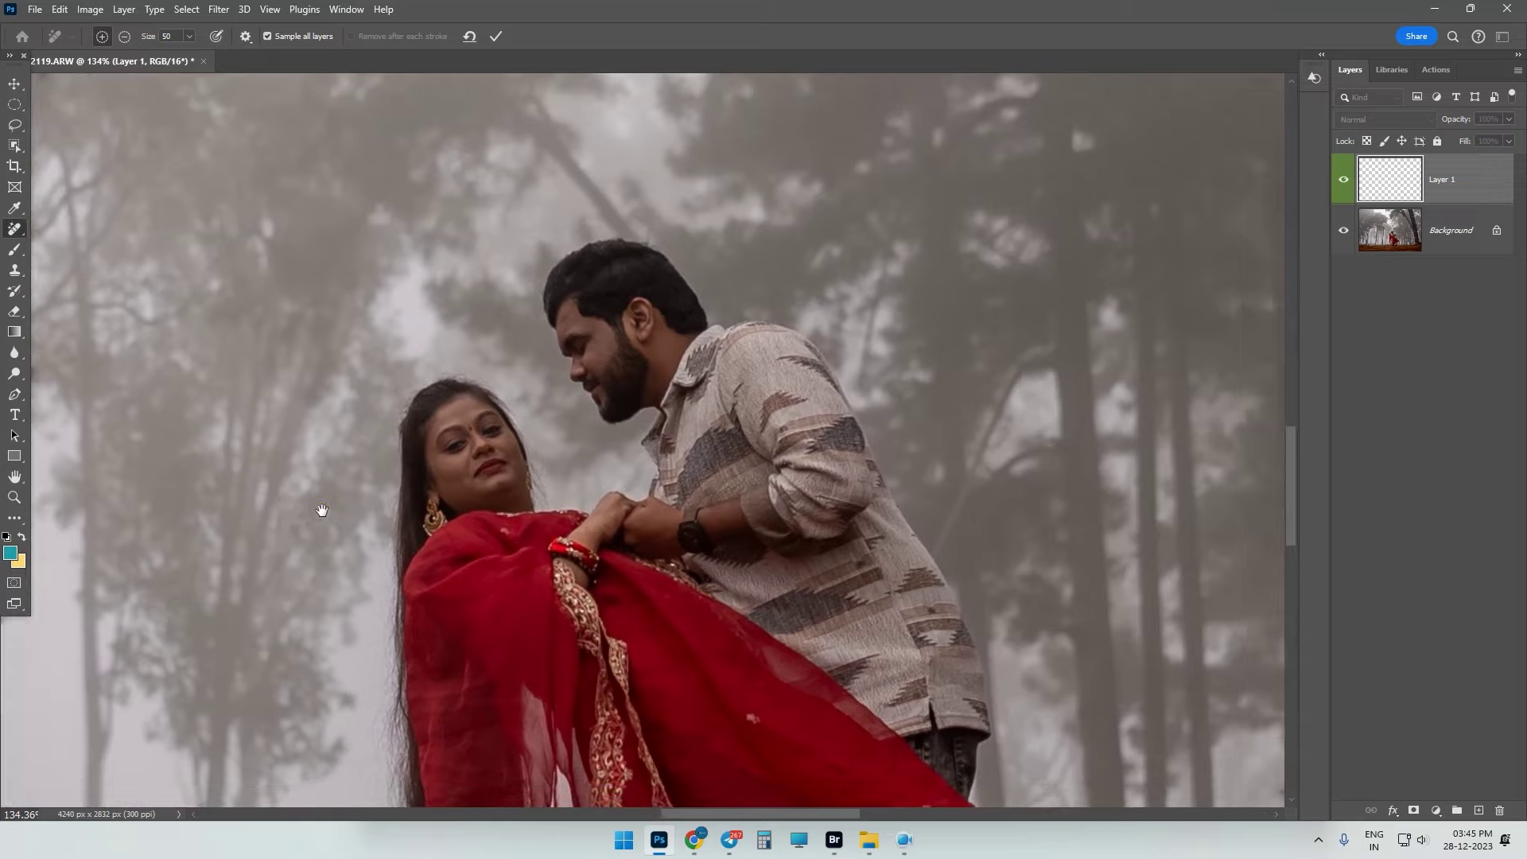
left_click(500, 35)
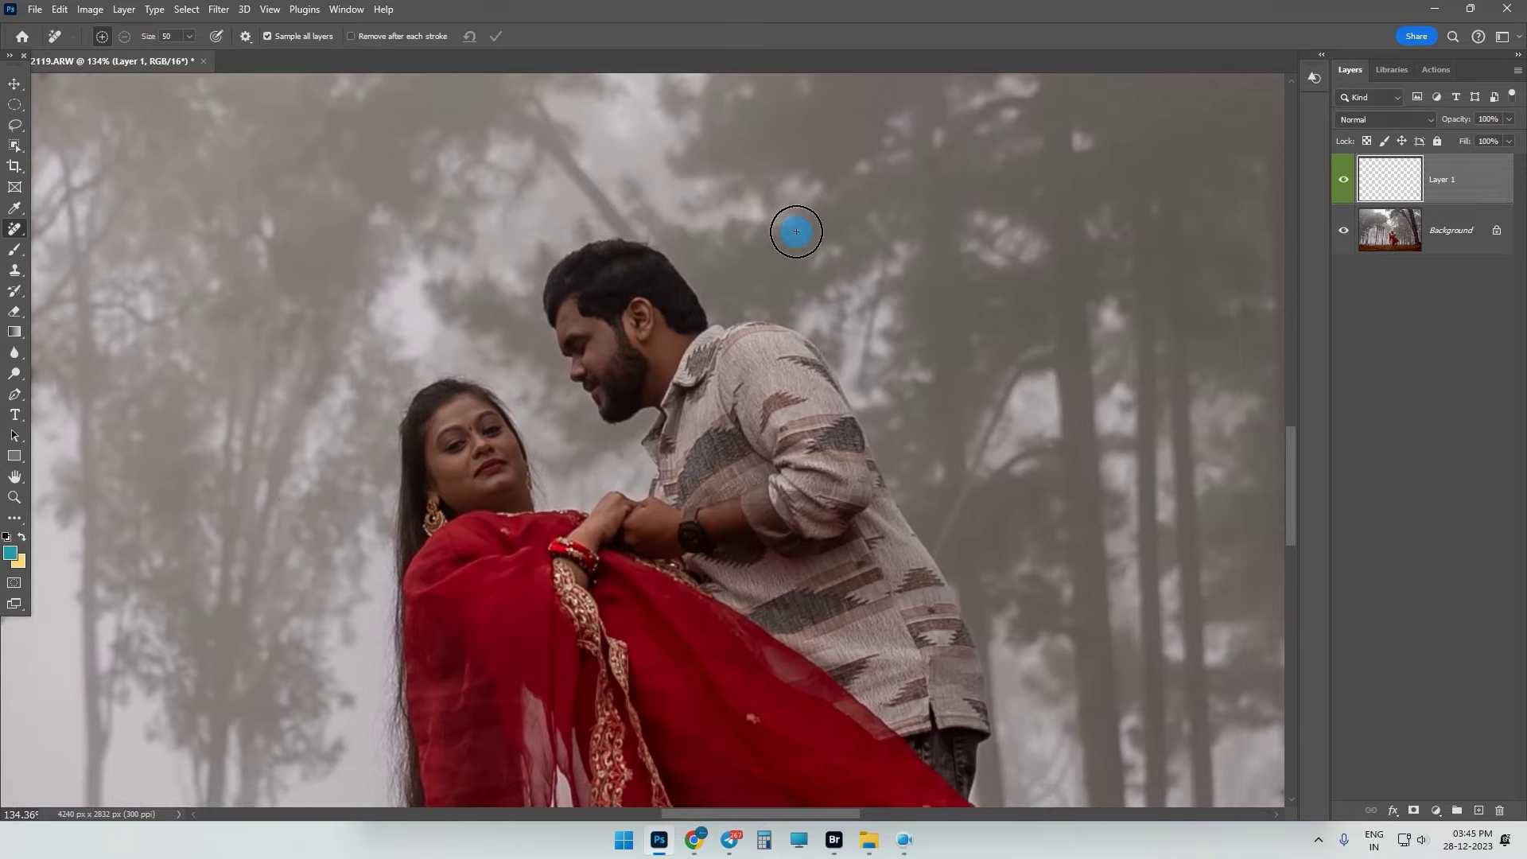
scroll(624, 330, "down", 5)
scroll(625, 330, "up", 5)
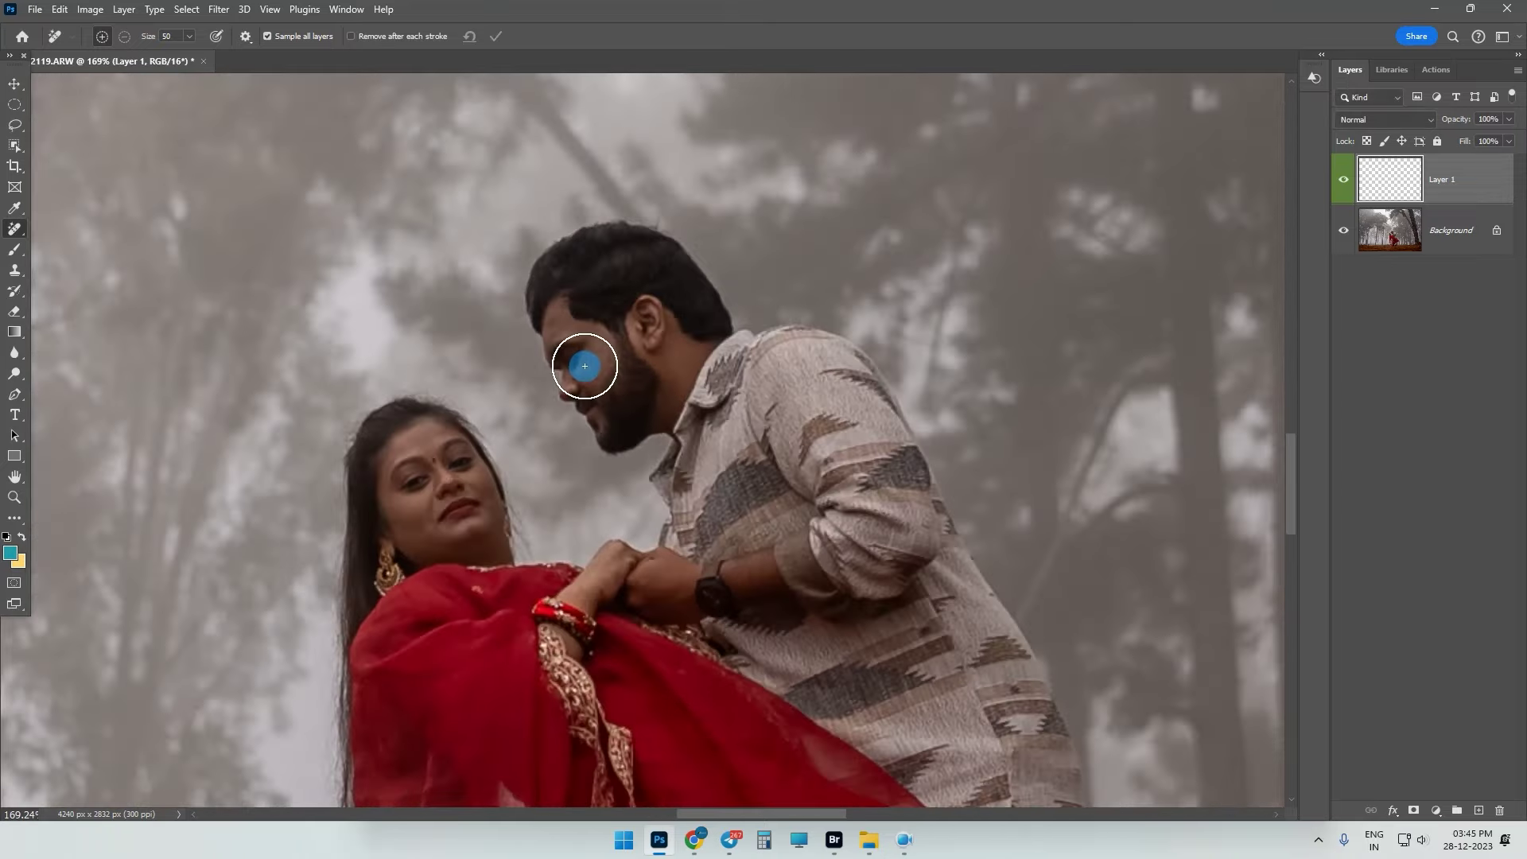
left_click(1436, 810)
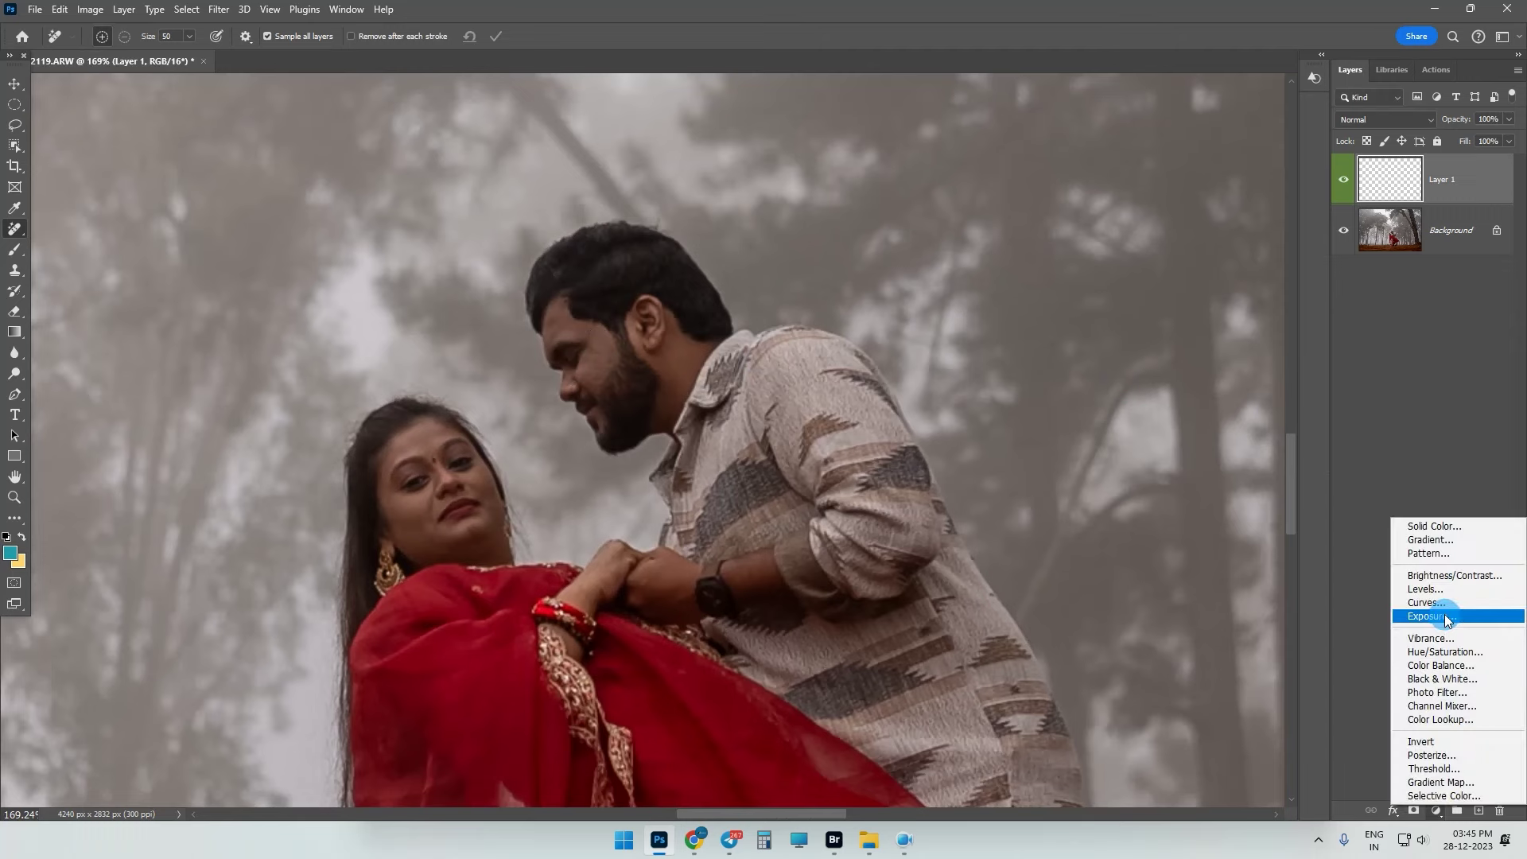
- Add a Curves layer that brightens the midtones, then invert its mask to hide it
left_click(1435, 607)
left_click_drag(852, 150, 1171, 165)
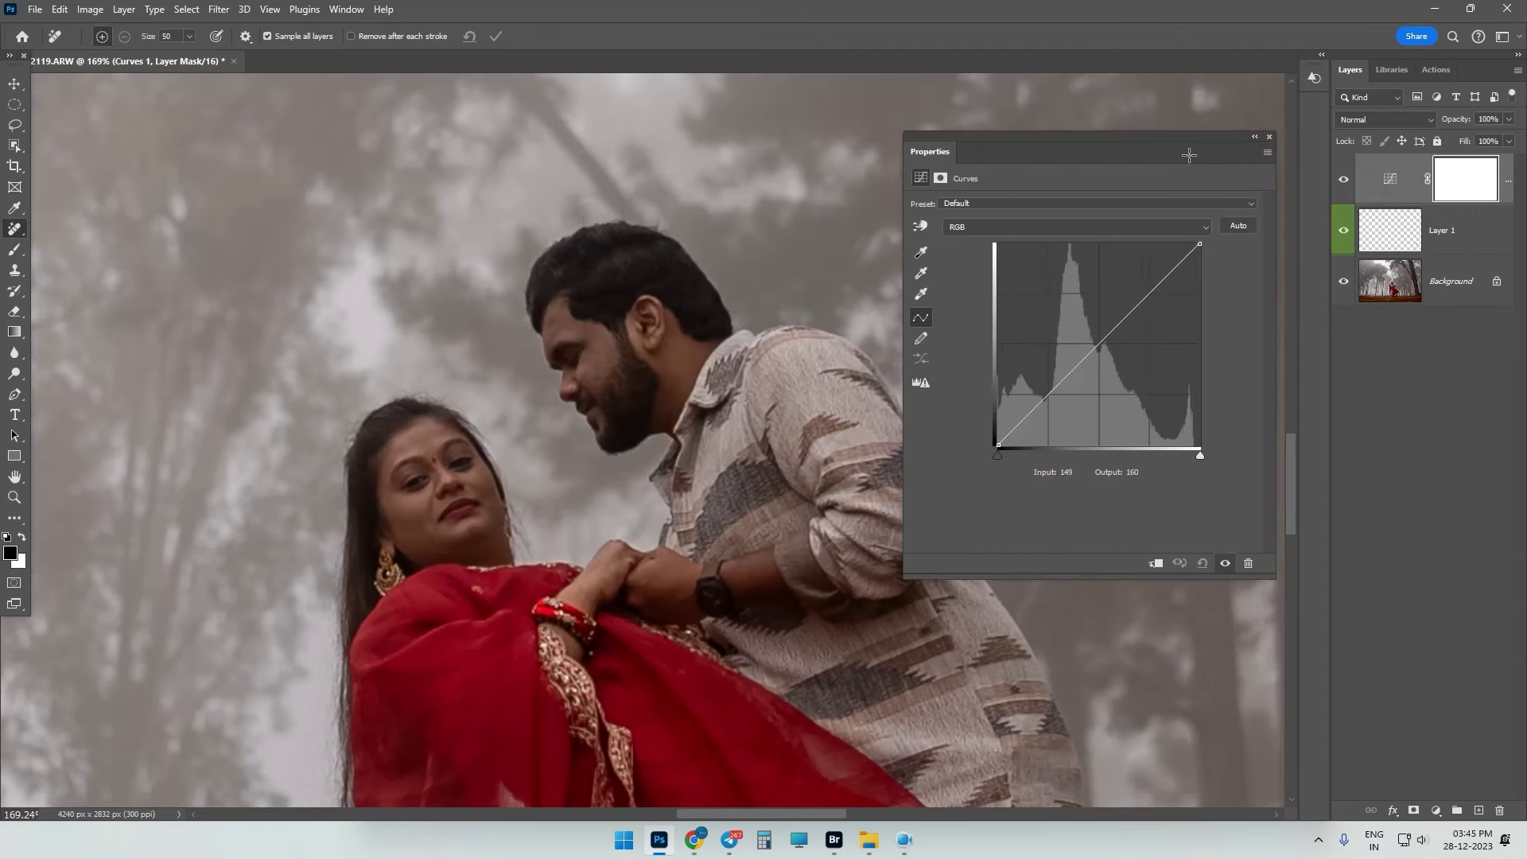
left_click_drag(1101, 341, 1097, 328)
scroll(605, 419, "down", 5)
scroll(604, 420, "up", 3)
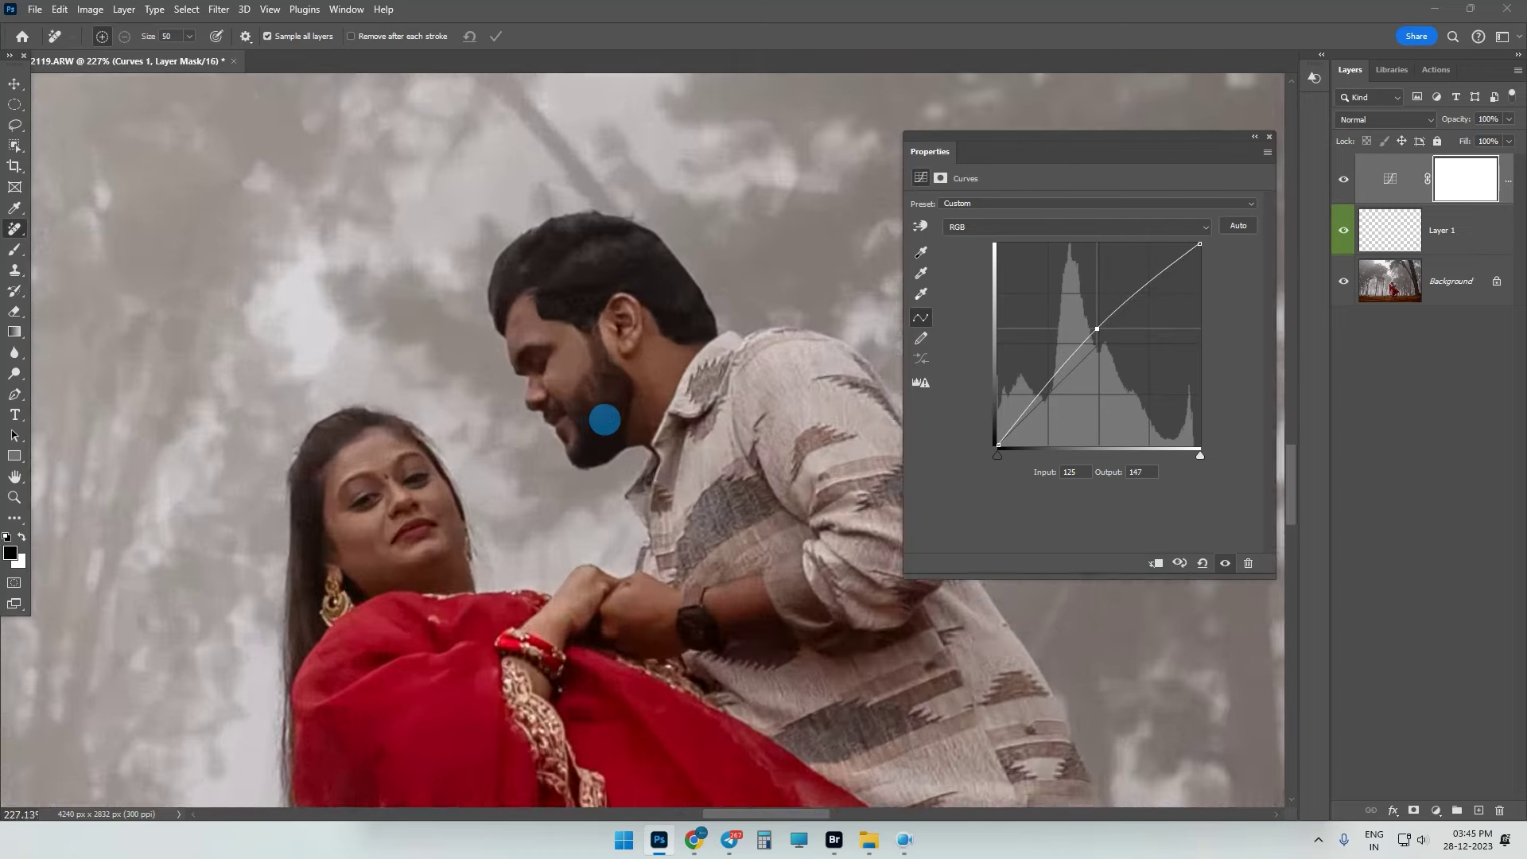
scroll(604, 419, "up", 3)
key("ctrl+i")
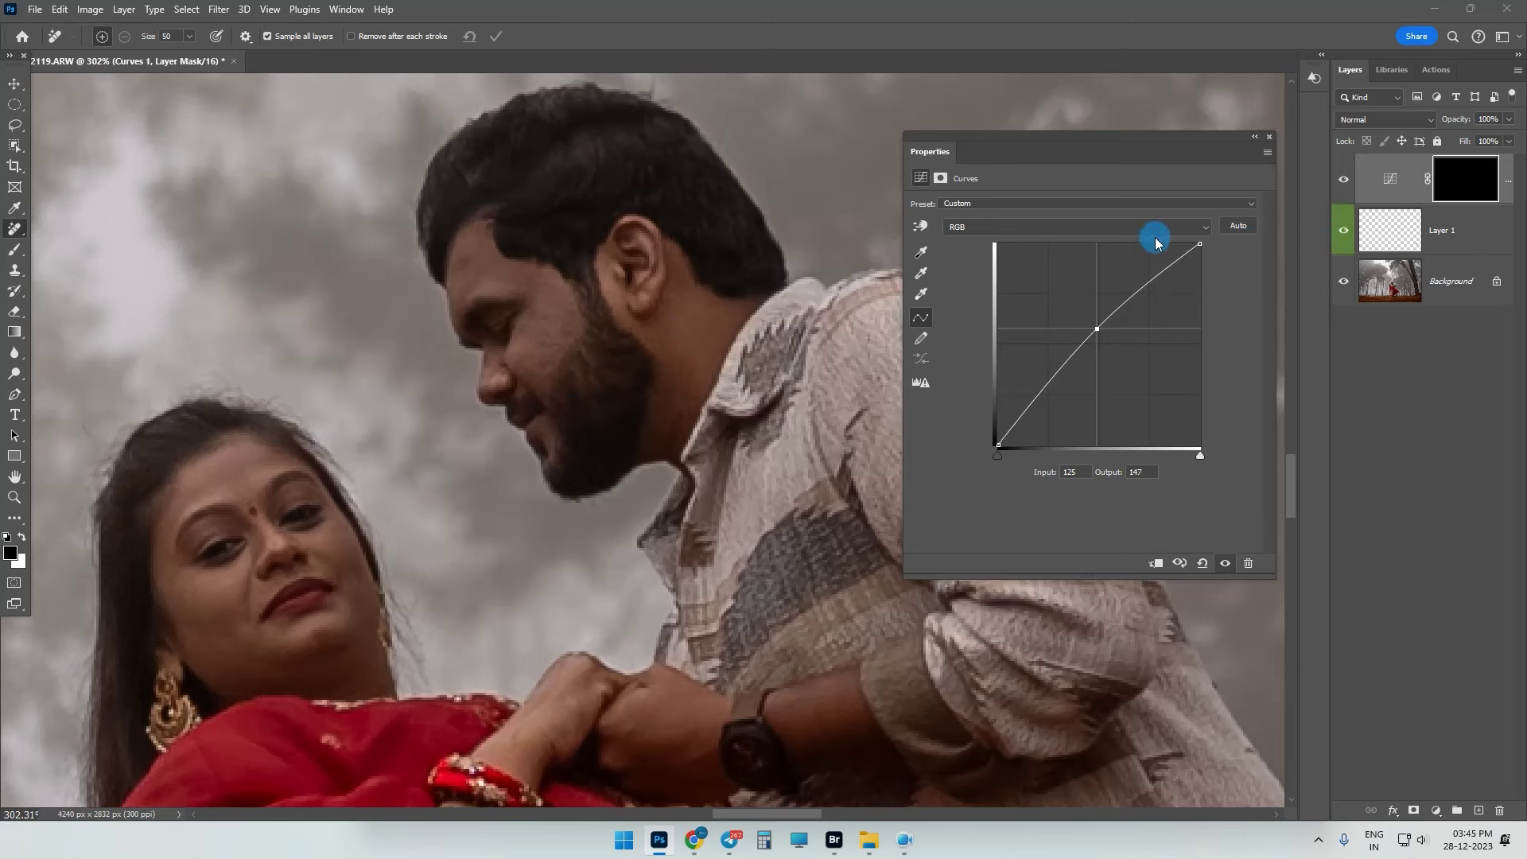
- Paint white on the Curves mask to reveal the brightening on the man's face
key("b")
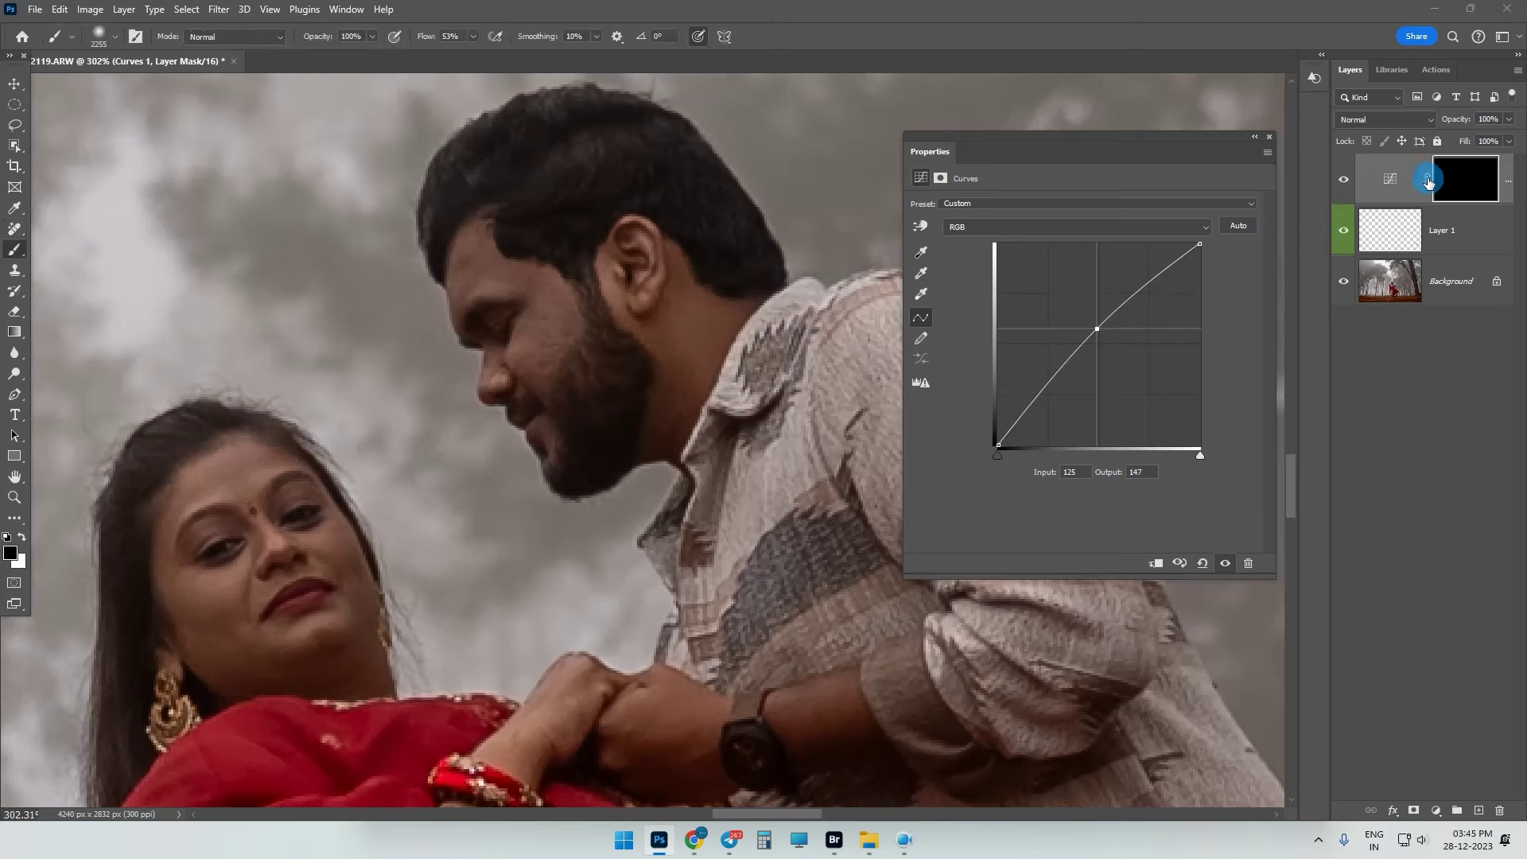
left_click_drag(573, 280, 543, 280)
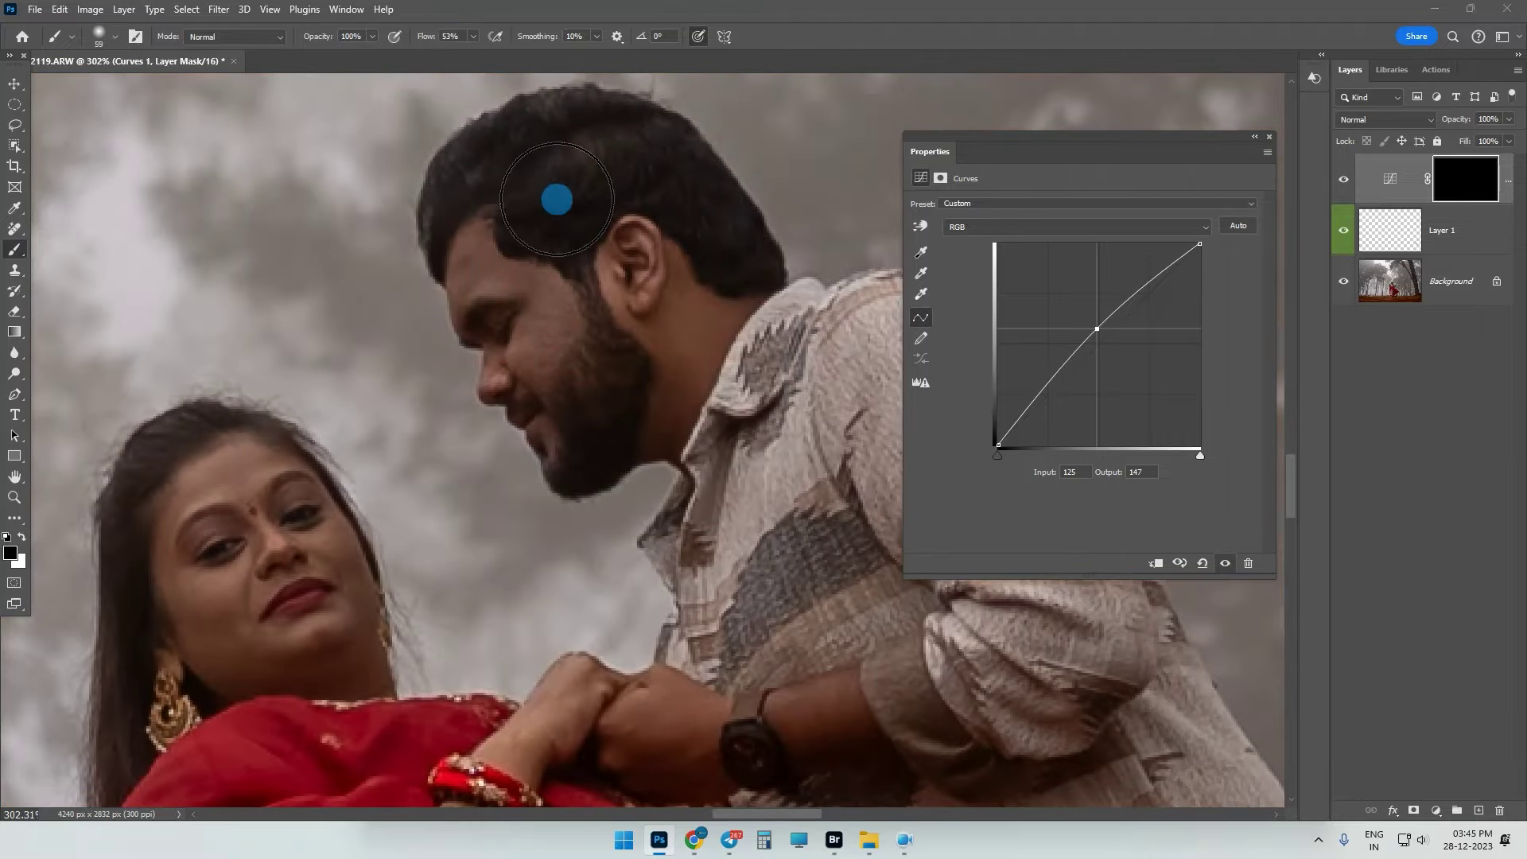
scroll(553, 206, "down", 3)
mouse_move(605, 276)
left_mouse_down()
mouse_move(634, 277)
mouse_move(596, 273)
left_mouse_up()
key("x")
mouse_move(608, 339)
left_mouse_down()
mouse_move(554, 347)
mouse_move(561, 358)
mouse_move(587, 273)
left_mouse_up()
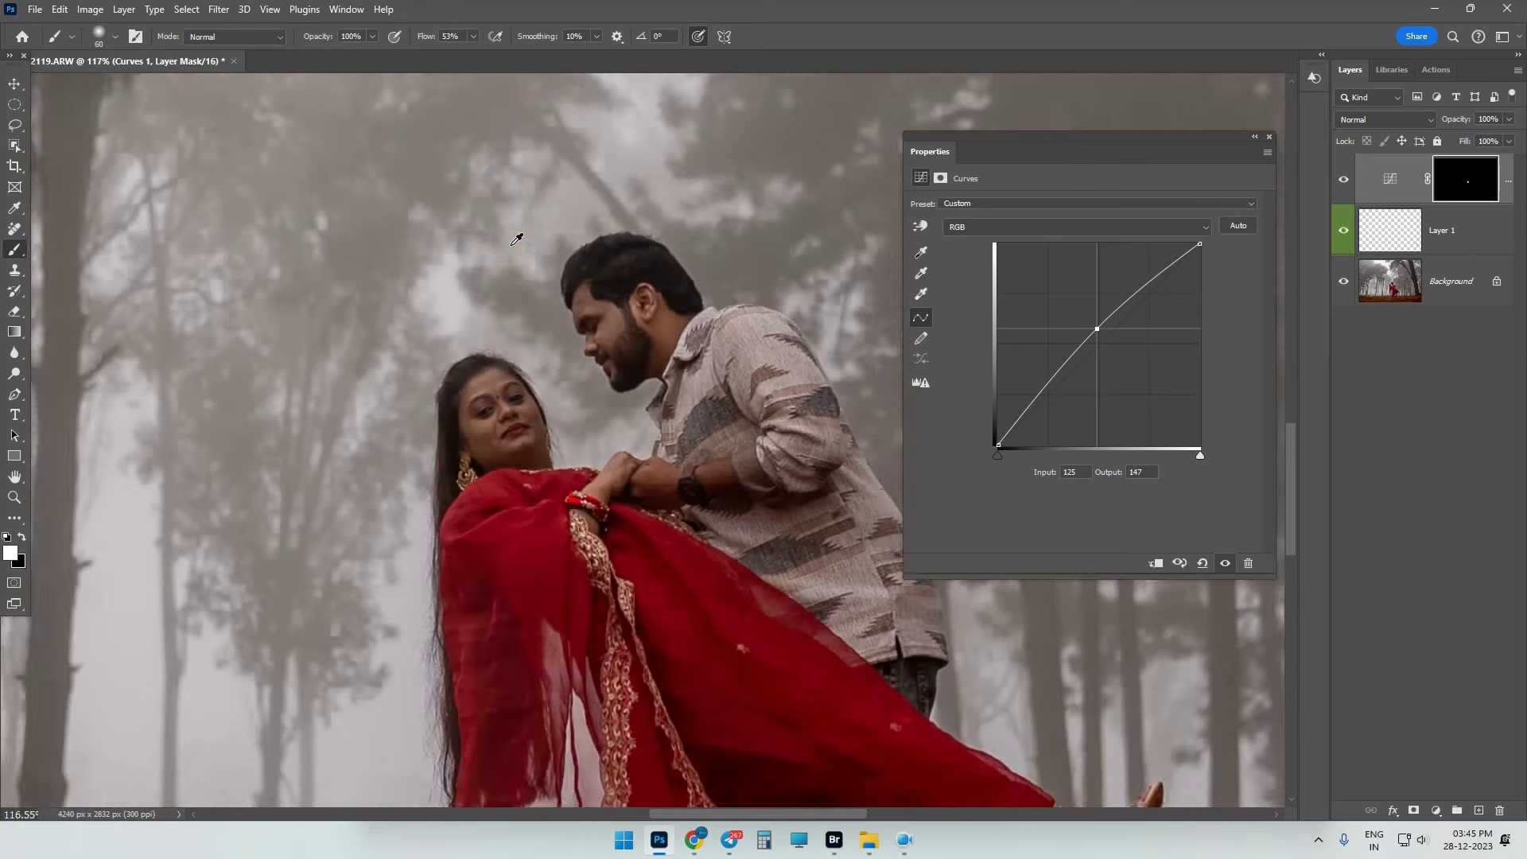
scroll(518, 232, "down", 2)
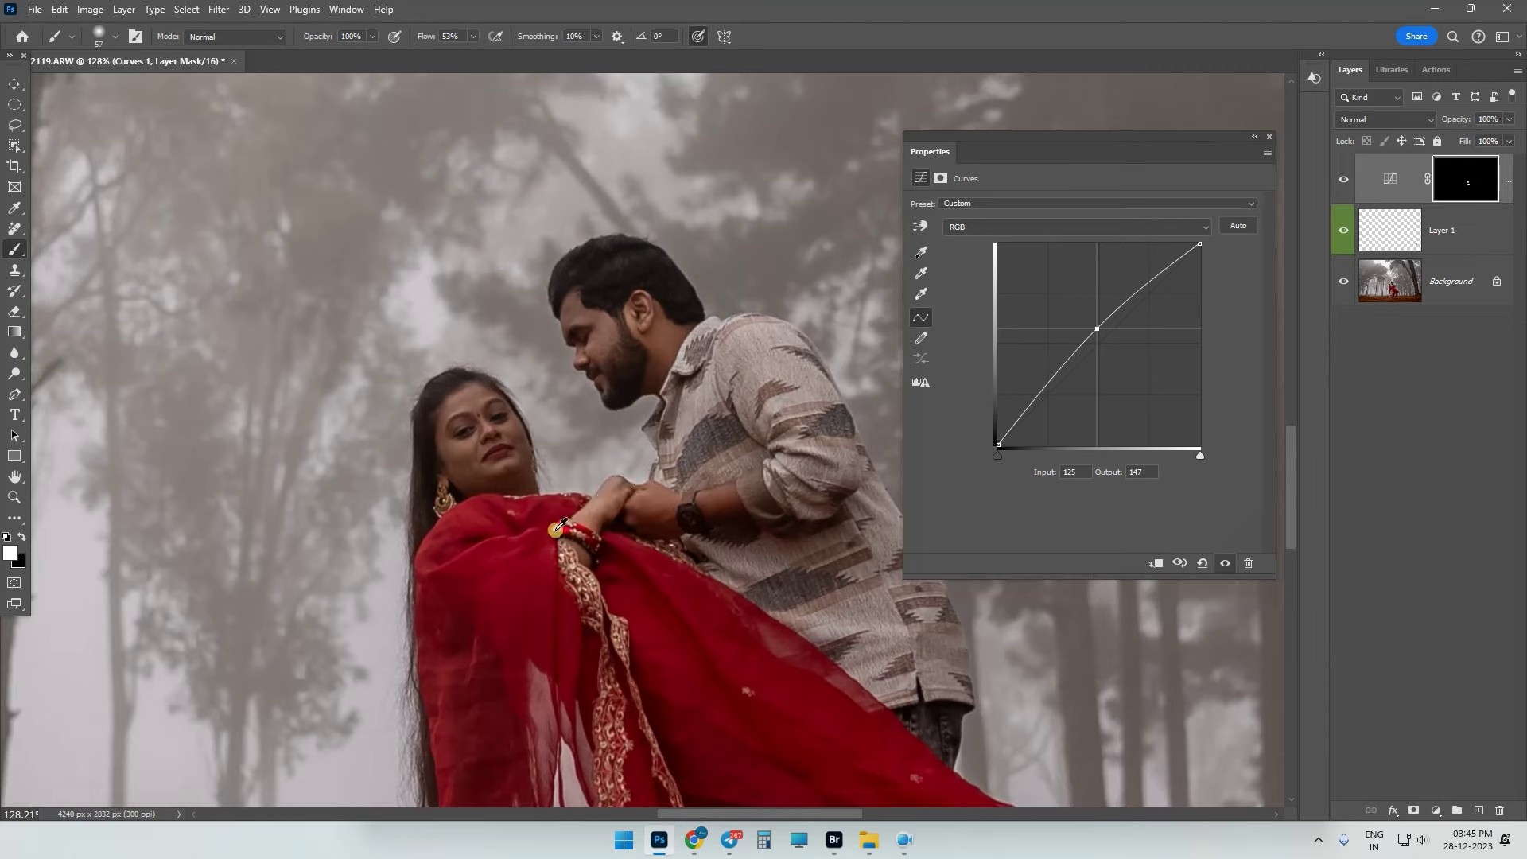
scroll(495, 453, "down", 3)
- Reveal the brightening over the red dress with a large brush, then shrink it for the faces
left_click_drag(596, 607, 787, 734)
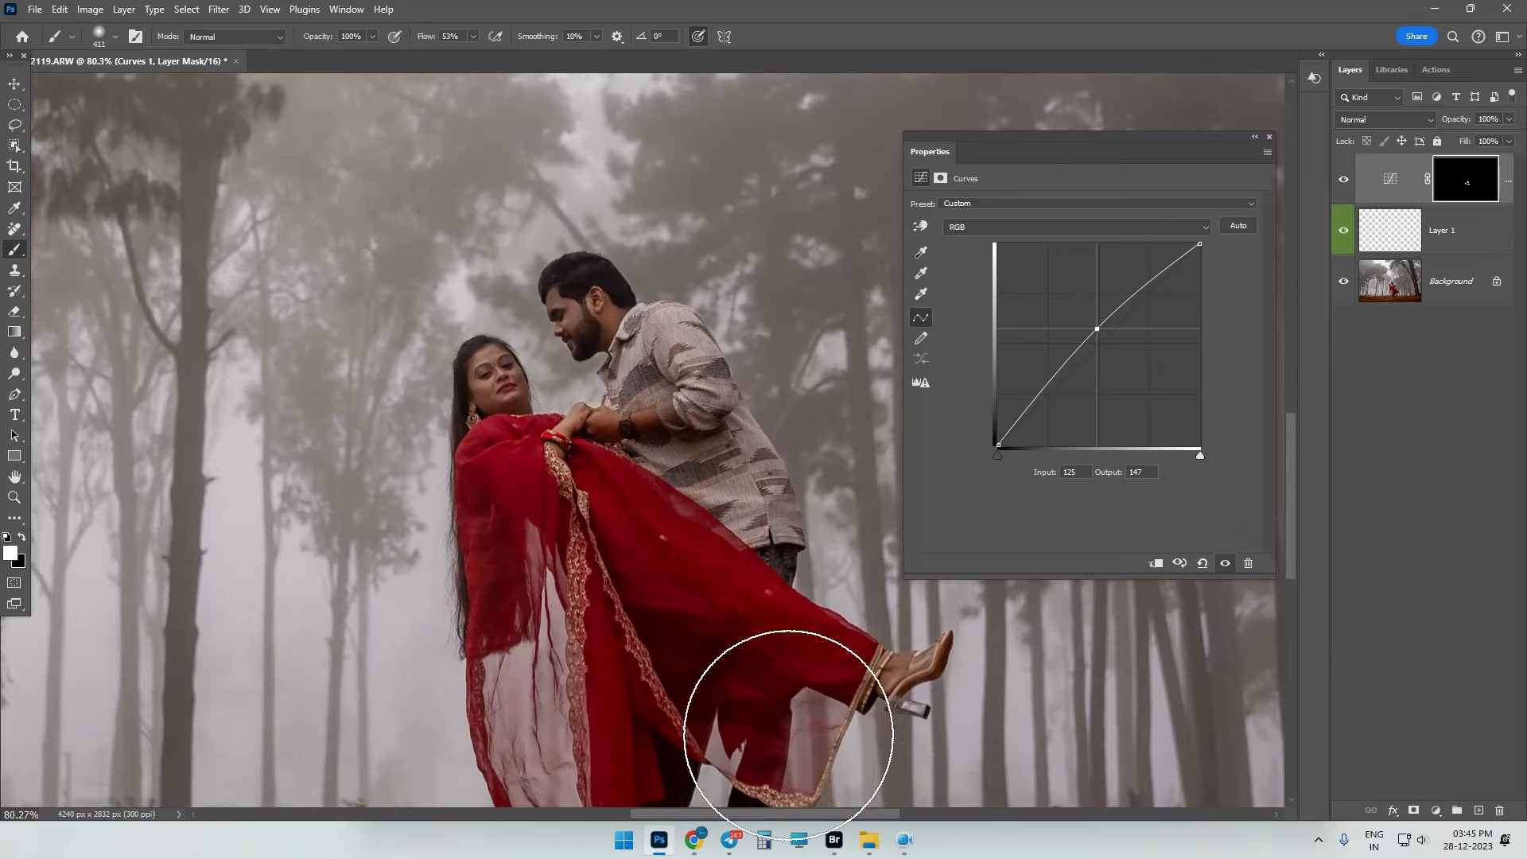
scroll(788, 734, "down", 2)
left_click_drag(665, 579, 689, 695)
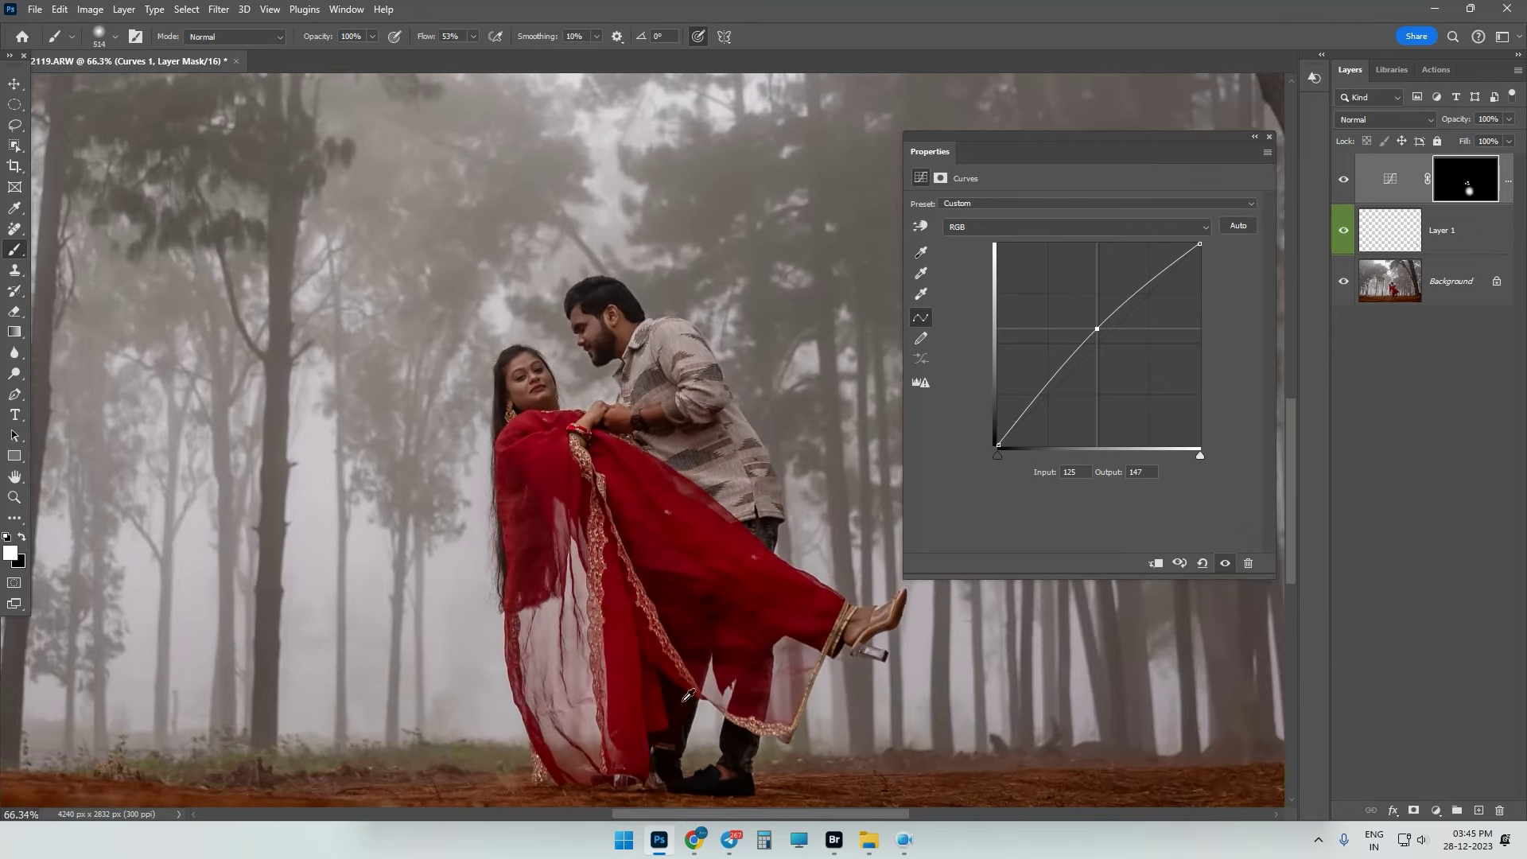
scroll(644, 390, "up", 3)
mouse_move(638, 345)
left_mouse_down()
mouse_move(573, 347)
mouse_move(605, 348)
left_mouse_up()
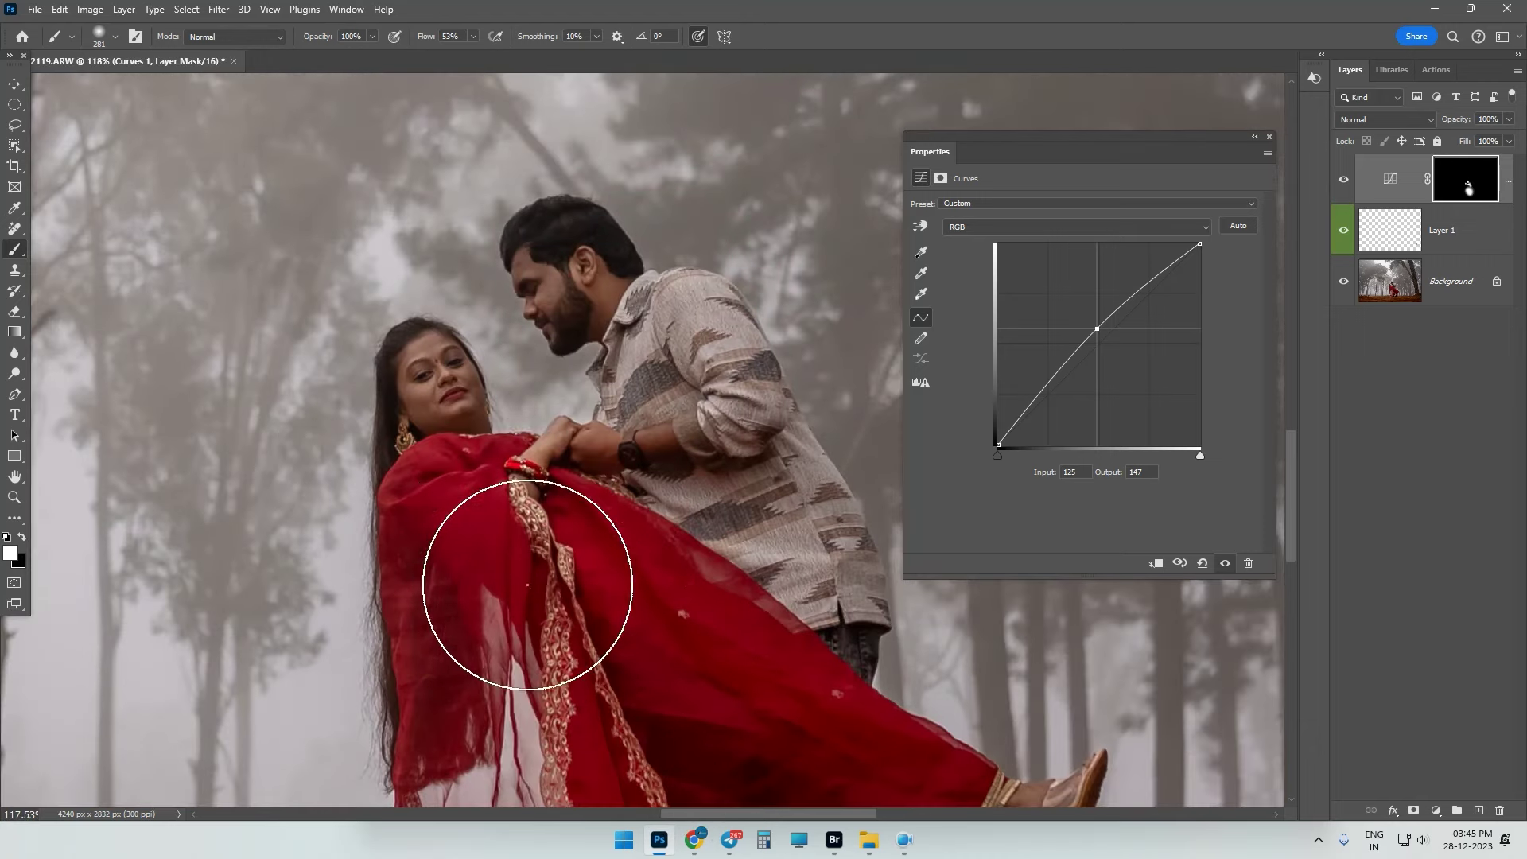
left_click_drag(469, 454, 453, 453)
scroll(581, 306, "down", 1)
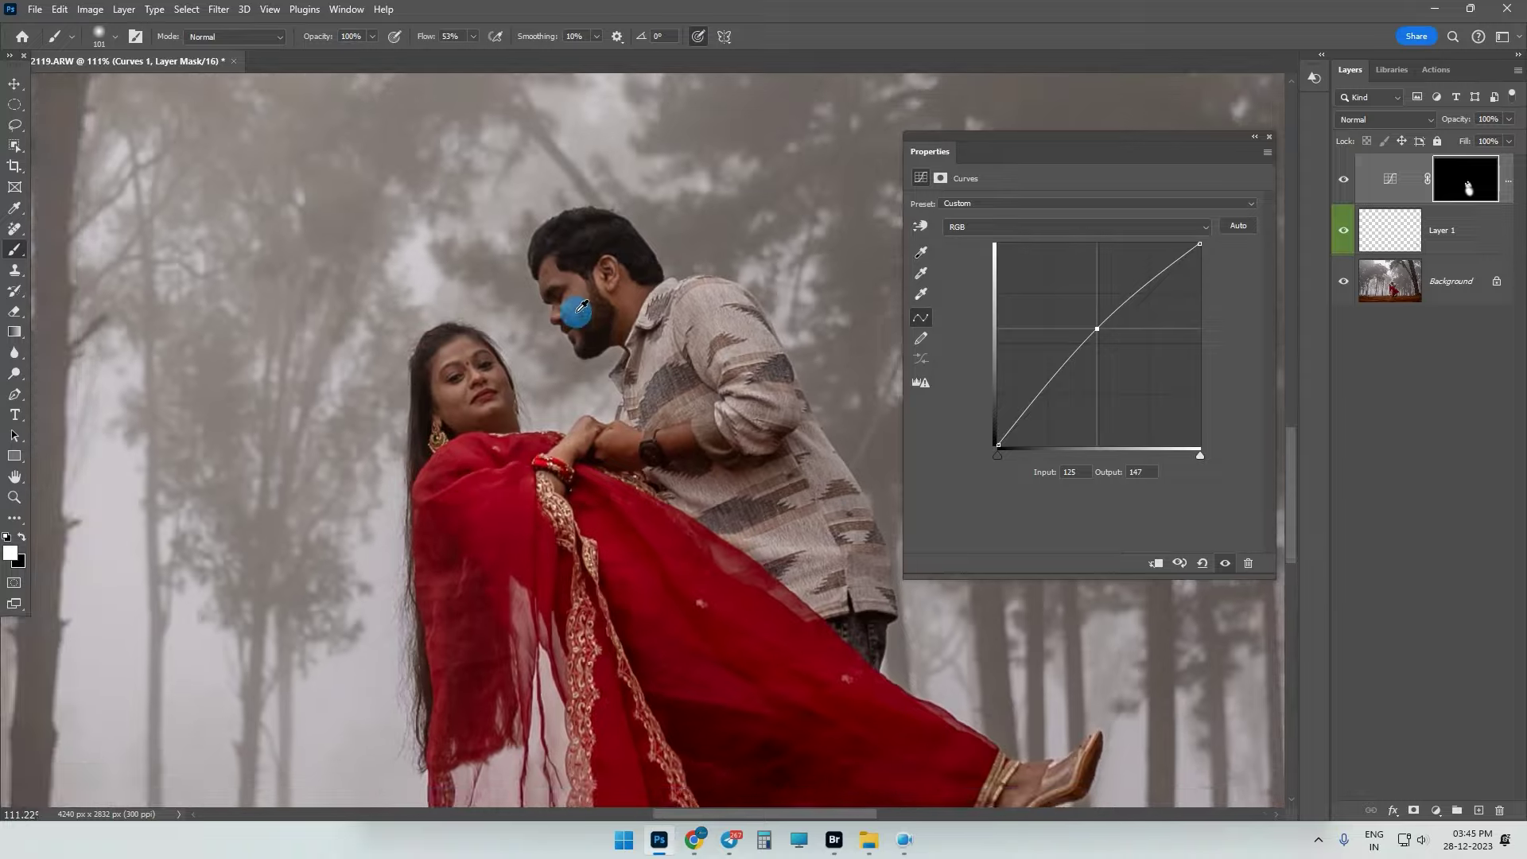
scroll(581, 307, "up", 1)
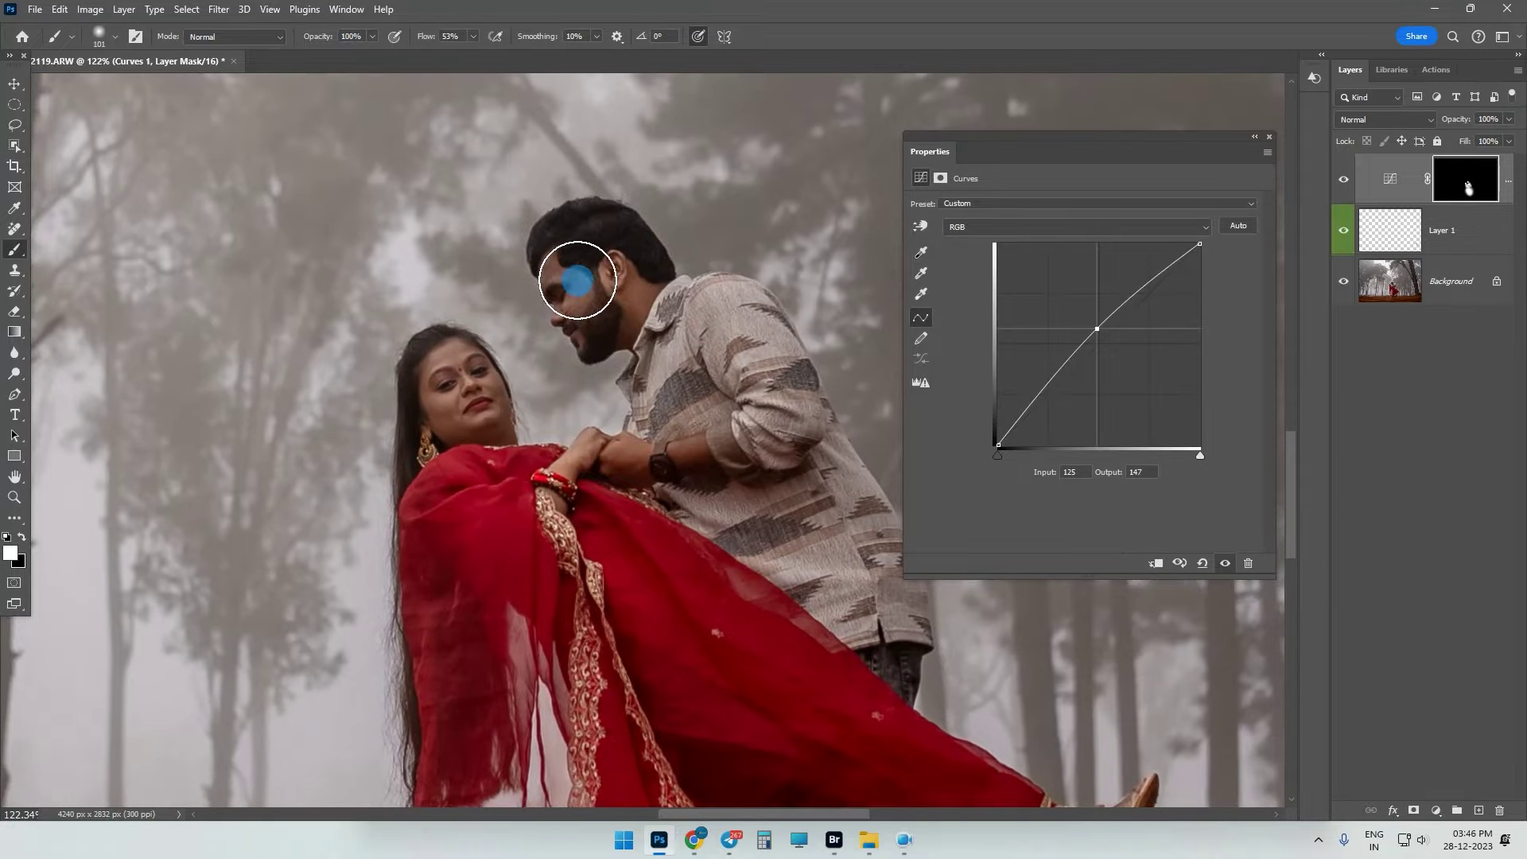
scroll(647, 307, "down", 7)
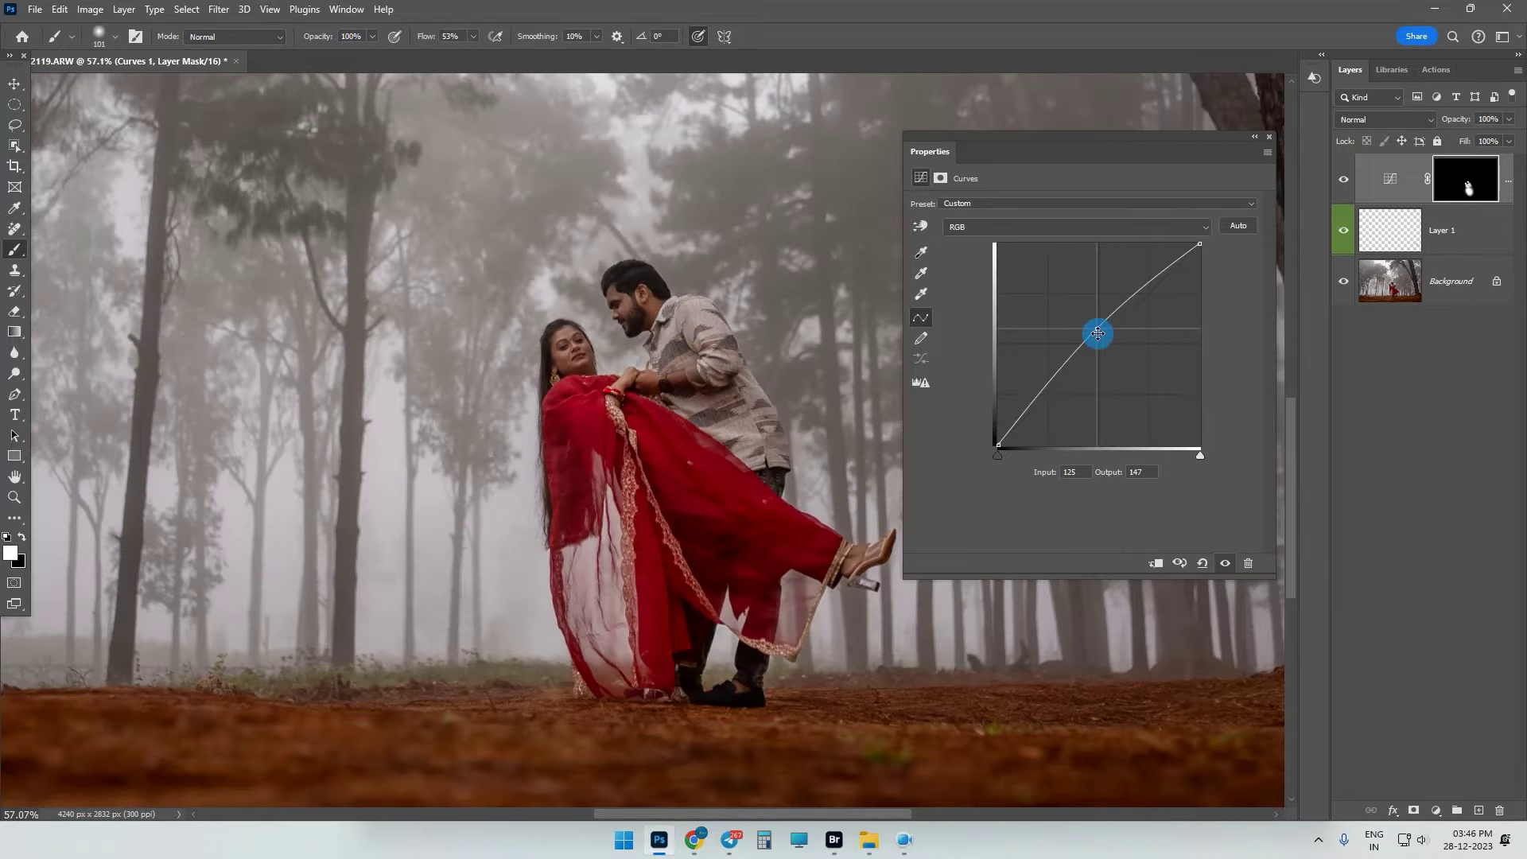
- Raise the curve point further so the midtones lift from 129 to 167
left_click_drag(1100, 328, 1099, 319)
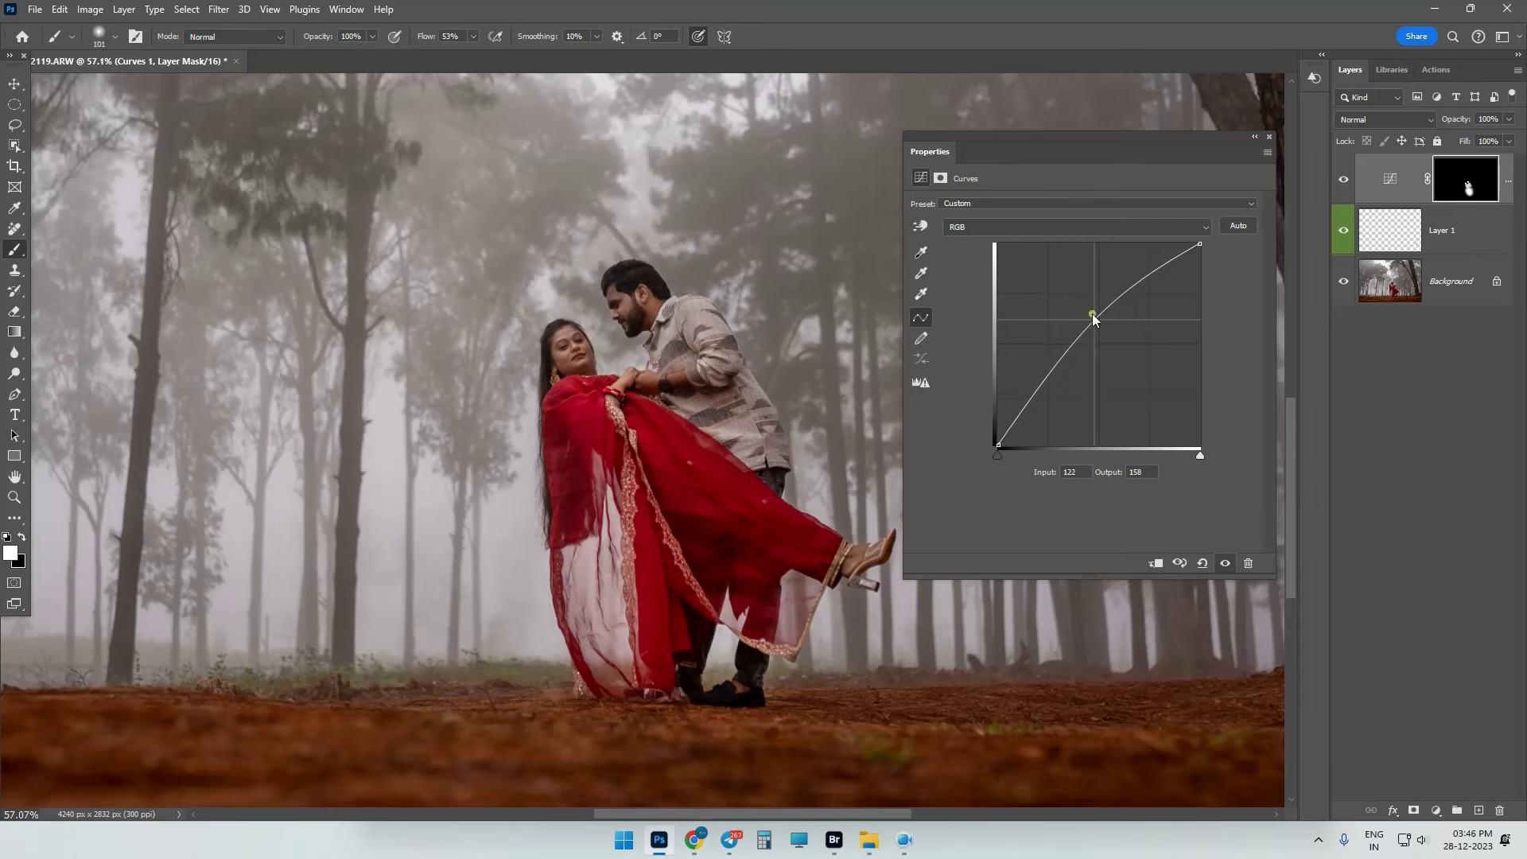
scroll(573, 416, "down", 1)
scroll(567, 426, "up", 4)
scroll(570, 495, "up", 3)
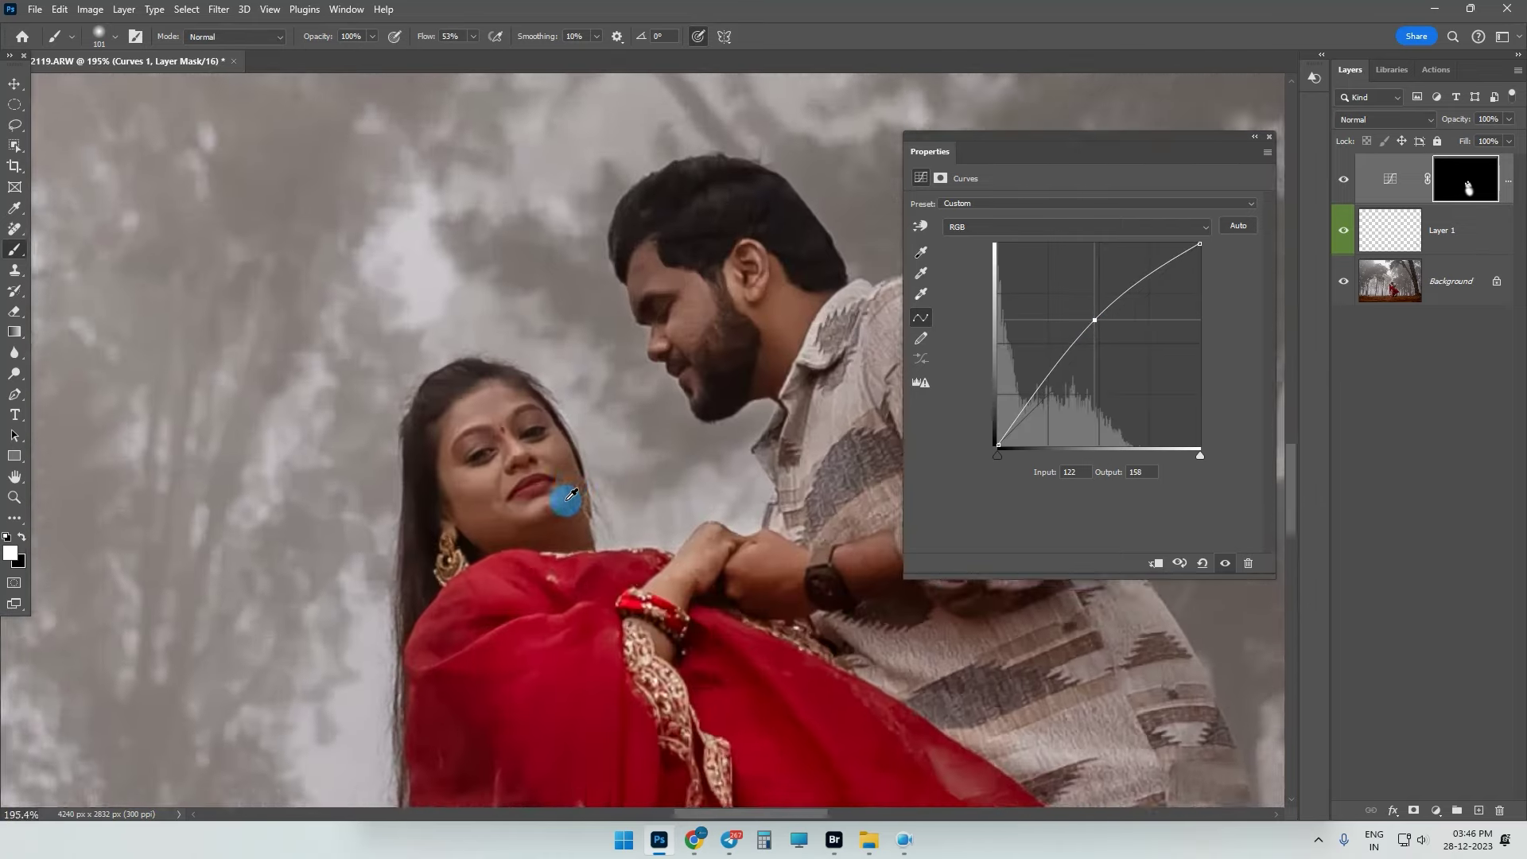
scroll(571, 494, "down", 15)
scroll(610, 460, "down", 1)
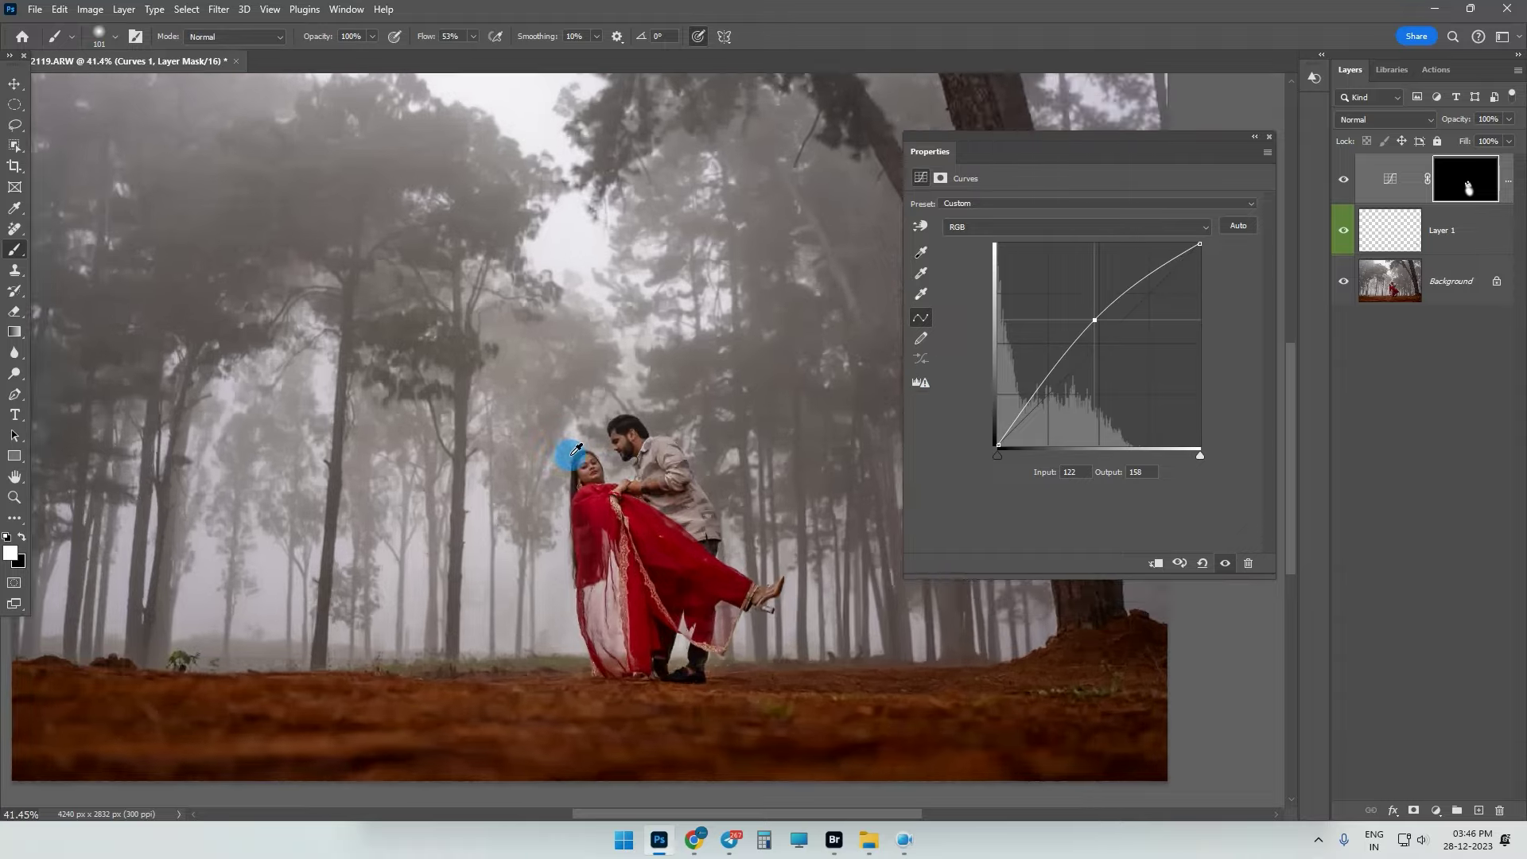
scroll(722, 486, "up", 15)
left_click_drag(1097, 320, 1101, 313)
scroll(854, 334, "down", 2)
scroll(853, 335, "down", 8)
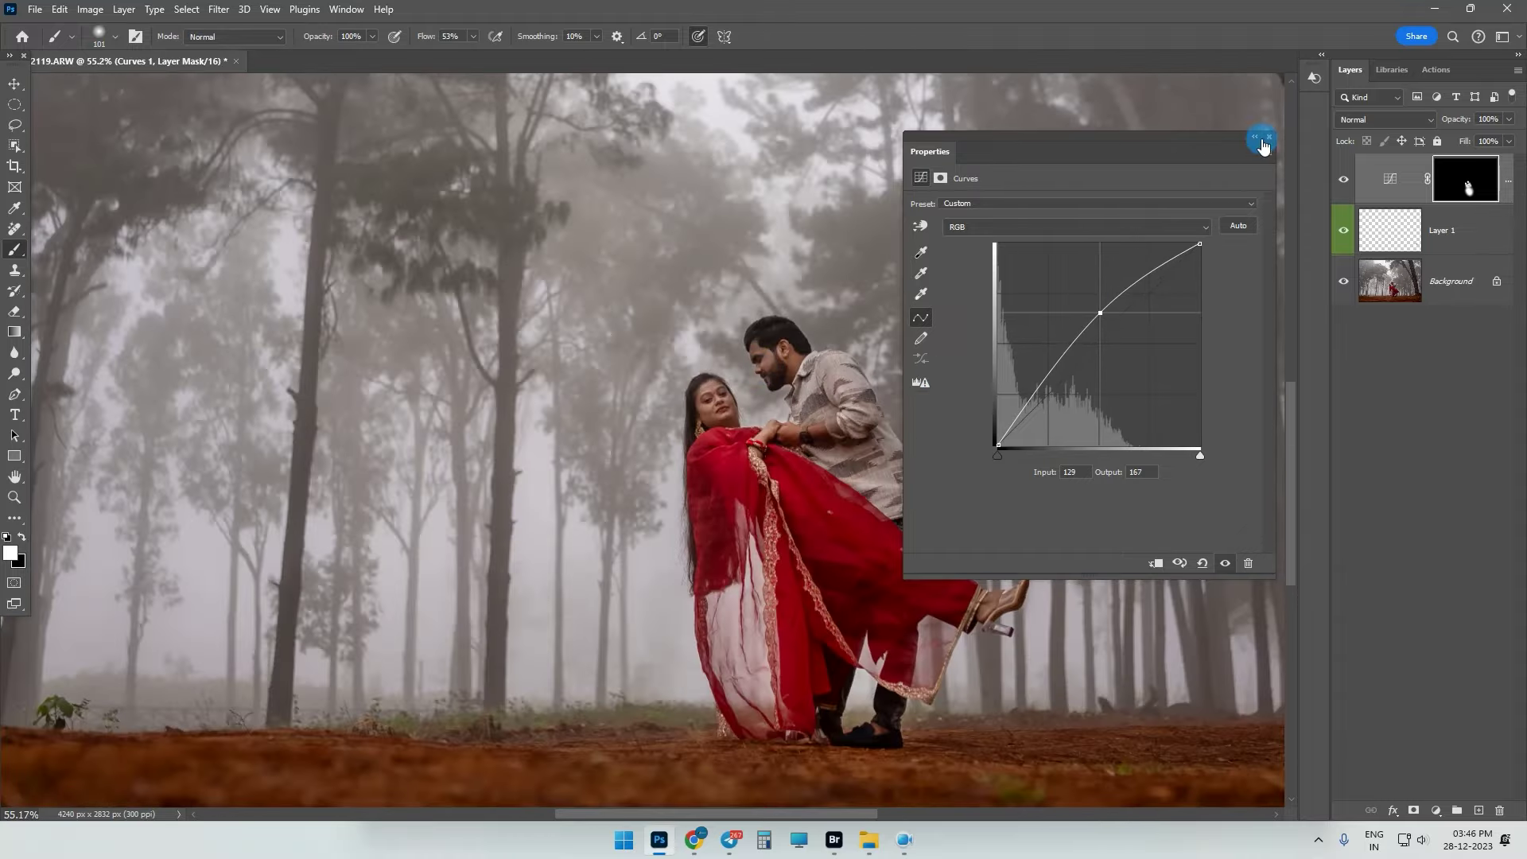
- Collapse the Properties panel and stamp all visible layers into a merged Layer 2
left_click(1263, 143)
scroll(750, 436, "up", 3)
scroll(741, 492, "up", 6)
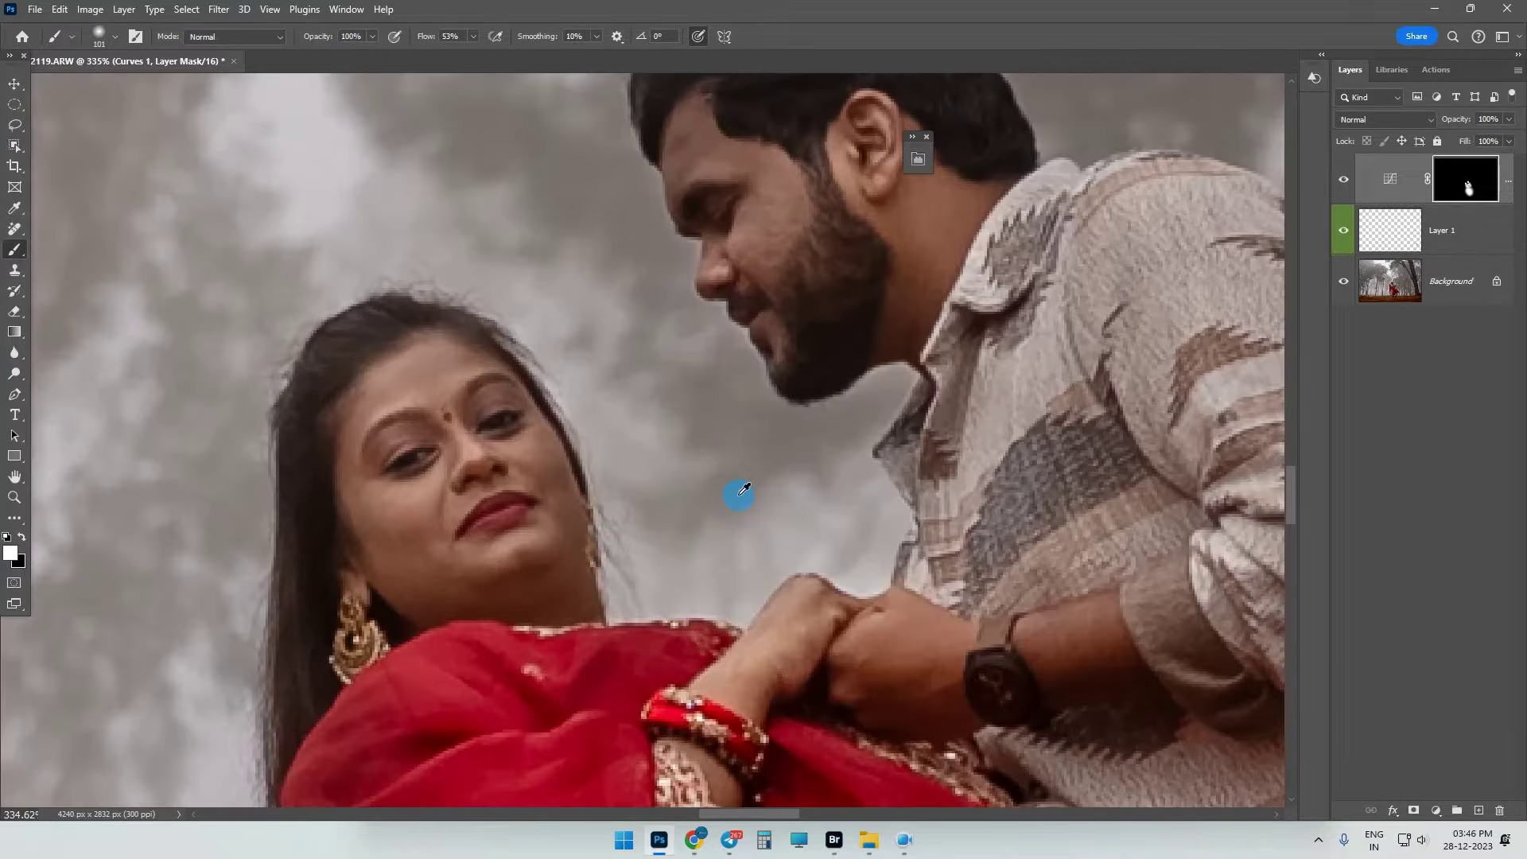
scroll(740, 493, "down", 8)
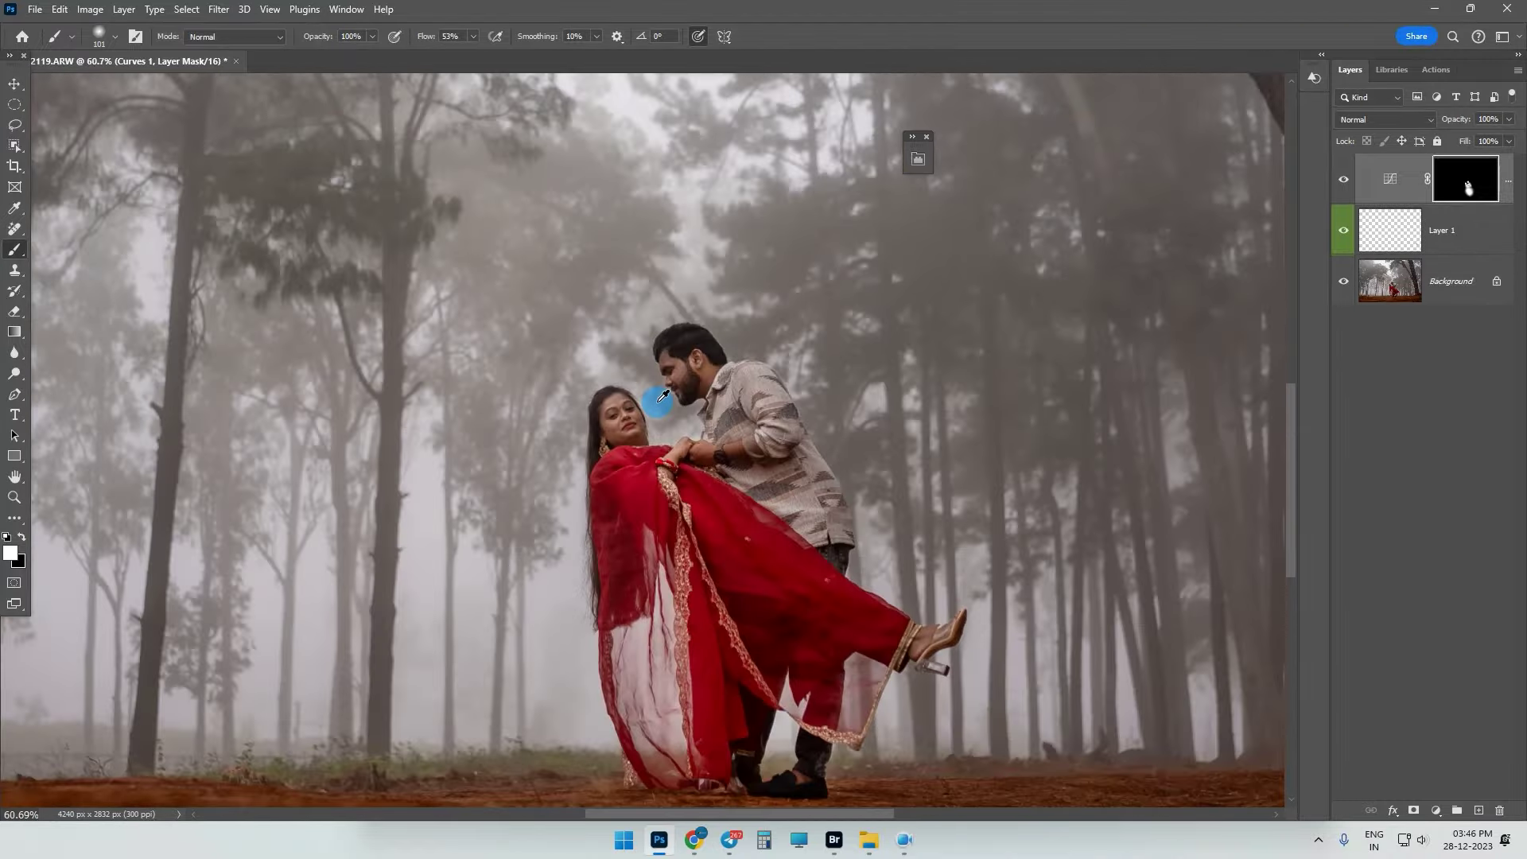
scroll(663, 412, "up", 5)
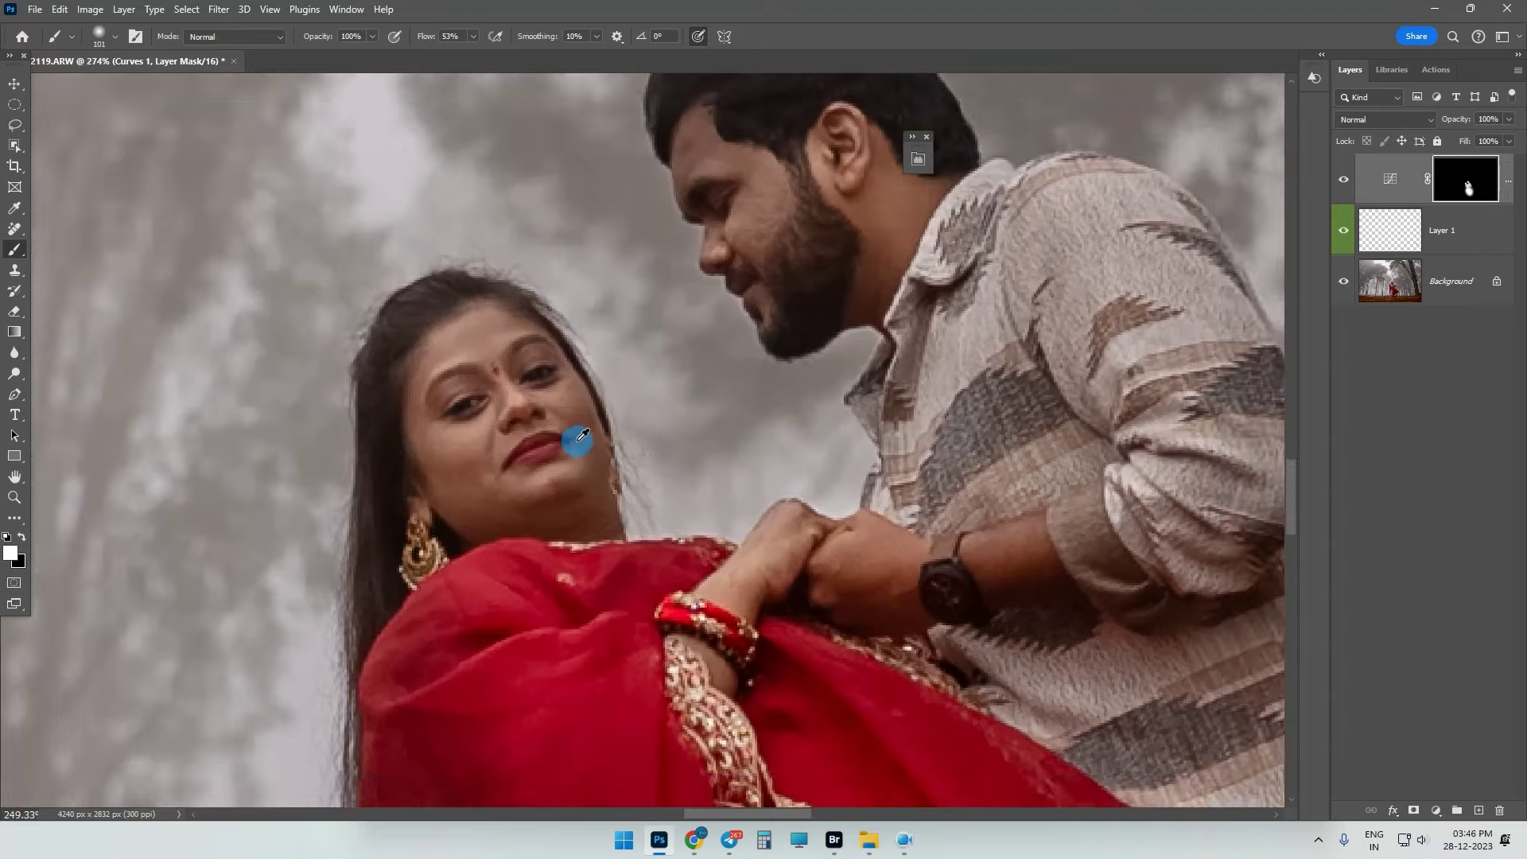
key("ctrl+shift+alt+e")
- Launch Imagenomic SkinFiner on Layer 2 and magnify its preview to twice actual size
scroll(518, 402, "up", 3)
scroll(548, 390, "down", 1)
scroll(549, 390, "down", 3)
scroll(628, 324, "up", 1)
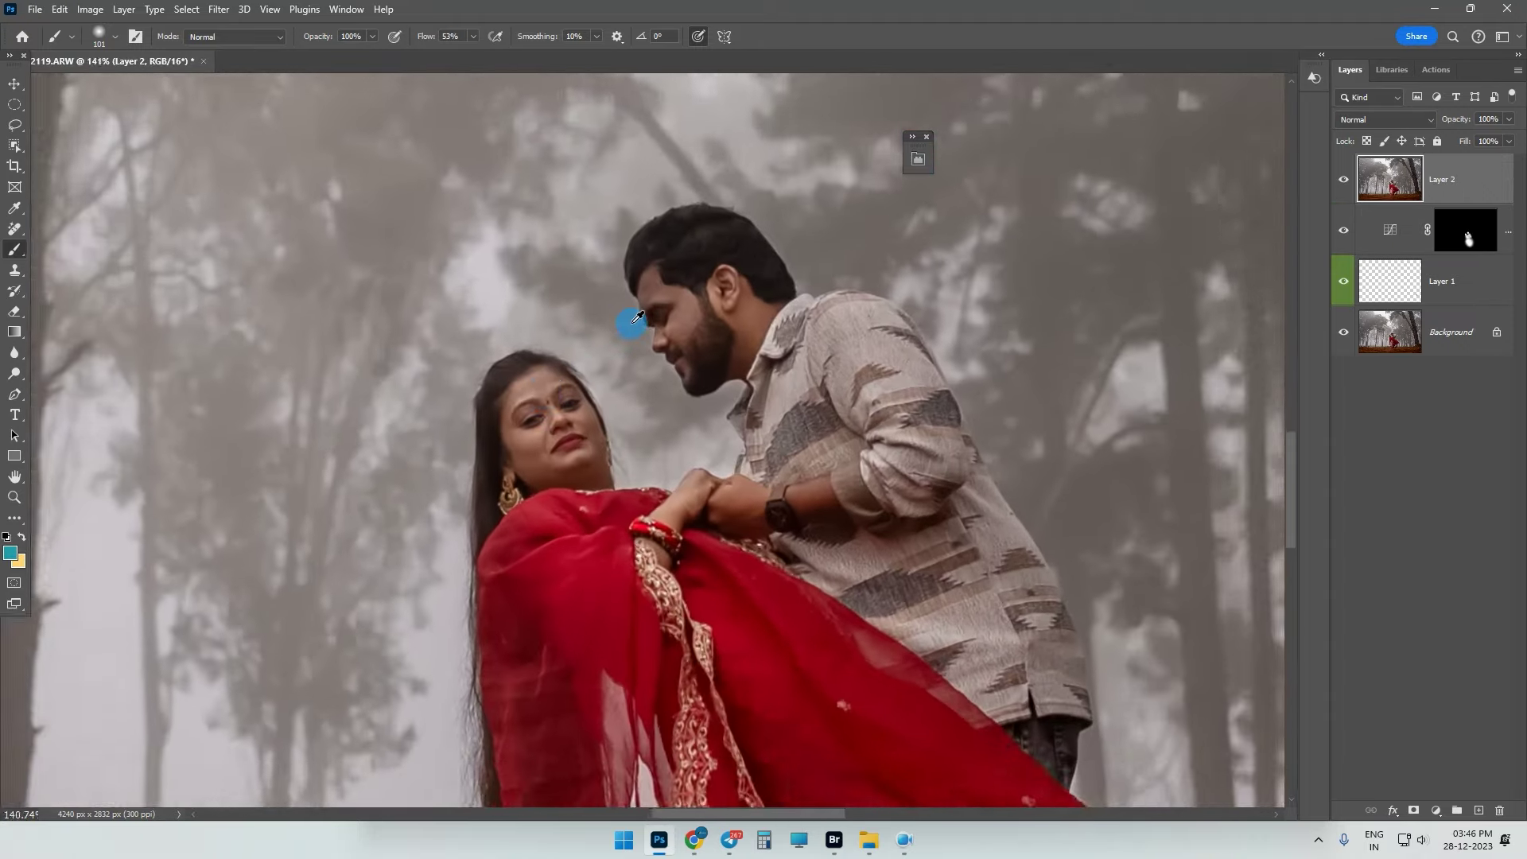
scroll(631, 340, "up", 4)
scroll(641, 350, "down", 10)
scroll(642, 350, "up", 6)
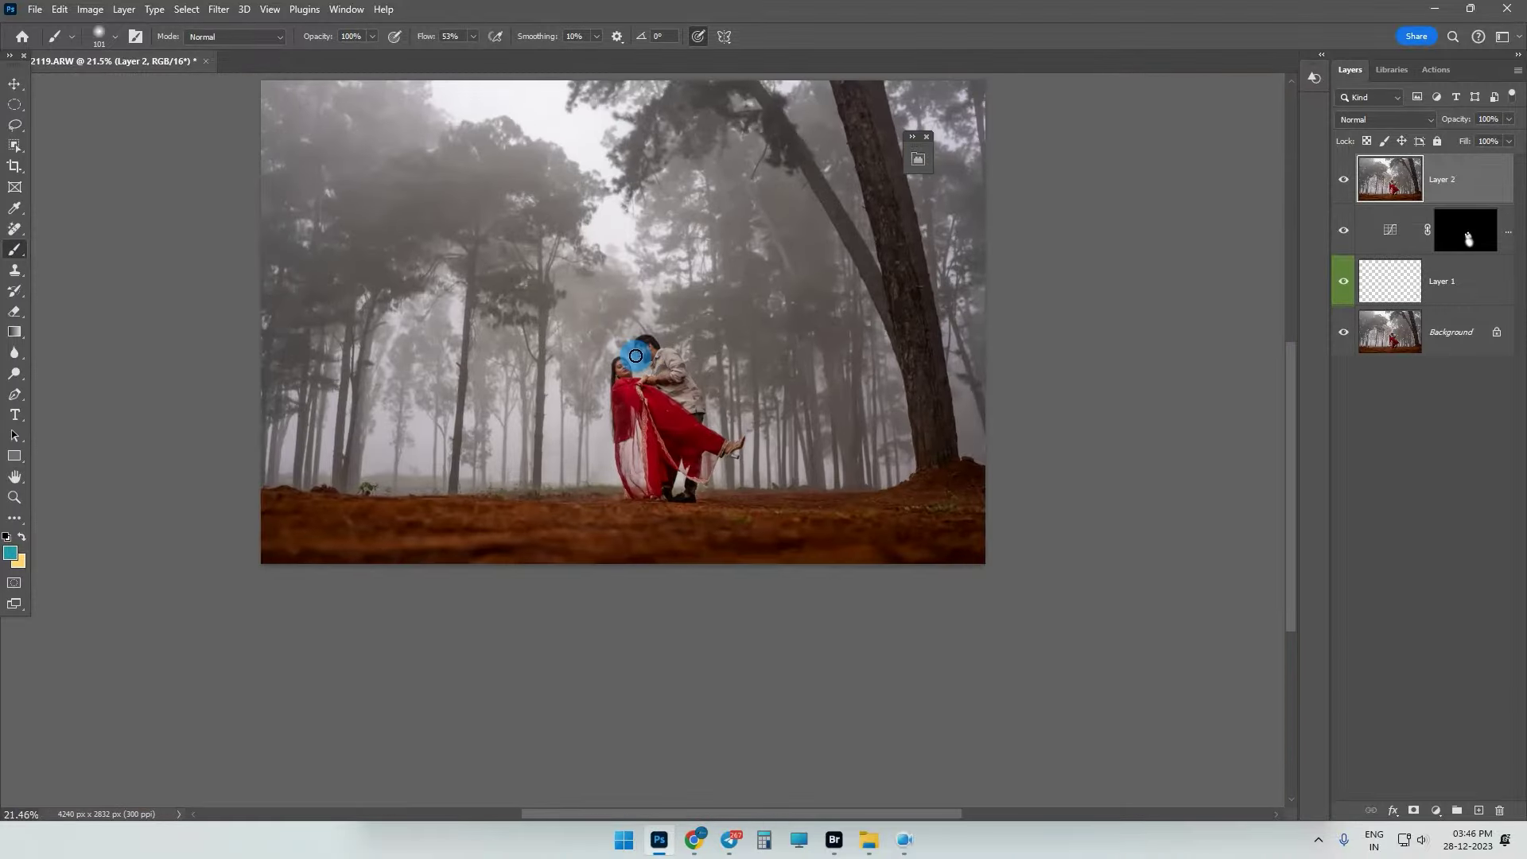
scroll(636, 351, "up", 1)
scroll(631, 350, "up", 12)
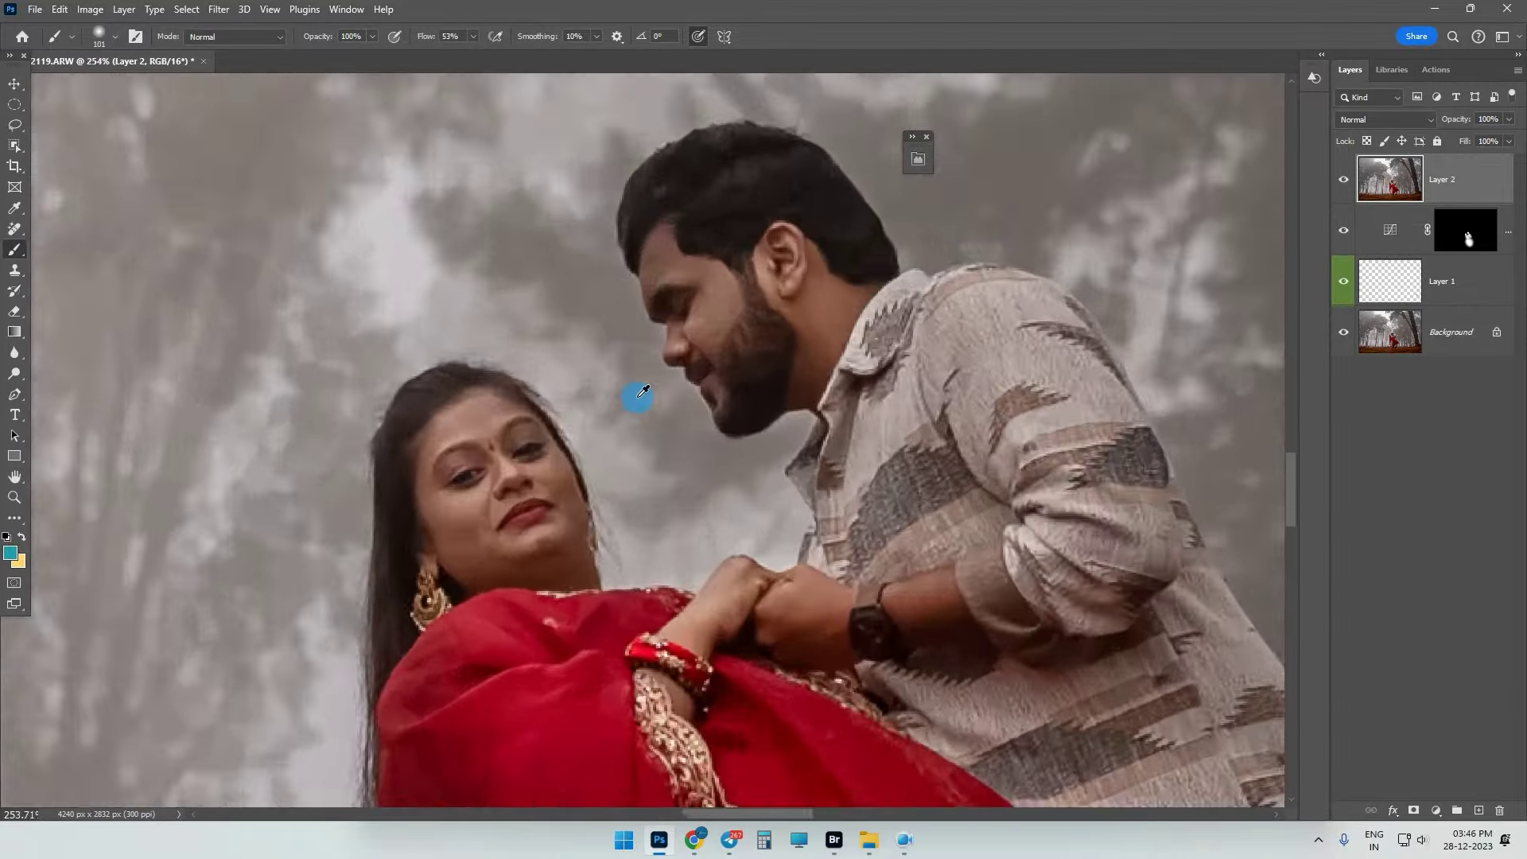
scroll(628, 342, "up", 2)
scroll(838, 272, "down", 2)
scroll(658, 349, "down", 6)
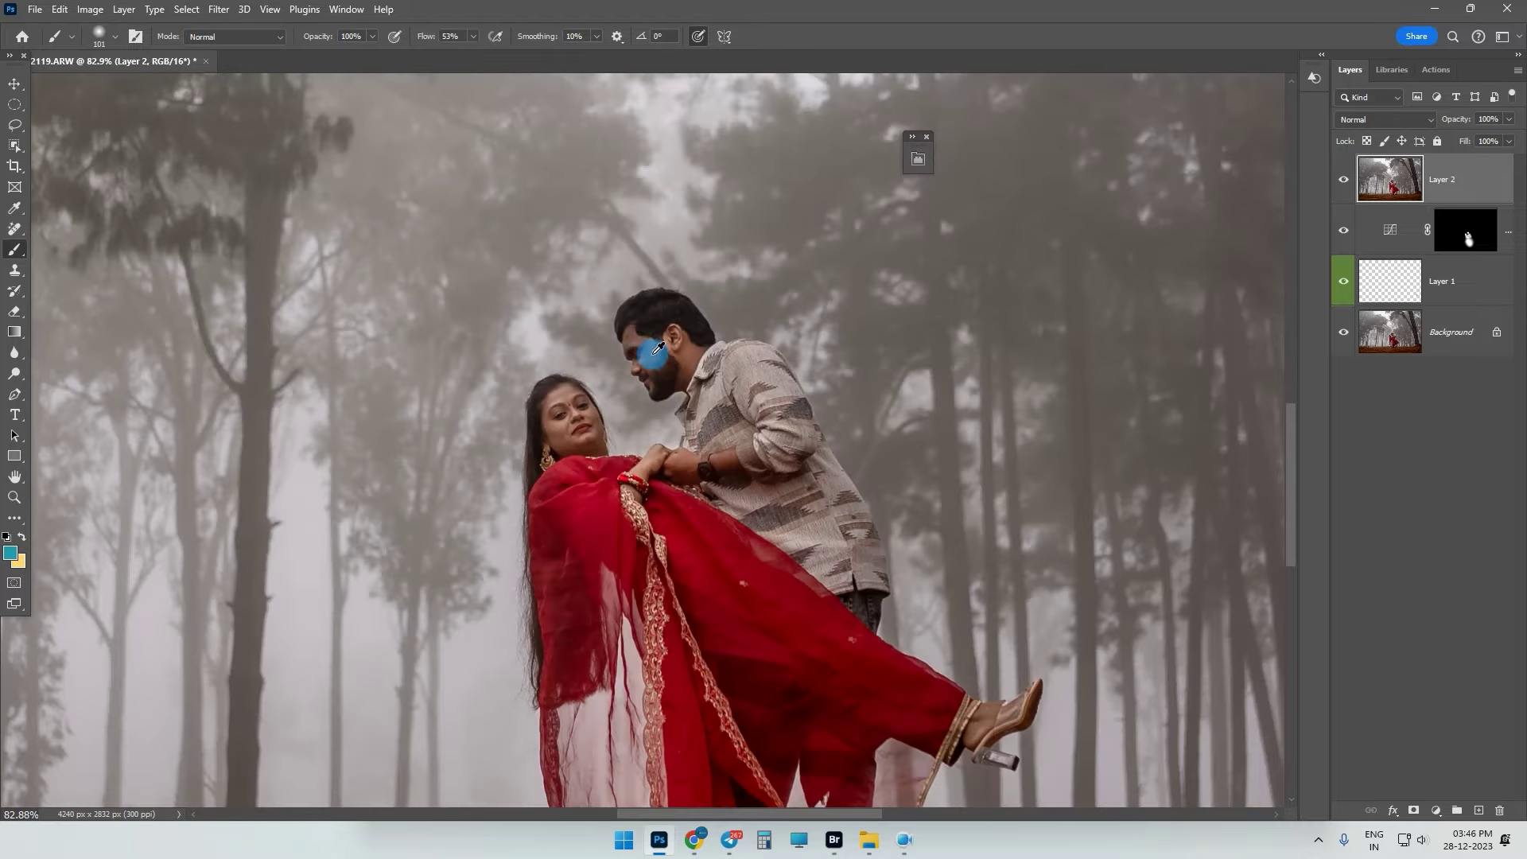
left_click(219, 9)
left_click(433, 377)
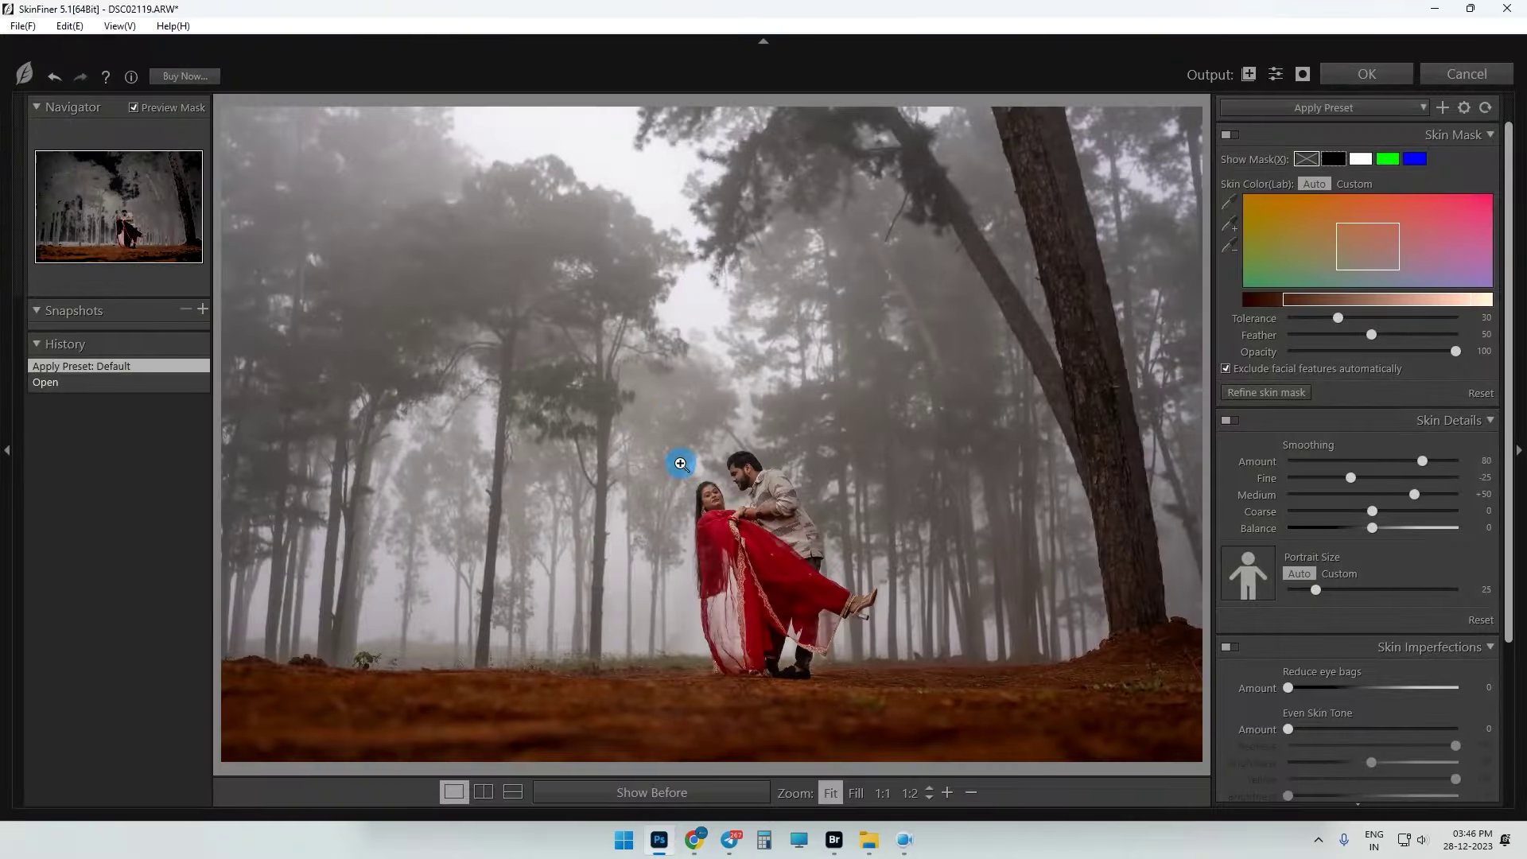
left_click(681, 464)
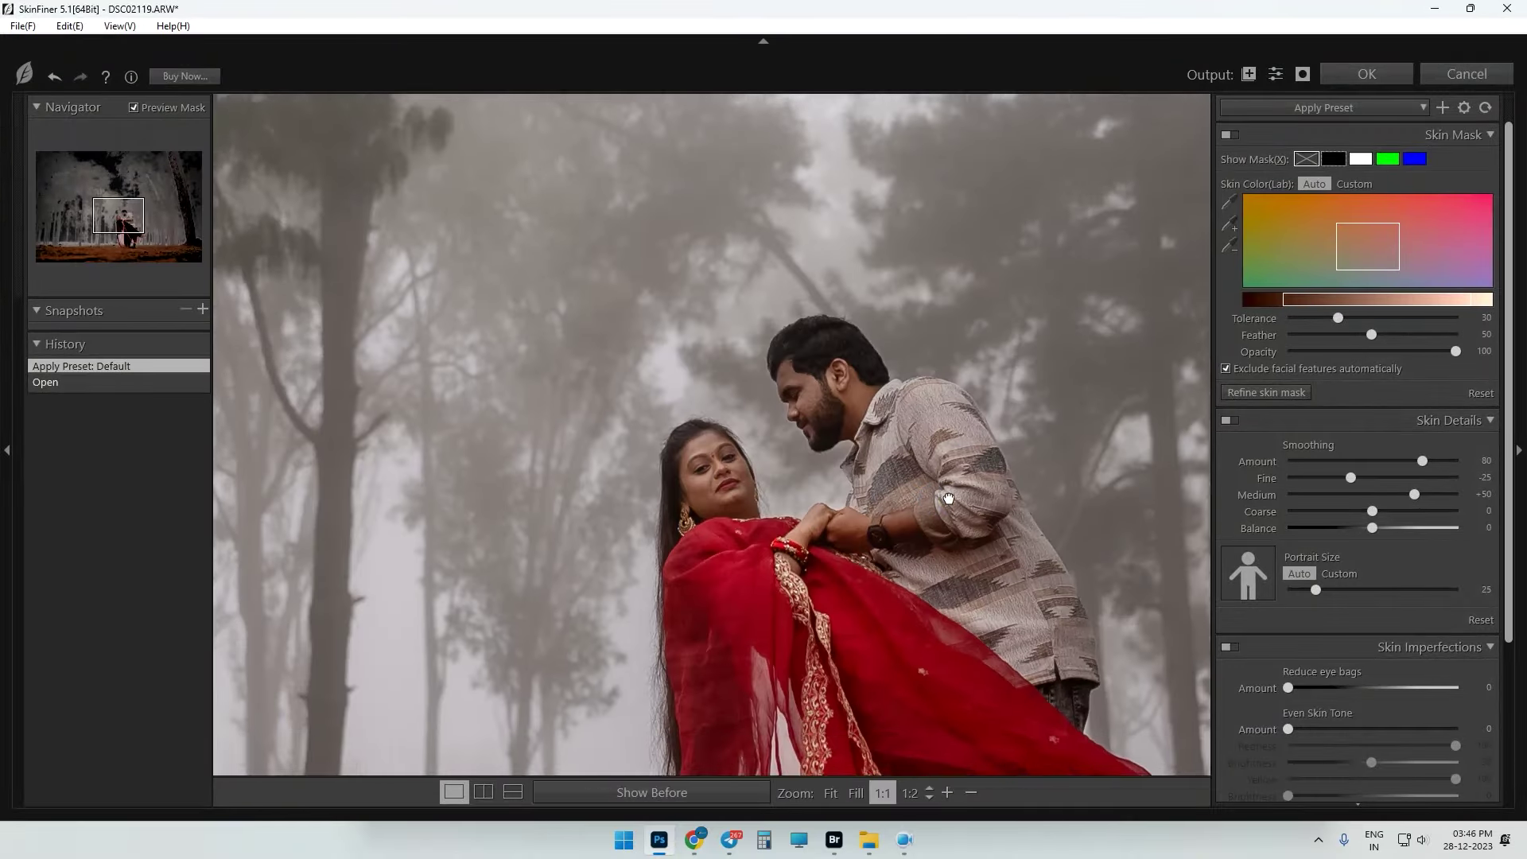
left_click(941, 794)
- Apply SkinFiner smoothing at Amount 100, Fine and Medium +100, and tag Layer 2 blue
left_click_drag(700, 266, 641, 351)
left_click(1346, 465)
mouse_move(1422, 462)
left_mouse_down()
mouse_move(1459, 461)
mouse_move(1459, 494)
left_mouse_up()
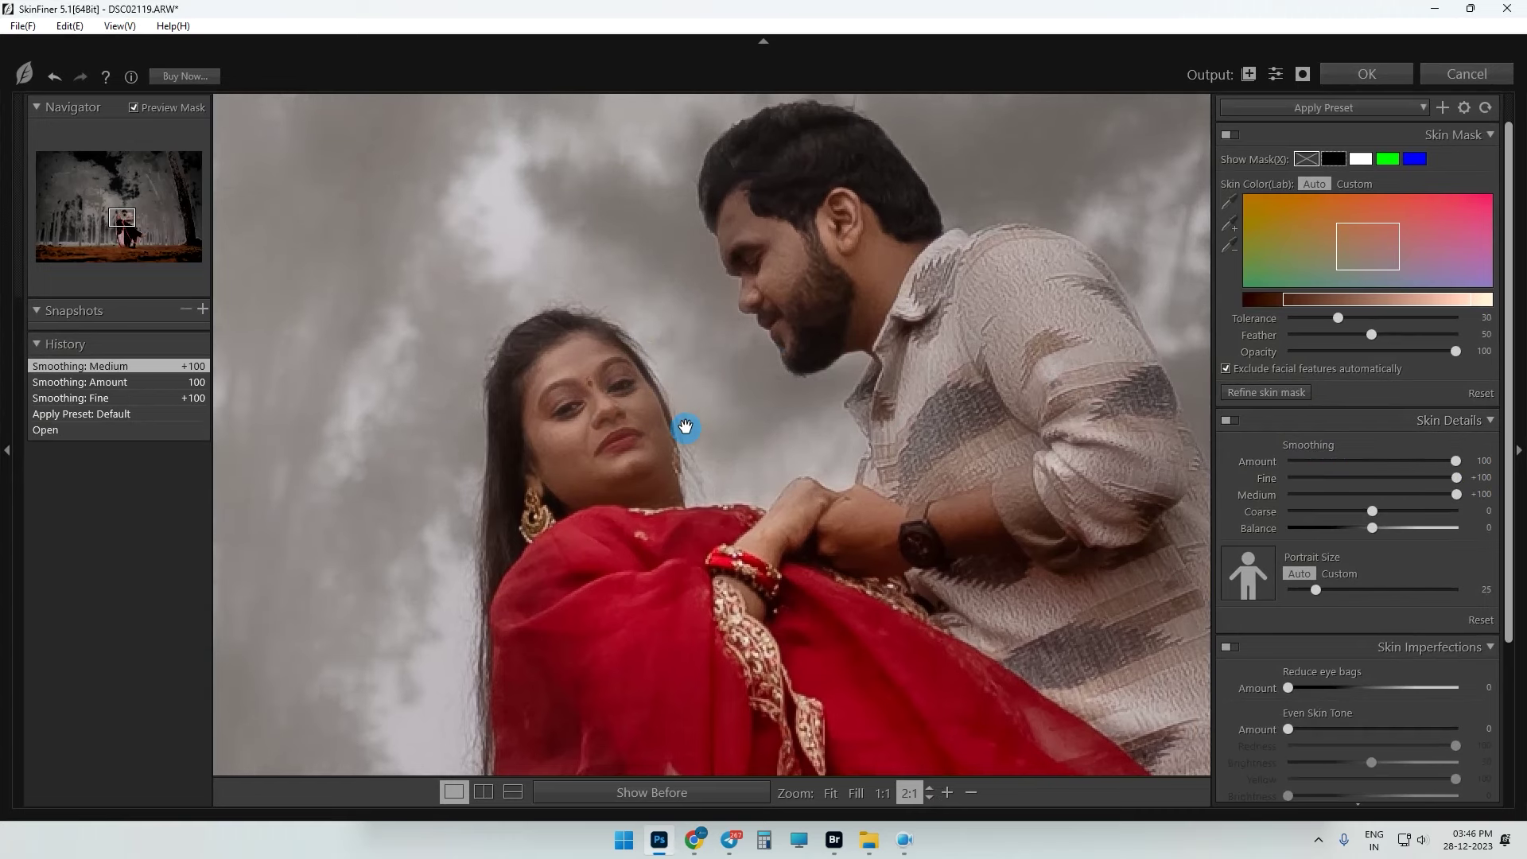
left_click(1367, 74)
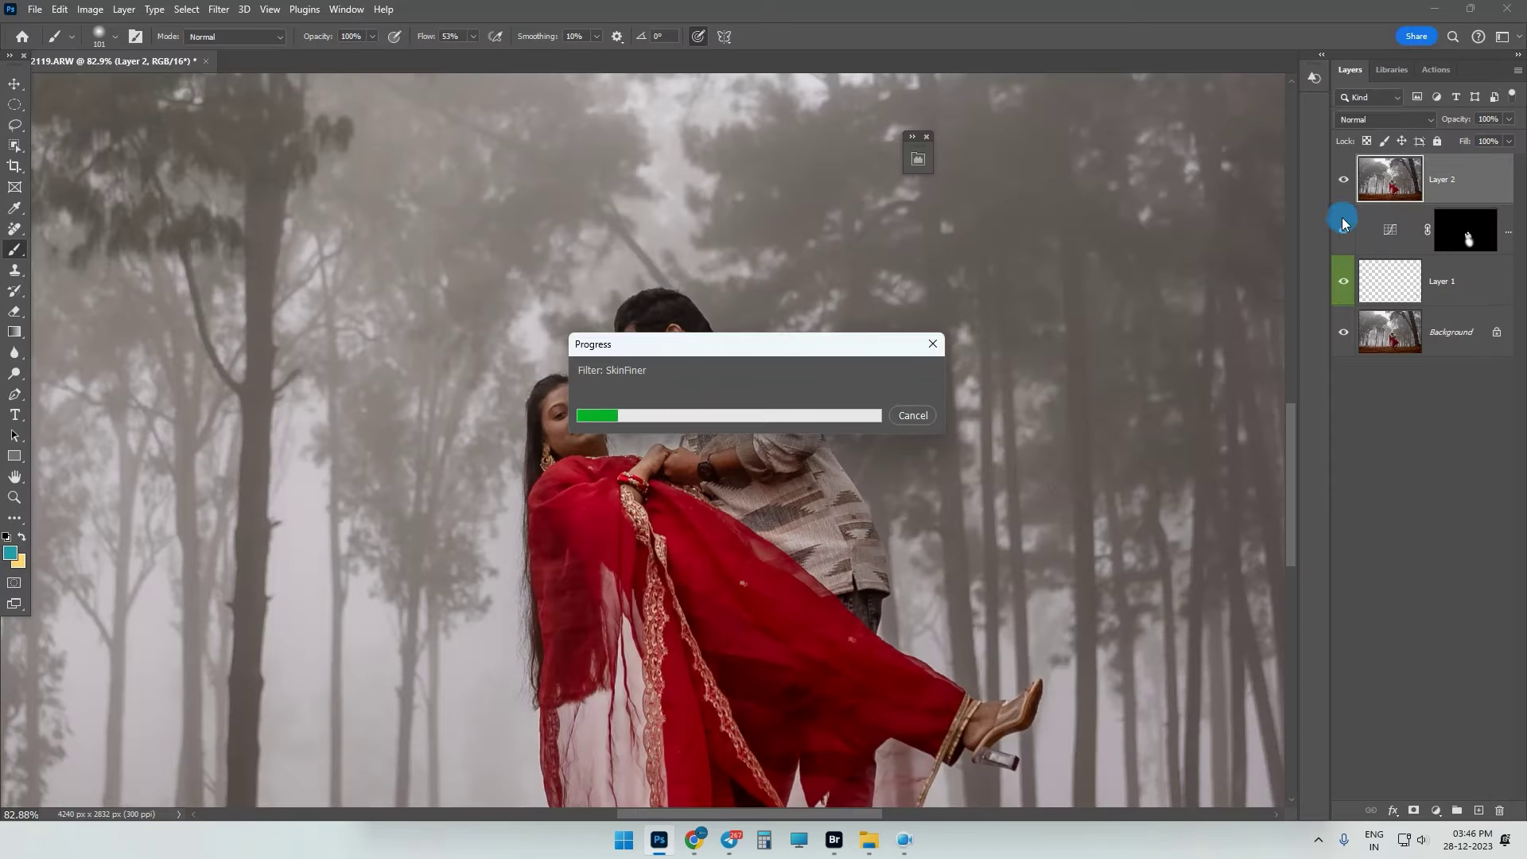
right_click(1339, 179)
left_click(1384, 306)
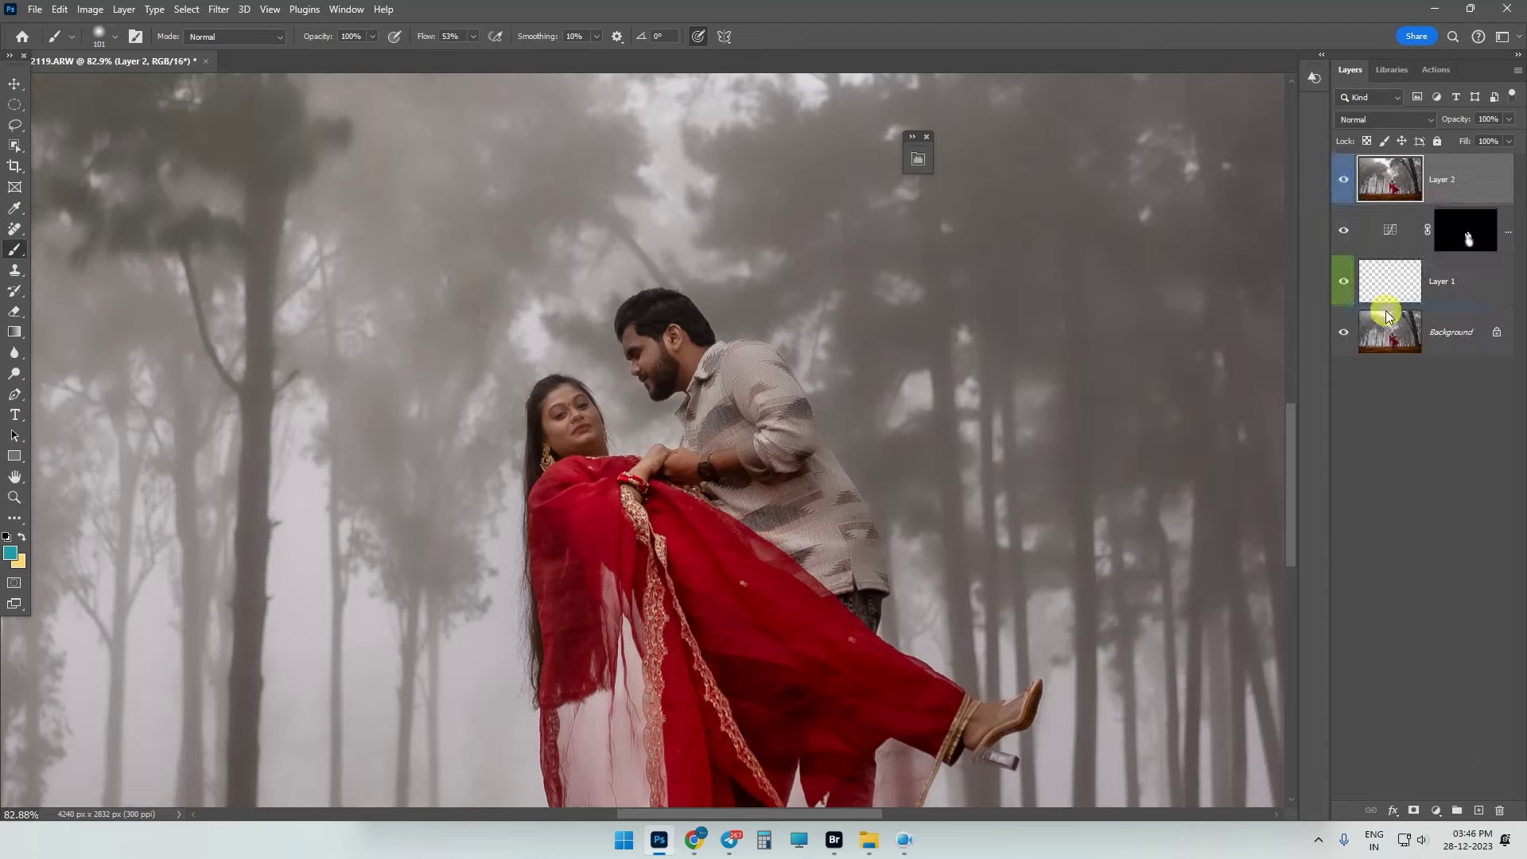
- Add a hide-all mask to Layer 2 and paint smoothing back onto the woman's cheek
left_click(1414, 811, "alt")
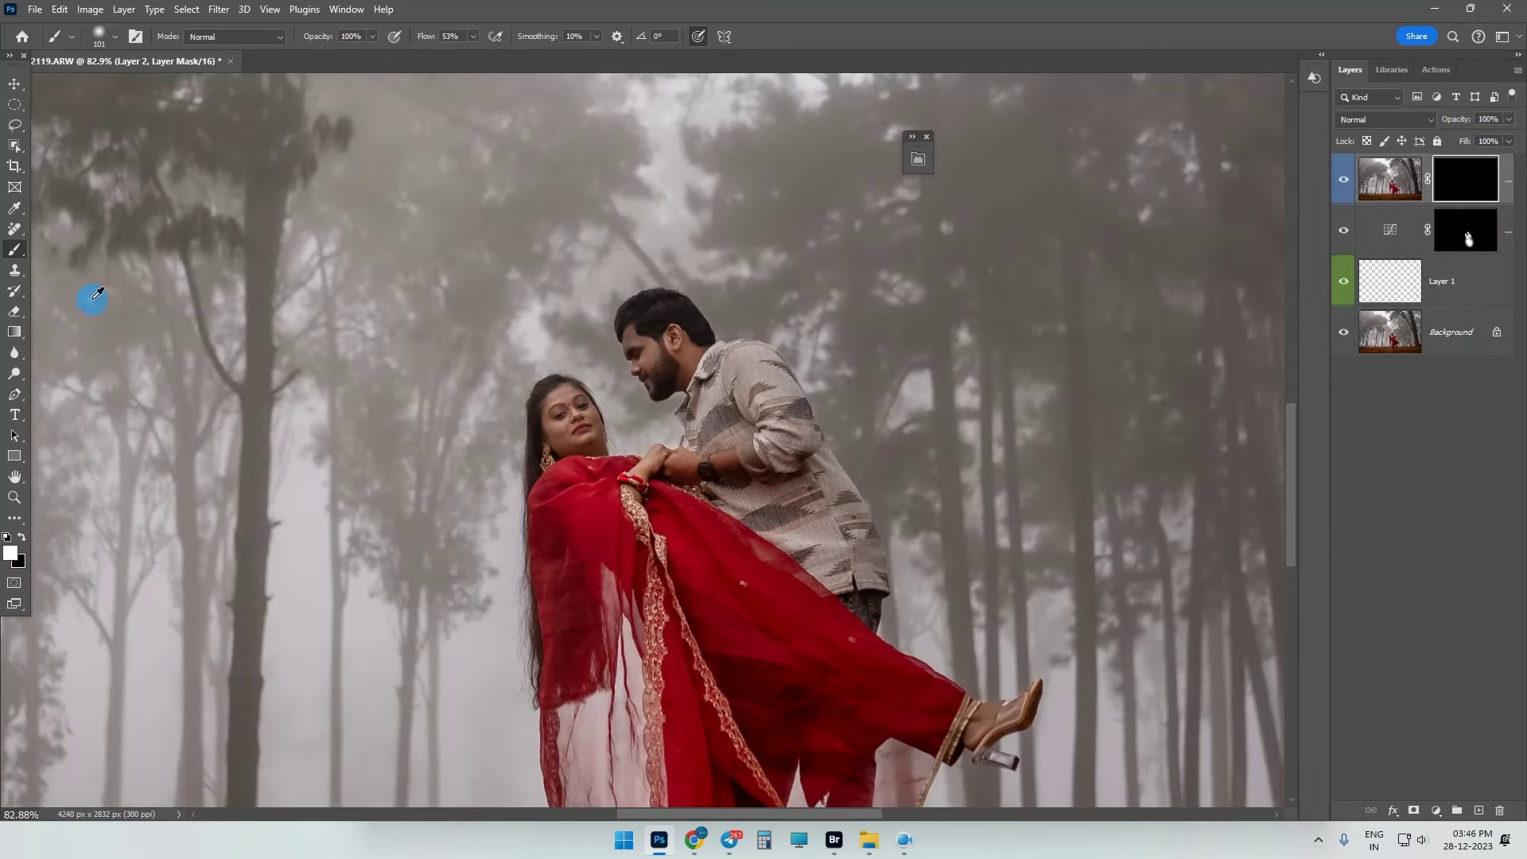
scroll(607, 512, "up", 3)
scroll(596, 251, "up", 3)
scroll(671, 331, "up", 3)
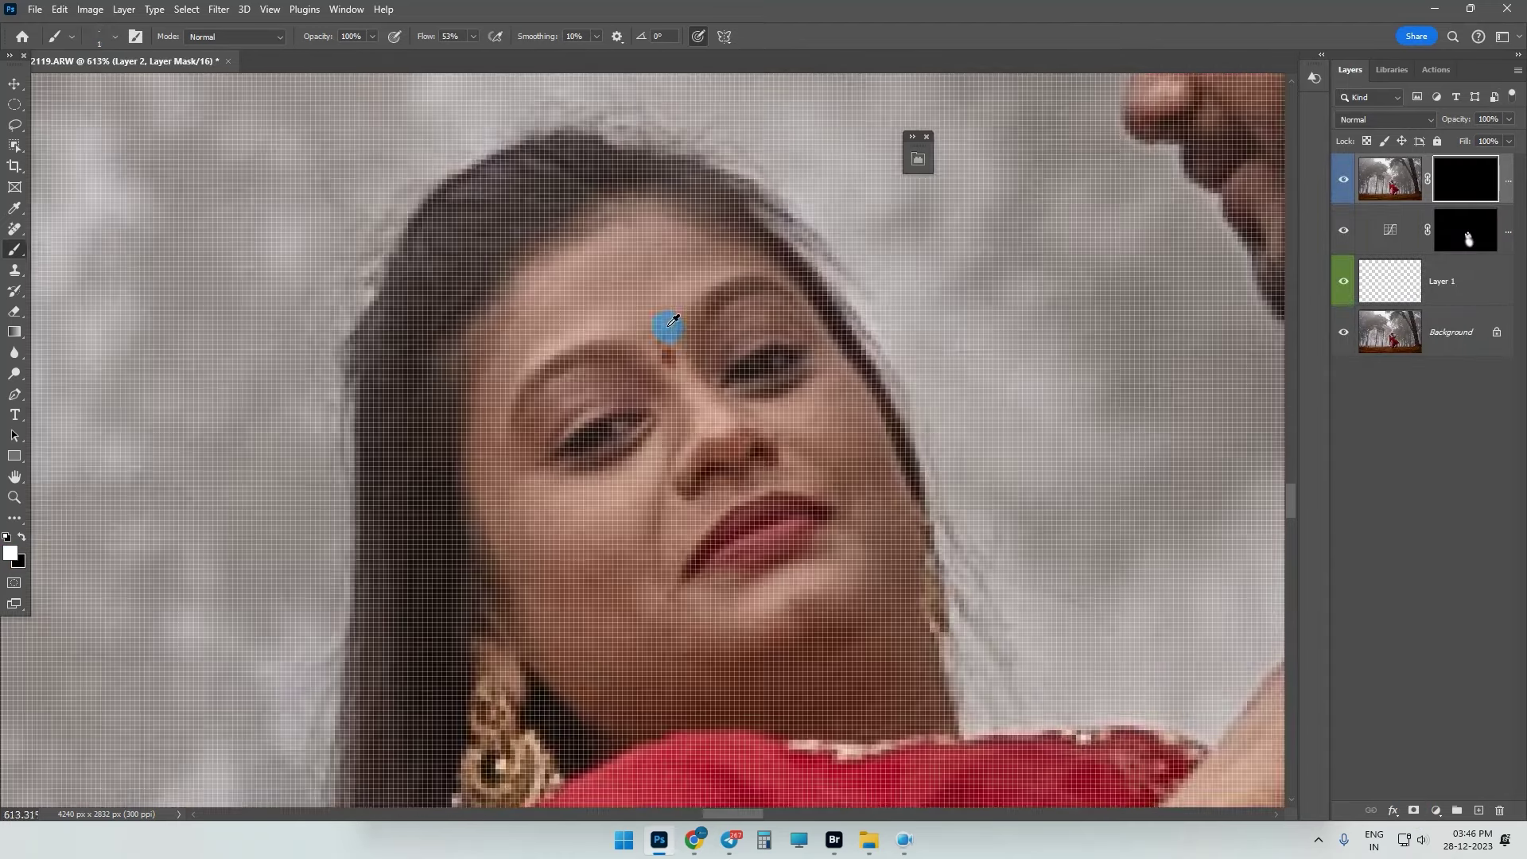
right_click(527, 606, "alt")
left_click_drag(586, 600, 856, 583)
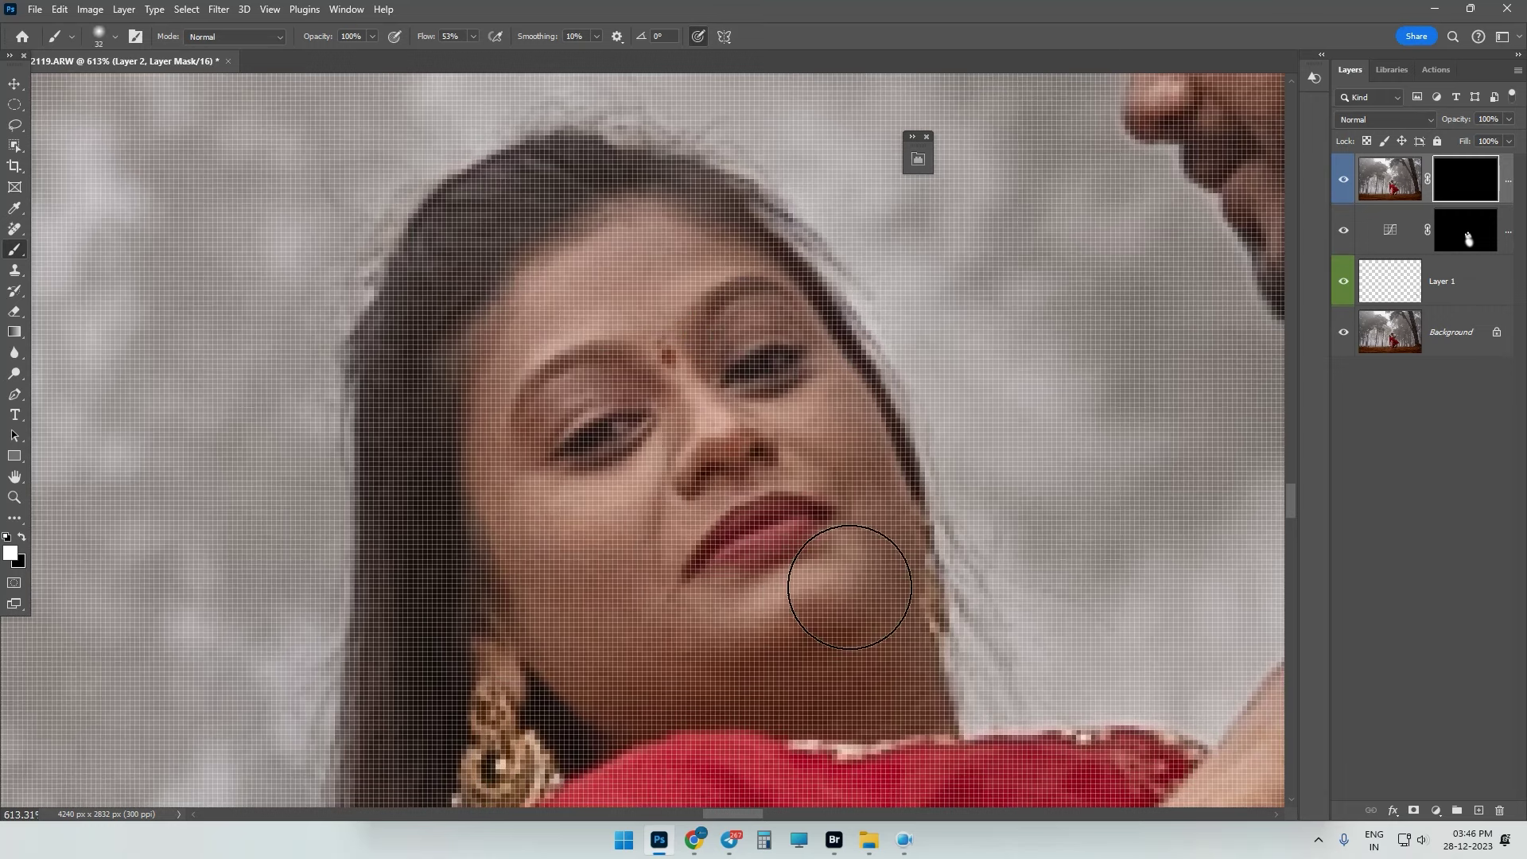
- Resize the brush, swap painting colours and paint the mask over the man's cheek
right_click(693, 413, "alt")
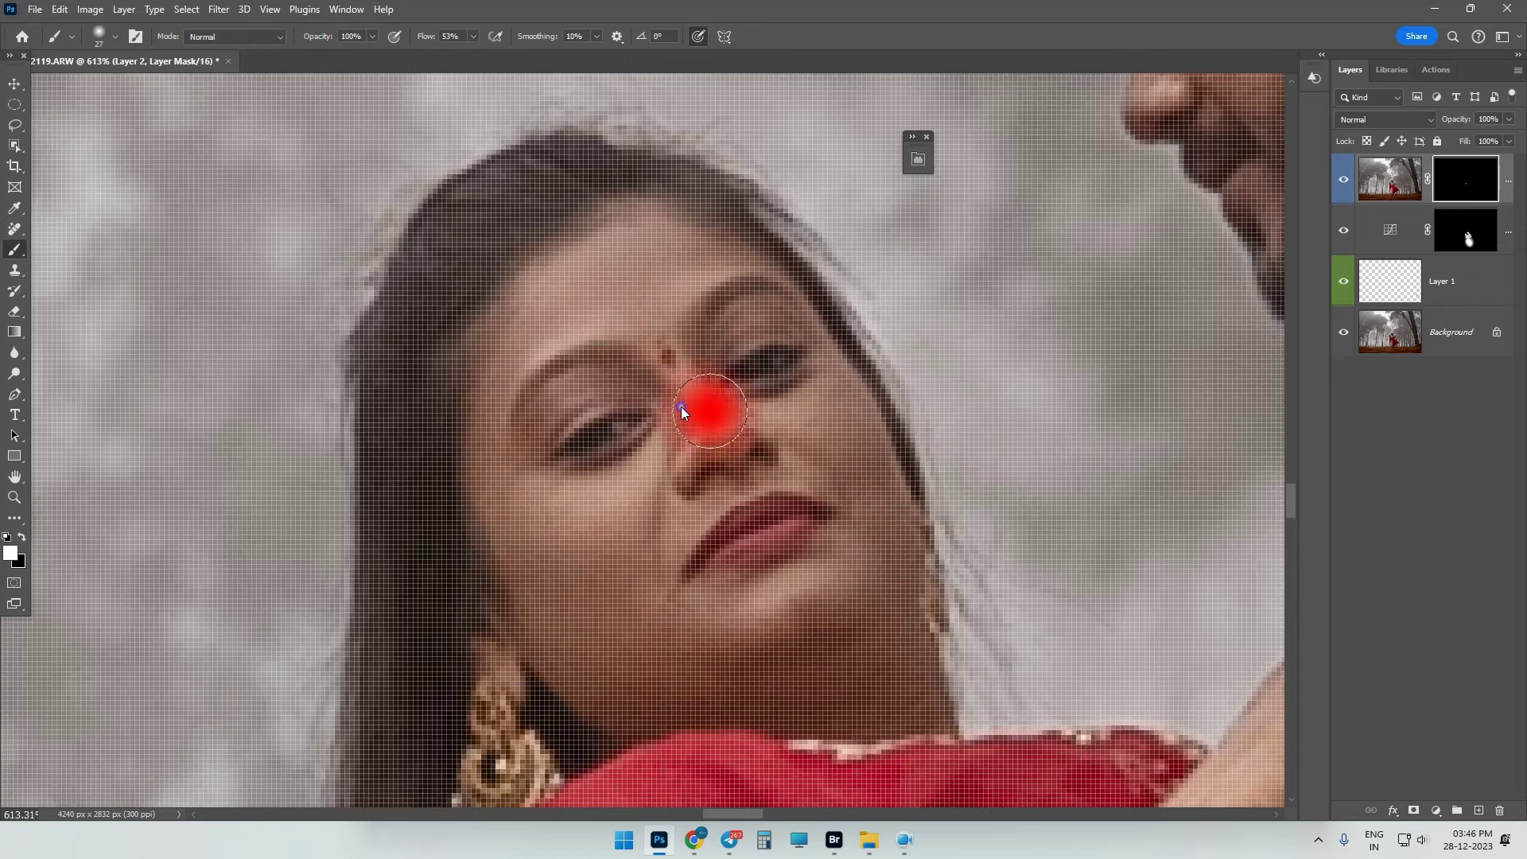
right_click(545, 573, "alt")
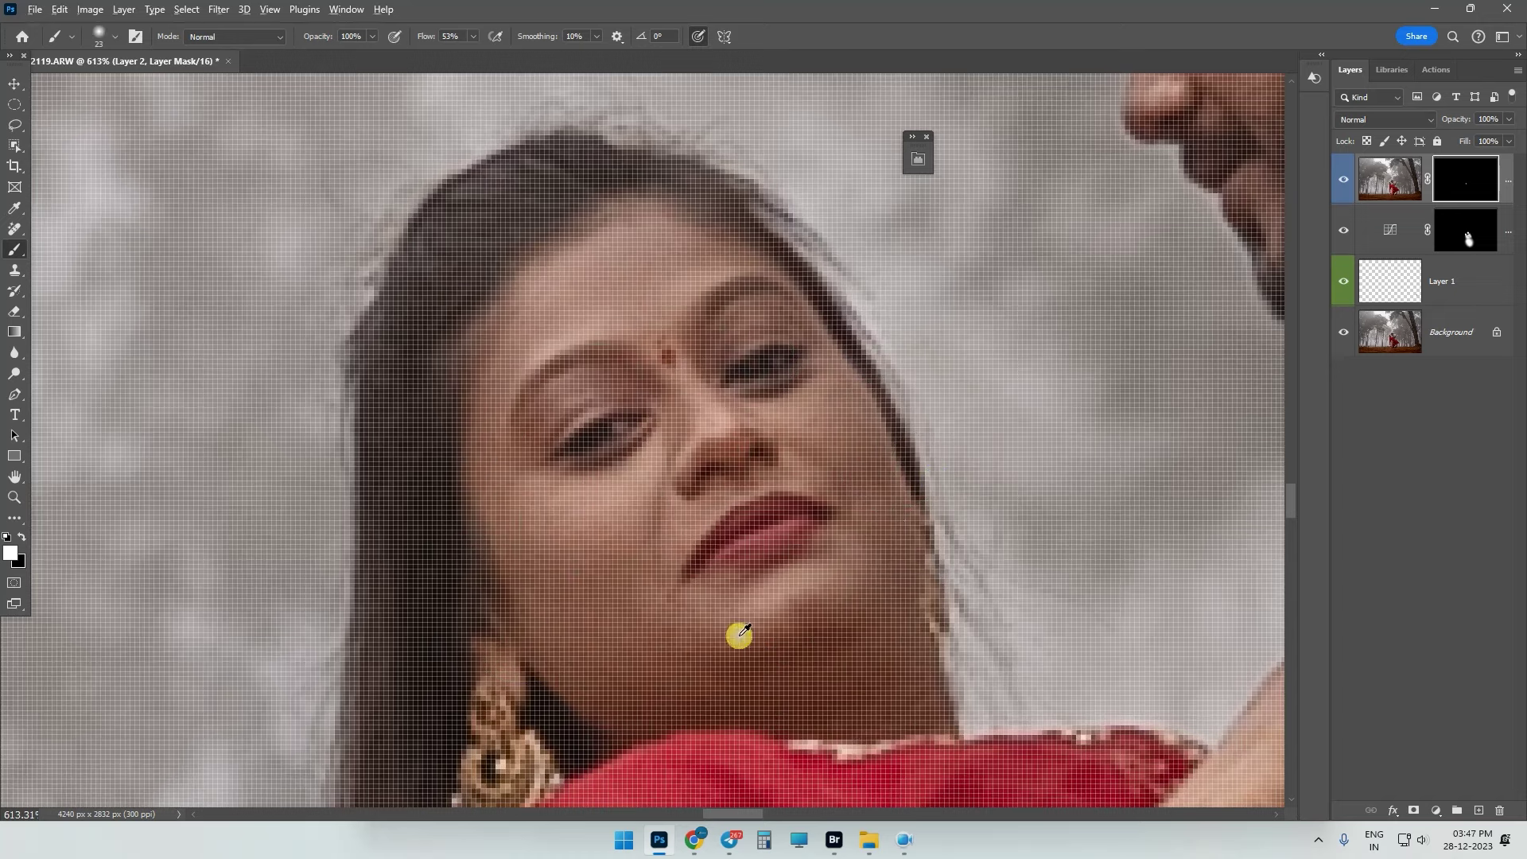
scroll(785, 297, "down", 10)
scroll(779, 286, "up", 5)
right_click(328, 402, "alt")
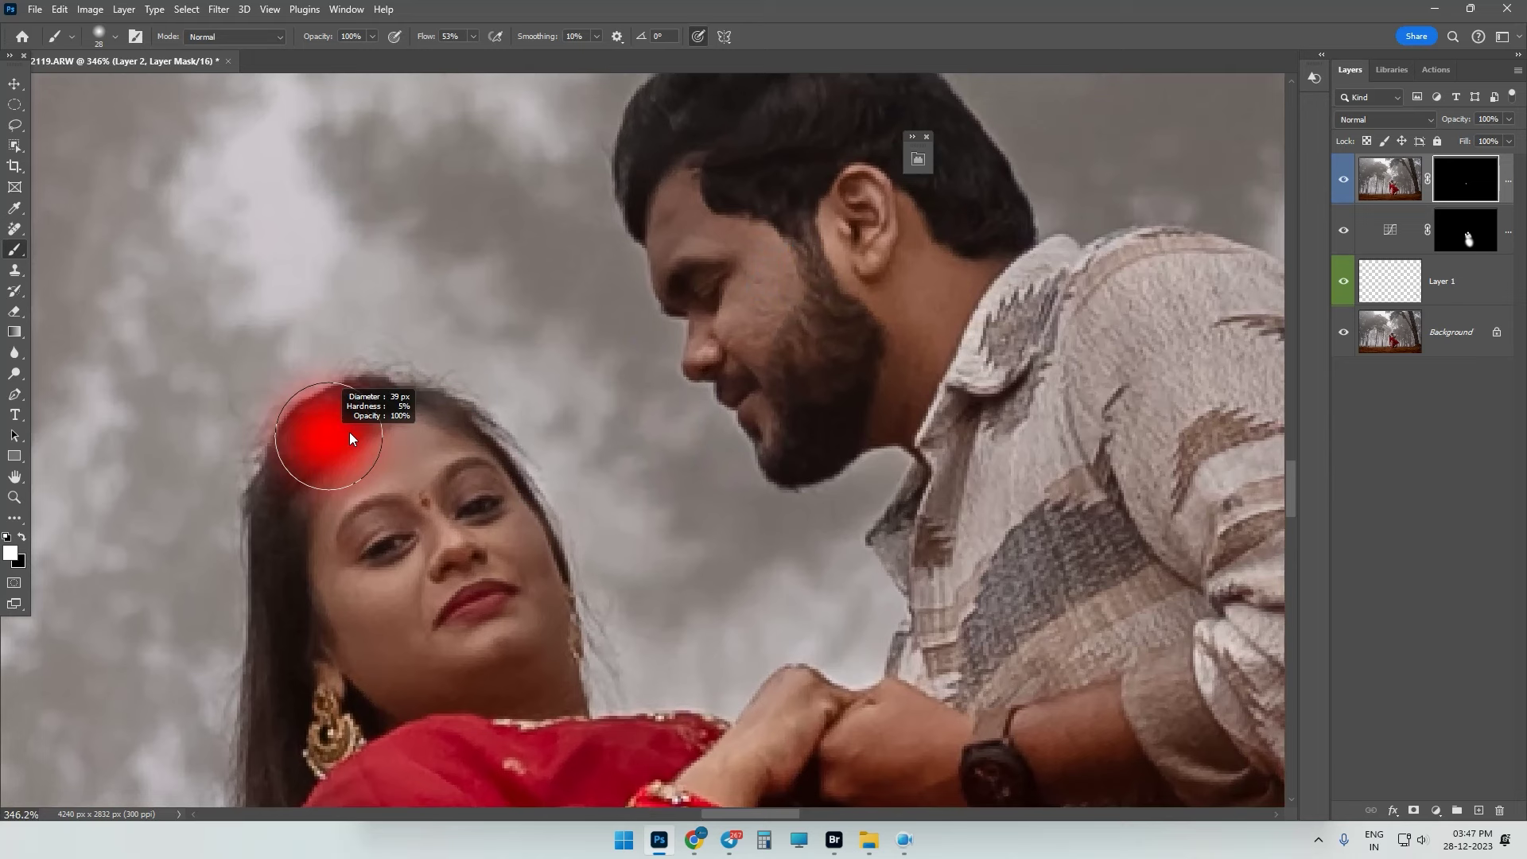
right_click(368, 375, "alt")
key("x")
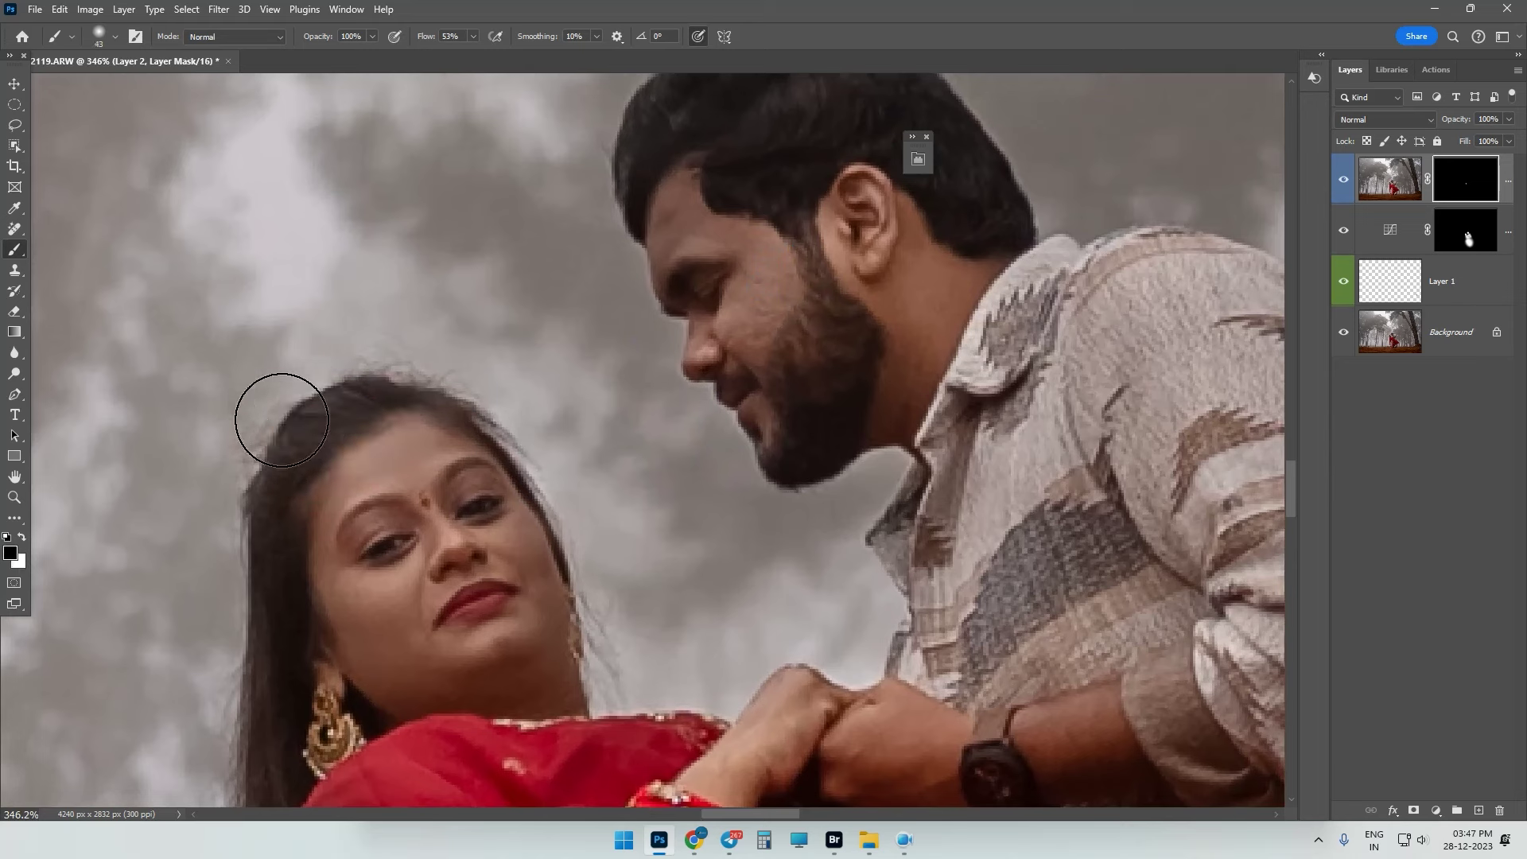
left_click_drag(755, 275, 760, 311)
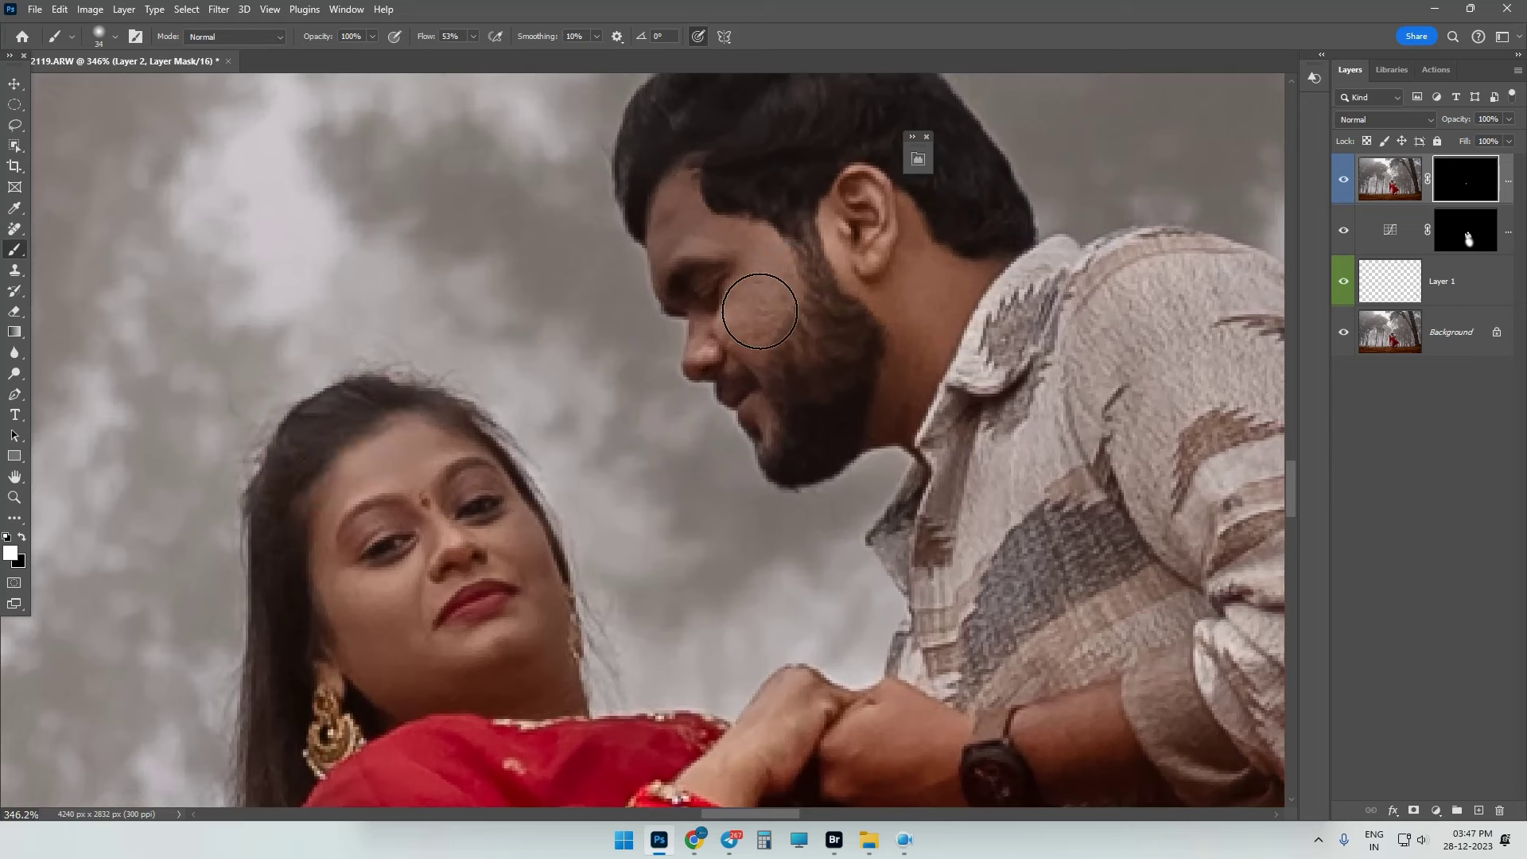
- Slightly enlarge the brush, then fit the whole photo on screen with Ctrl+0
right_click(739, 316, "alt")
left_click(761, 307)
scroll(808, 409, "down", 5)
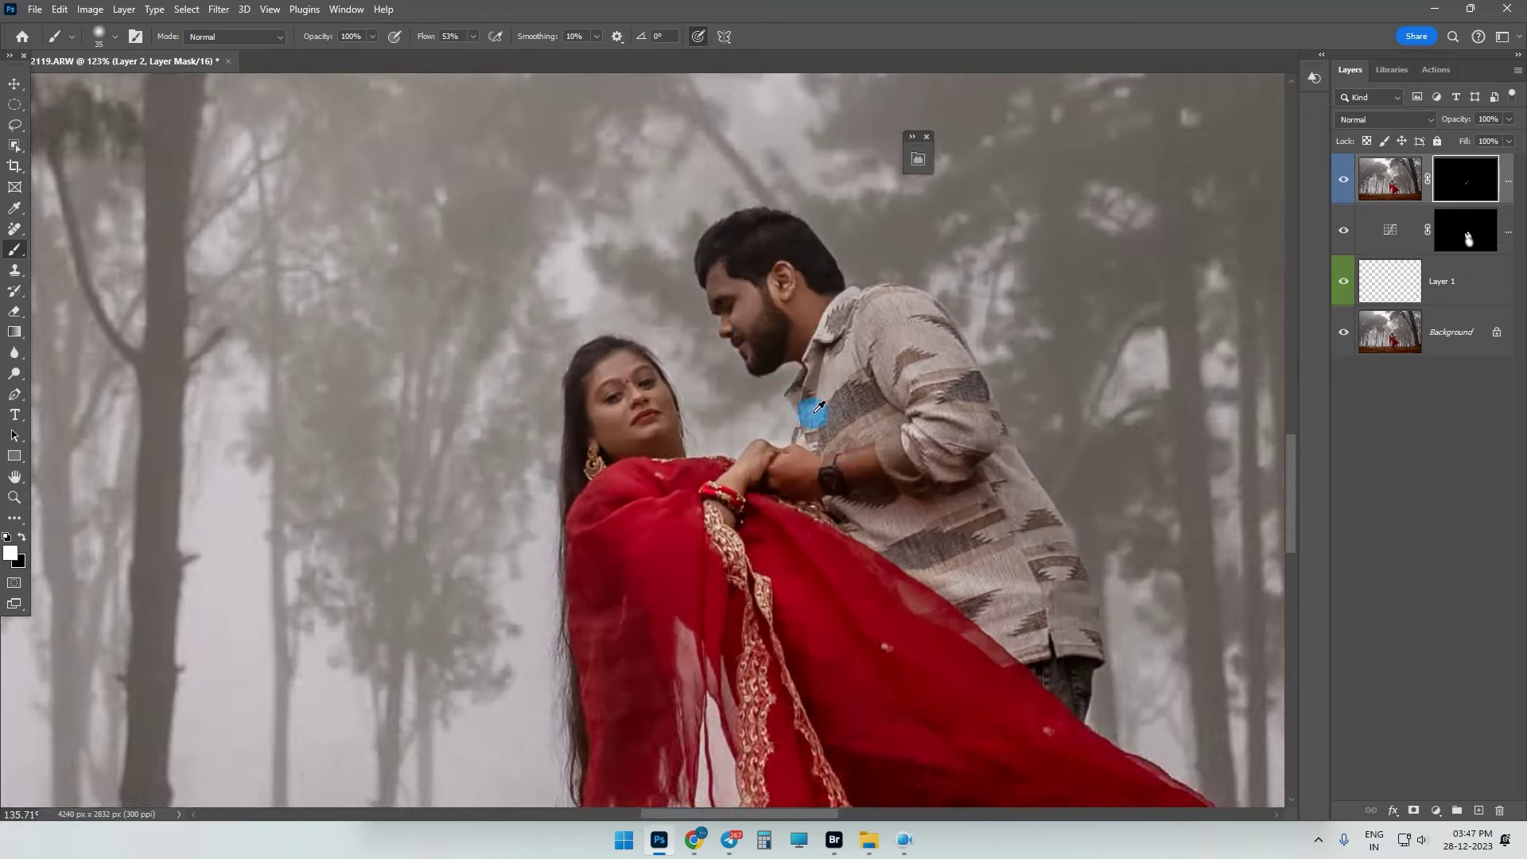
scroll(882, 481, "up", 3)
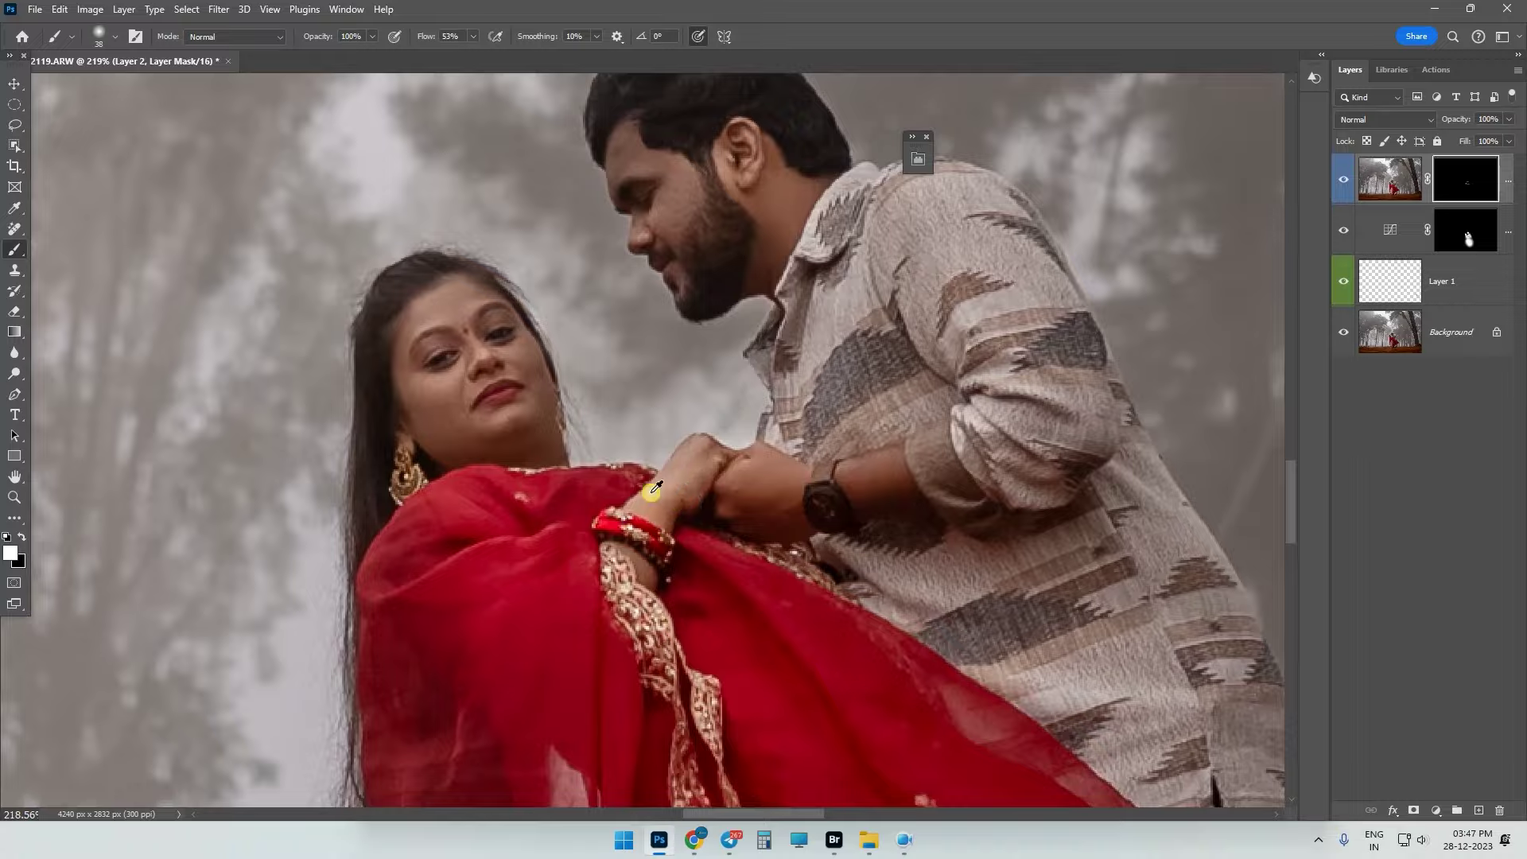
key("ctrl+0")
left_click(578, 388)
scroll(716, 422, "up", 1)
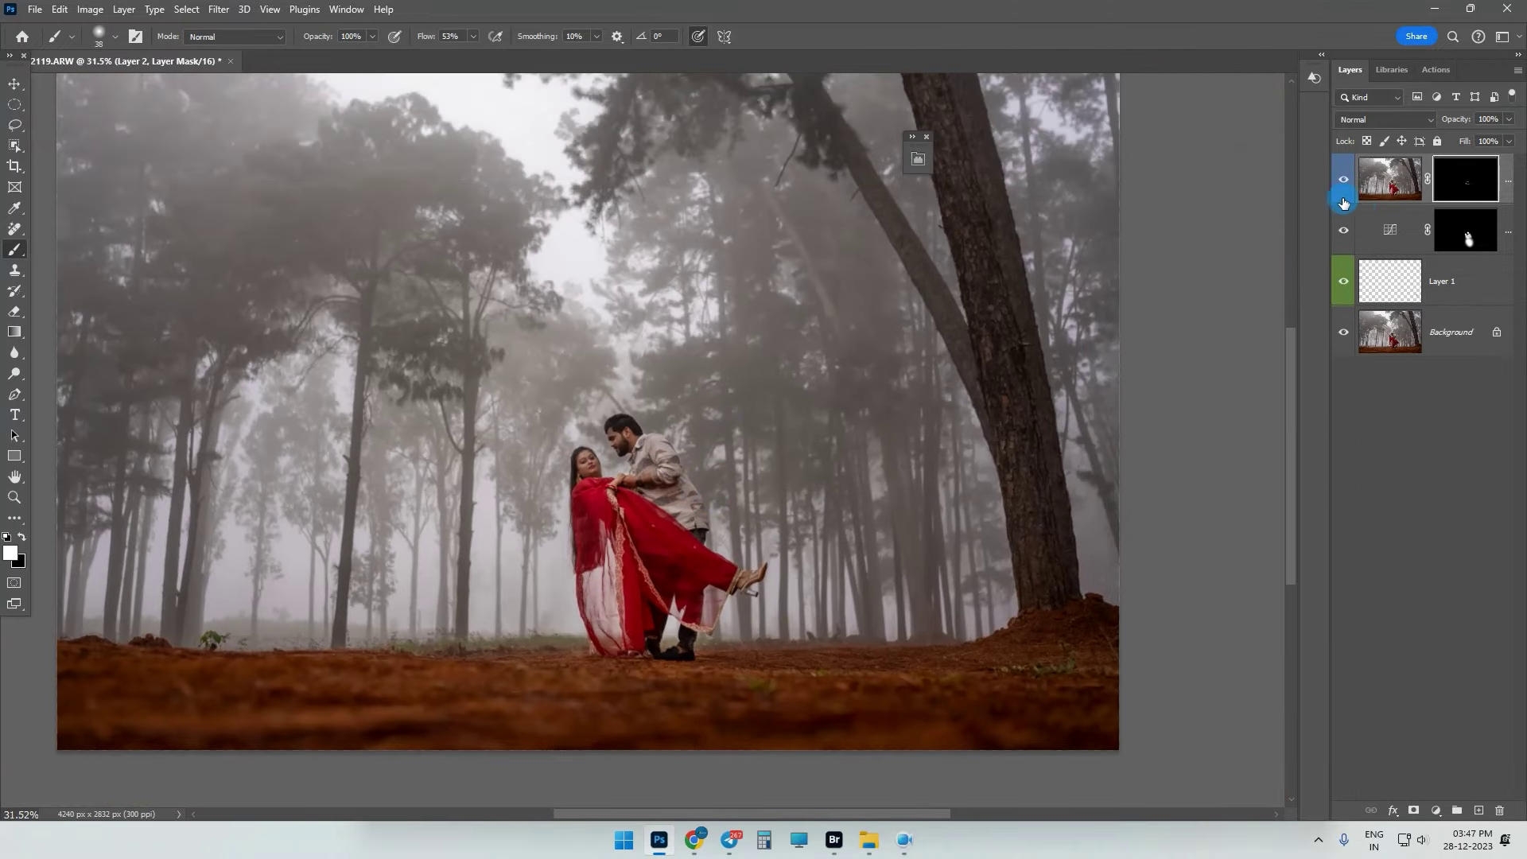
- Stamp all visible layers into a new layer, tag it teal and rename it Main Layer
key("ctrl+shift+alt+e")
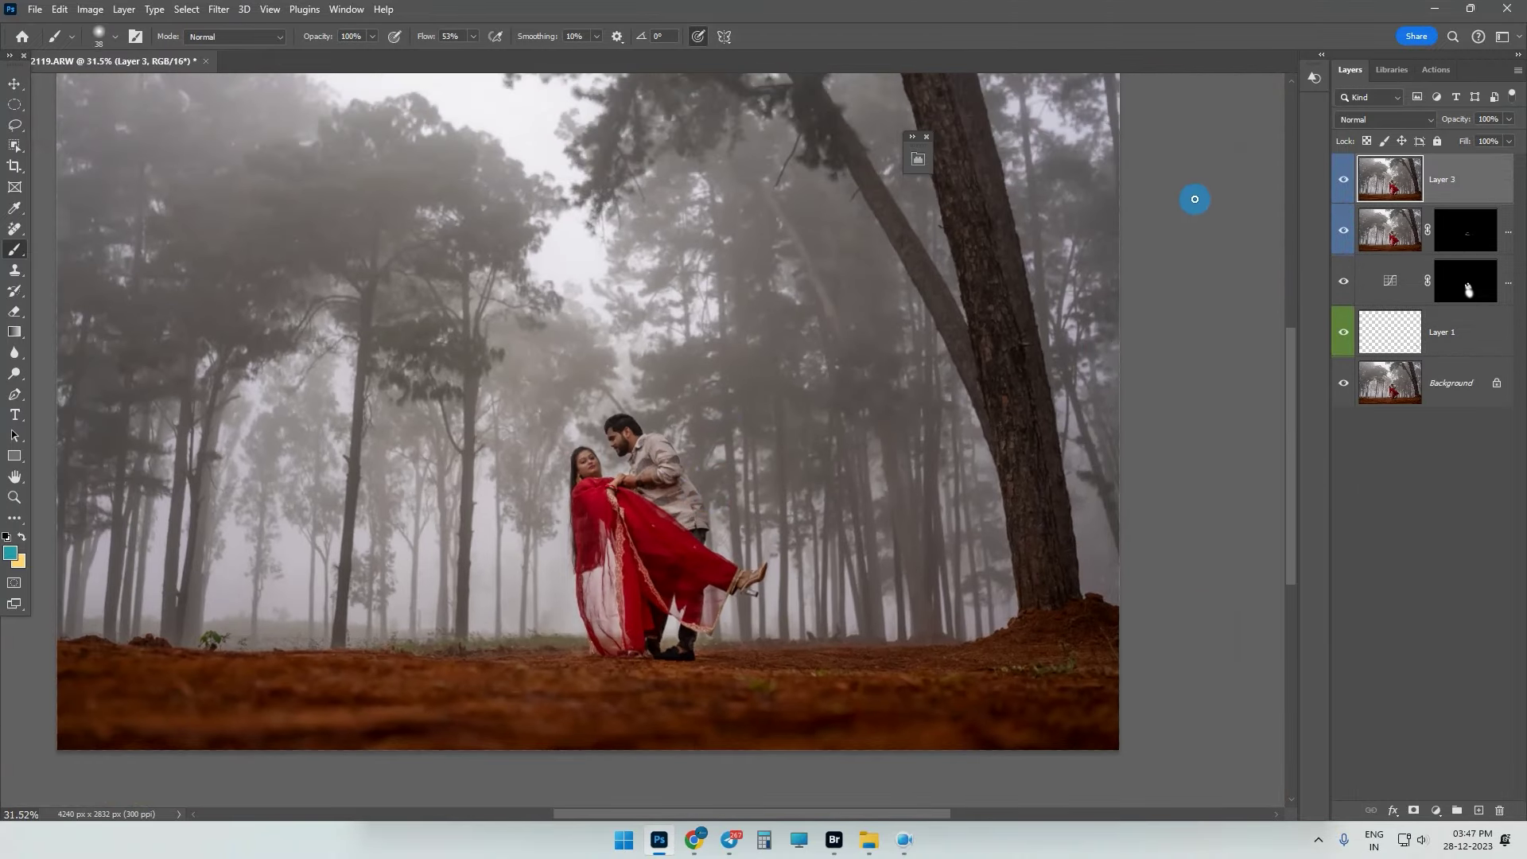
right_click(1344, 180)
left_click(1400, 388)
double_click(1434, 188)
type("Main")
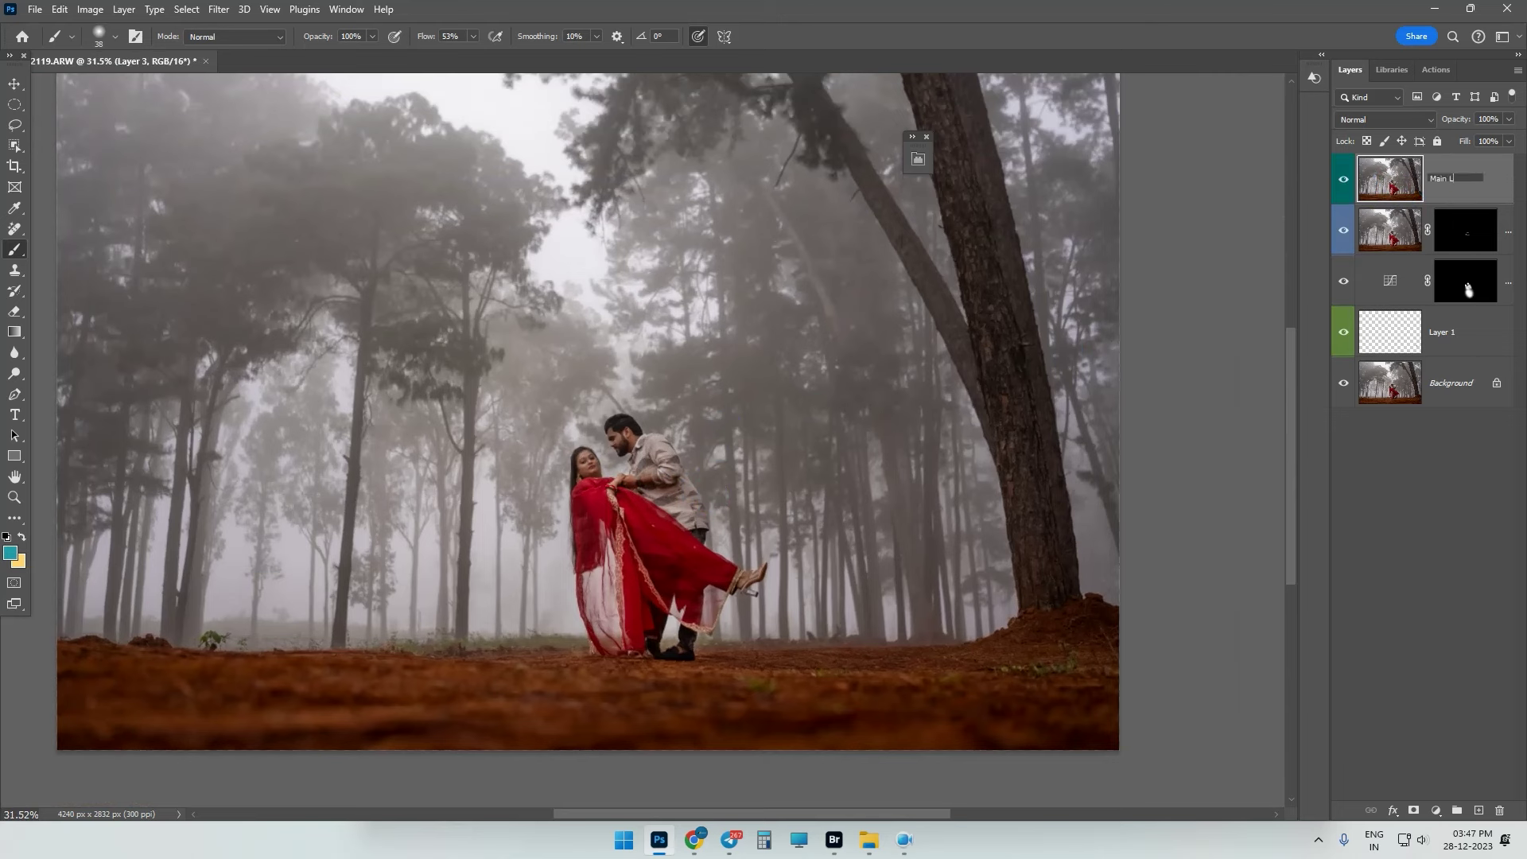
key("Return")
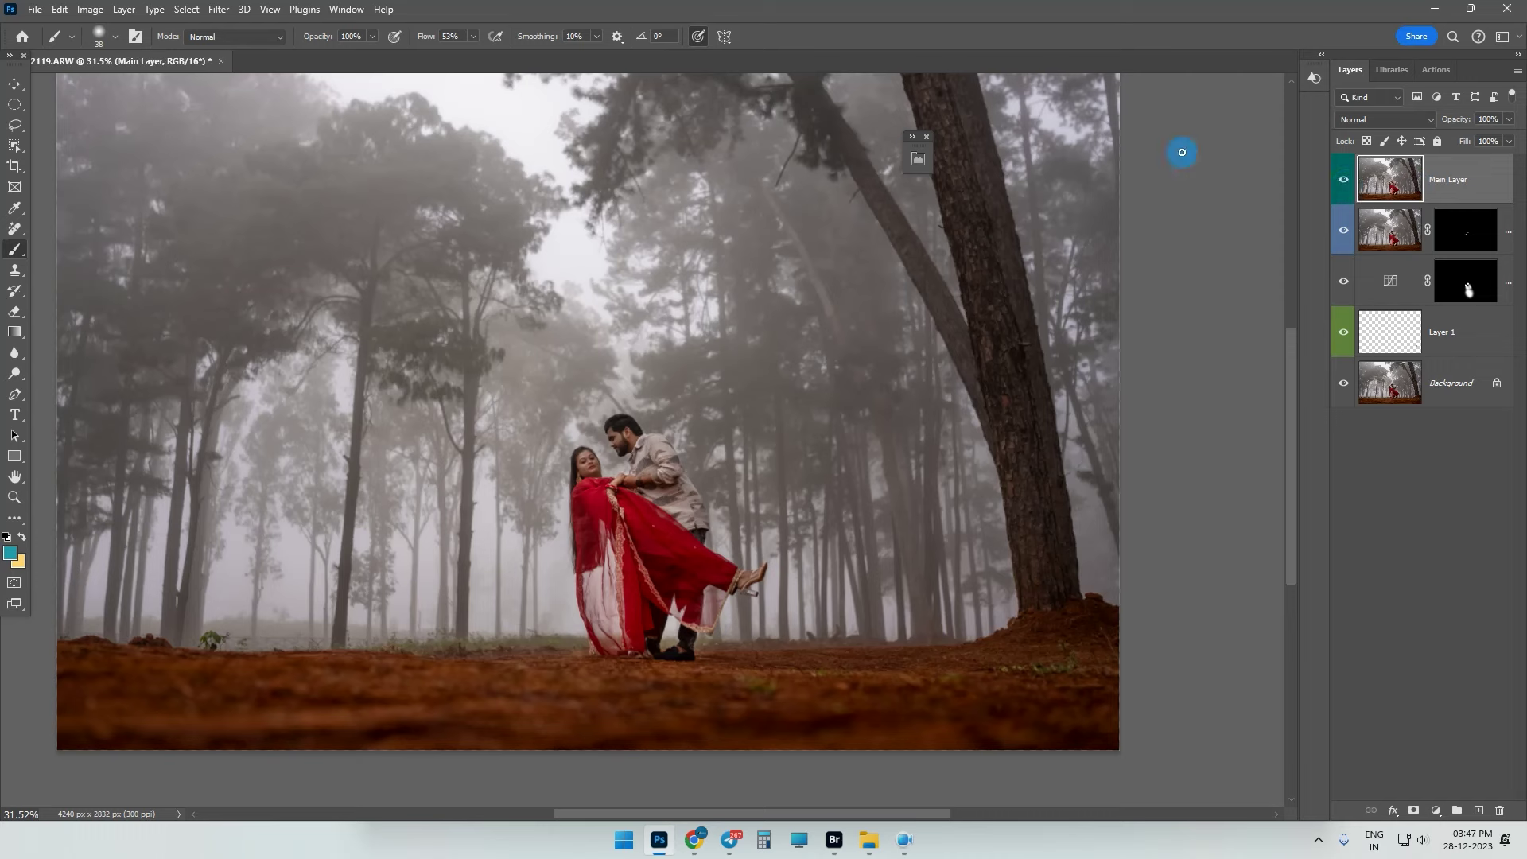
scroll(461, 391, "down", 2)
left_click_drag(450, 376, 479, 384)
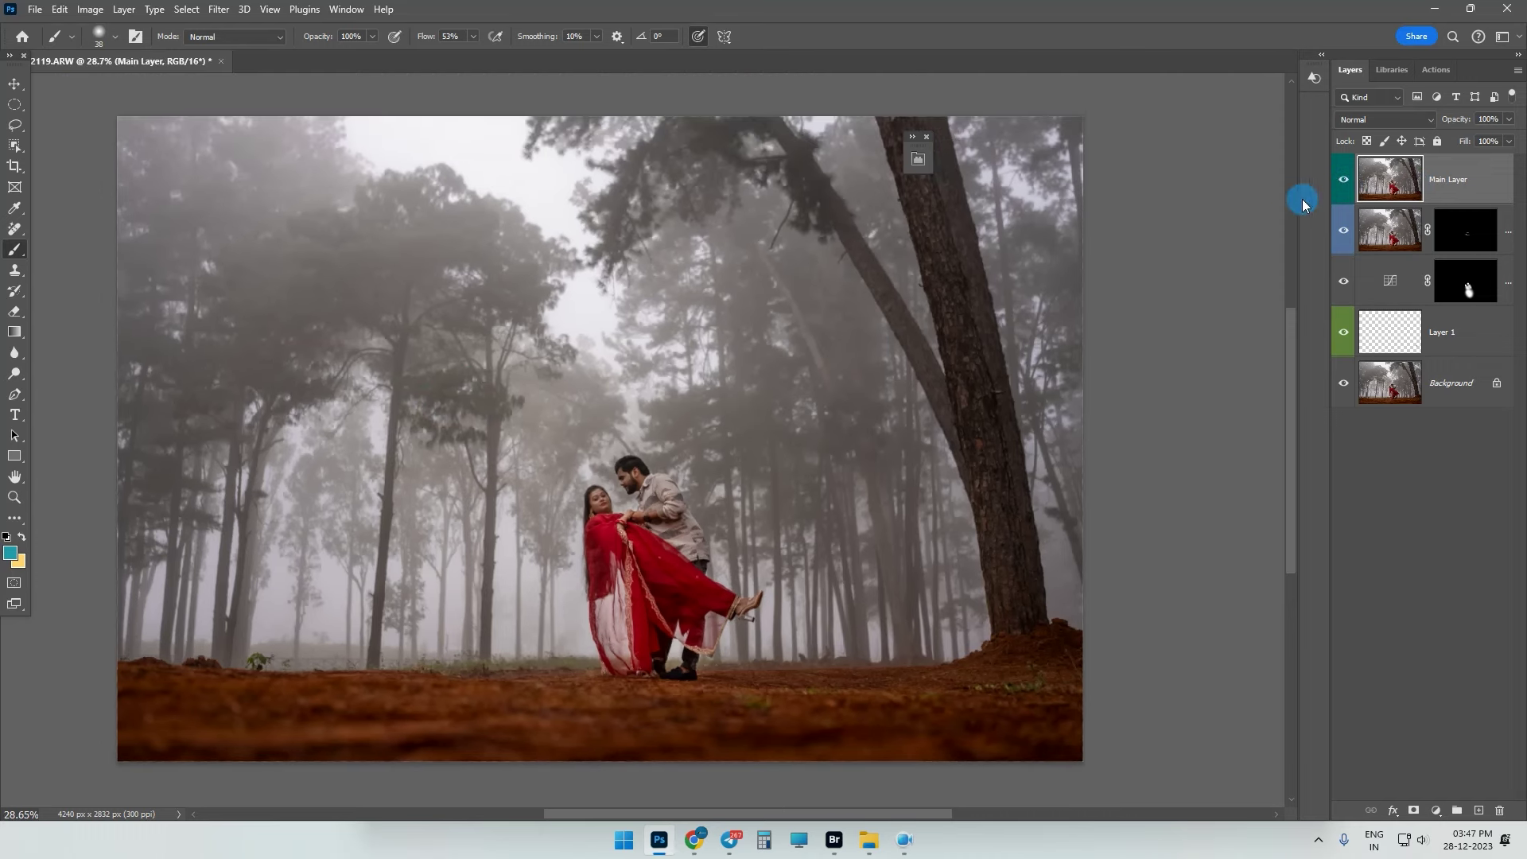
- Convert Main Layer to a Smart Object and give it a fuchsia colour label
right_click(1344, 182)
left_click(1374, 270)
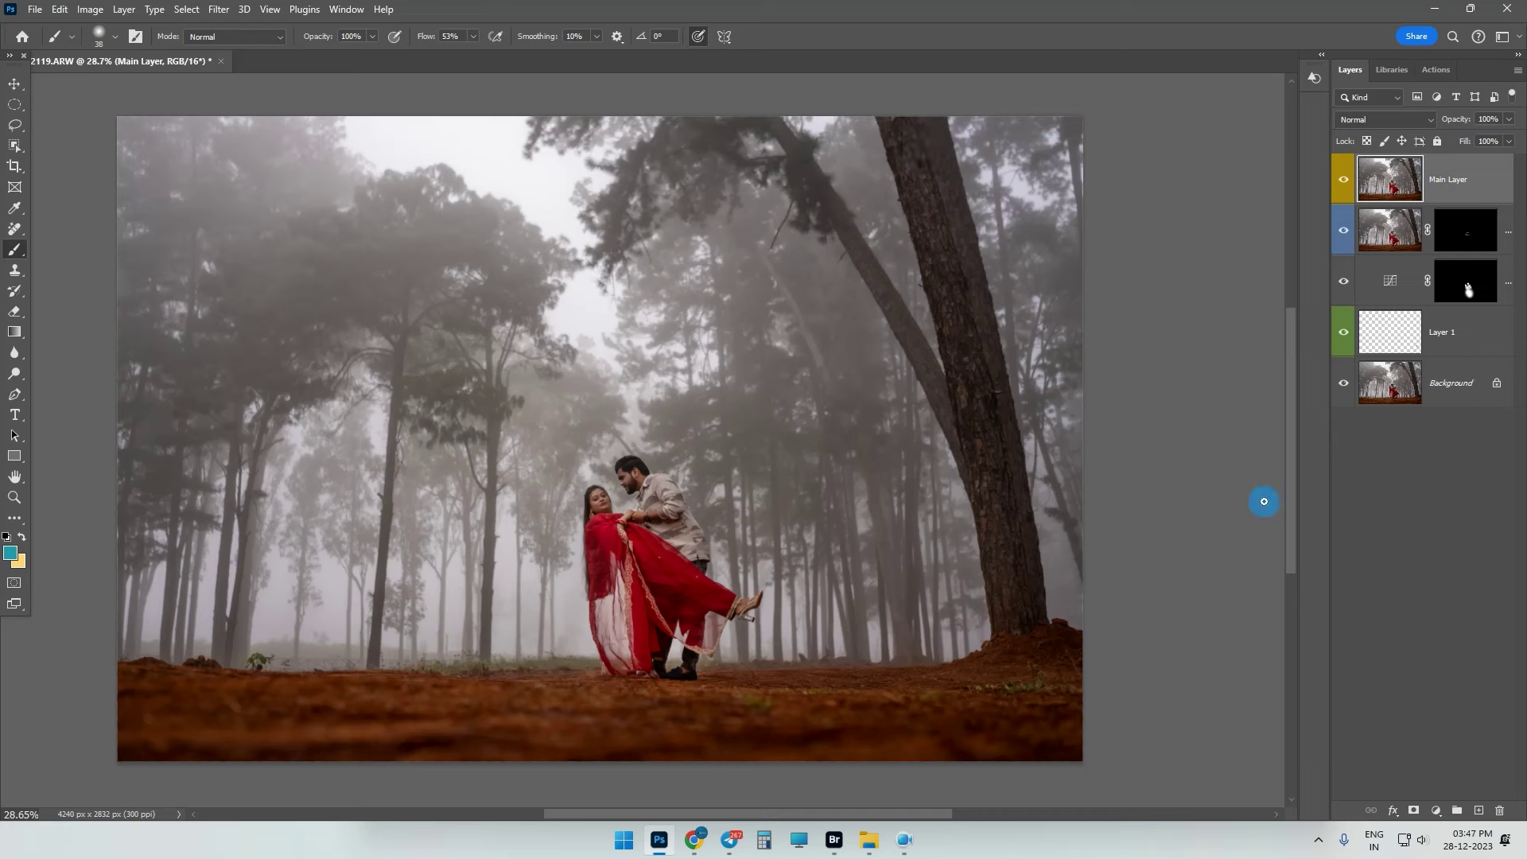
left_click(219, 9)
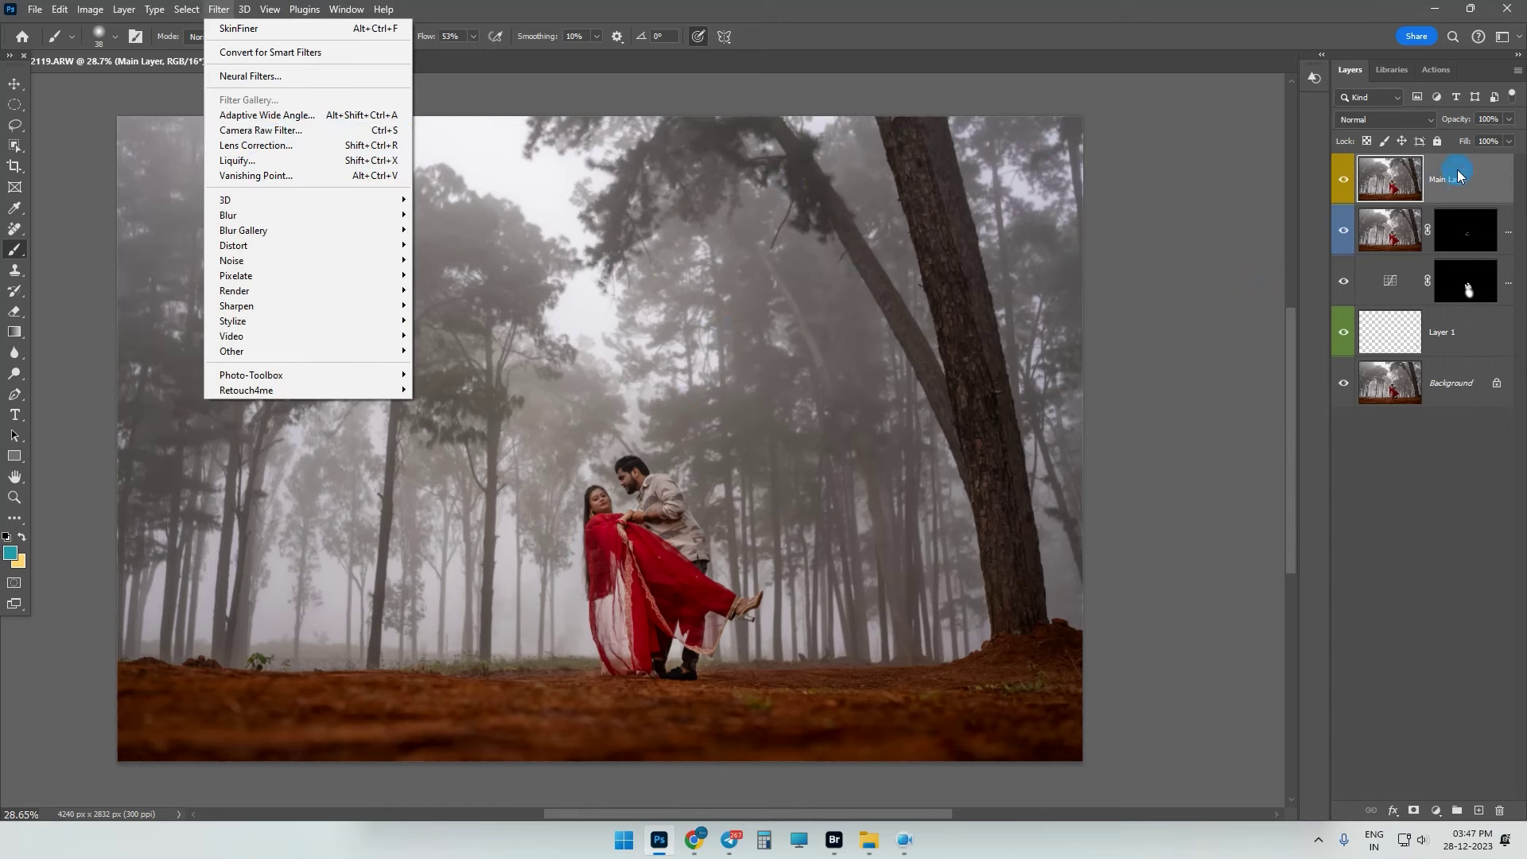
right_click(1412, 183)
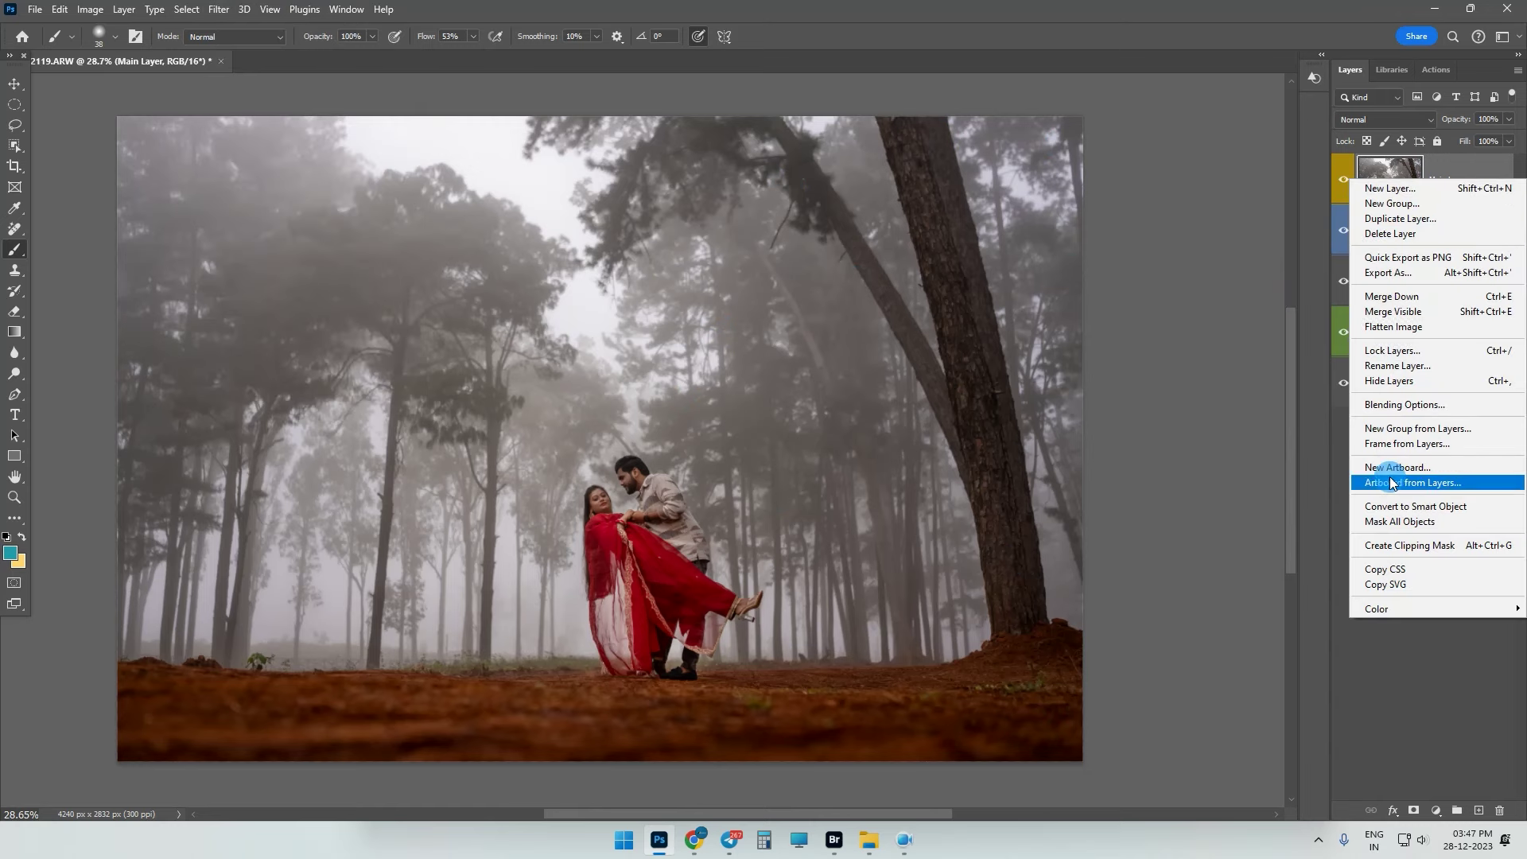
left_click(1449, 510)
right_click(1344, 178)
left_click(1429, 347)
left_click(219, 8)
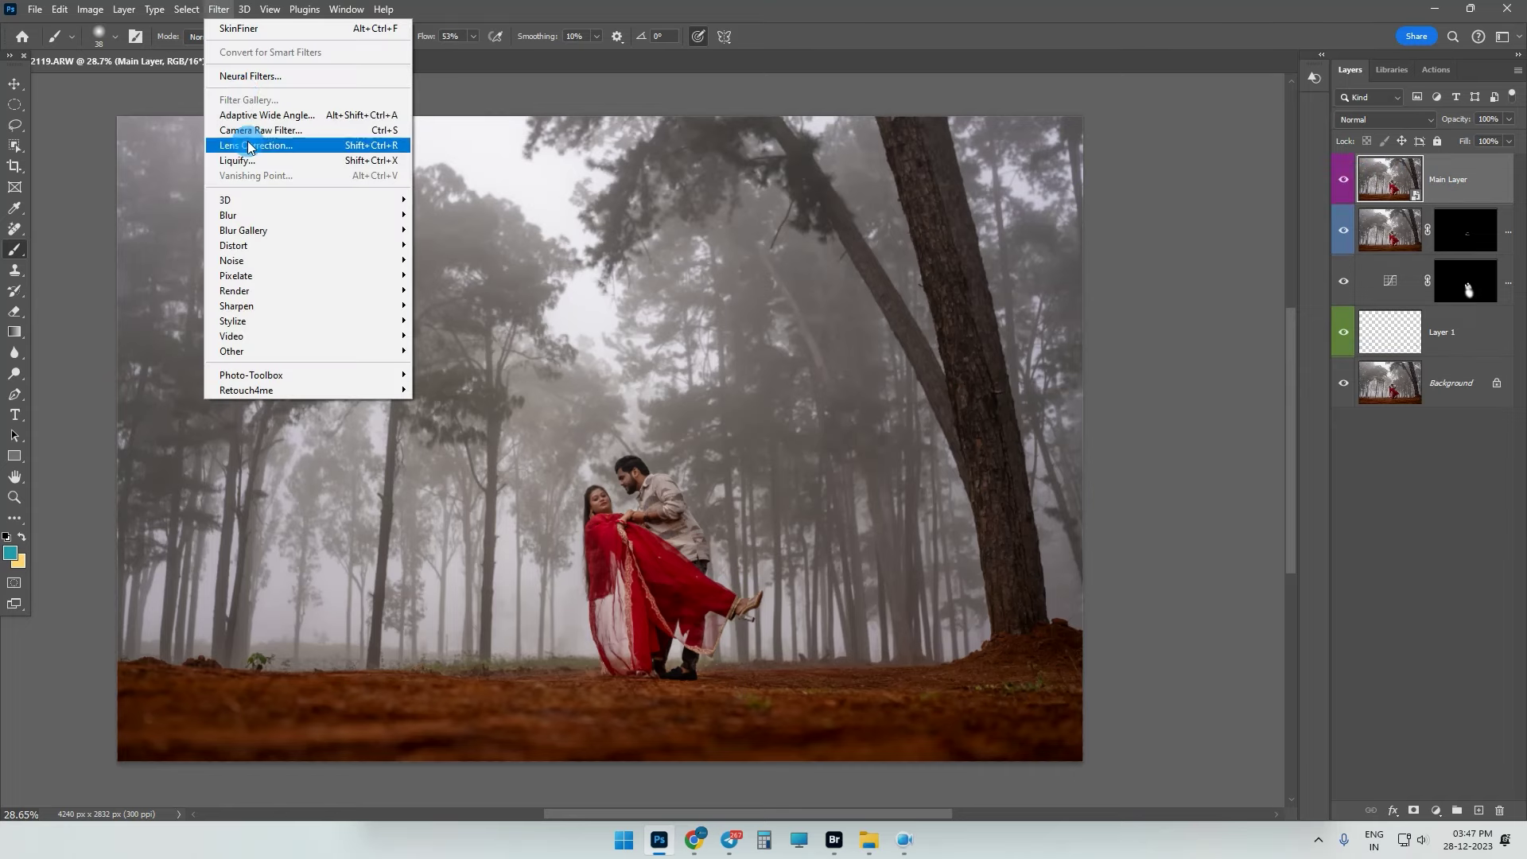
- Open the Camera Raw Filter on Main Layer, raise Shadows to +44 and expand the Curve panel
left_click(253, 132)
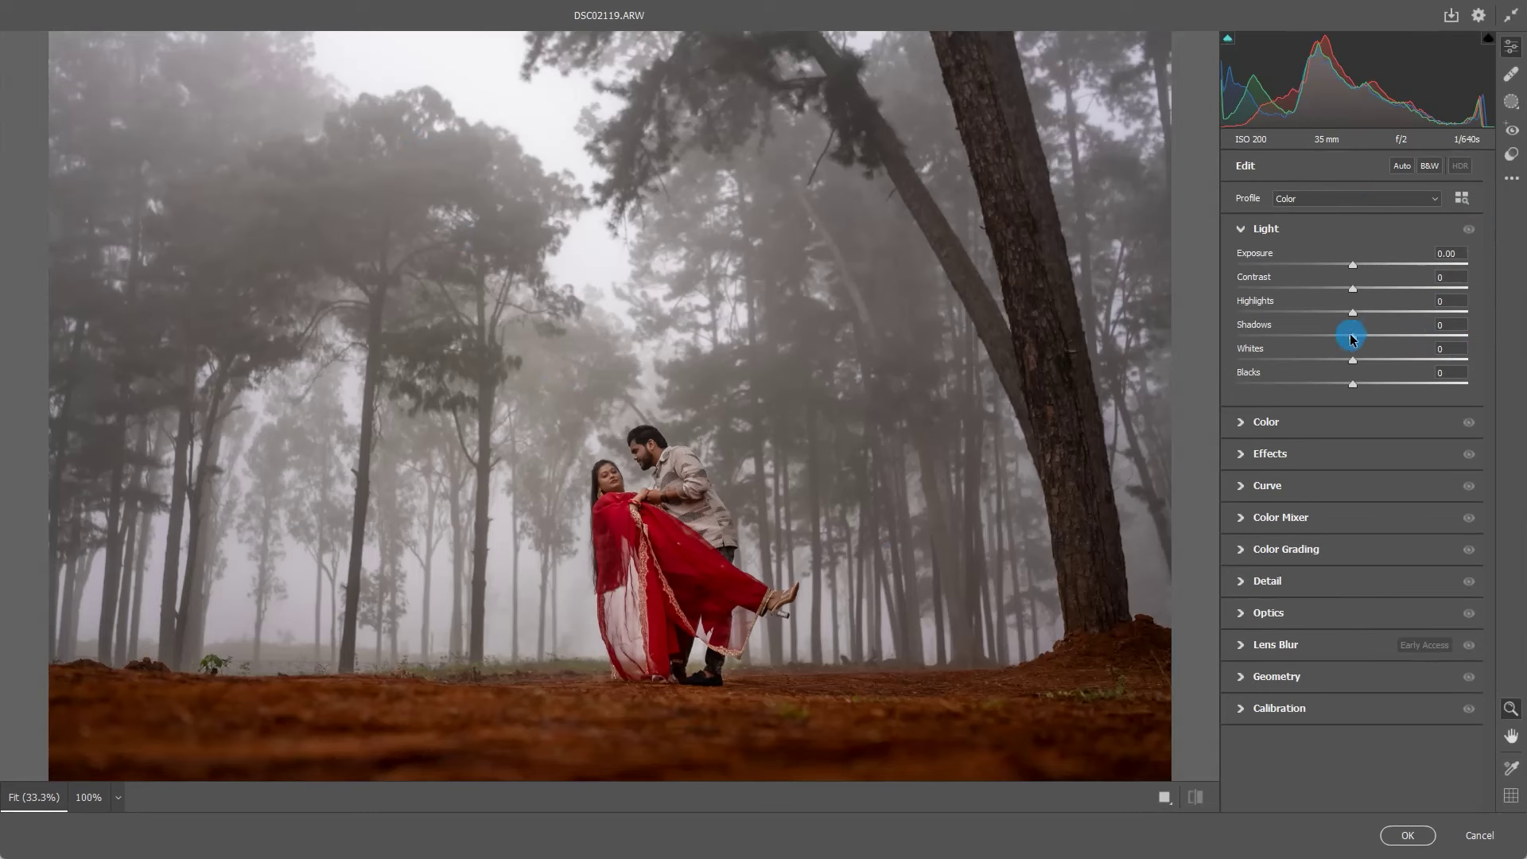
left_click_drag(1353, 338, 1402, 331)
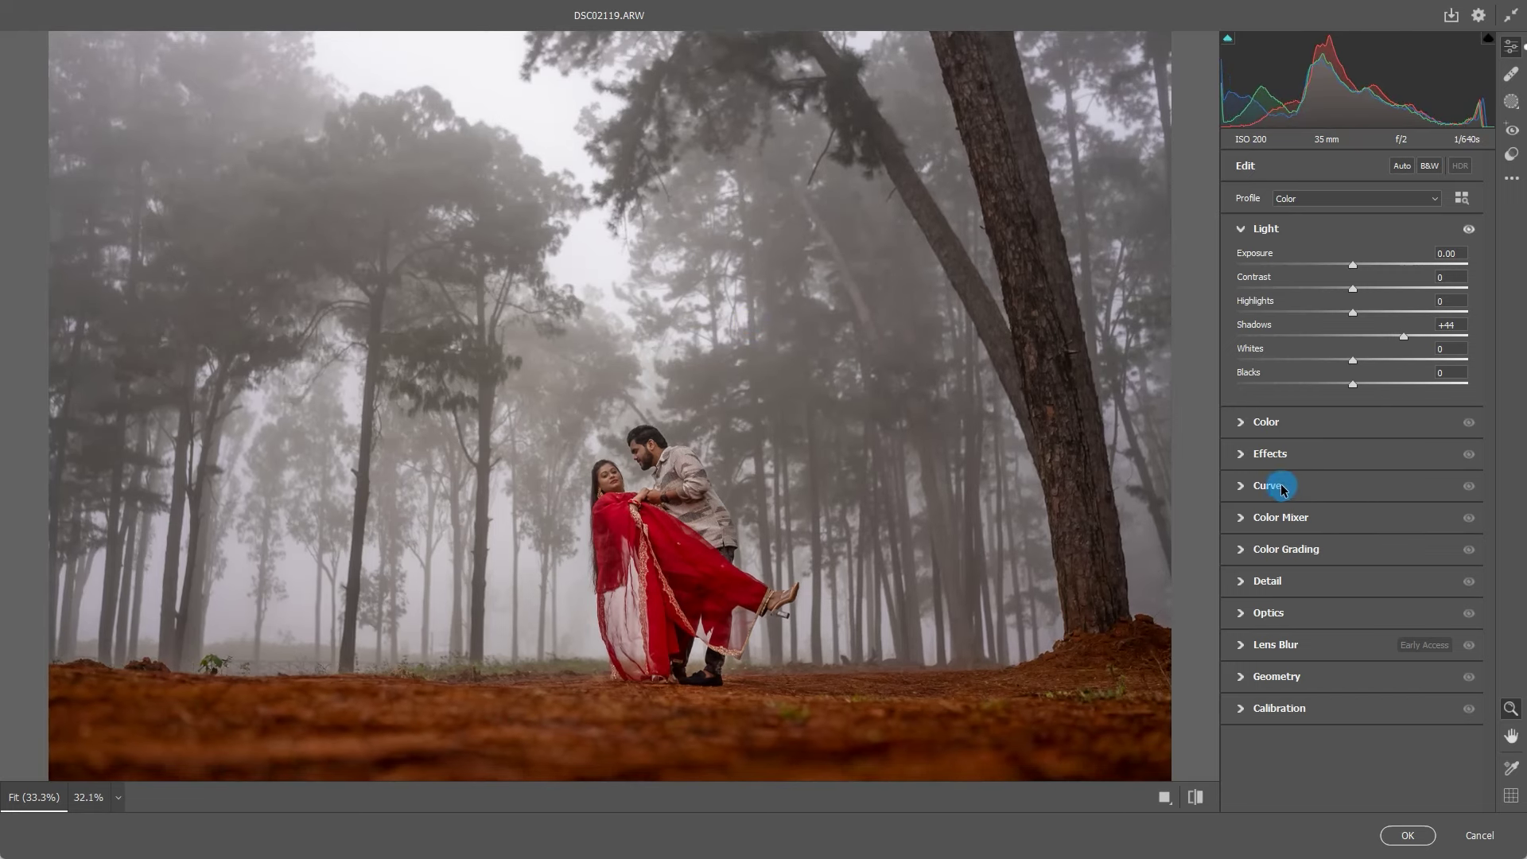
left_click(1283, 486)
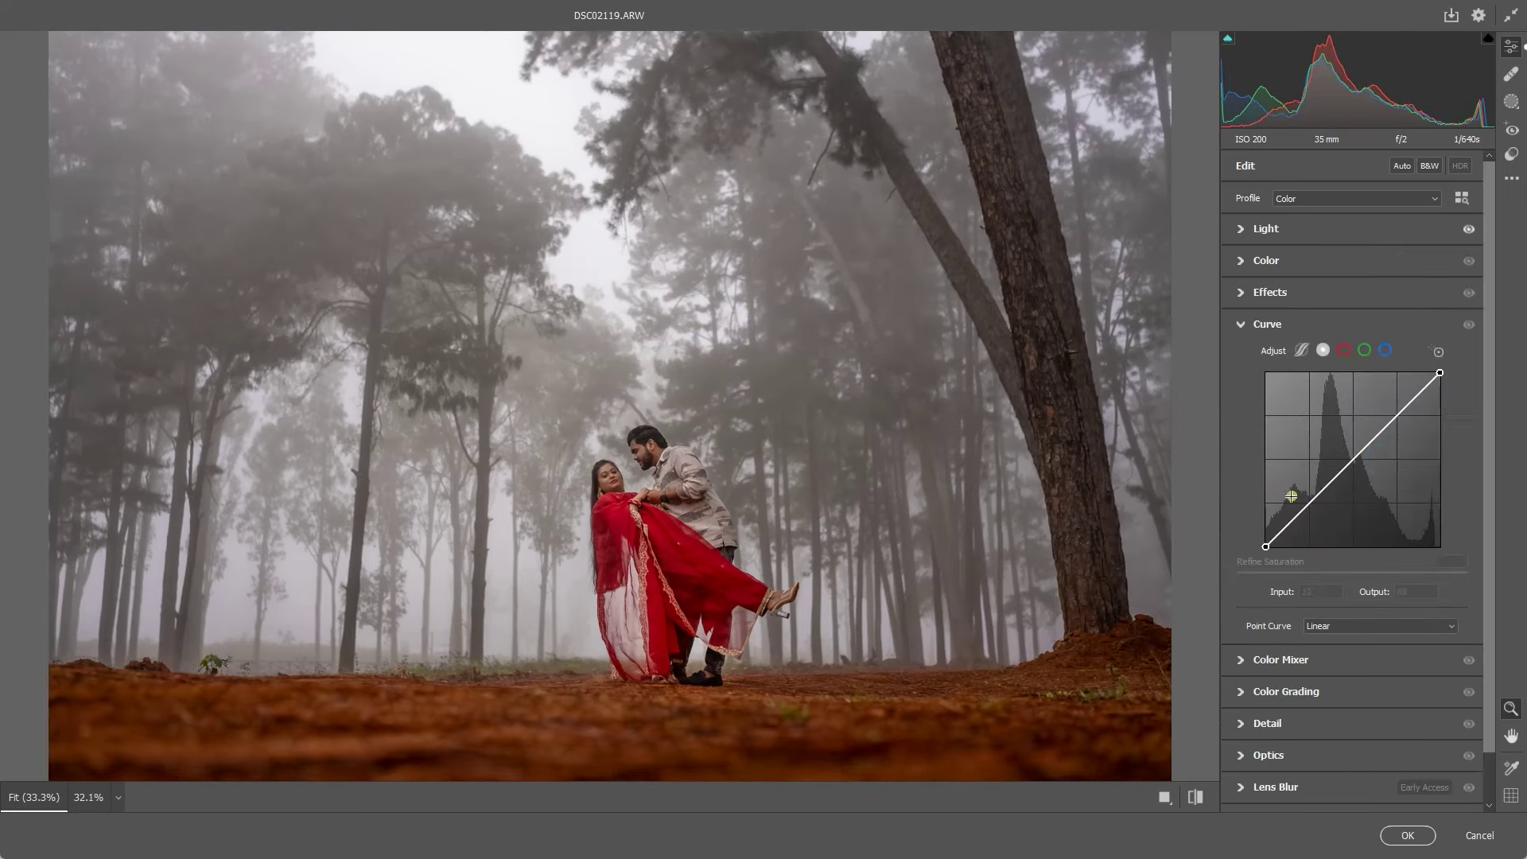
- On the Blue curve, add a midpoint and pull the highlight end down
left_click(1389, 351)
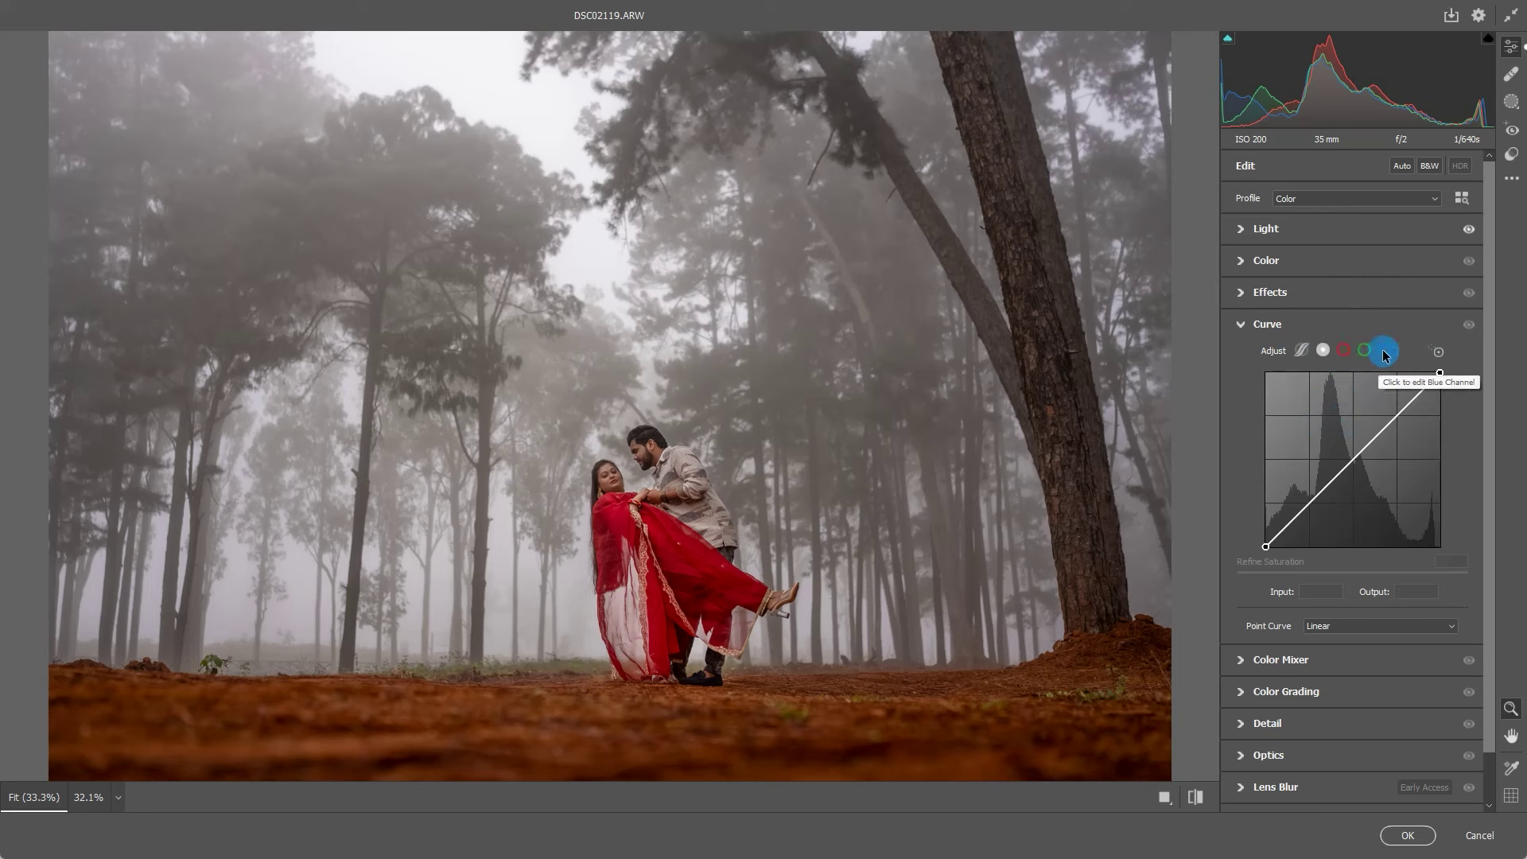
left_click(1388, 352)
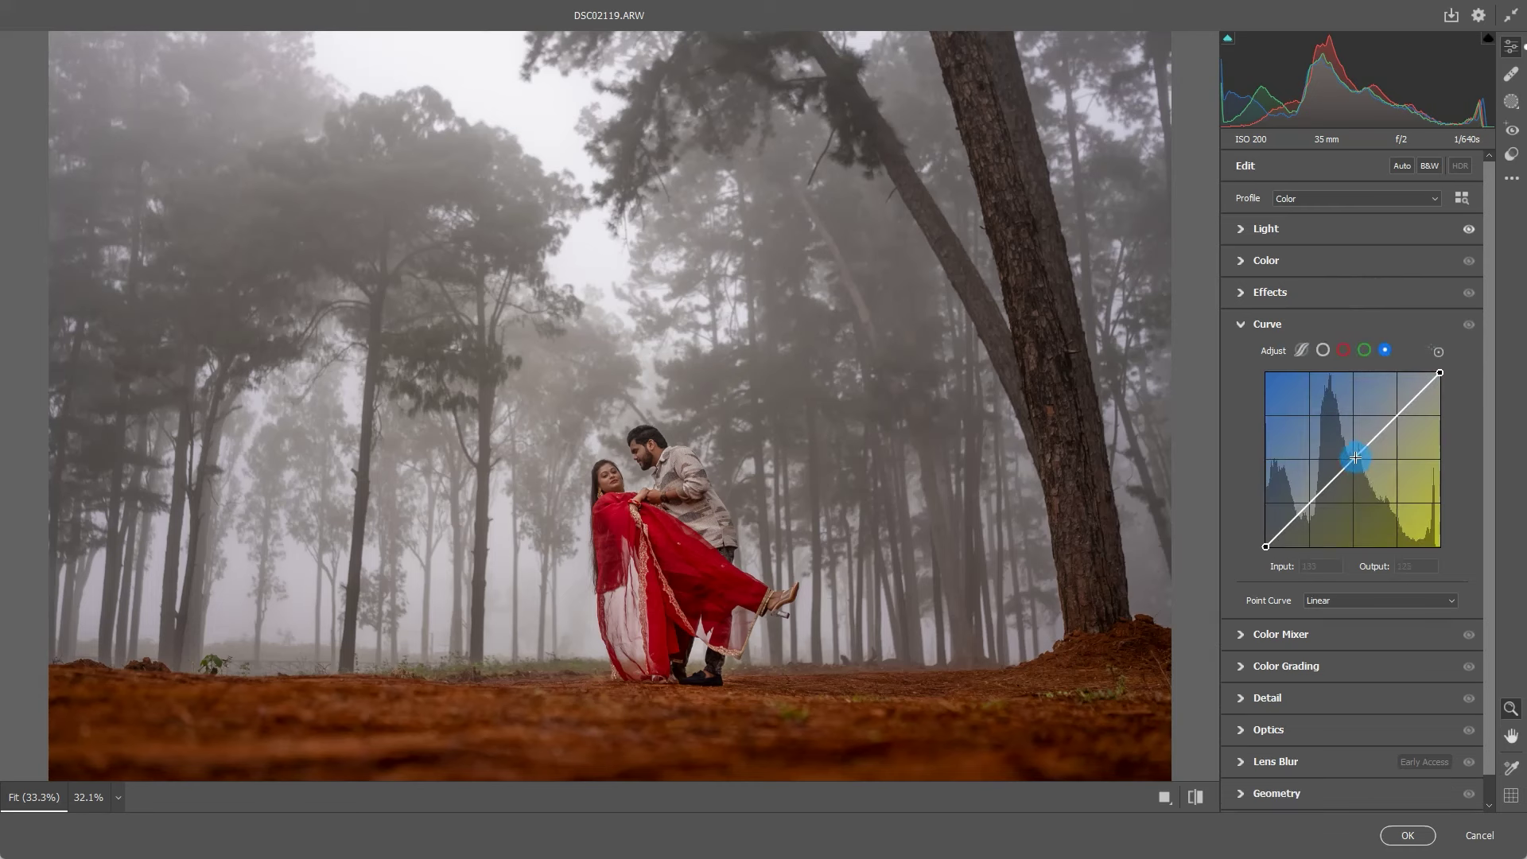
left_click(1355, 457)
left_click_drag(1440, 372, 1440, 443)
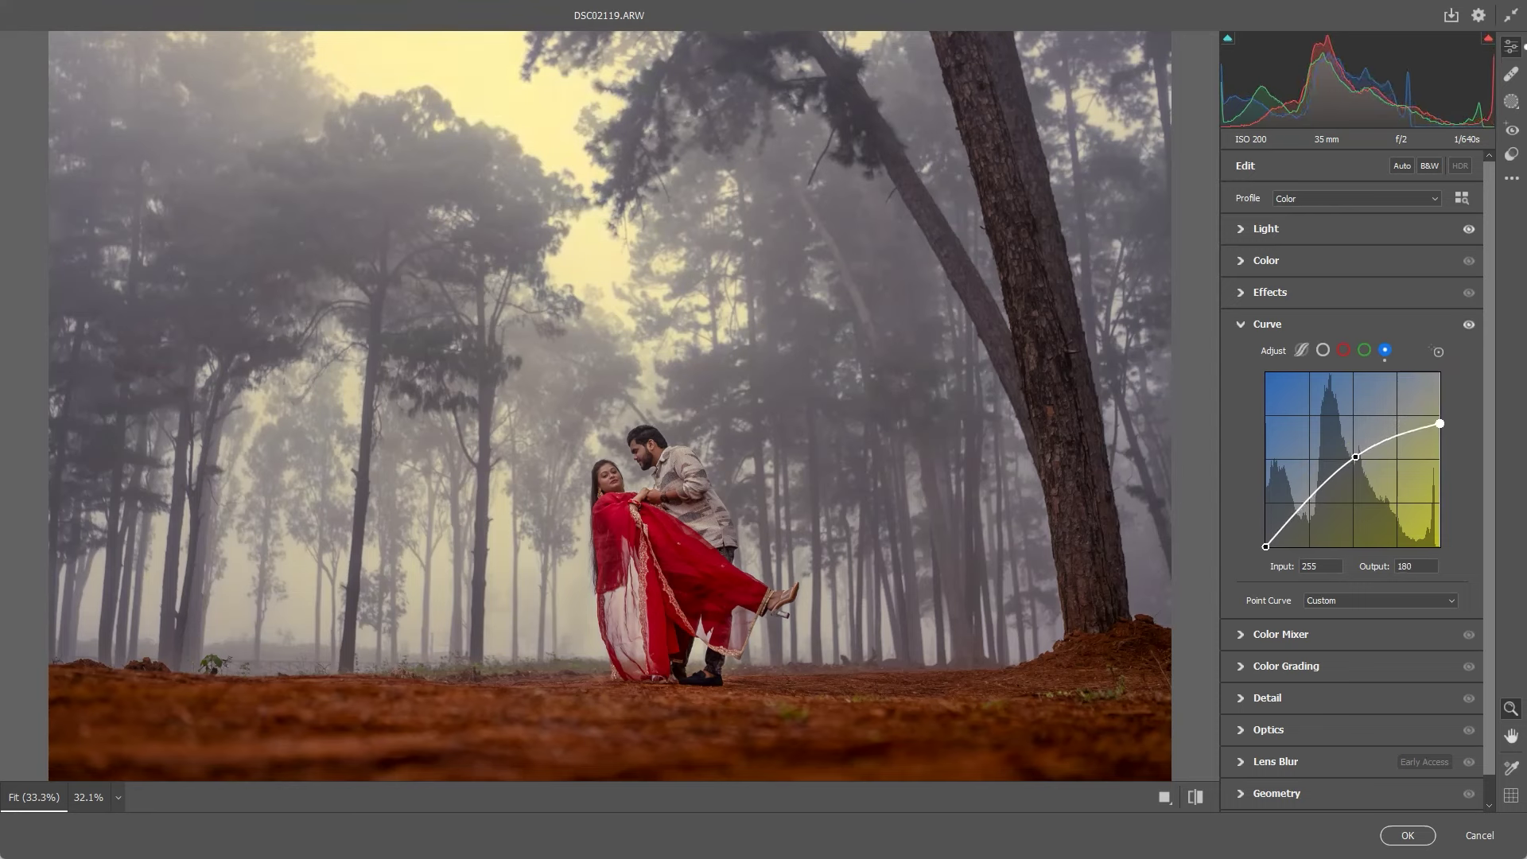
left_click(527, 236, "alt")
mouse_move(1440, 443)
left_mouse_down()
mouse_move(1440, 384)
mouse_move(1370, 385)
mouse_move(1440, 373)
mouse_move(1440, 423)
mouse_move(1440, 400)
left_mouse_up()
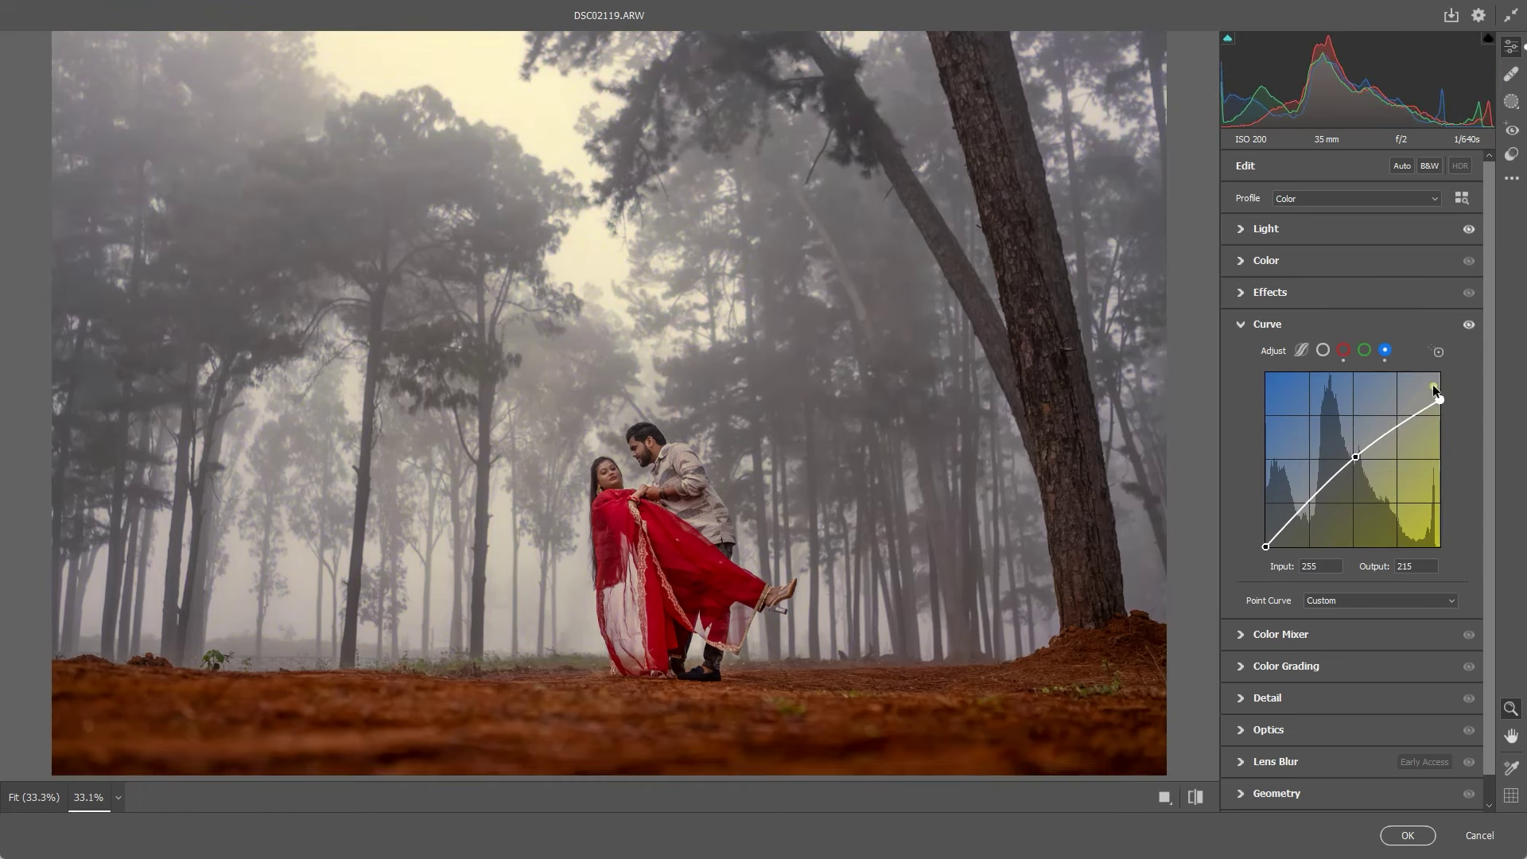
- Settle the blue highlight output at 215 and compare the photo with the curve on and off
left_click(1469, 325)
left_click(1470, 325)
left_click(1470, 325)
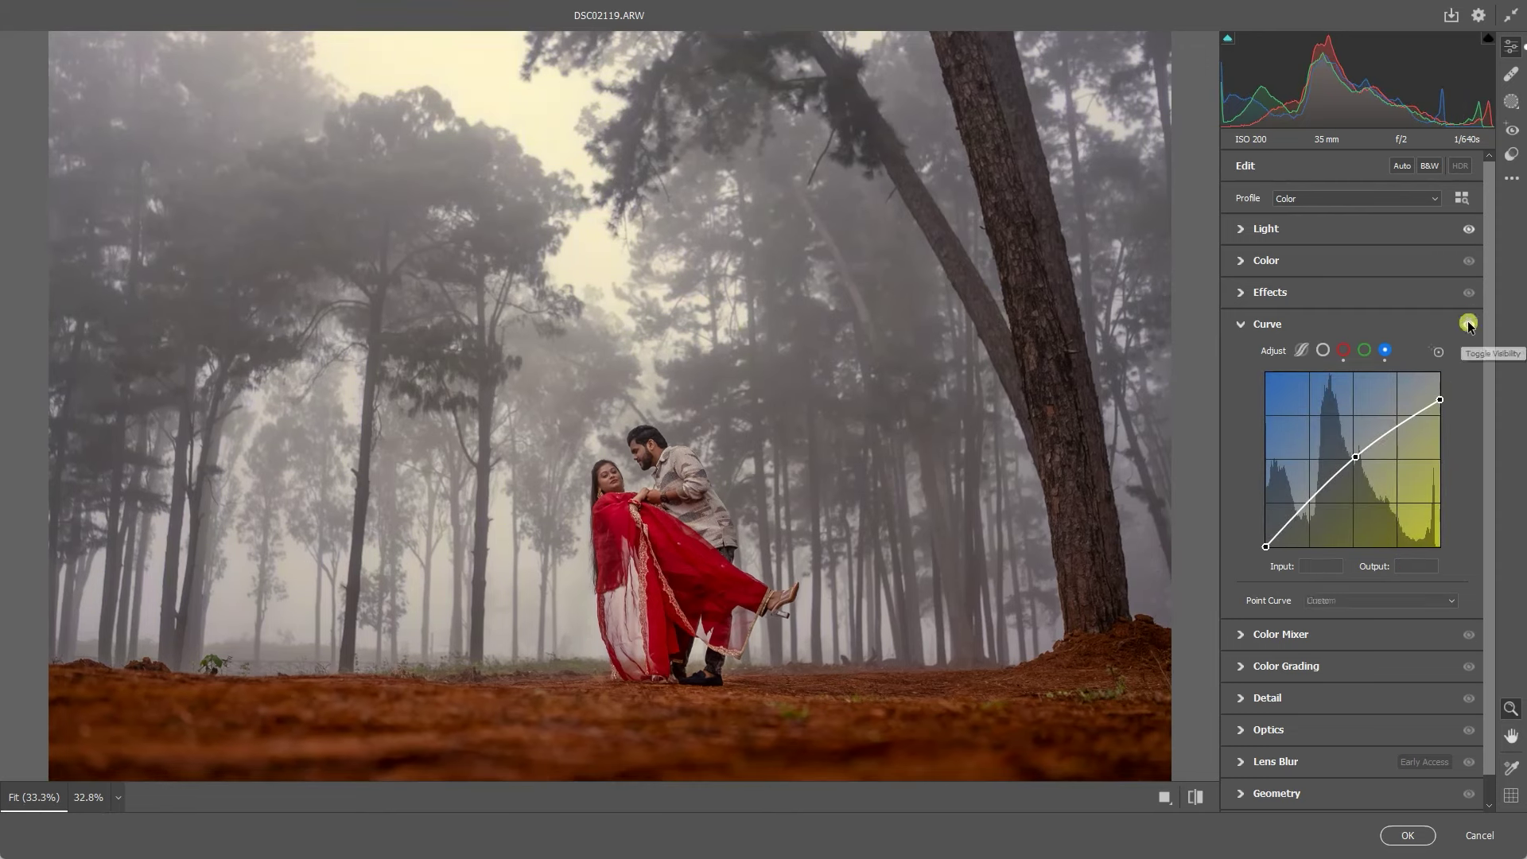
left_click(1469, 325)
scroll(636, 252, "down", 1)
scroll(635, 252, "up", 1)
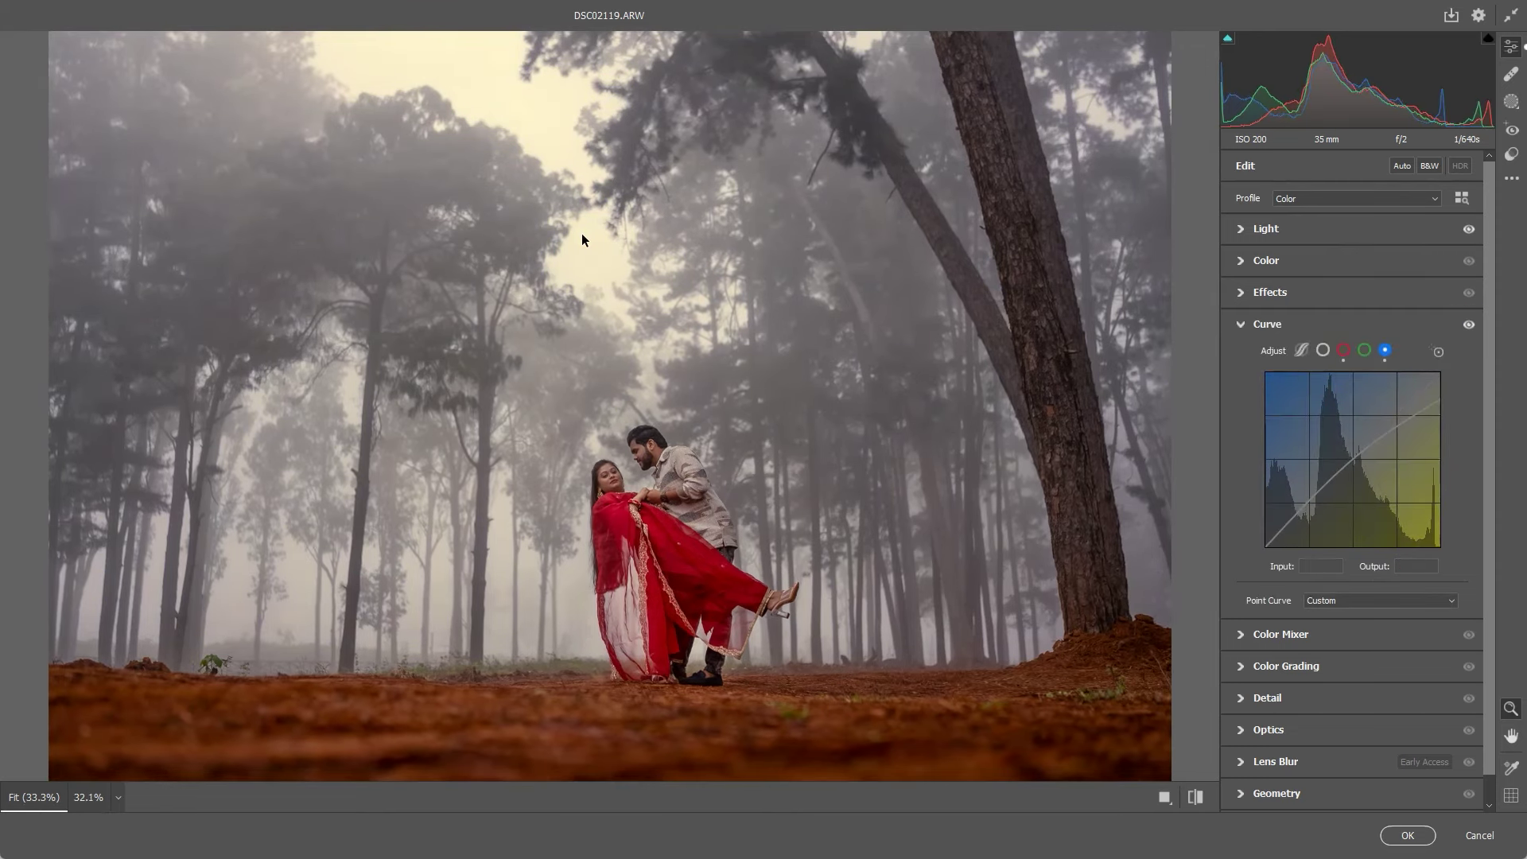
left_click(1287, 322)
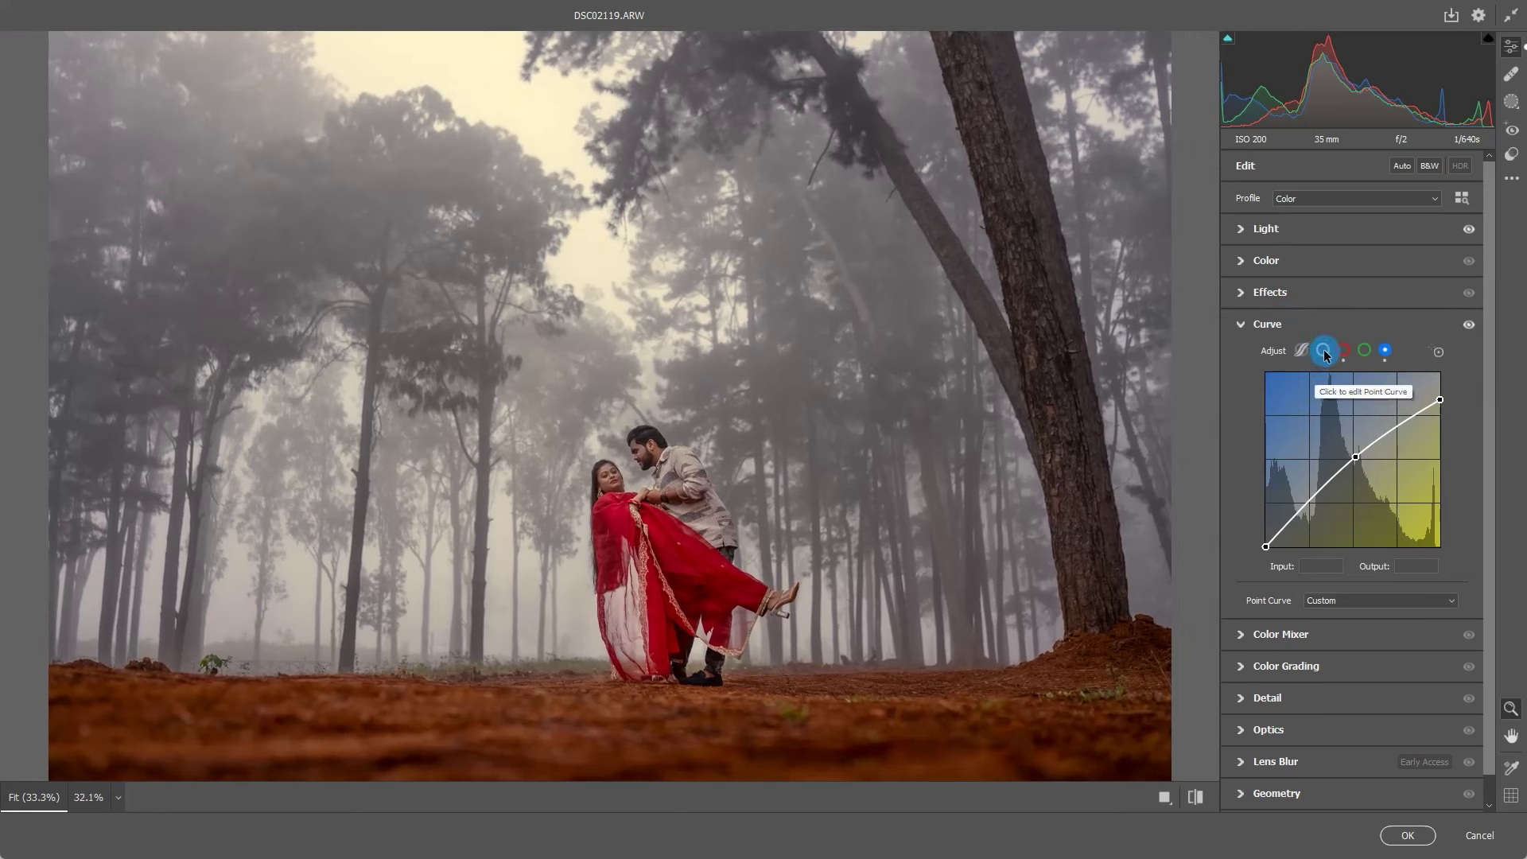
left_click(1322, 350)
- Add a midtone point on the RGB curve, soften the highlights and lift the black point to output 9
left_click(1363, 457)
left_click_drag(1359, 456, 1356, 451)
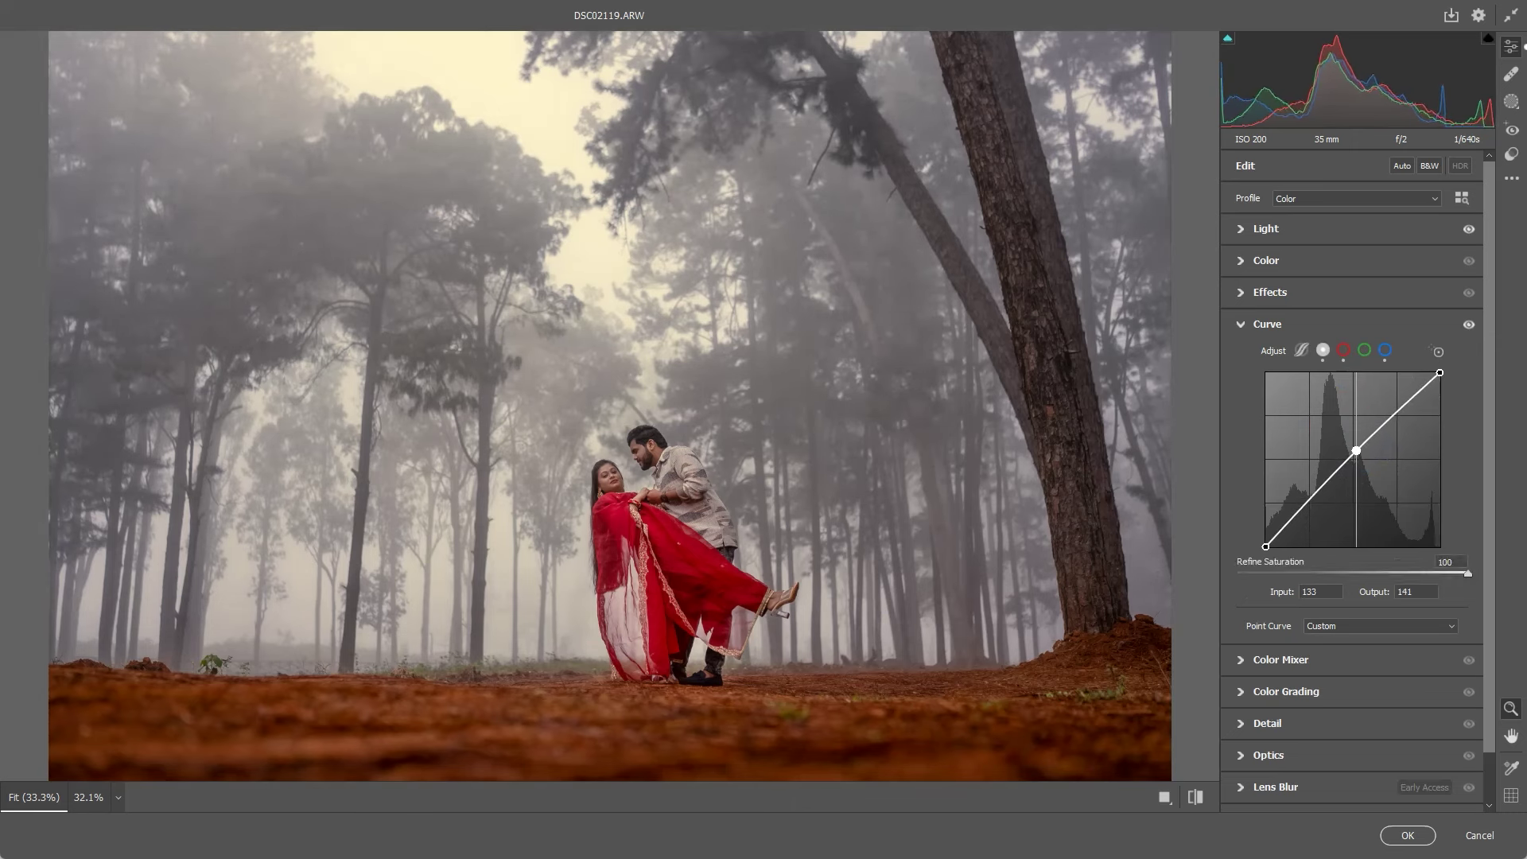
left_click_drag(1440, 373, 1440, 394)
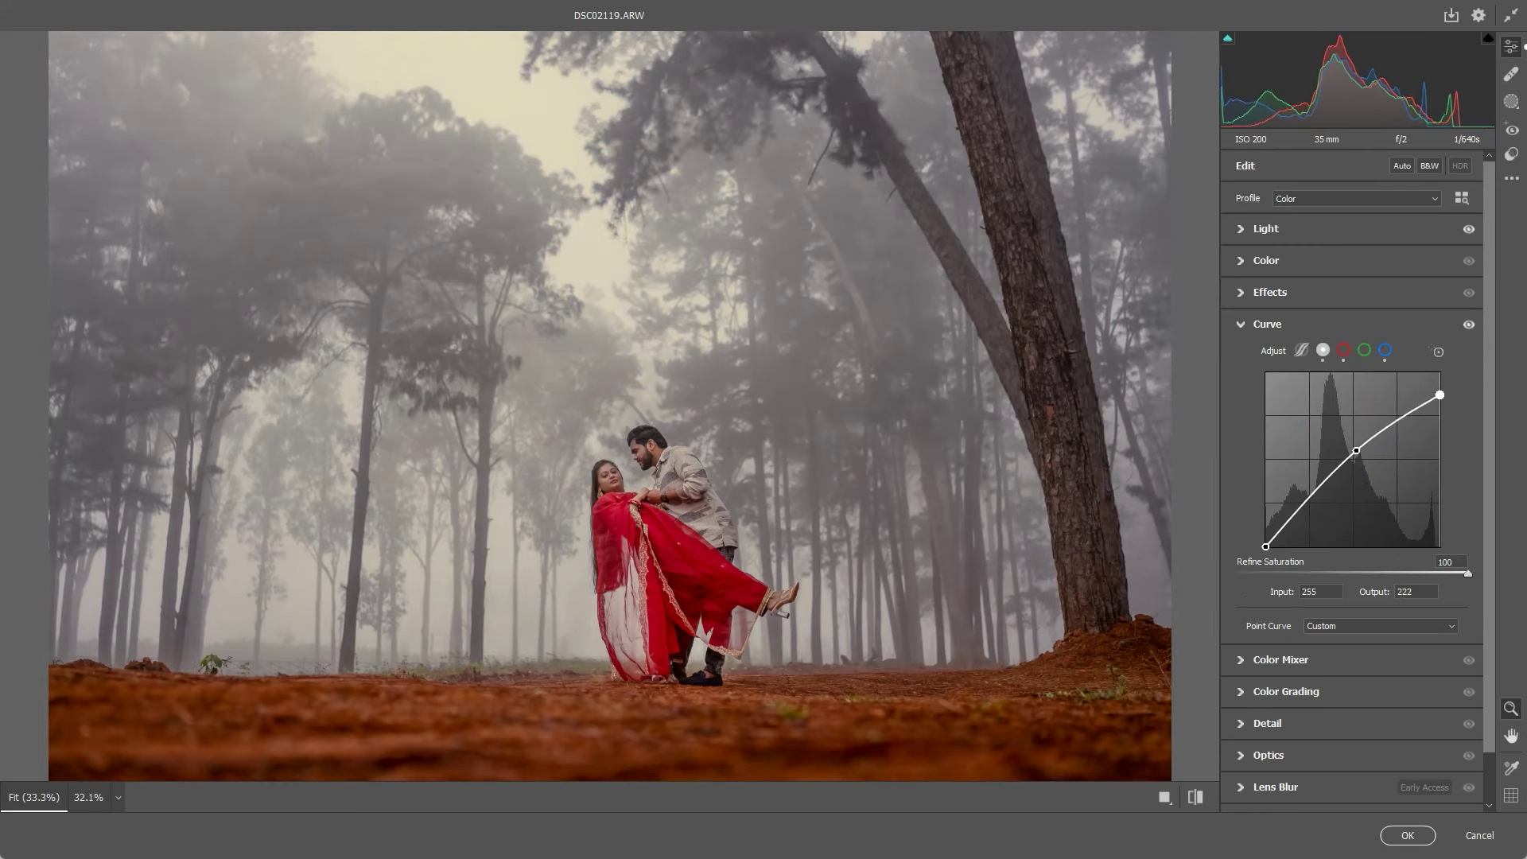
left_click_drag(1440, 395, 1440, 398)
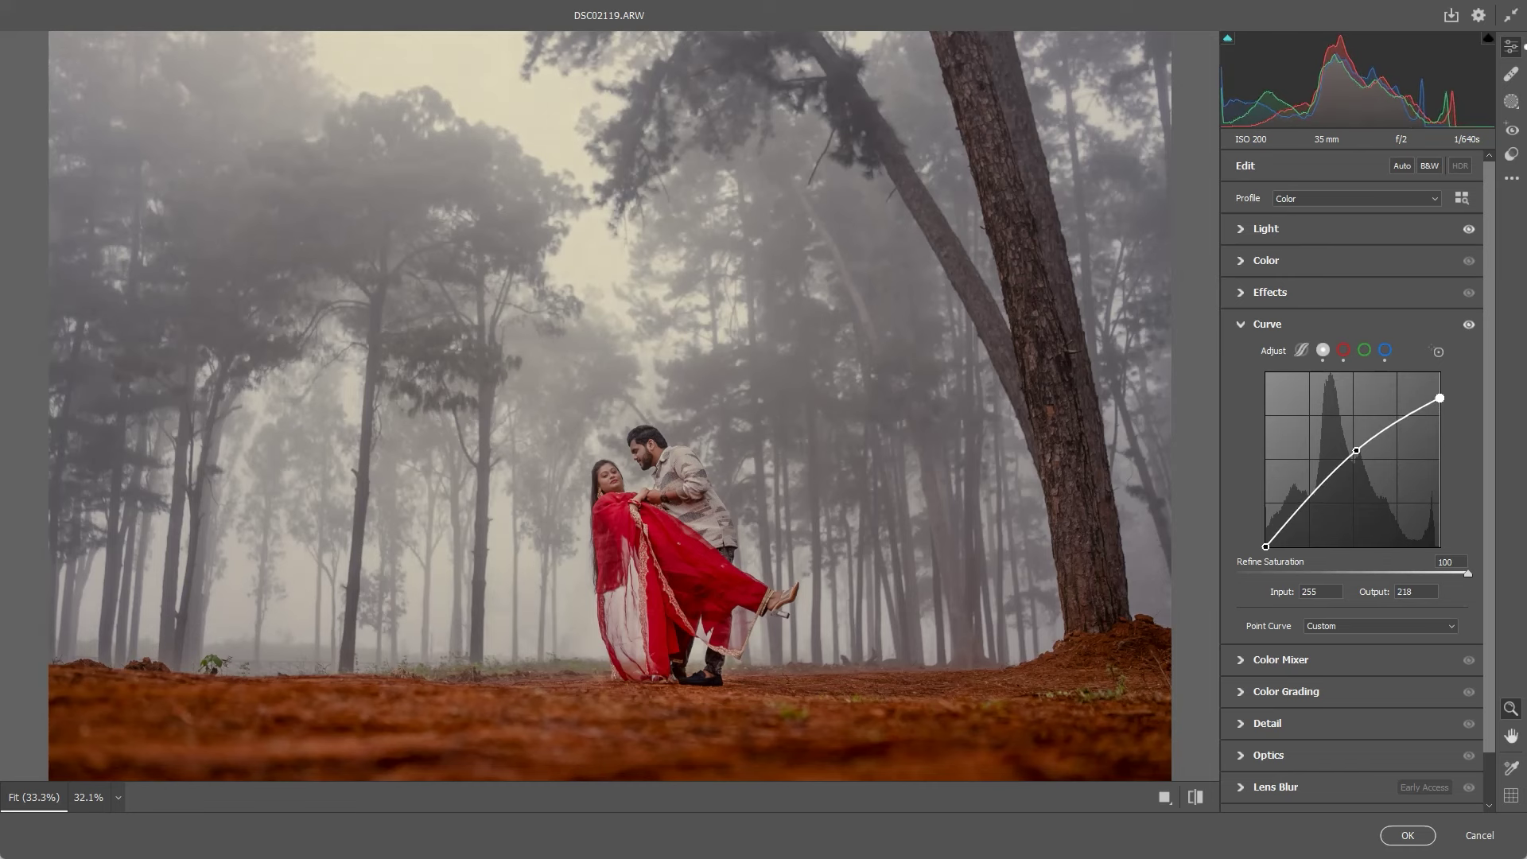
left_click_drag(1265, 547, 1266, 539)
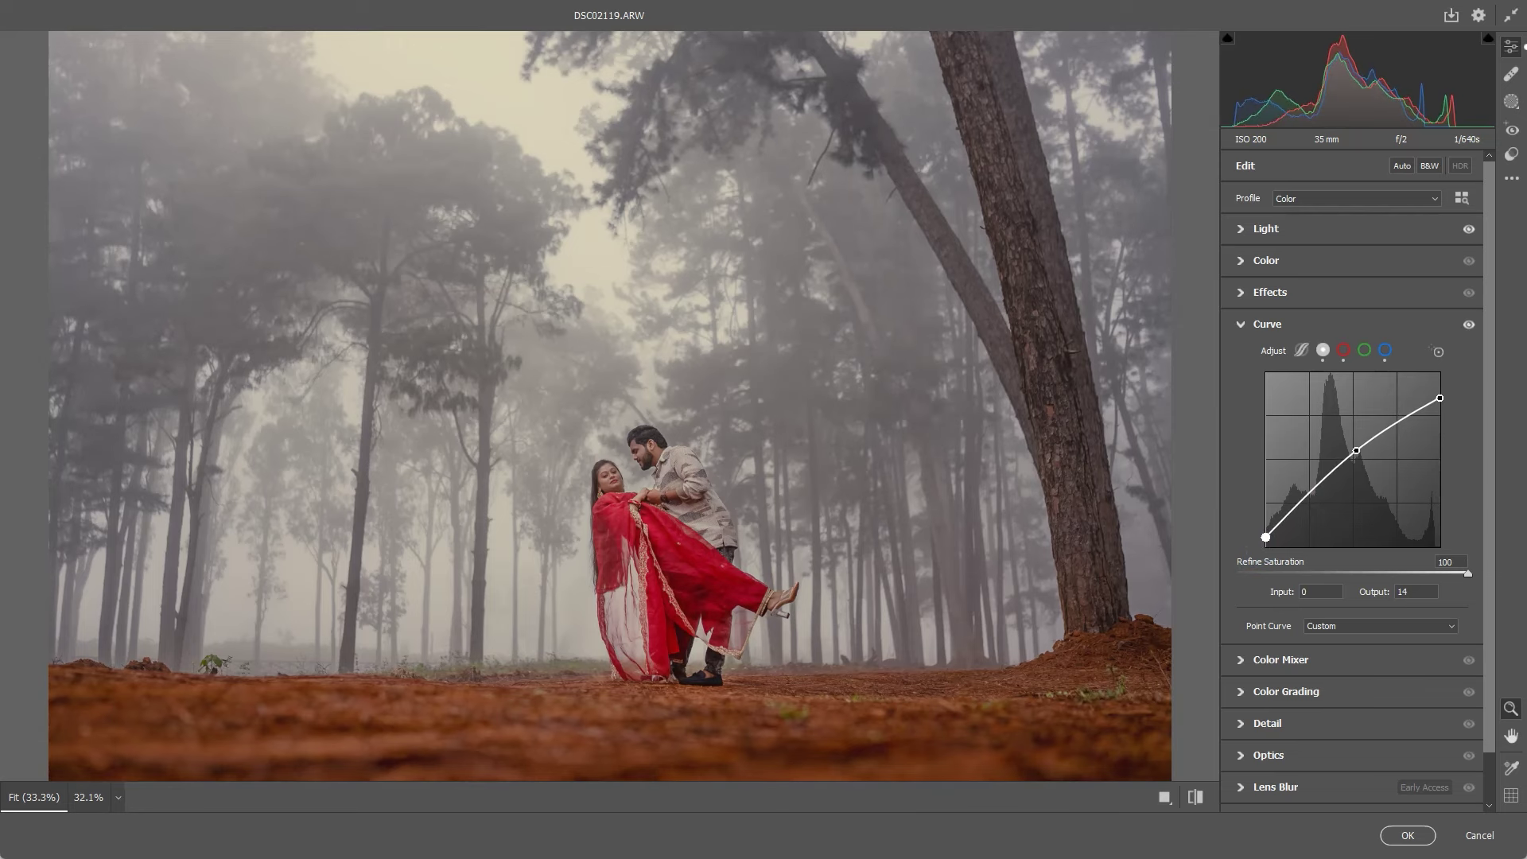
left_click_drag(1266, 540, 1265, 541)
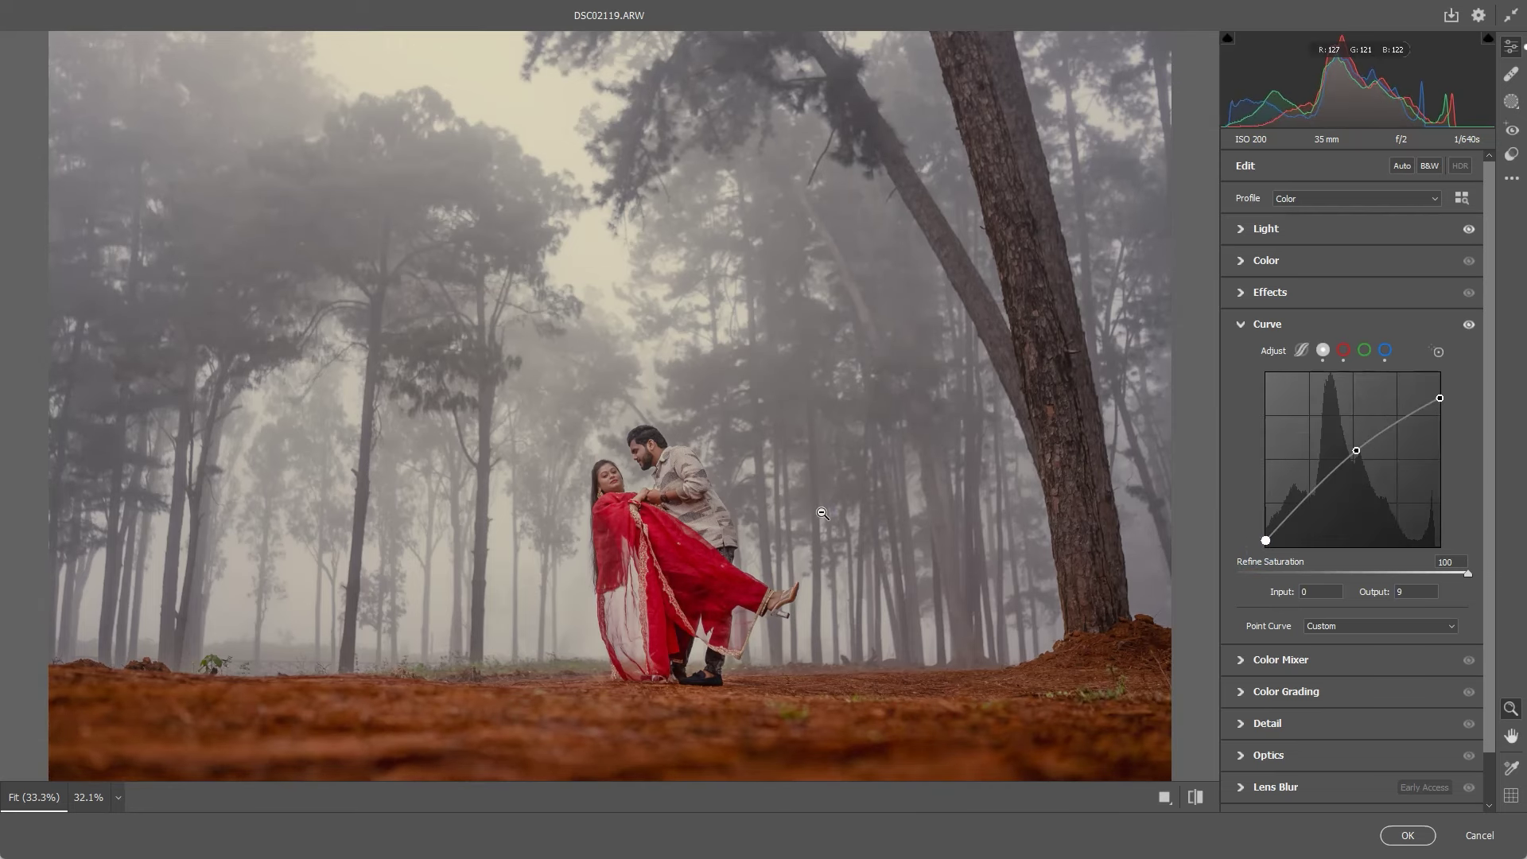
- Compare the edited and original photo, fit it to the preview and collapse Effects
left_click(1196, 797)
left_click(1196, 797)
double_click(1196, 797)
scroll(714, 529, "down", 1)
left_click(714, 529)
left_click(1293, 292)
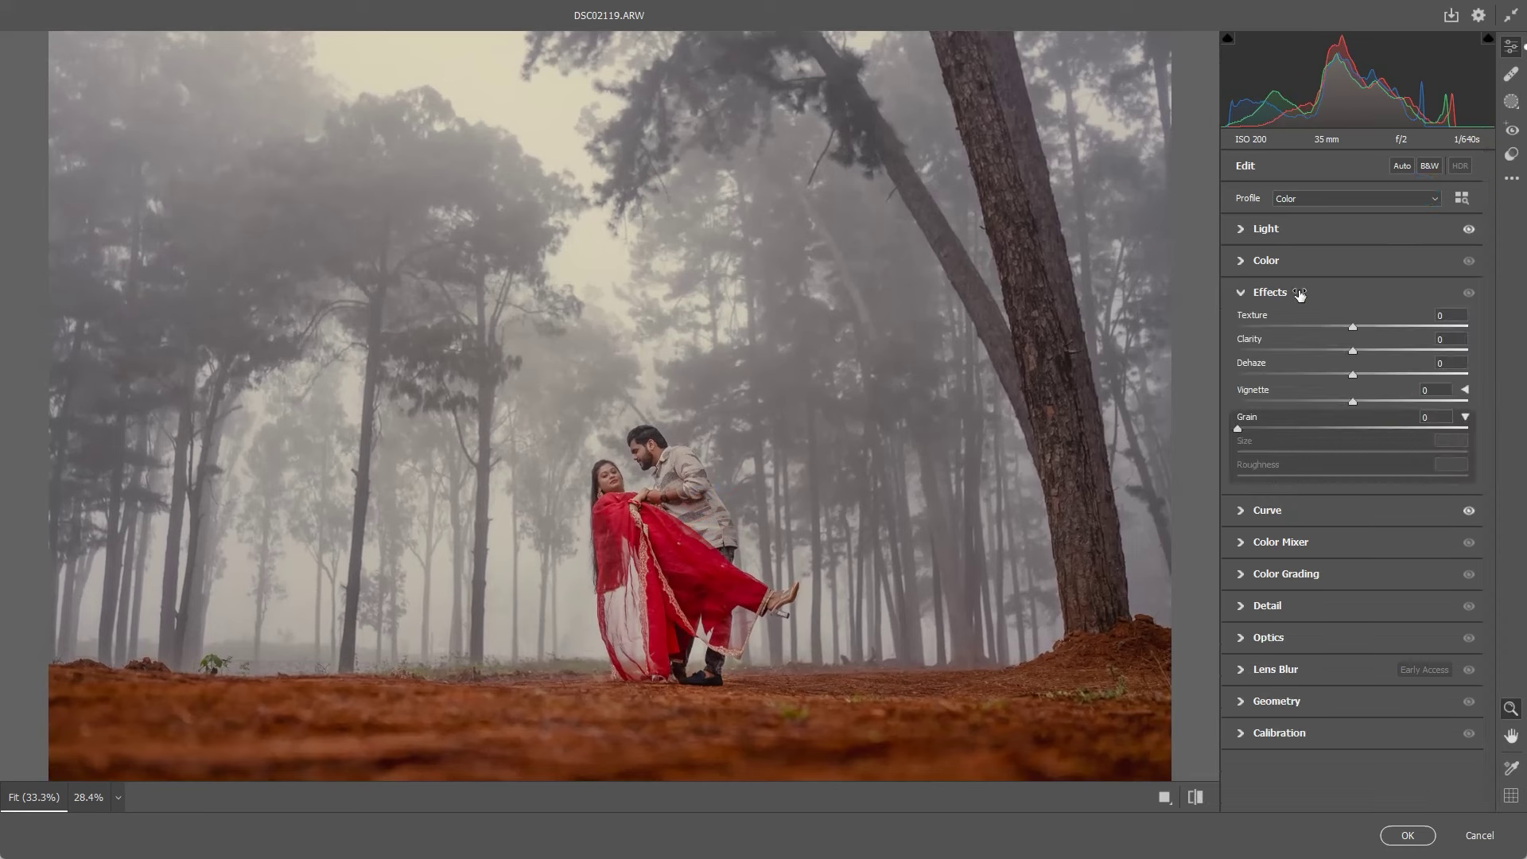
left_click(1327, 295)
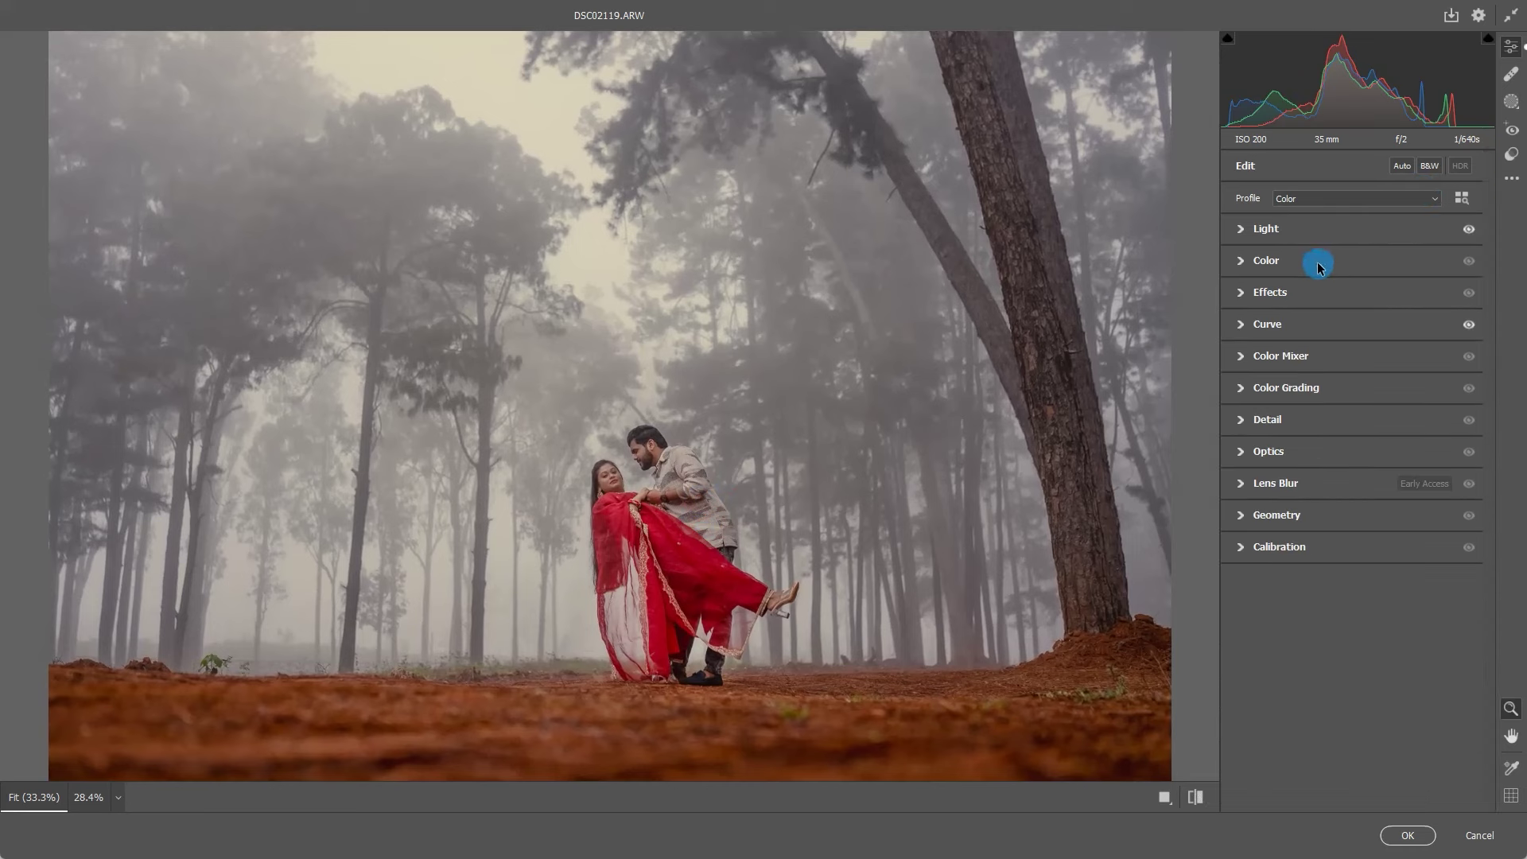
- Set Temperature +4, Tint +4, Vibrance +38 and Saturation -14, comparing with colour adjustments off
left_click(1273, 262)
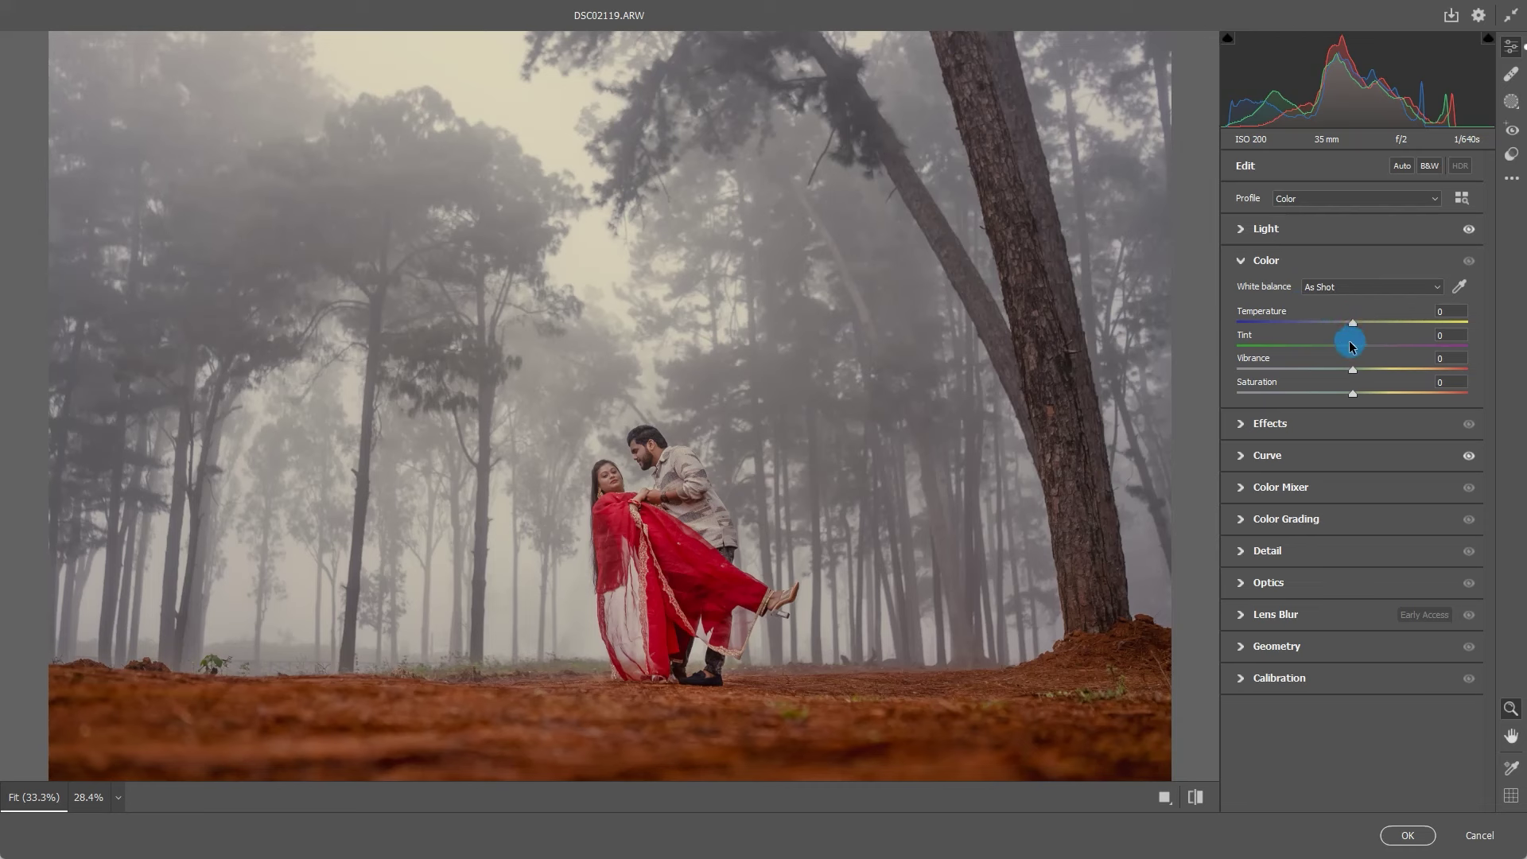
mouse_move(1355, 322)
left_mouse_down()
mouse_move(1363, 344)
mouse_move(1328, 343)
left_mouse_up()
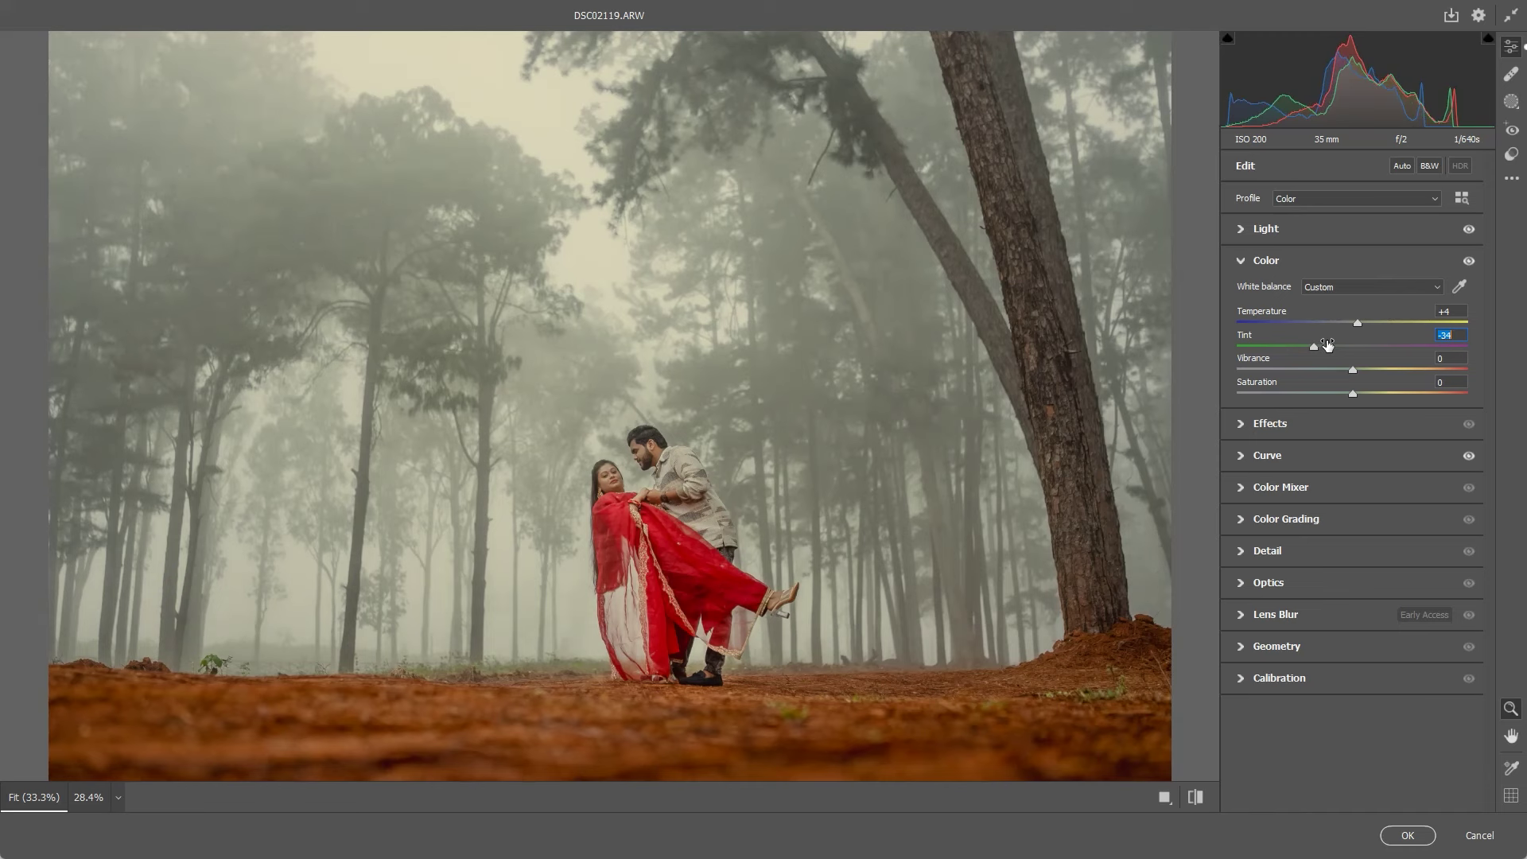
mouse_move(1328, 345)
left_mouse_down()
mouse_move(1405, 349)
mouse_move(1341, 351)
mouse_move(1356, 353)
left_mouse_up()
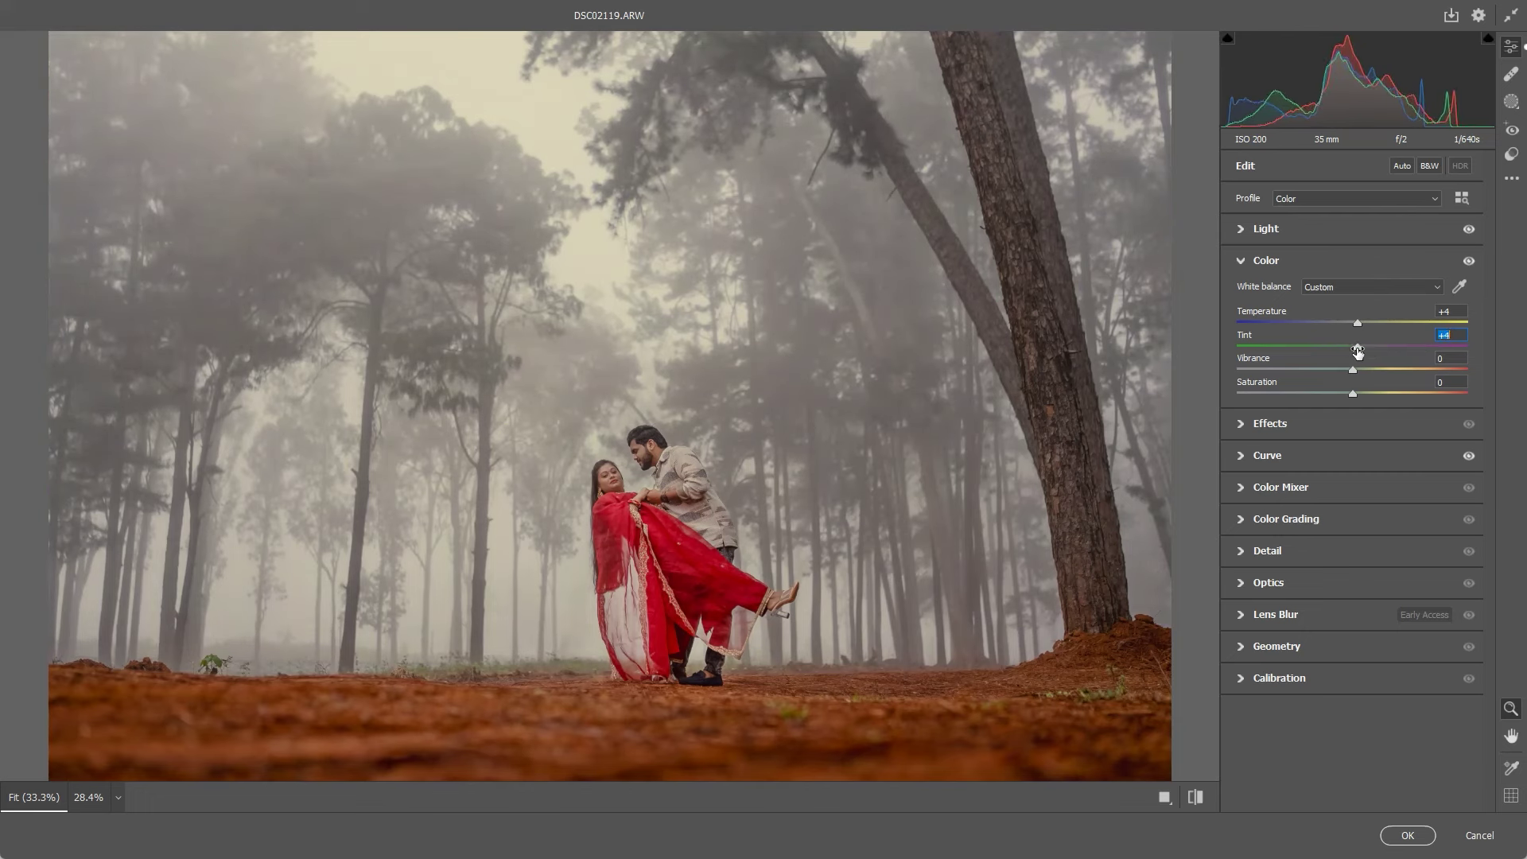
left_click(1450, 334)
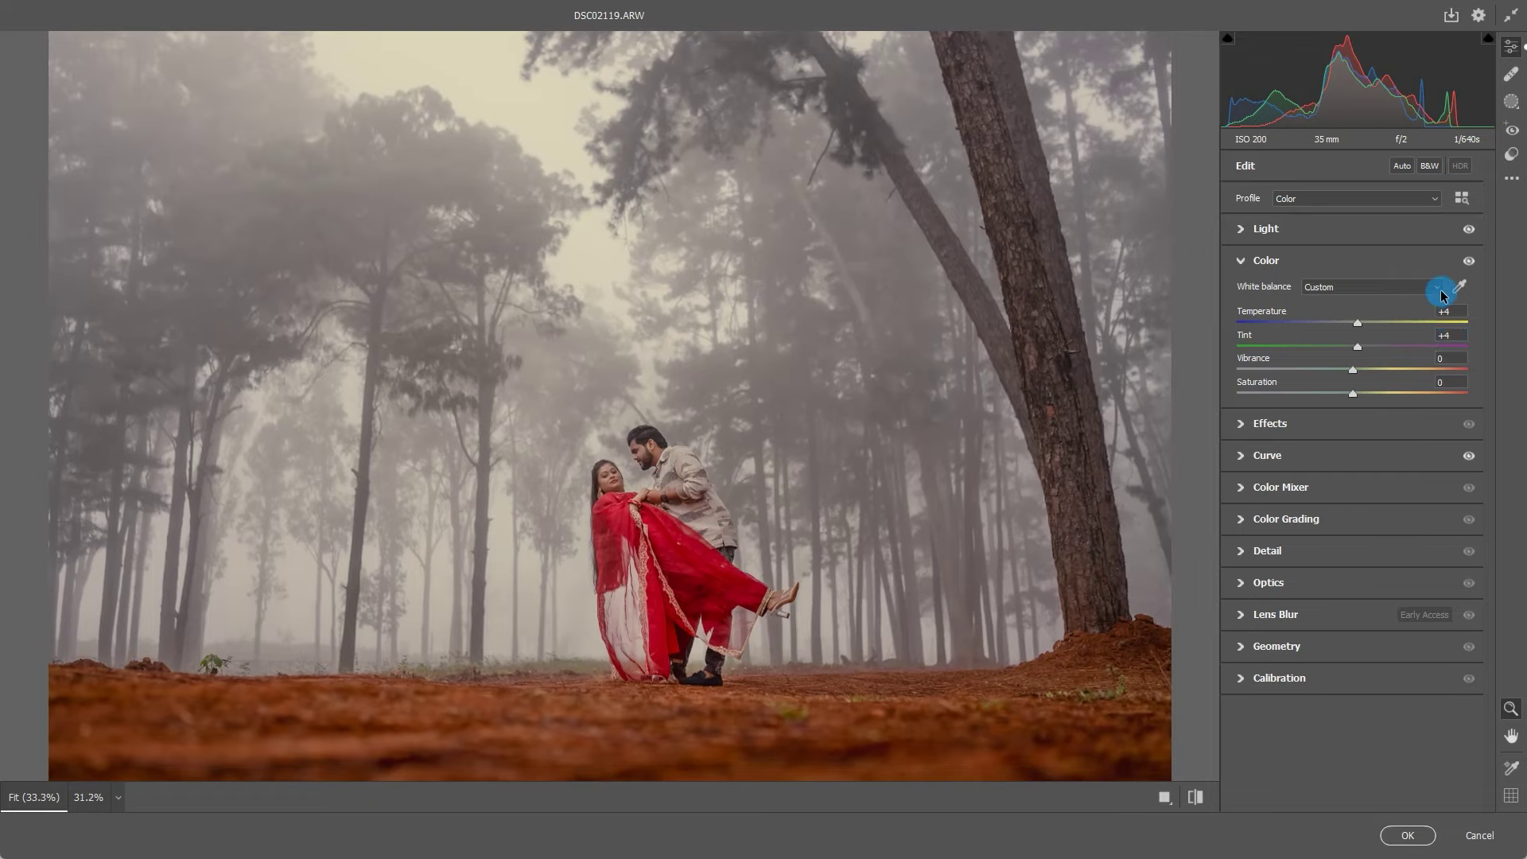
left_click(1469, 261)
left_click(1469, 260)
left_click(1348, 391)
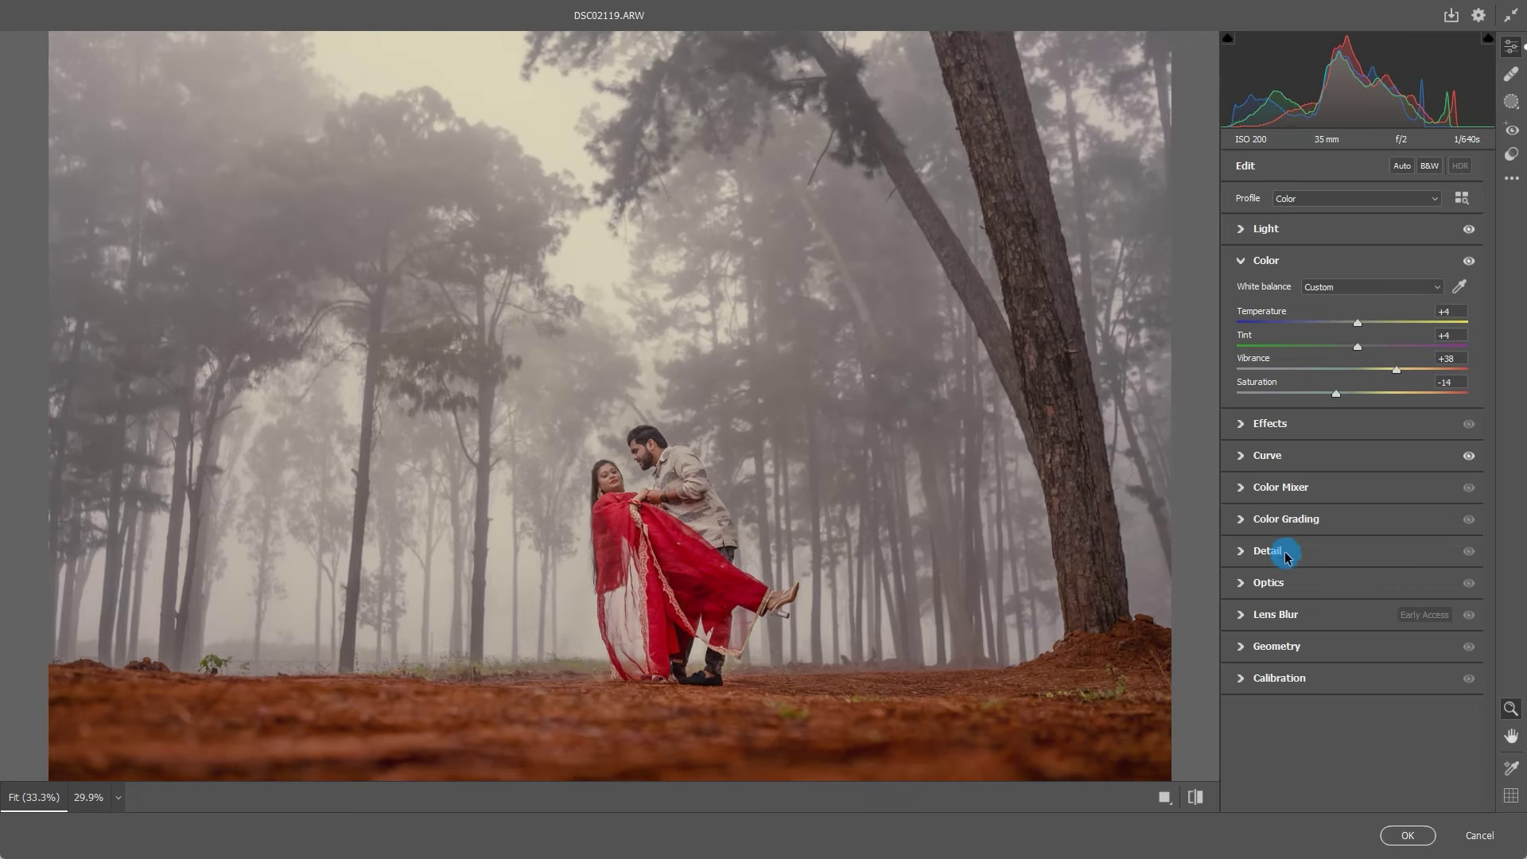
- Set Light to Exposure -0.15, Blacks -24, Highlights -65 and Whites +30
left_click(1278, 232)
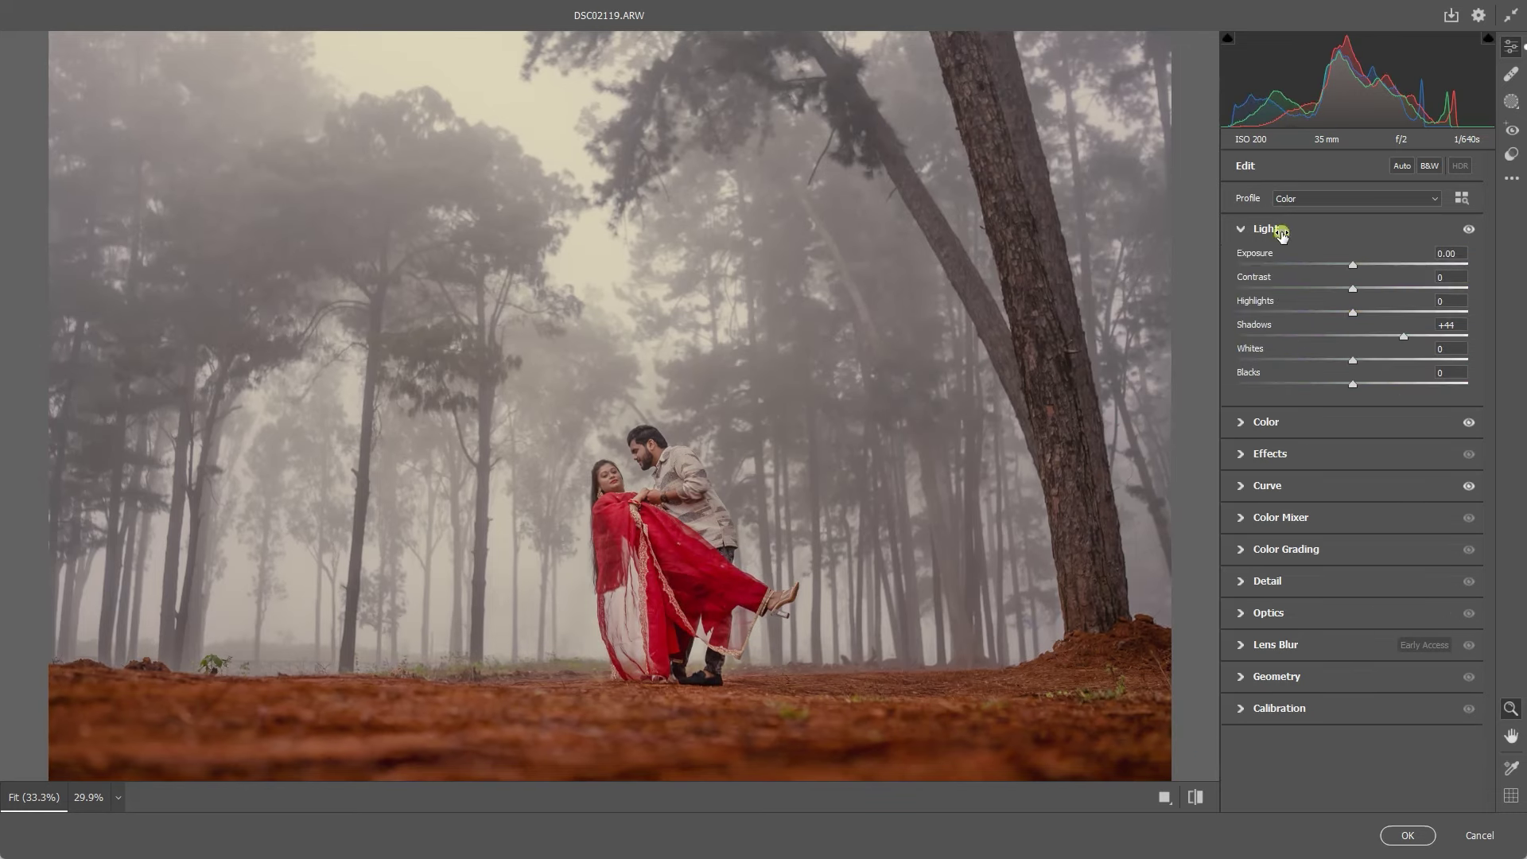
left_click_drag(1351, 267, 1349, 268)
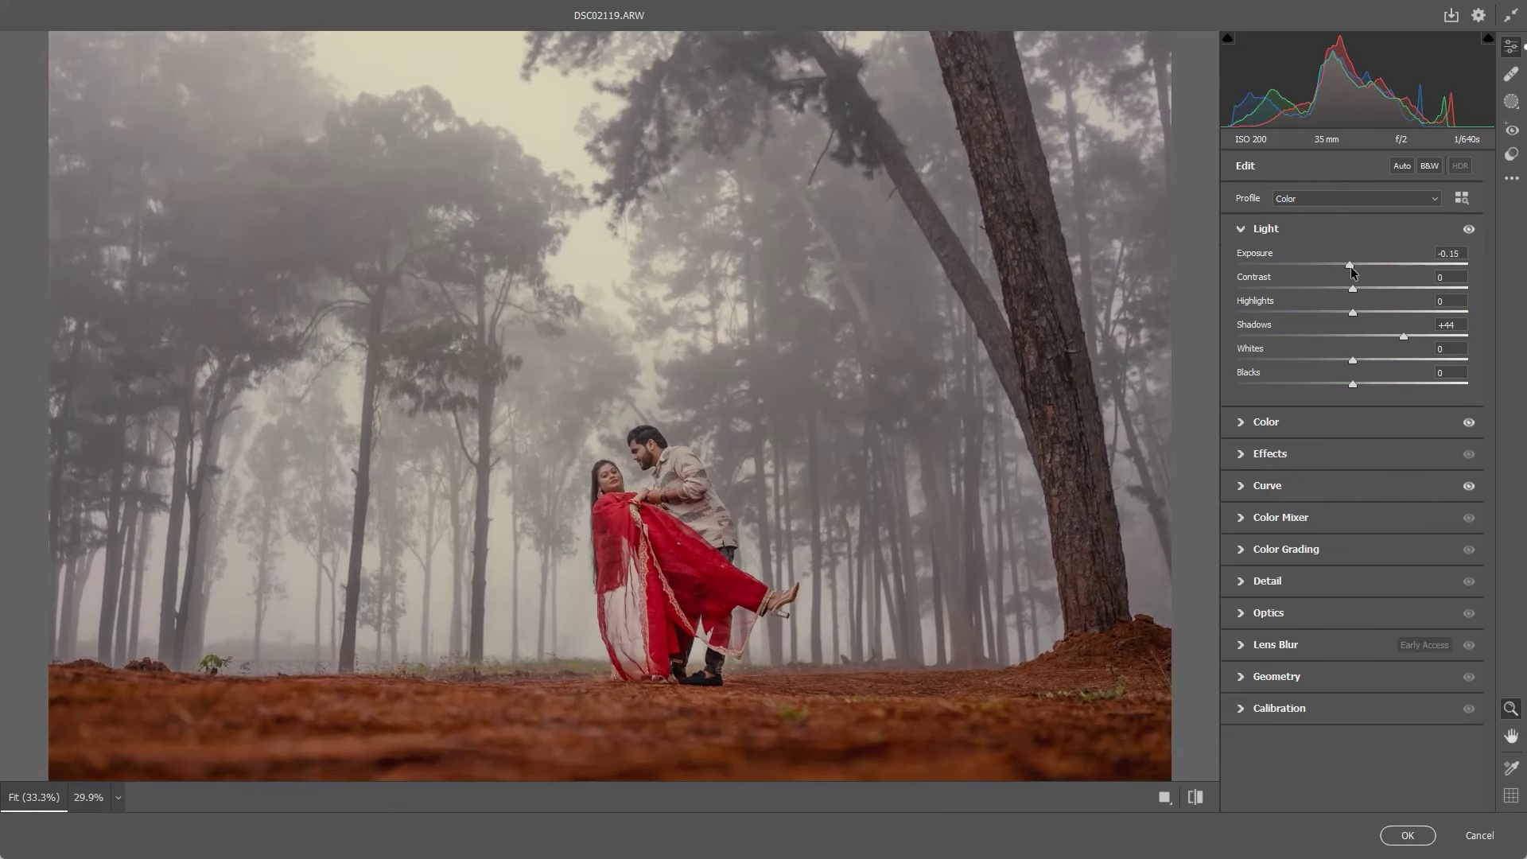
mouse_move(1353, 384)
left_mouse_down()
mouse_move(1325, 380)
mouse_move(1321, 343)
left_mouse_up()
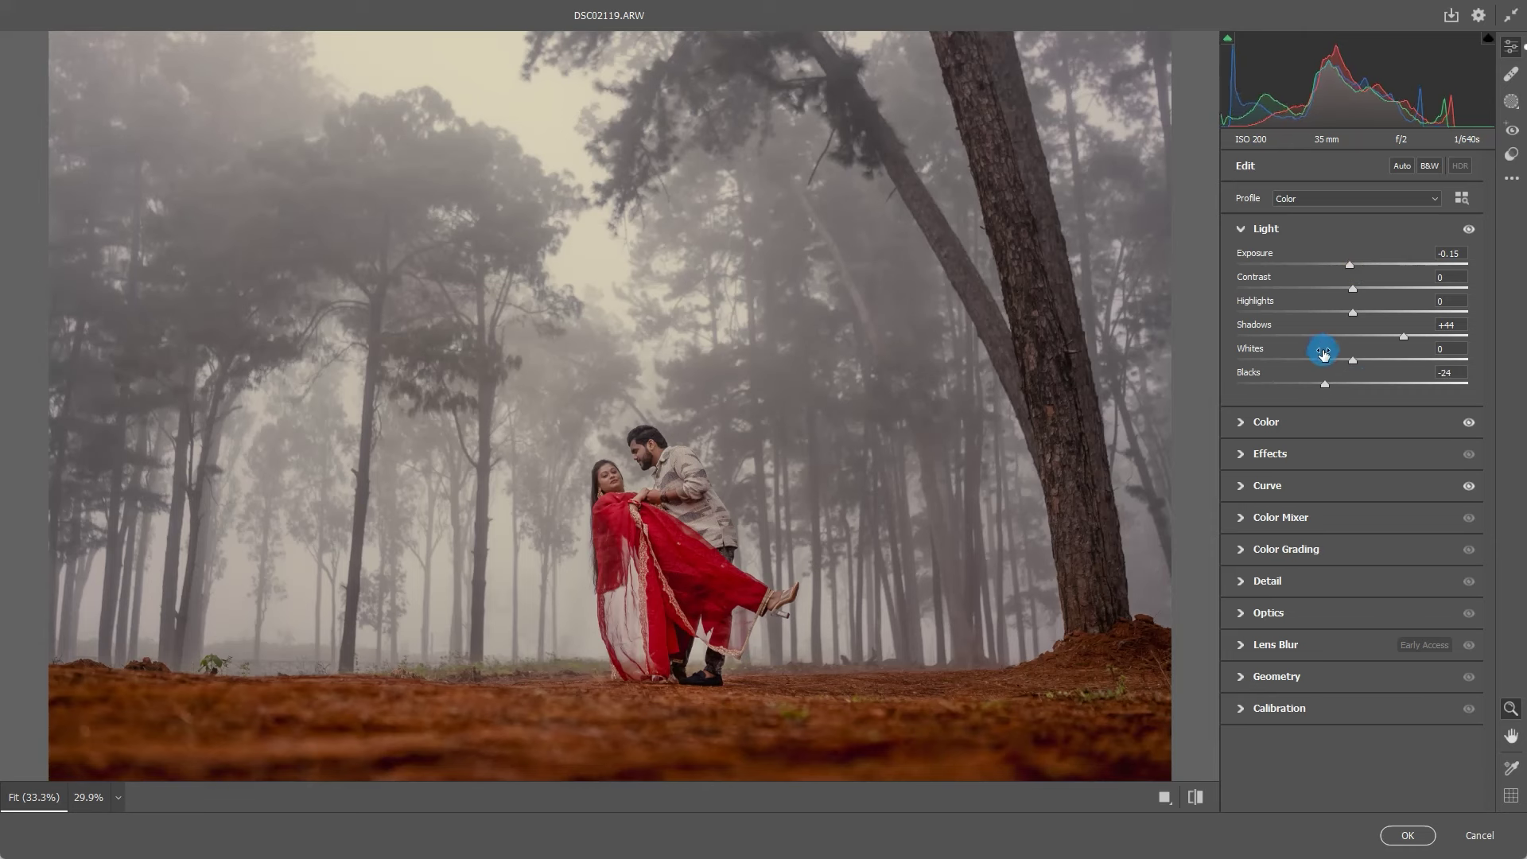
left_click_drag(1353, 312, 1279, 312)
left_click(1278, 322)
left_click_drag(1350, 355, 1372, 352)
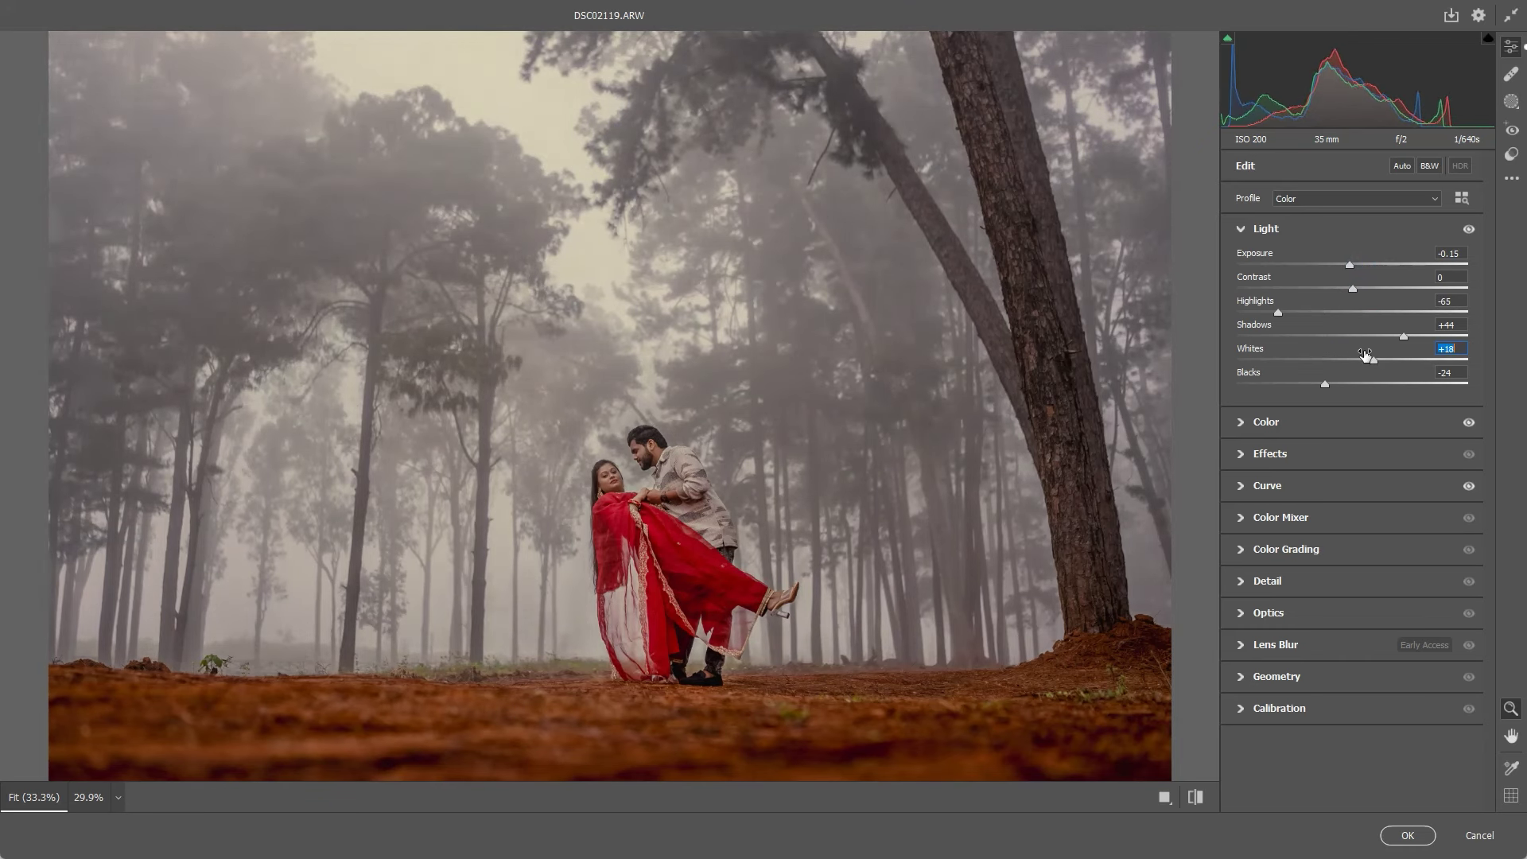
left_click_drag(1373, 353, 1376, 359)
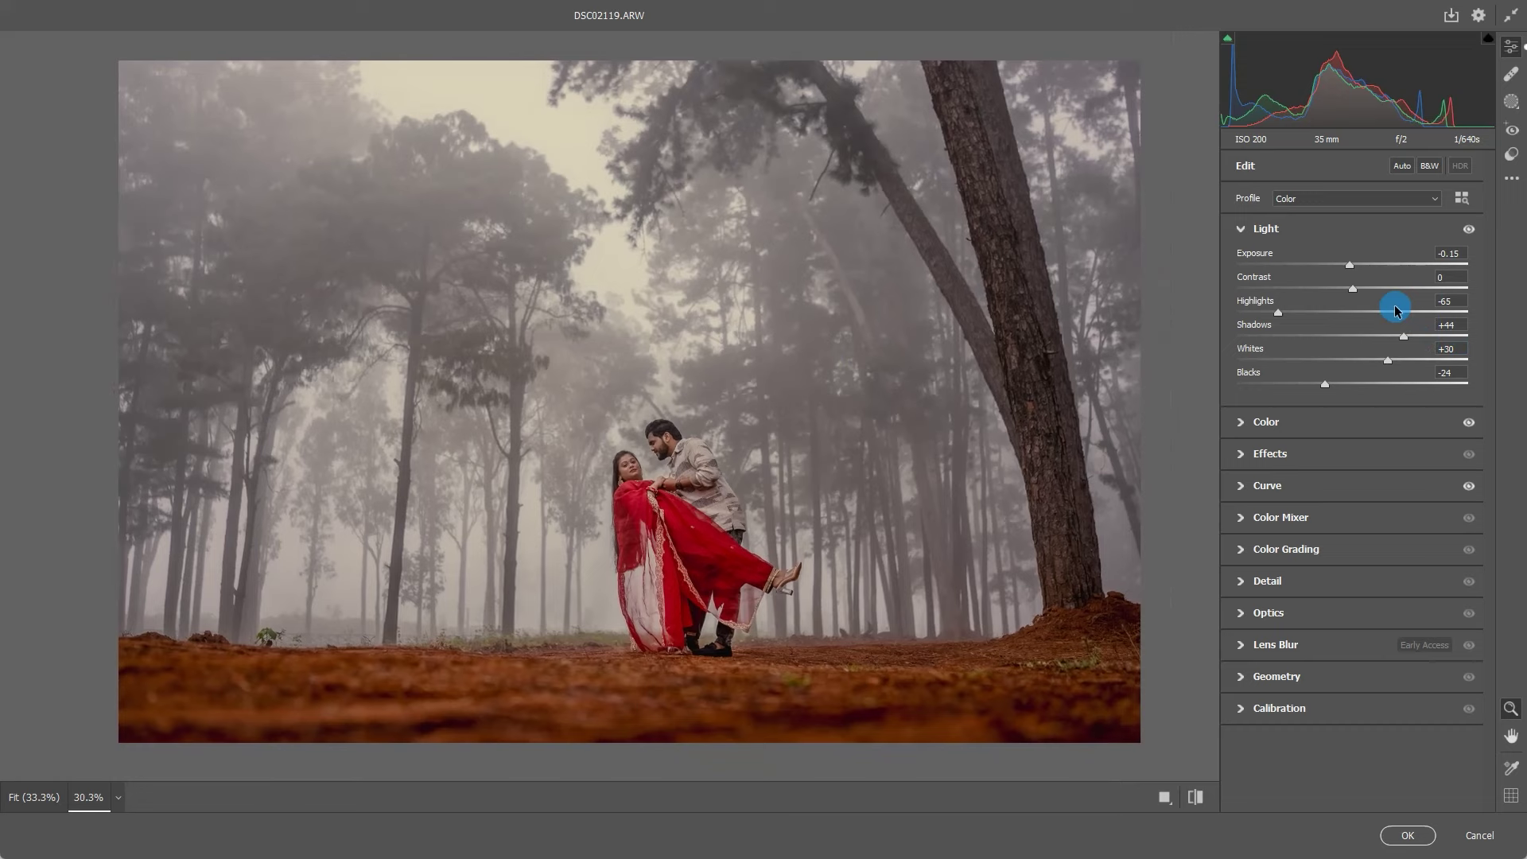
left_click(1034, 300)
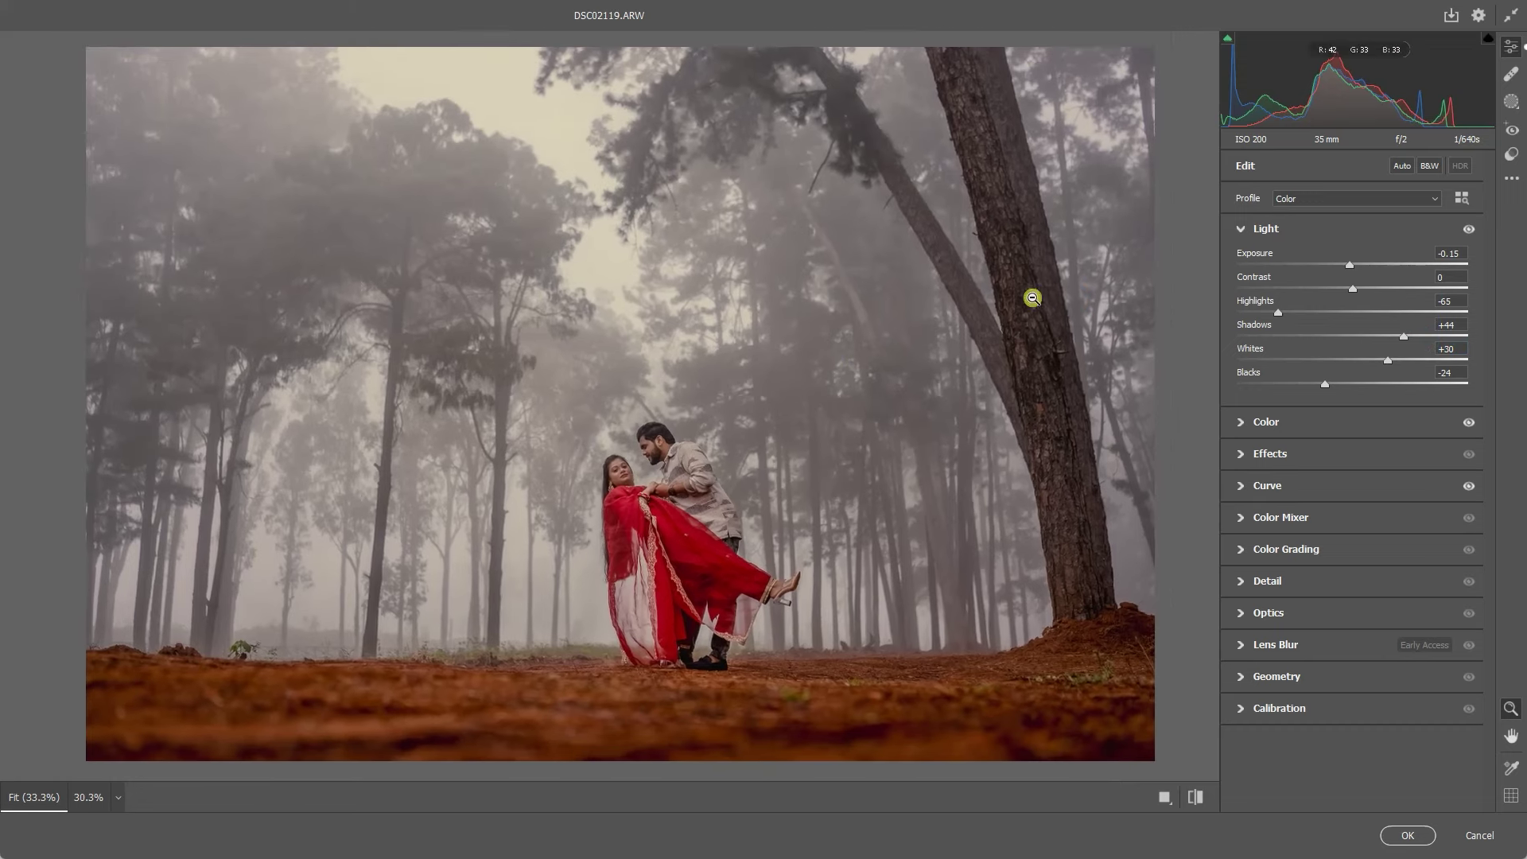
- Collapse Light and shift the Color Mixer's Oranges hue to +27 while zoomed on the faces
left_click(1322, 528)
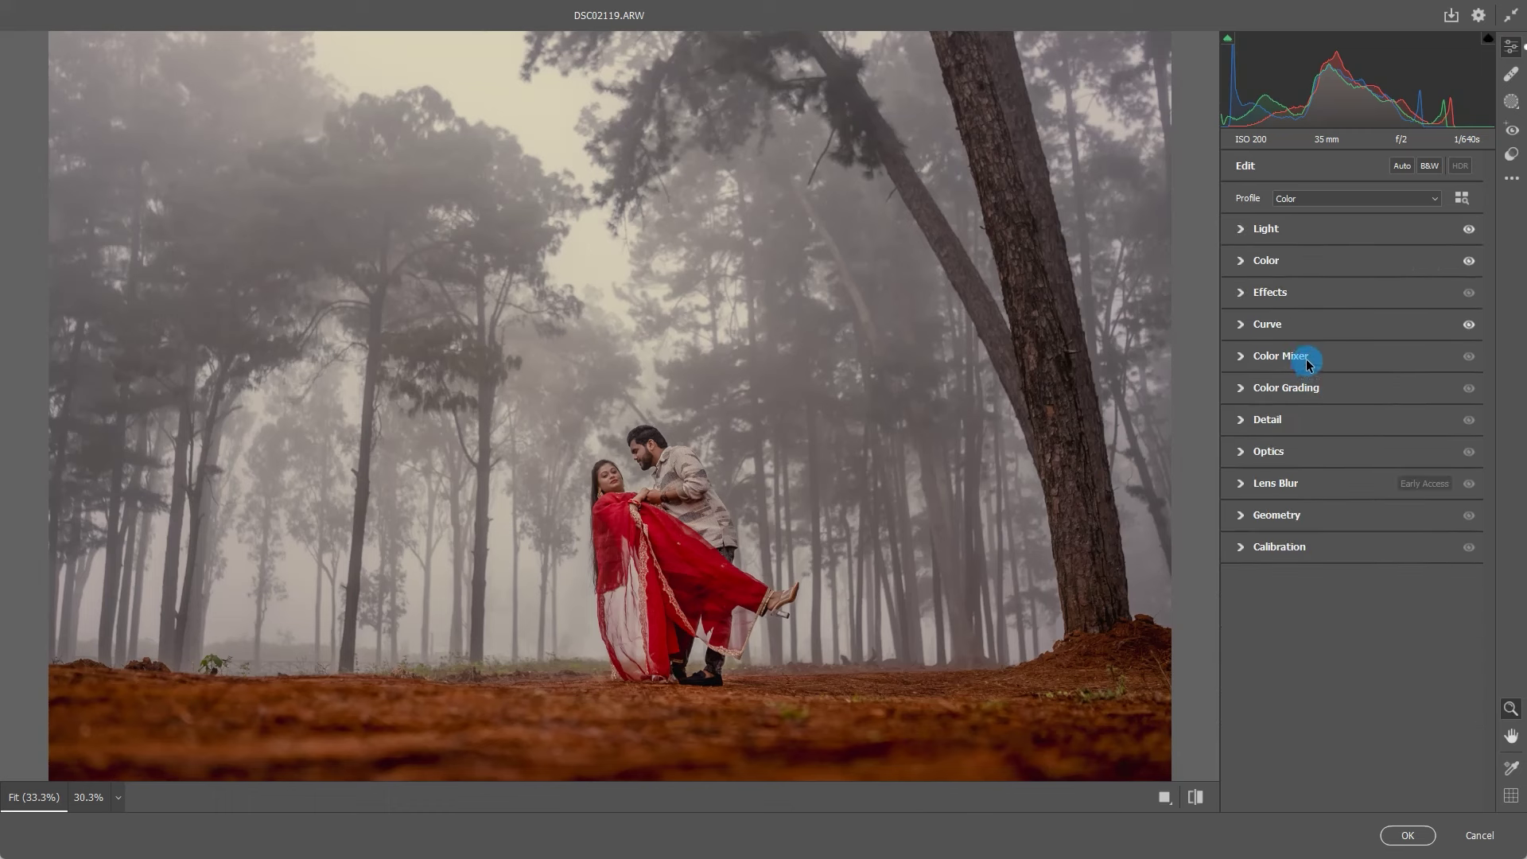
left_click(1306, 359)
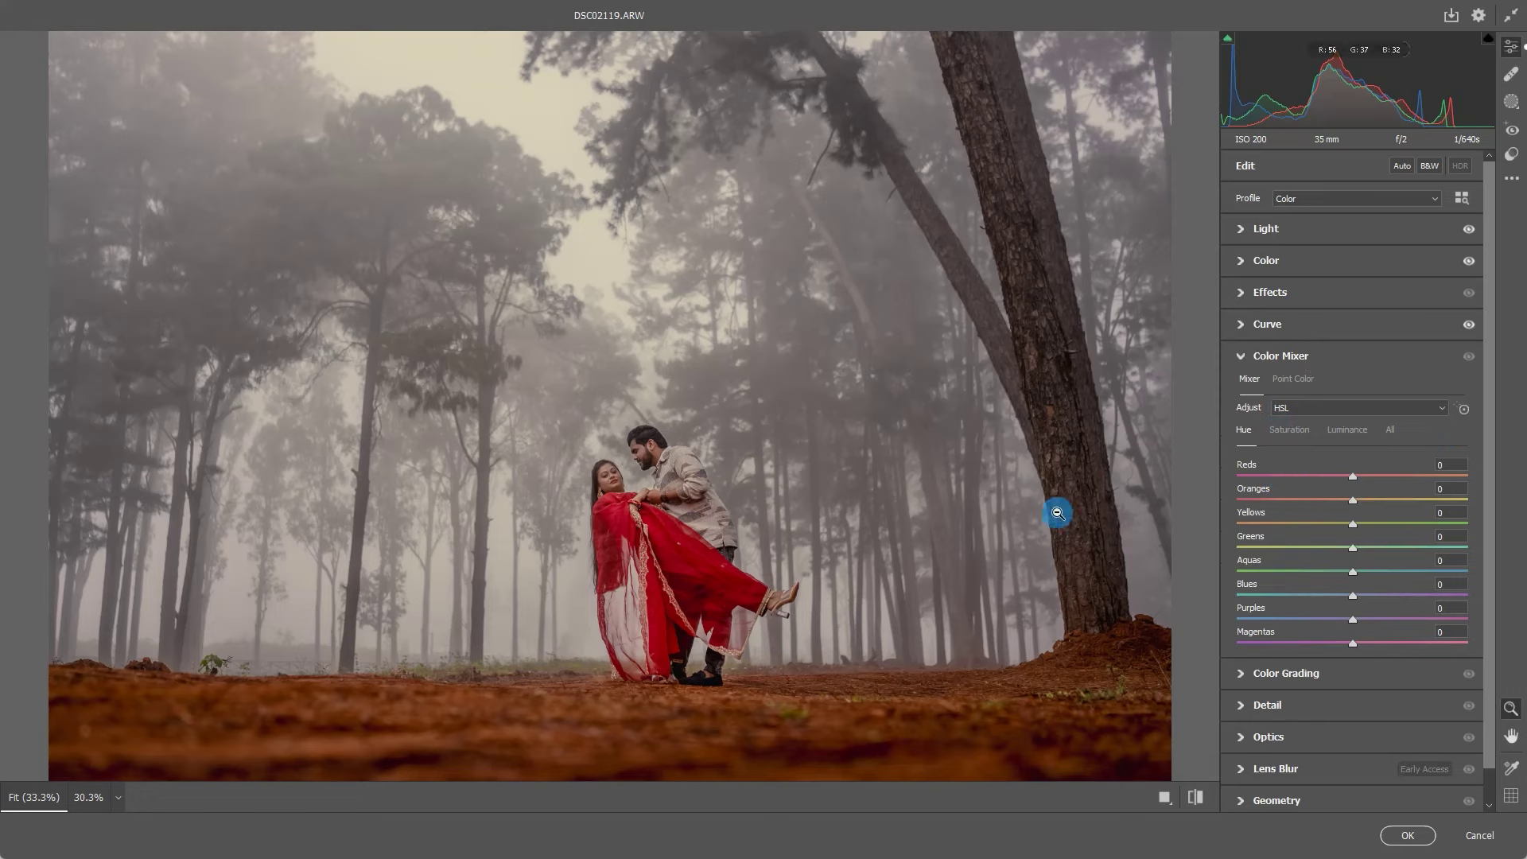
mouse_move(640, 439)
left_mouse_down()
mouse_move(851, 435)
mouse_move(803, 412)
left_mouse_up()
left_click_drag(1355, 499, 1394, 498)
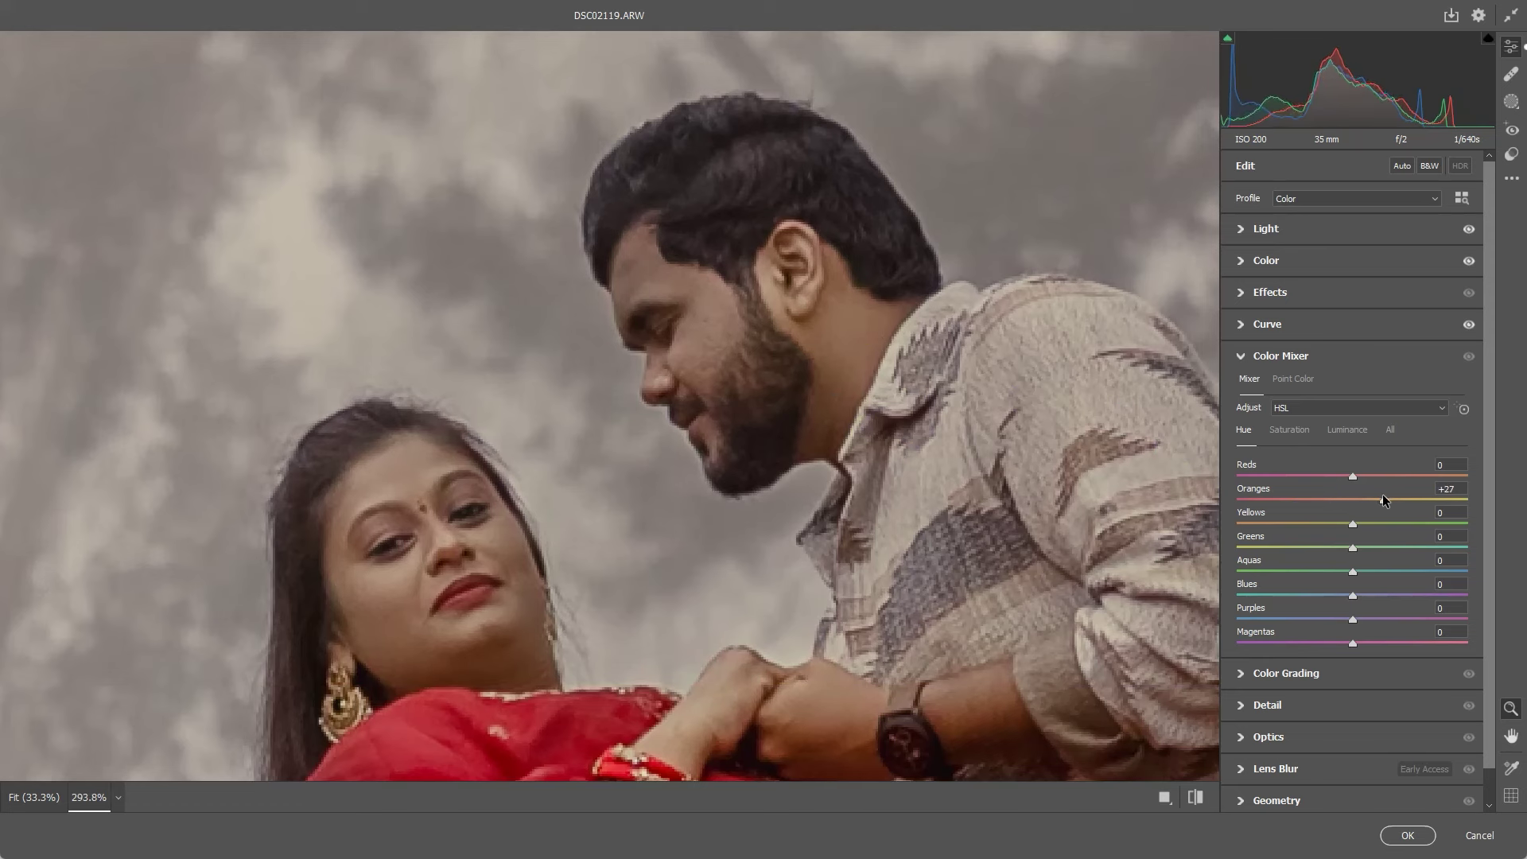
mouse_move(1383, 495)
left_mouse_down()
mouse_move(1425, 487)
mouse_move(1374, 507)
left_mouse_up()
left_click(802, 421)
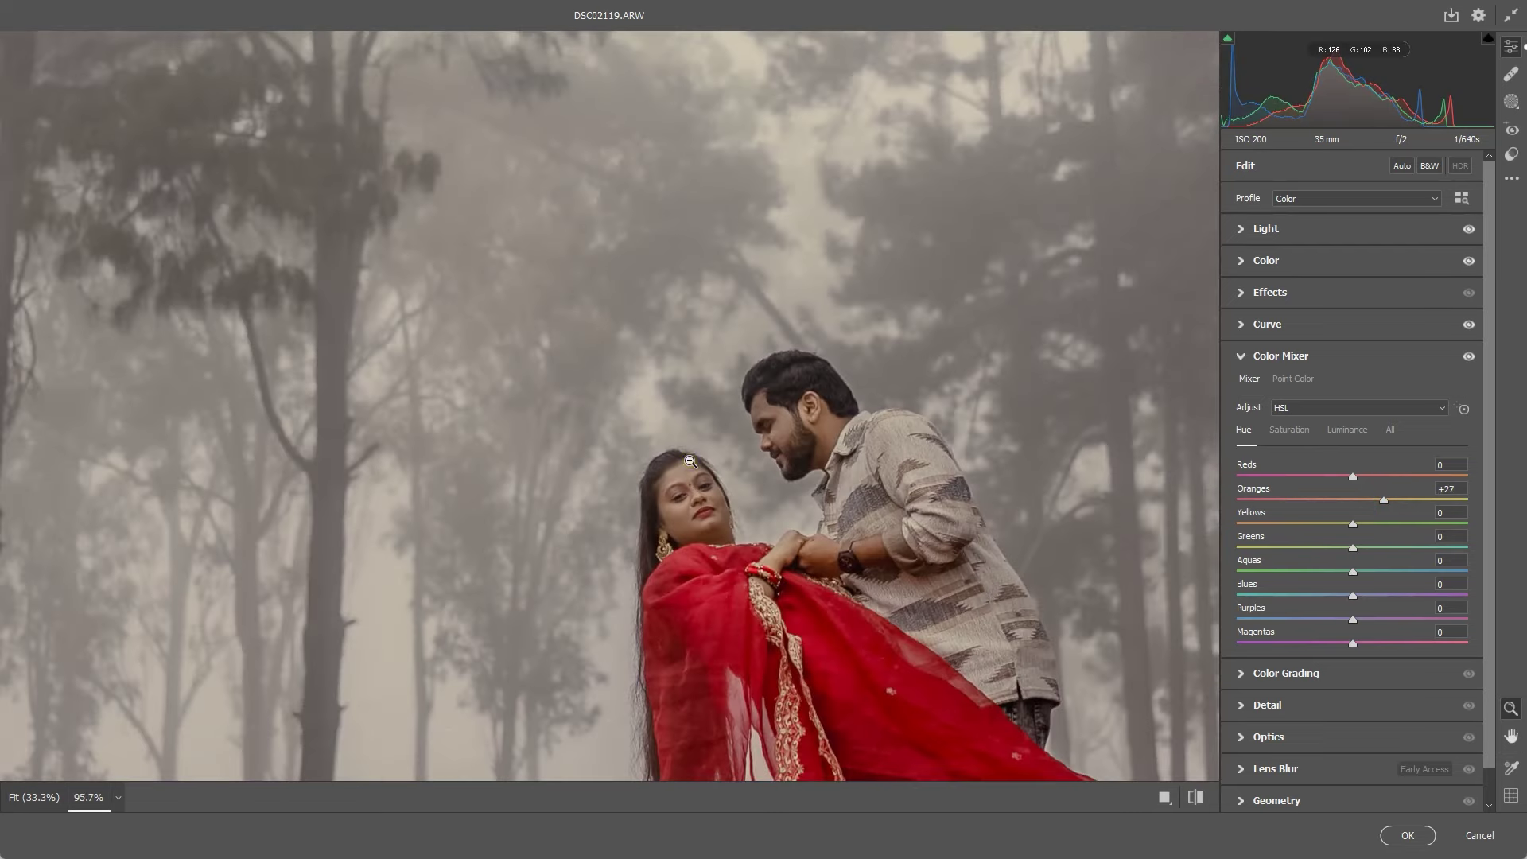
left_click(1465, 409)
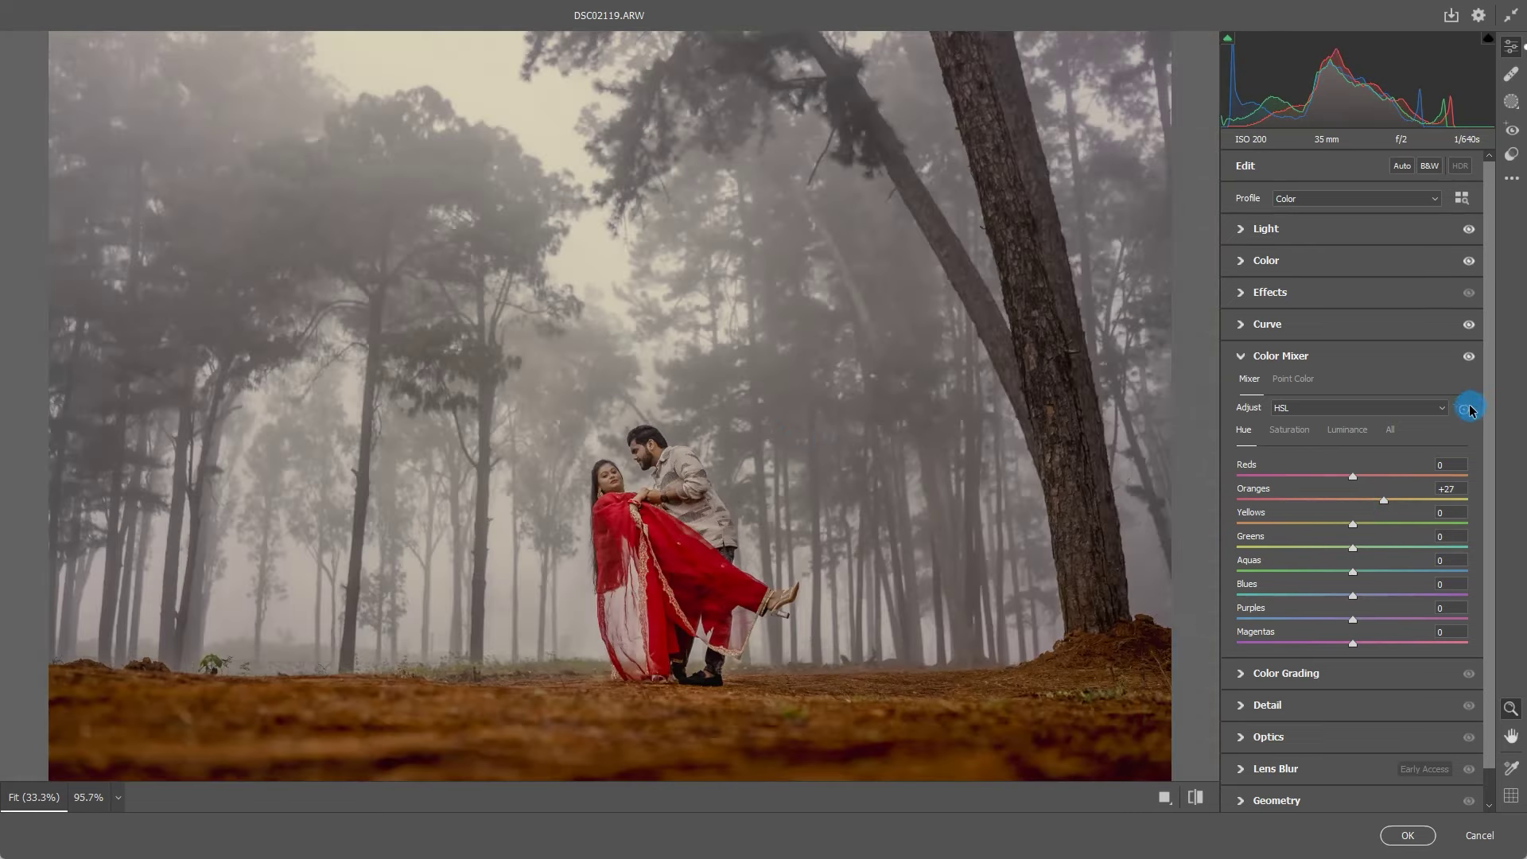
scroll(1393, 621, "down", 1)
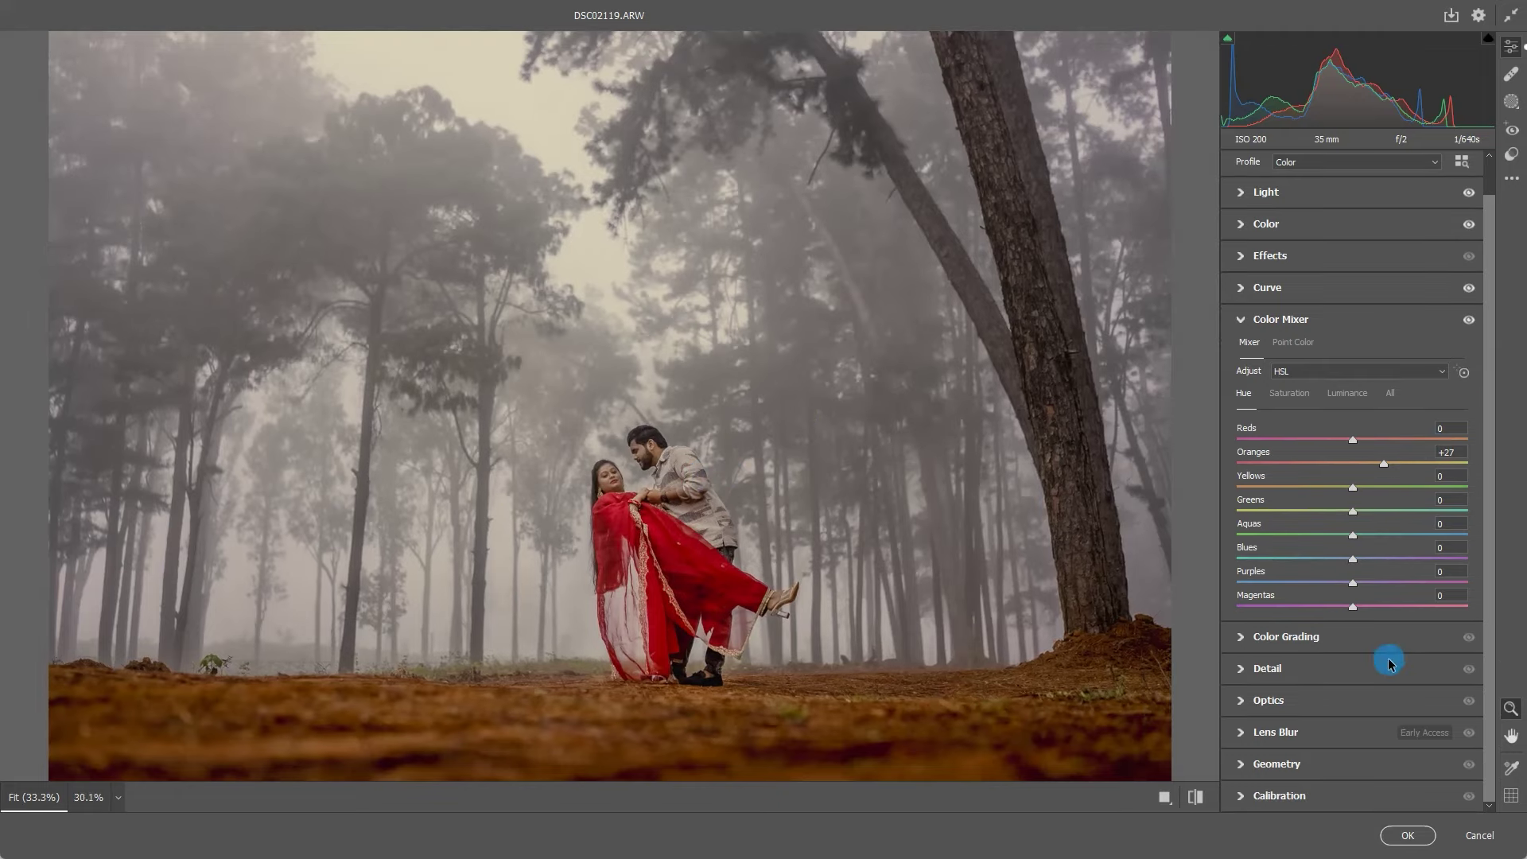
- Tint the midtones warm and the highlights yellow (H 42, S 21) in Color Grading
left_click(1321, 639)
mouse_move(1301, 626)
left_mouse_down()
mouse_move(1350, 702)
mouse_move(1354, 591)
mouse_move(1375, 667)
mouse_move(1306, 626)
mouse_move(1335, 636)
mouse_move(1269, 654)
left_mouse_up()
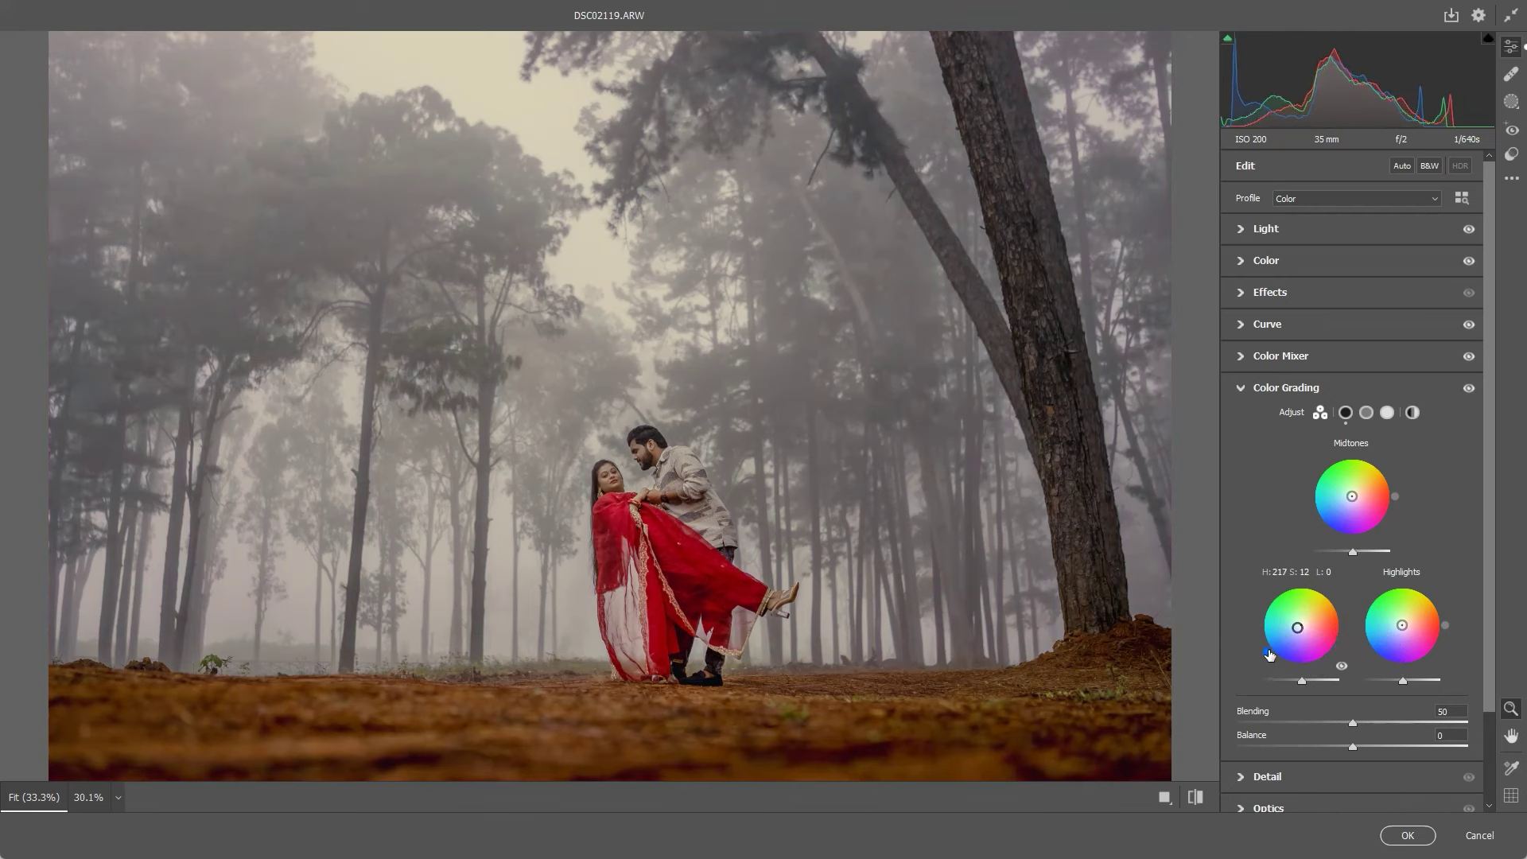
left_click_drag(1357, 503, 1359, 500)
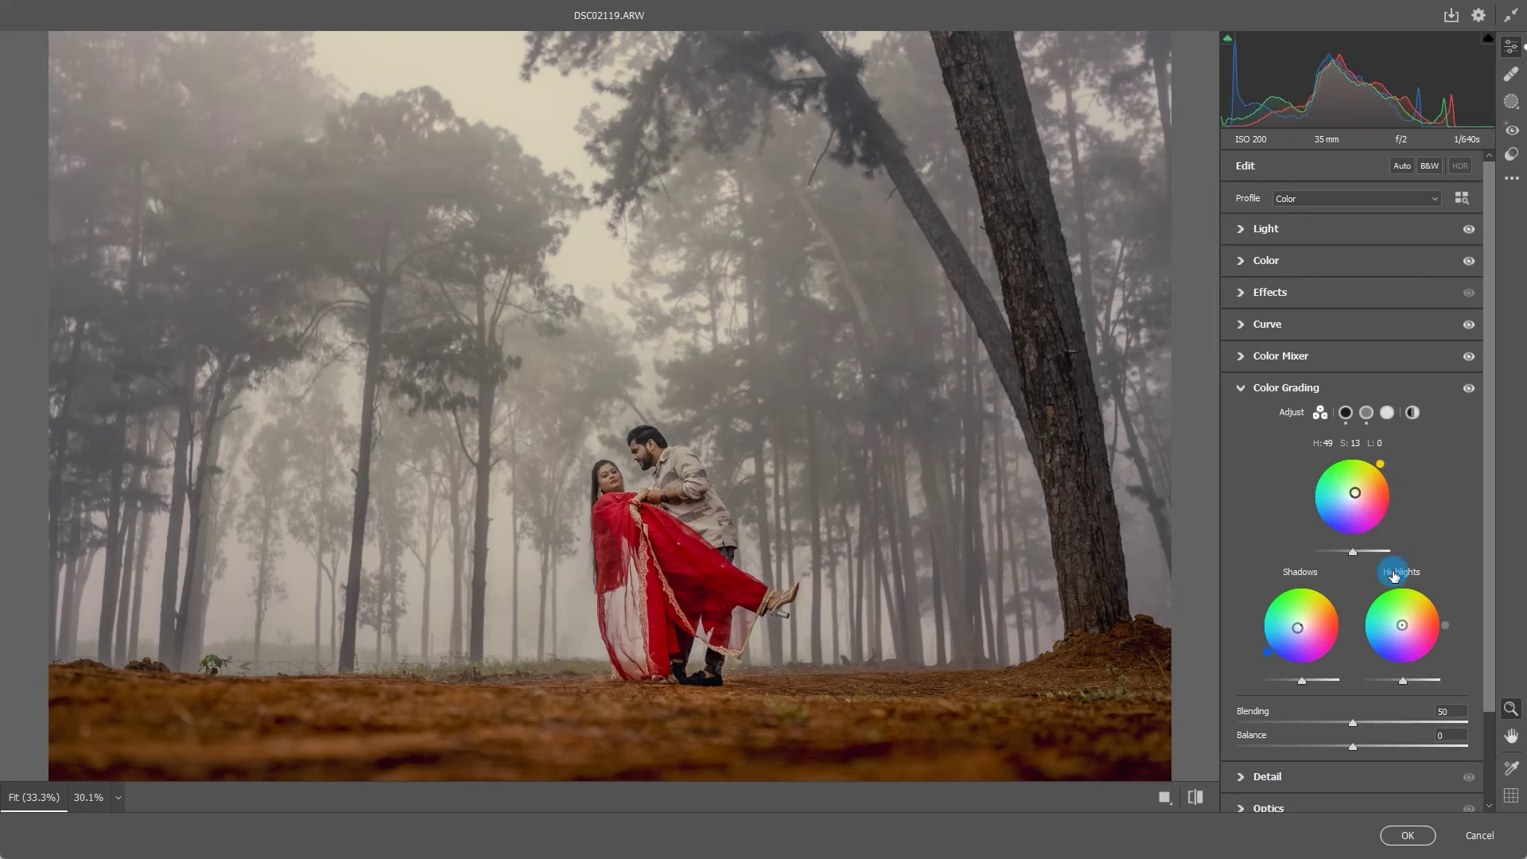
left_click_drag(1403, 629, 1401, 622)
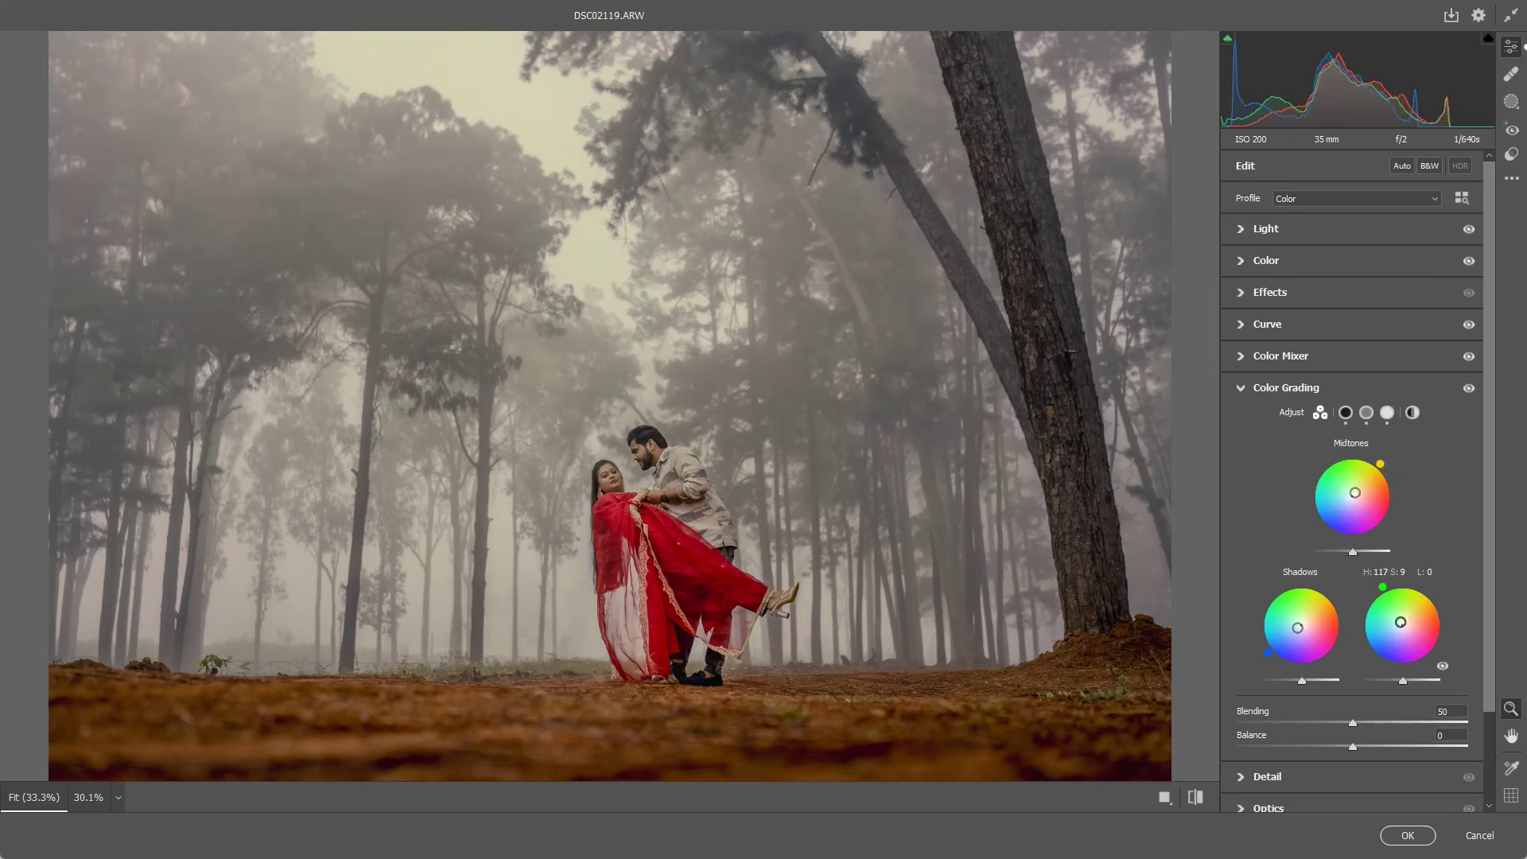
mouse_move(1402, 624)
left_click_drag(1382, 587, 1431, 593)
mouse_move(1405, 626)
left_mouse_down()
mouse_move(1392, 606)
mouse_move(1436, 601)
mouse_move(1409, 620)
left_mouse_up()
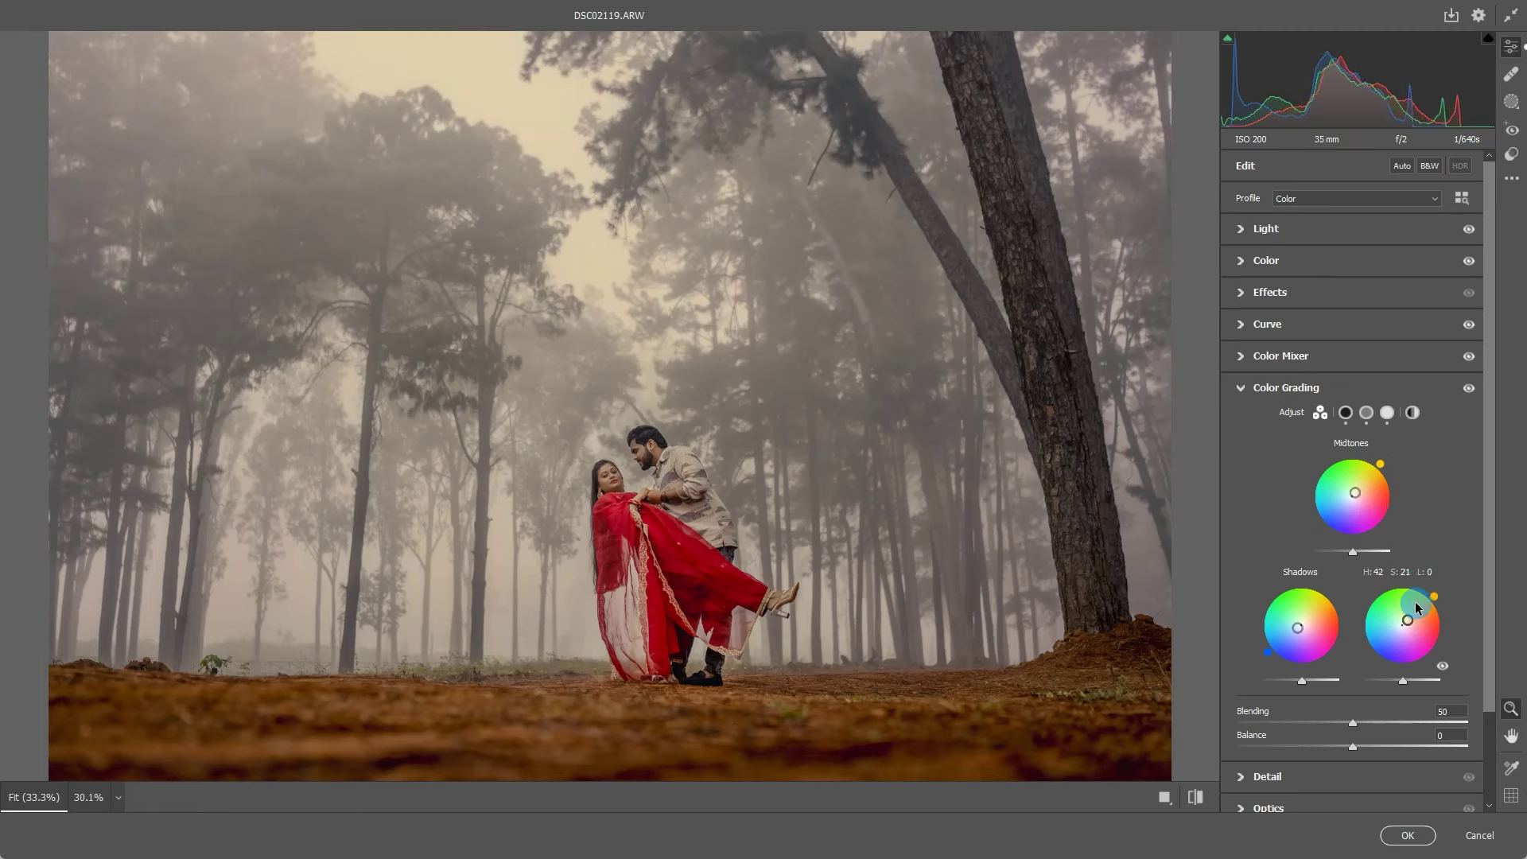
- Cool the shadows to blue (H 219, S 19), compare with grading off, then collapse Color Grading
left_click_drag(1294, 635, 1296, 629)
mouse_move(1302, 647)
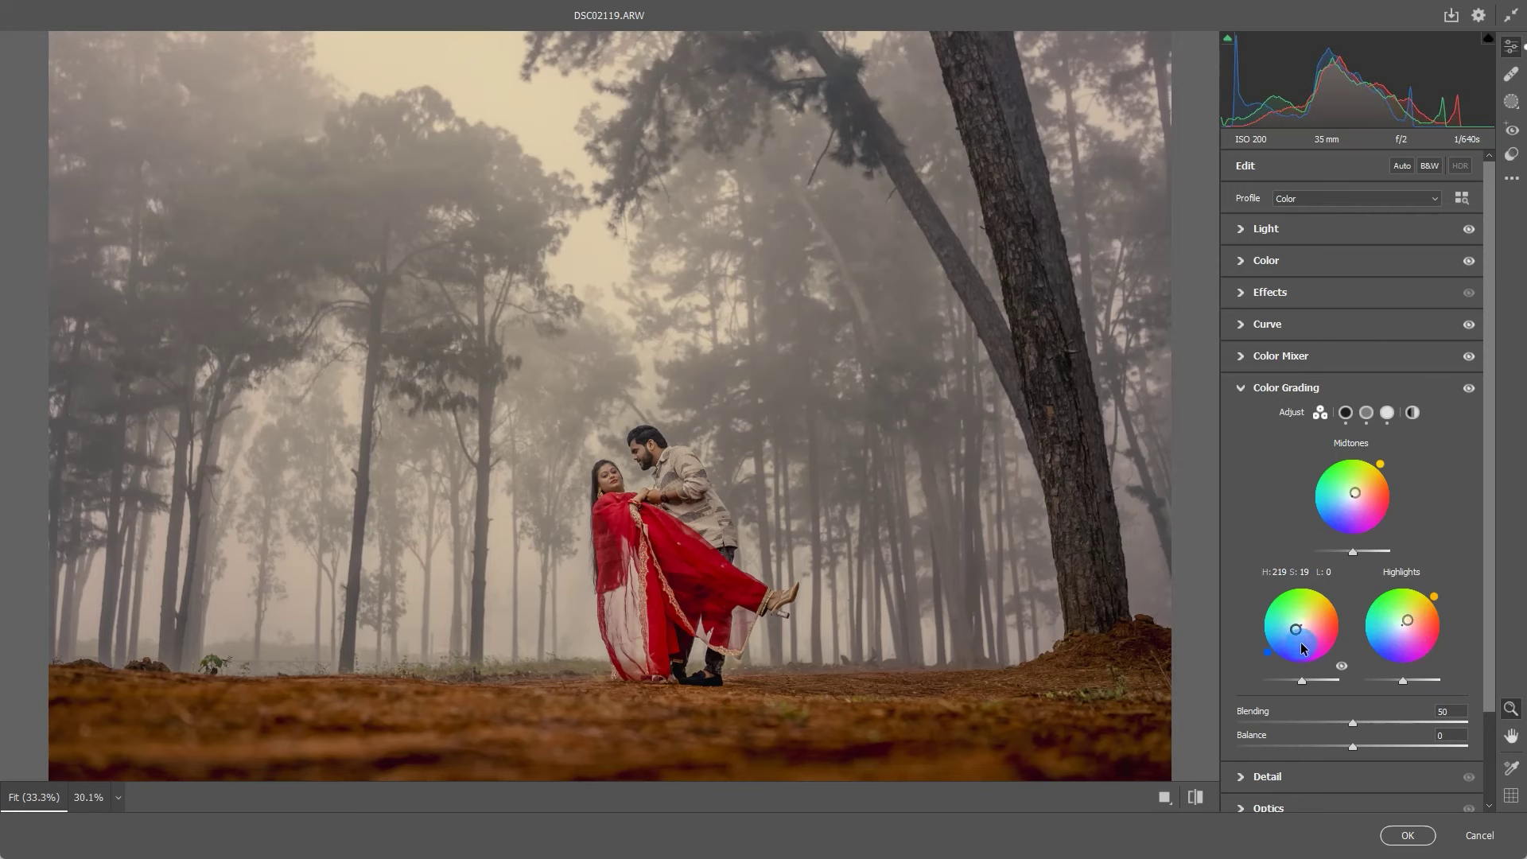
left_click(1130, 641, "alt")
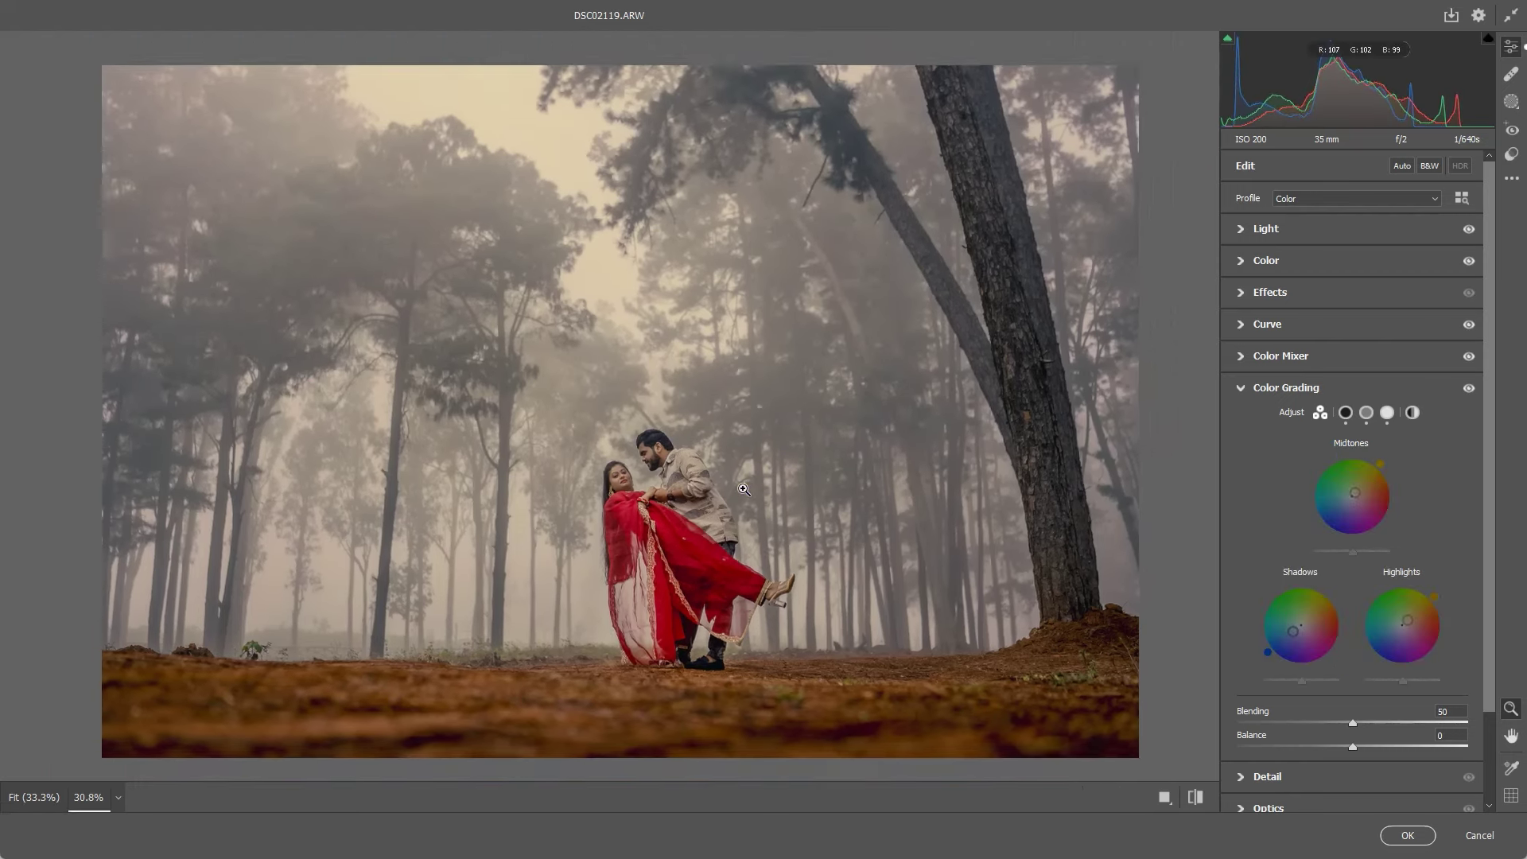
left_click(1473, 389)
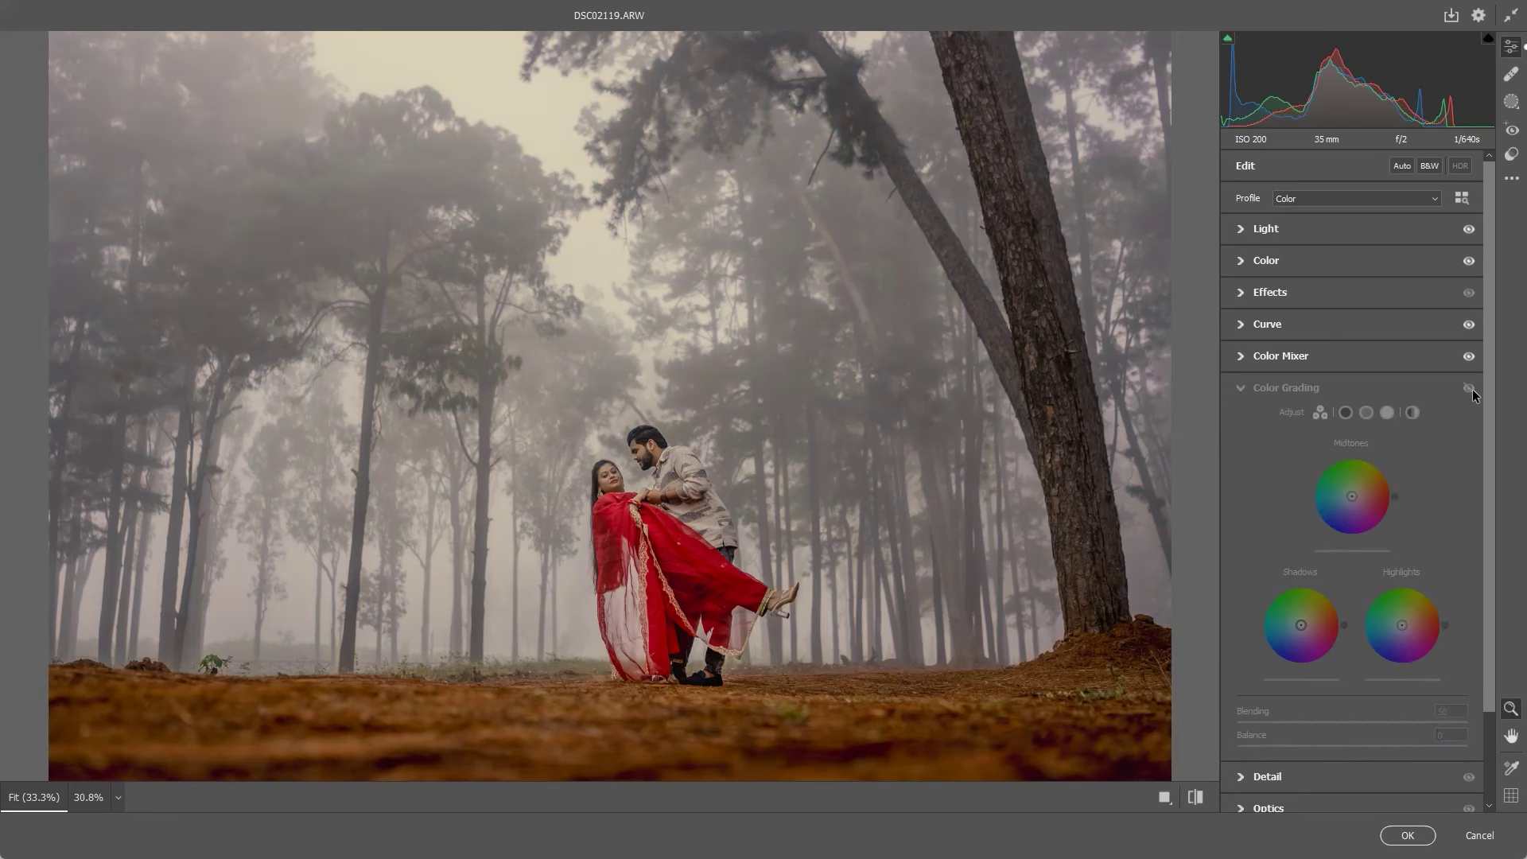
scroll(1416, 397, "down", 2)
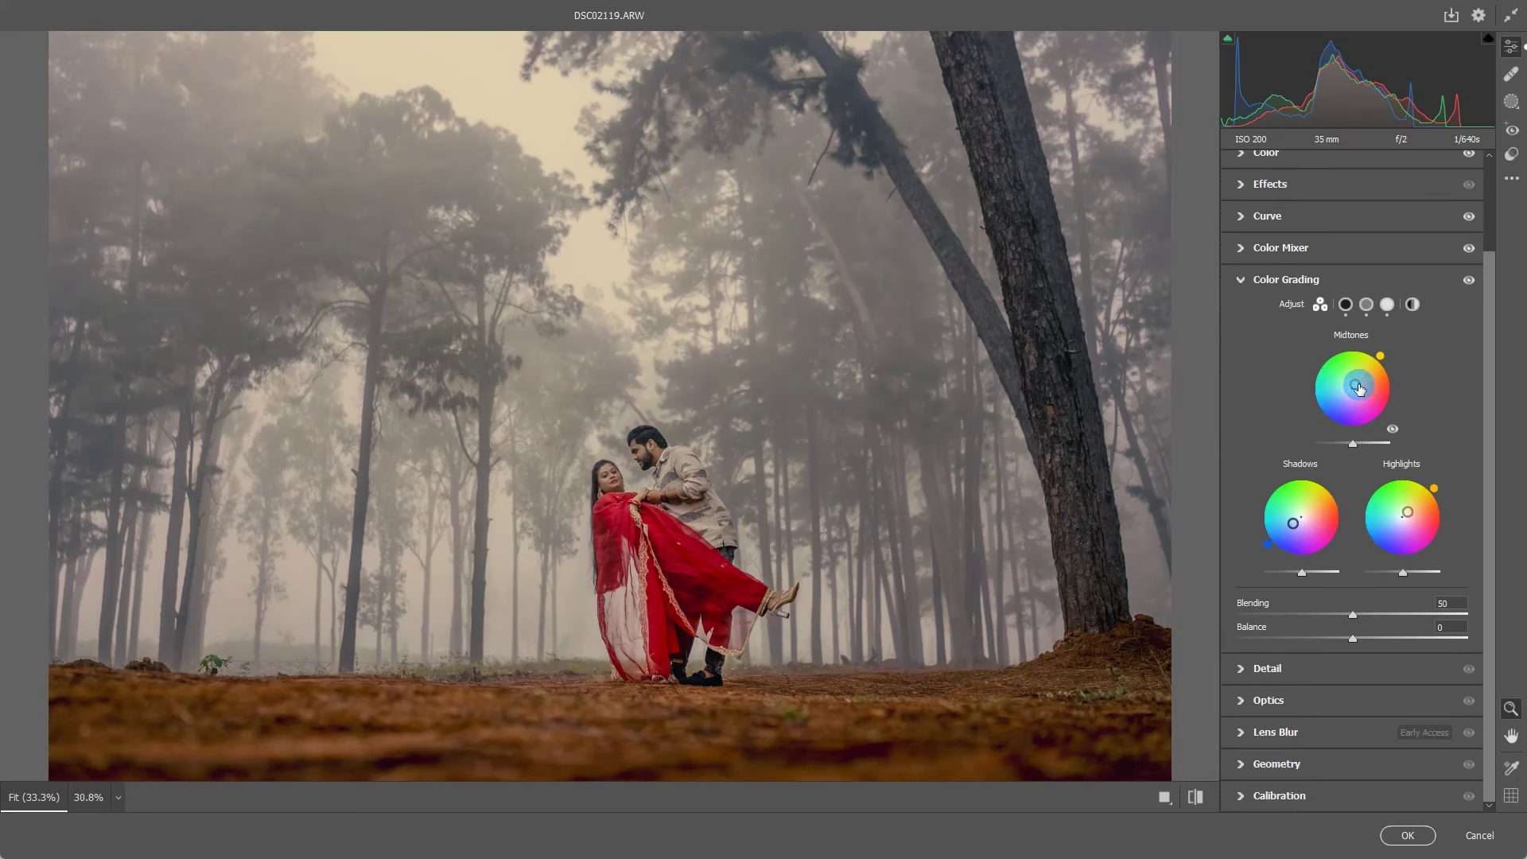
left_click(1279, 280)
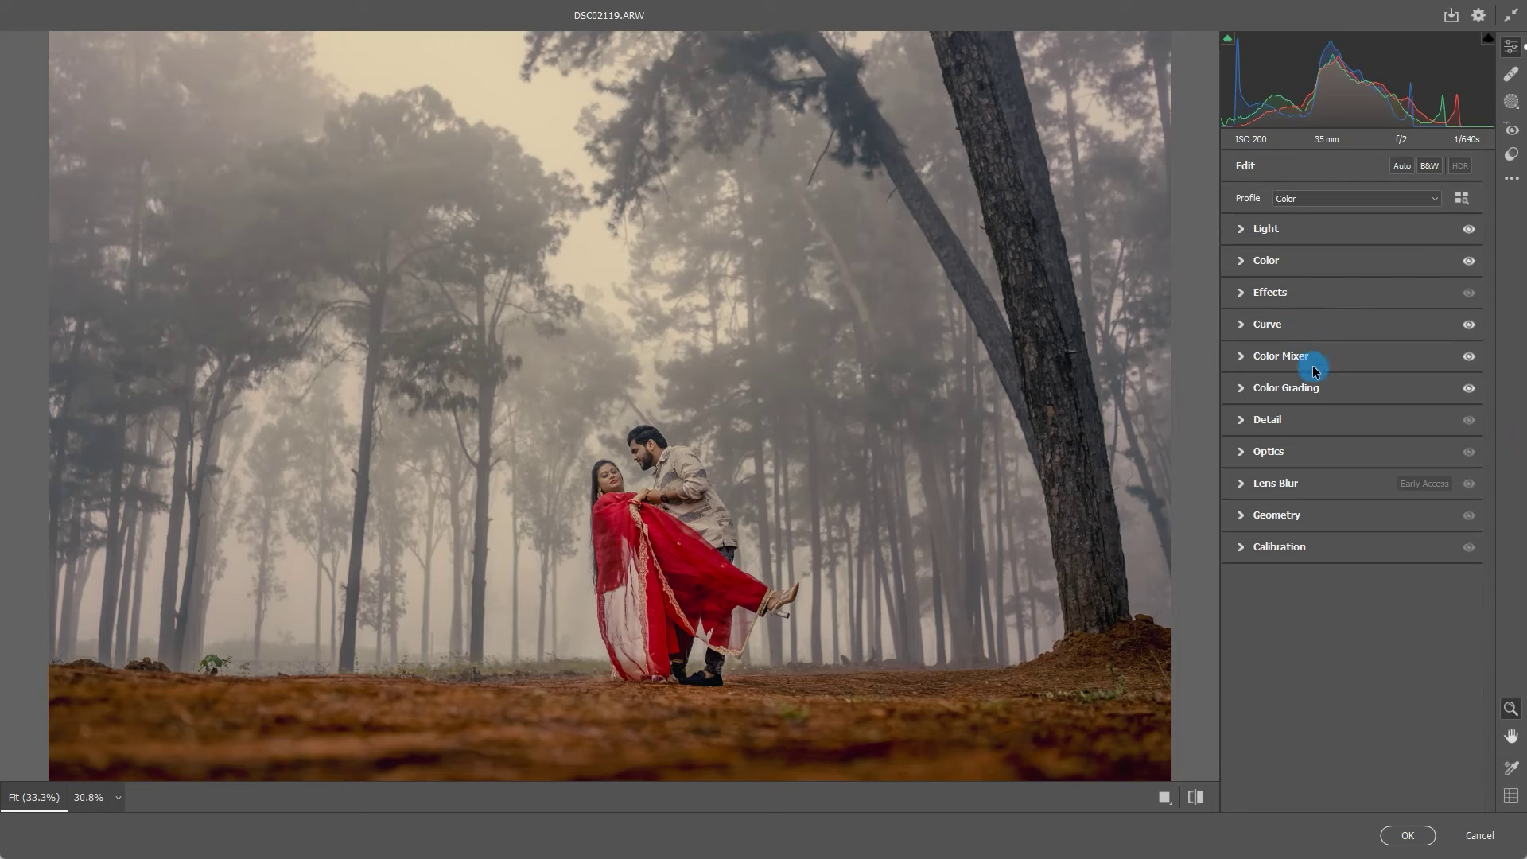
- Set Calibration Red hue +1, Green hue +40 and saturation -14, Blue hue -15, then compare
left_click(1279, 546)
mouse_move(1352, 774)
left_mouse_down()
mouse_move(1389, 773)
mouse_move(1357, 773)
left_mouse_up()
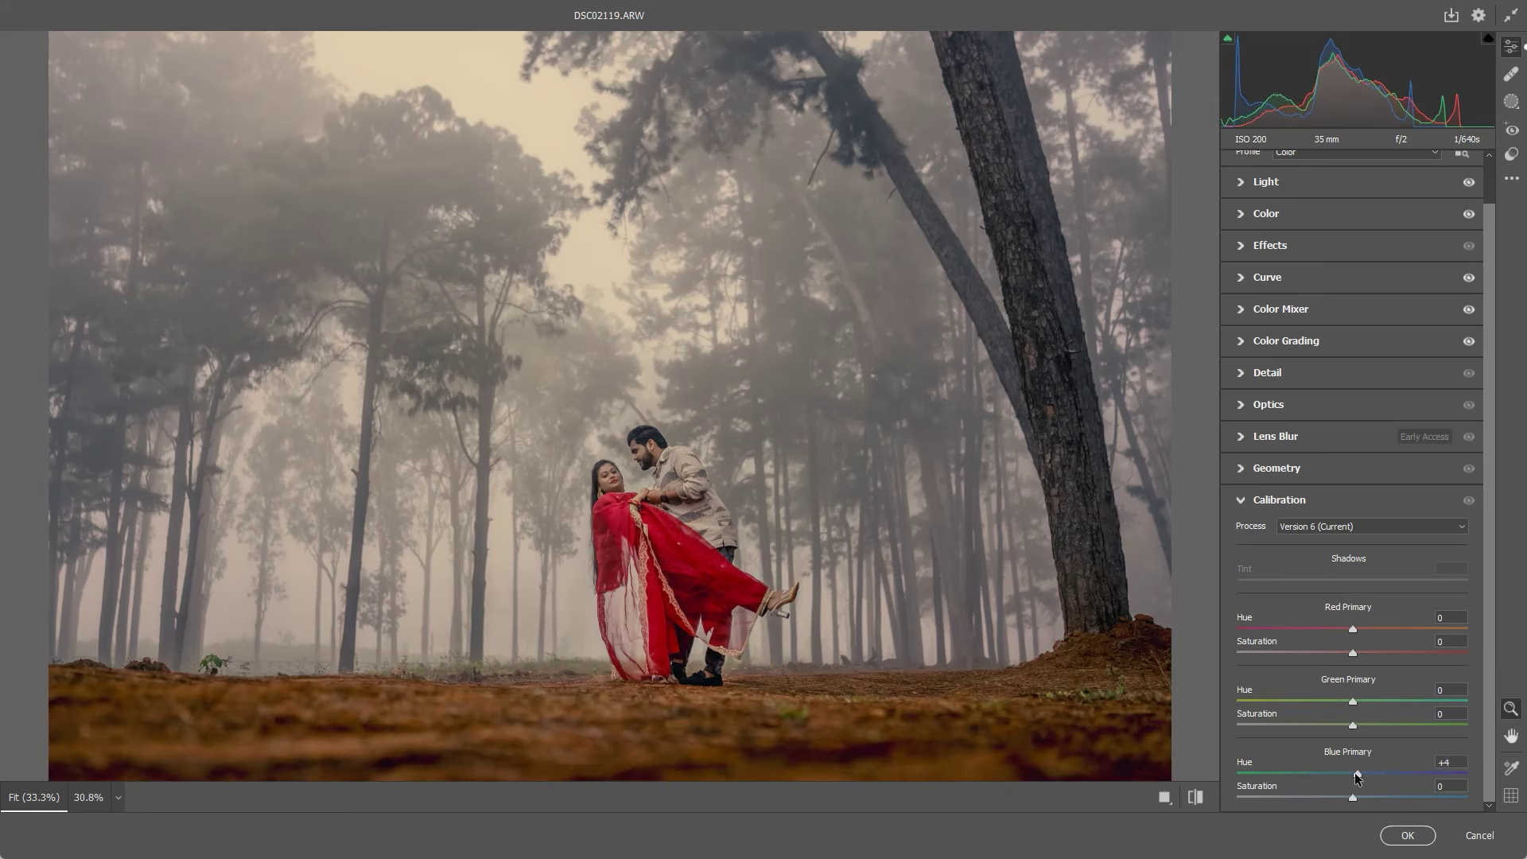
mouse_move(1359, 706)
left_mouse_down()
mouse_move(1415, 704)
mouse_move(1402, 694)
left_mouse_up()
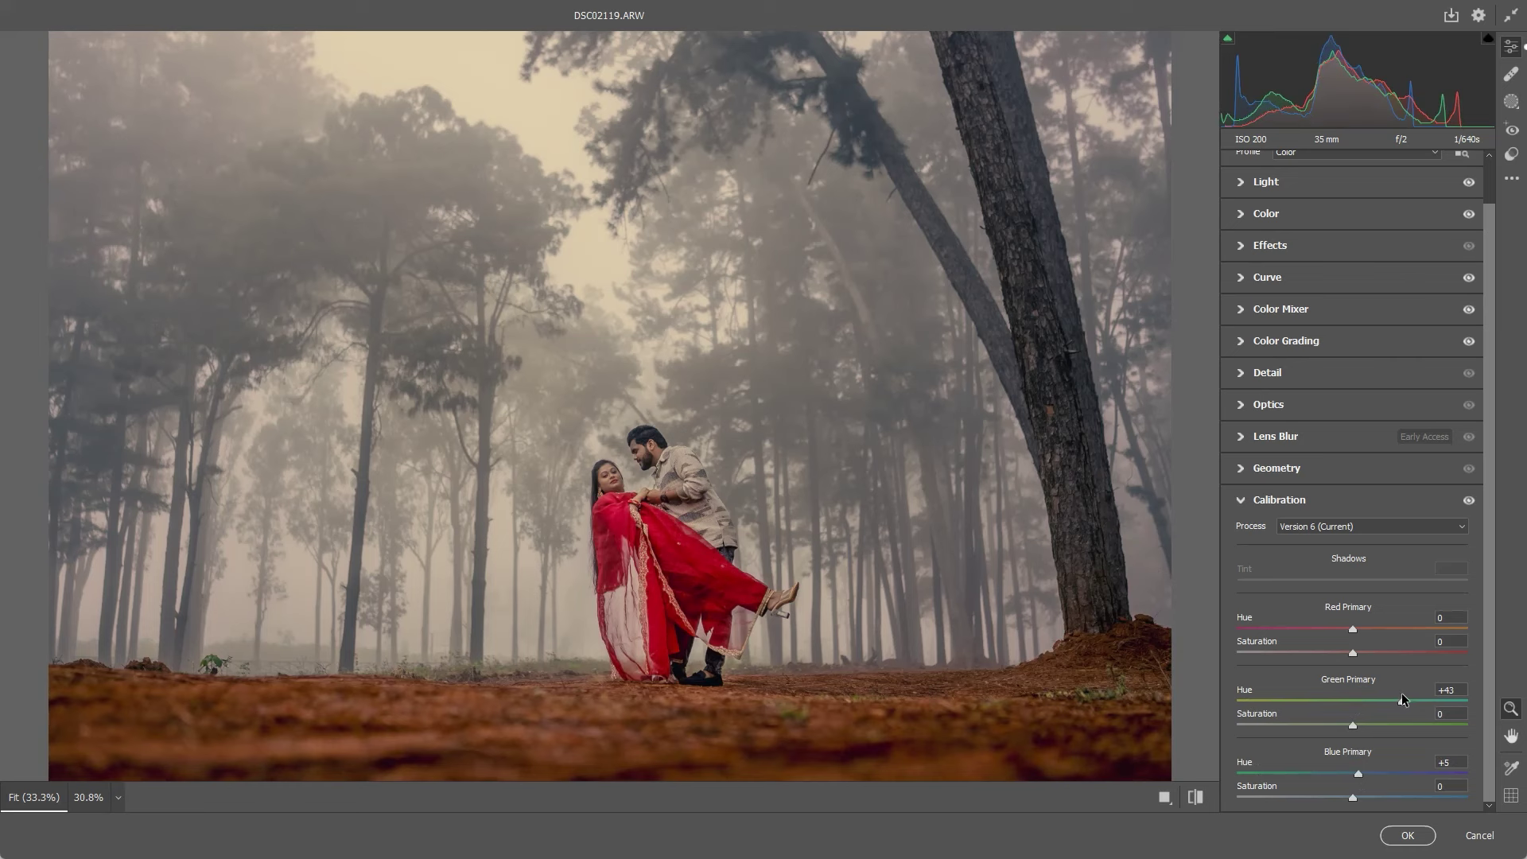
mouse_move(1358, 774)
left_mouse_down()
mouse_move(1370, 770)
mouse_move(1340, 777)
left_mouse_up()
left_click(1353, 726)
left_click_drag(1325, 728, 1338, 732)
mouse_move(1352, 629)
left_mouse_down()
mouse_move(1385, 630)
mouse_move(1324, 633)
mouse_move(1378, 632)
mouse_move(1353, 634)
mouse_move(1351, 648)
left_mouse_up()
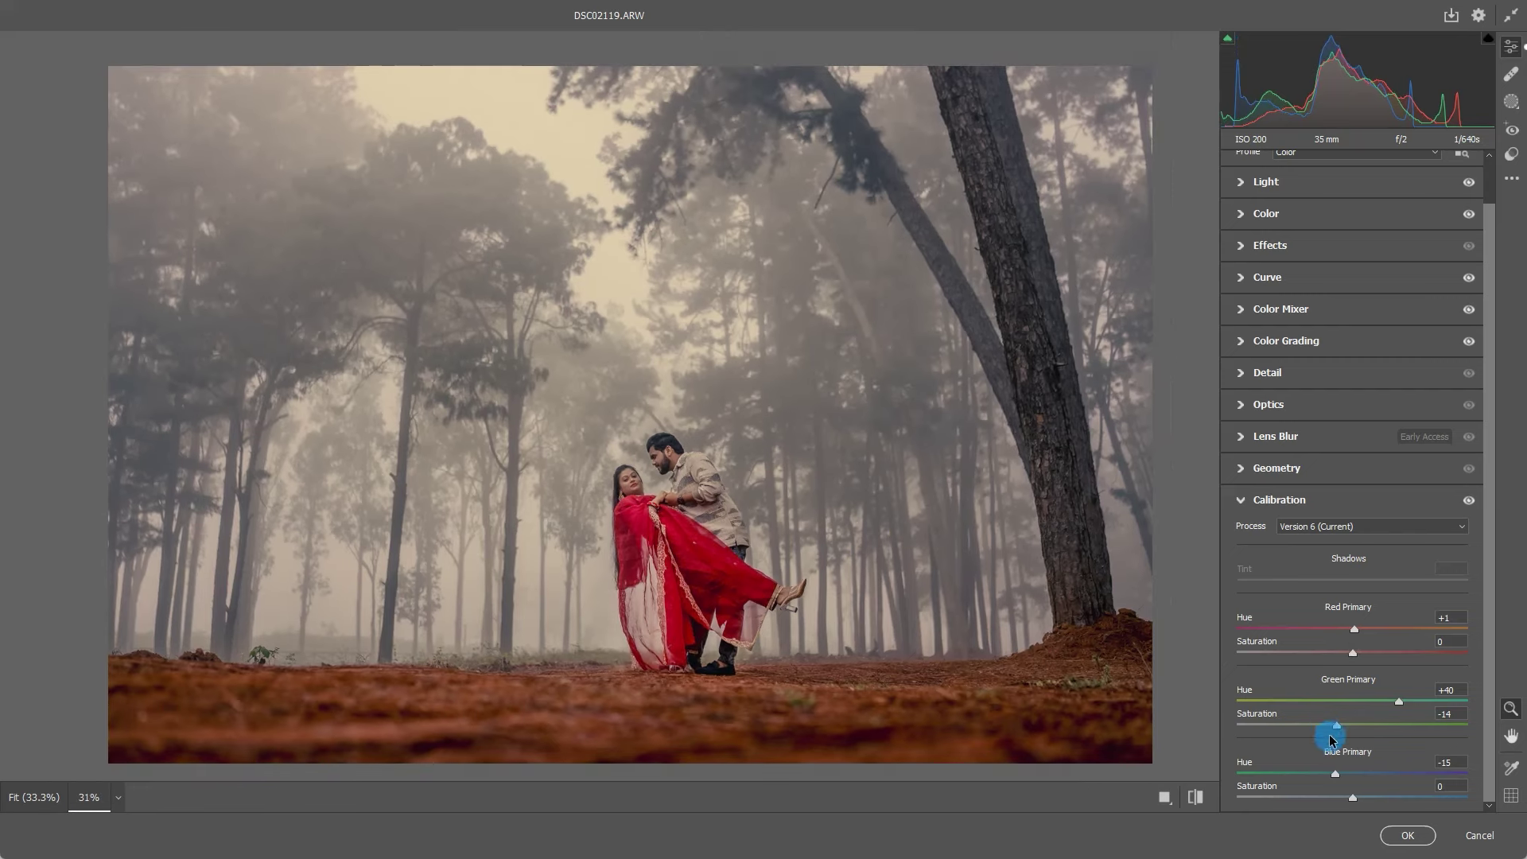
left_click(1469, 500)
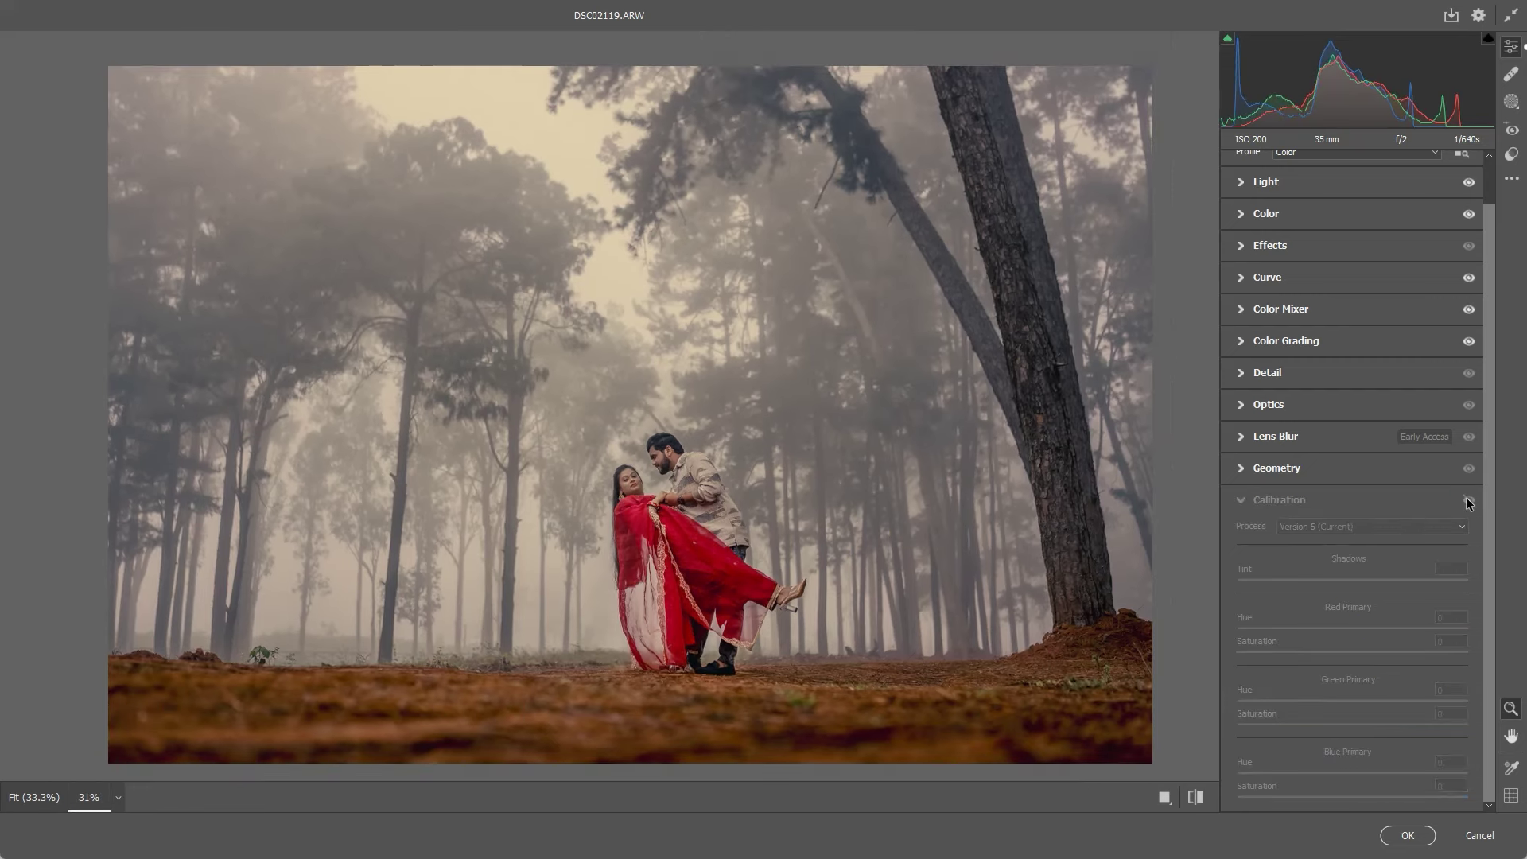
left_click(1468, 500)
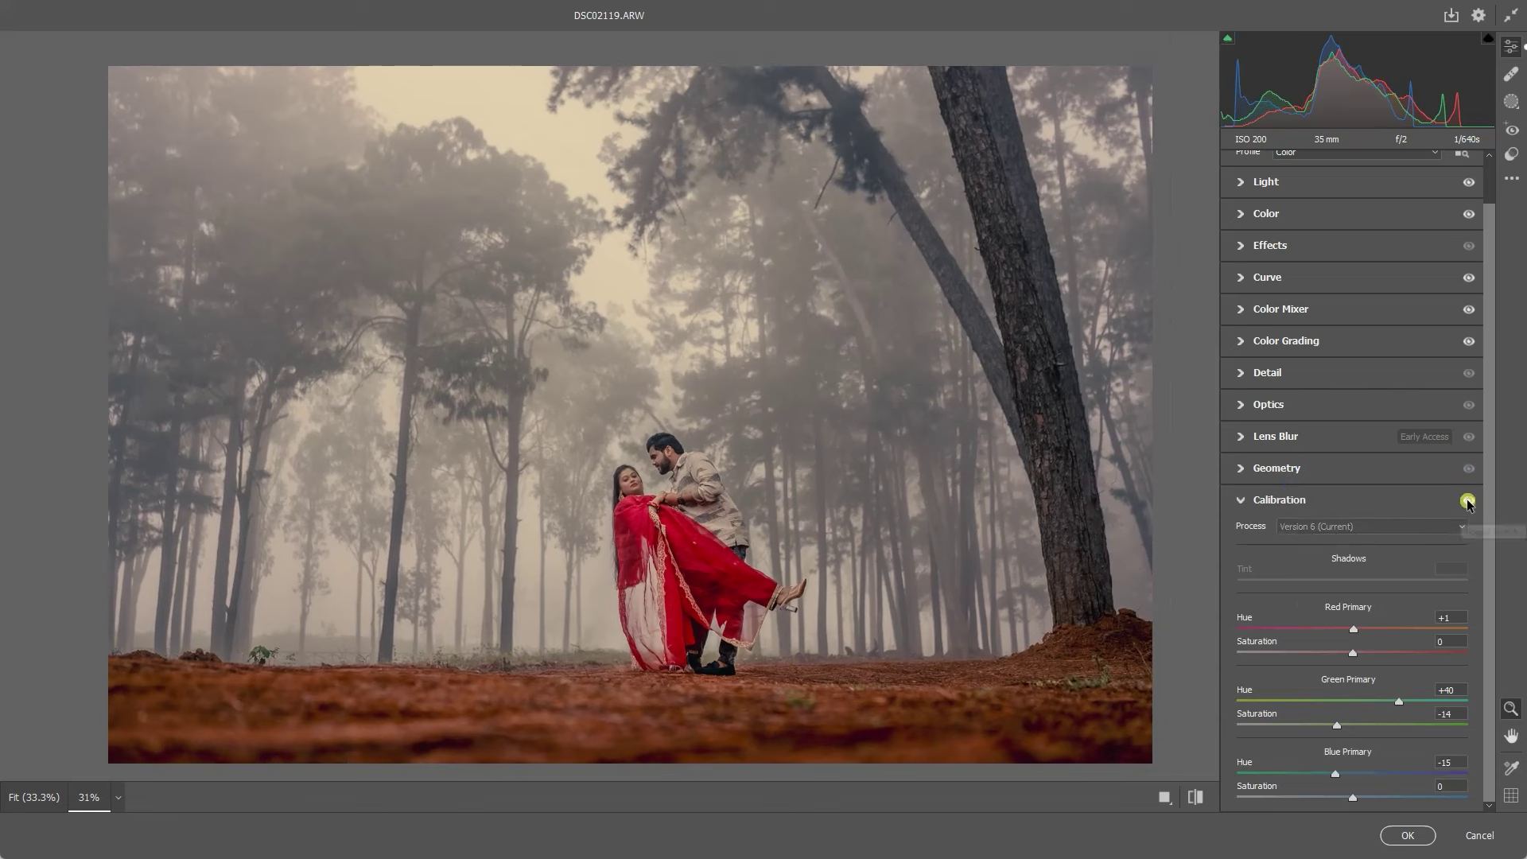
- Lower Oranges saturation to -10 and raise Oranges luminance to +26 in the Color Mixer
left_click(1285, 308)
left_click(1289, 434)
left_click_drag(1352, 501, 1313, 503)
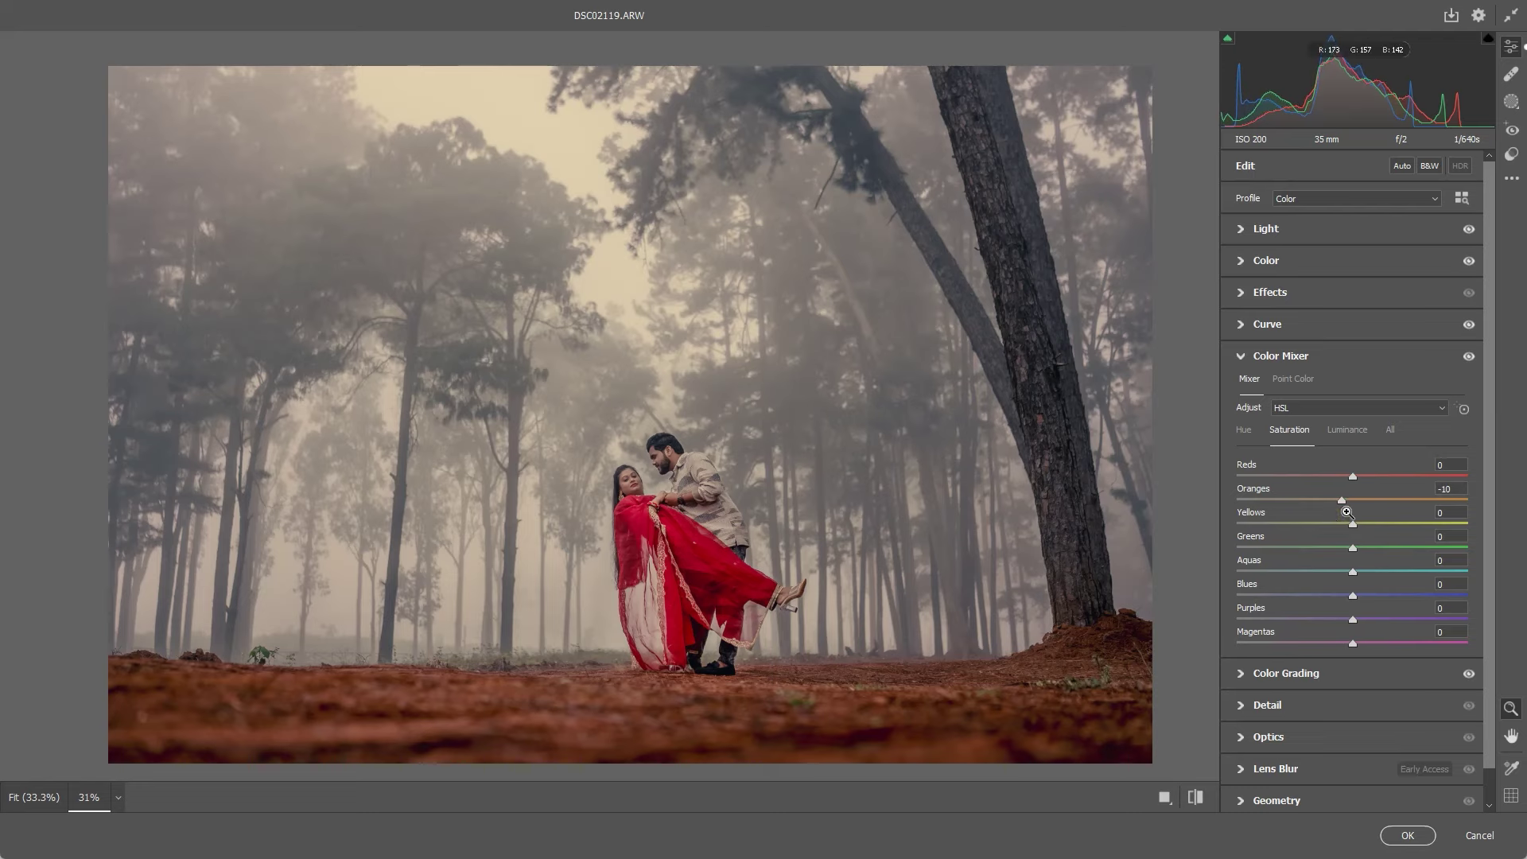
key("ctrl+plus")
key("ctrl+plus")
left_click(1333, 444)
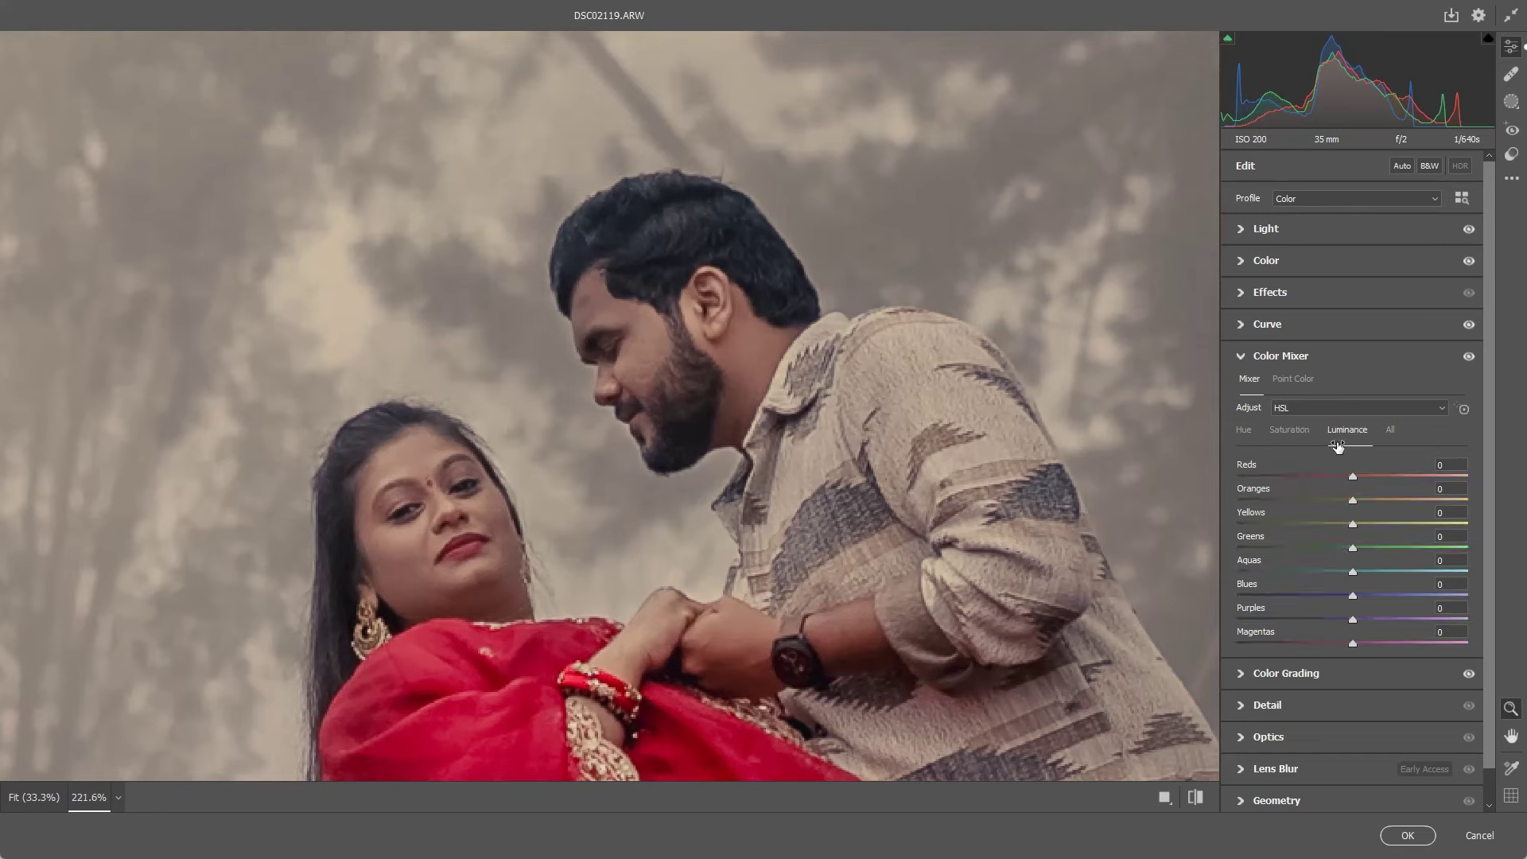
left_click_drag(1366, 503, 1389, 502)
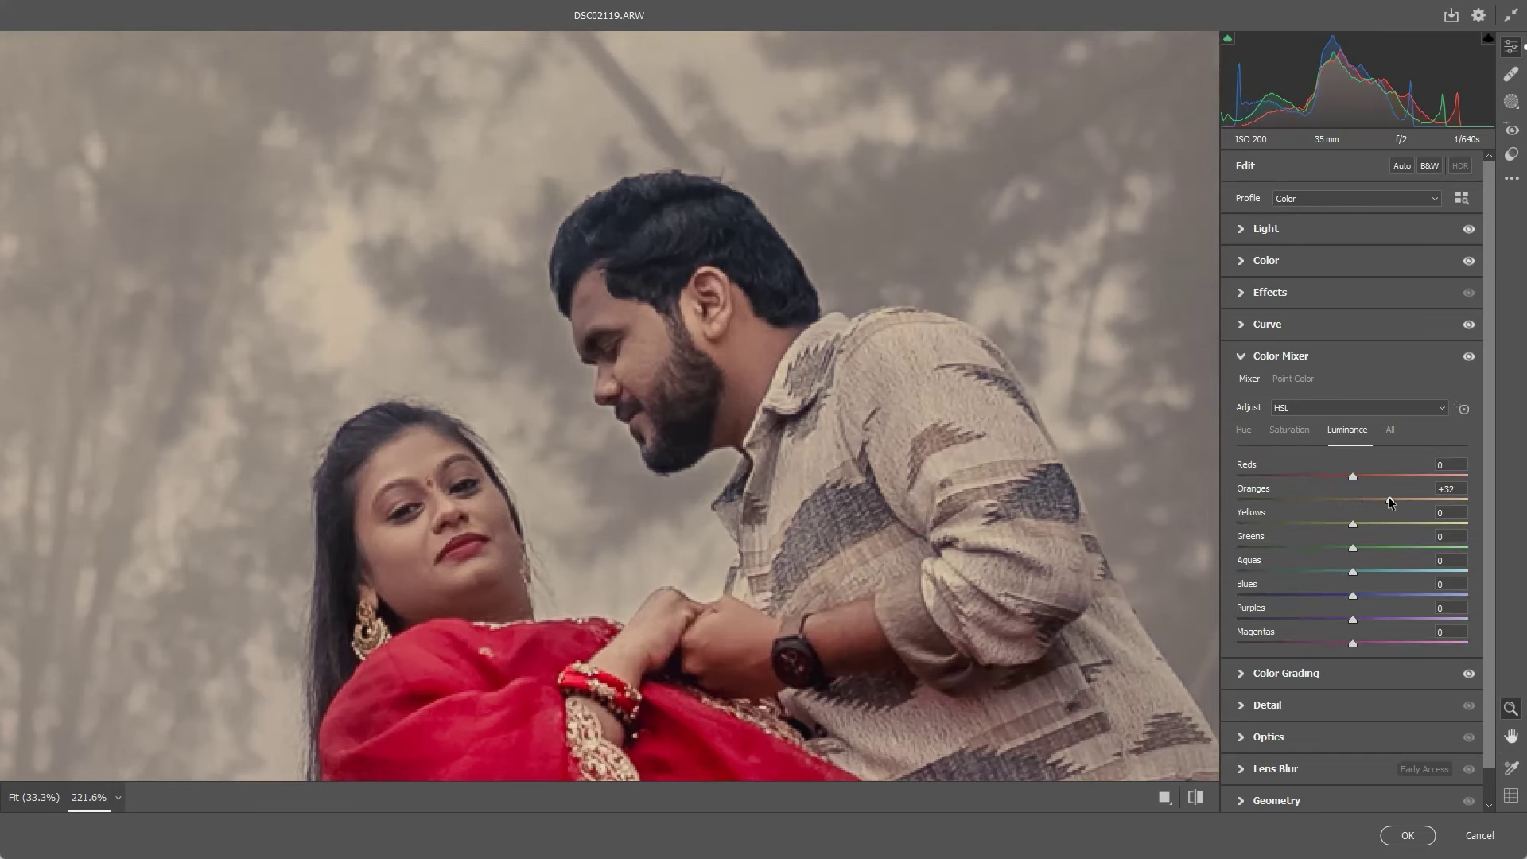
key("ctrl+0")
left_click(1387, 499)
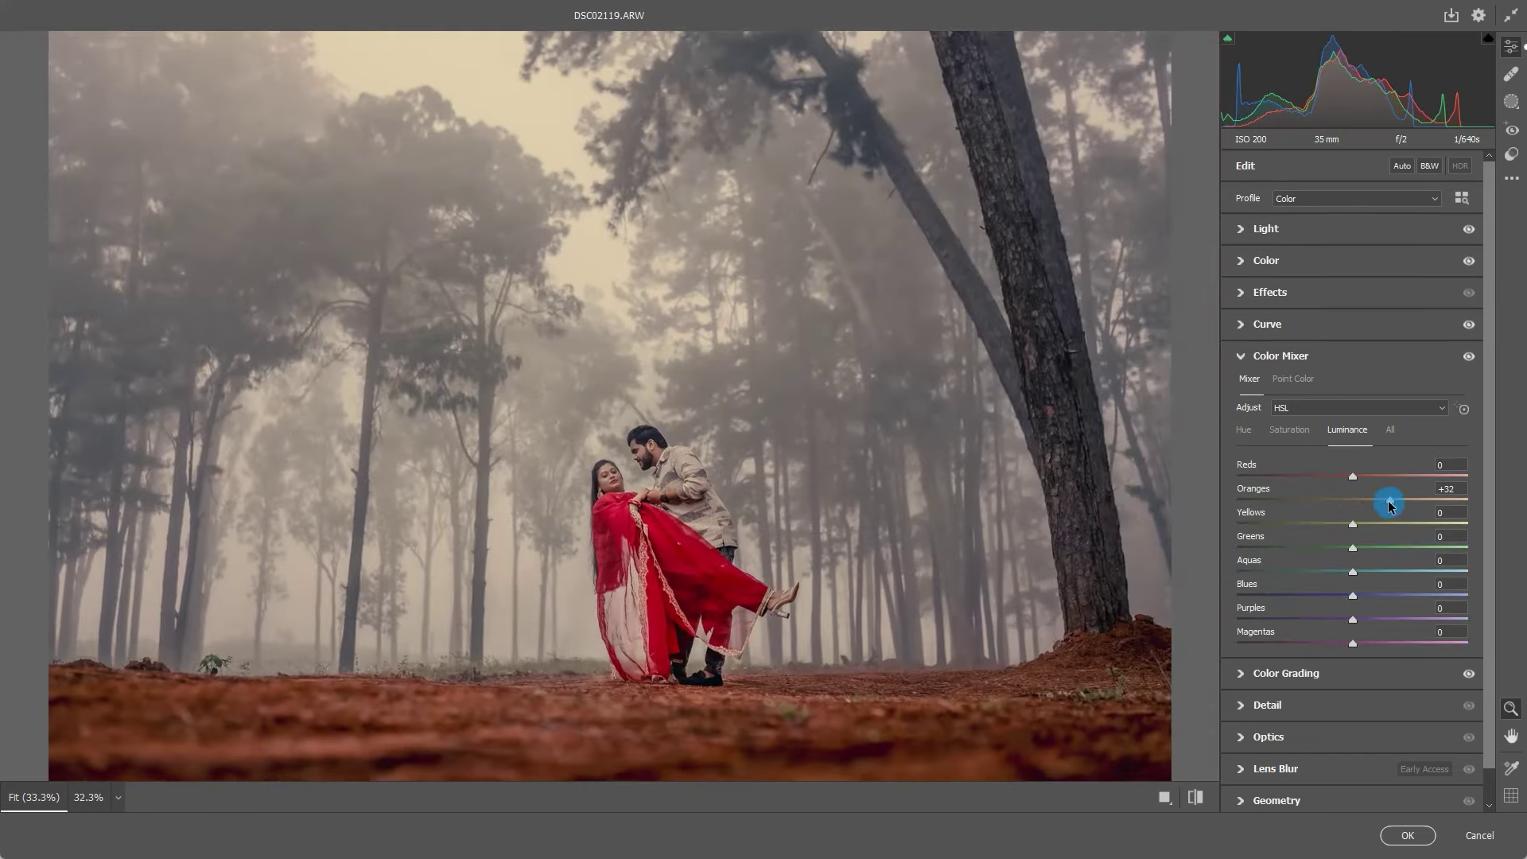
left_click_drag(1387, 499, 1381, 500)
- Pull the blue curve's highlight output down to 202 to warm the photo
left_click(1303, 262)
left_click(1283, 454)
left_click(1342, 352)
left_click(1386, 348)
left_click(1436, 398)
left_click_drag(1436, 398, 1440, 409)
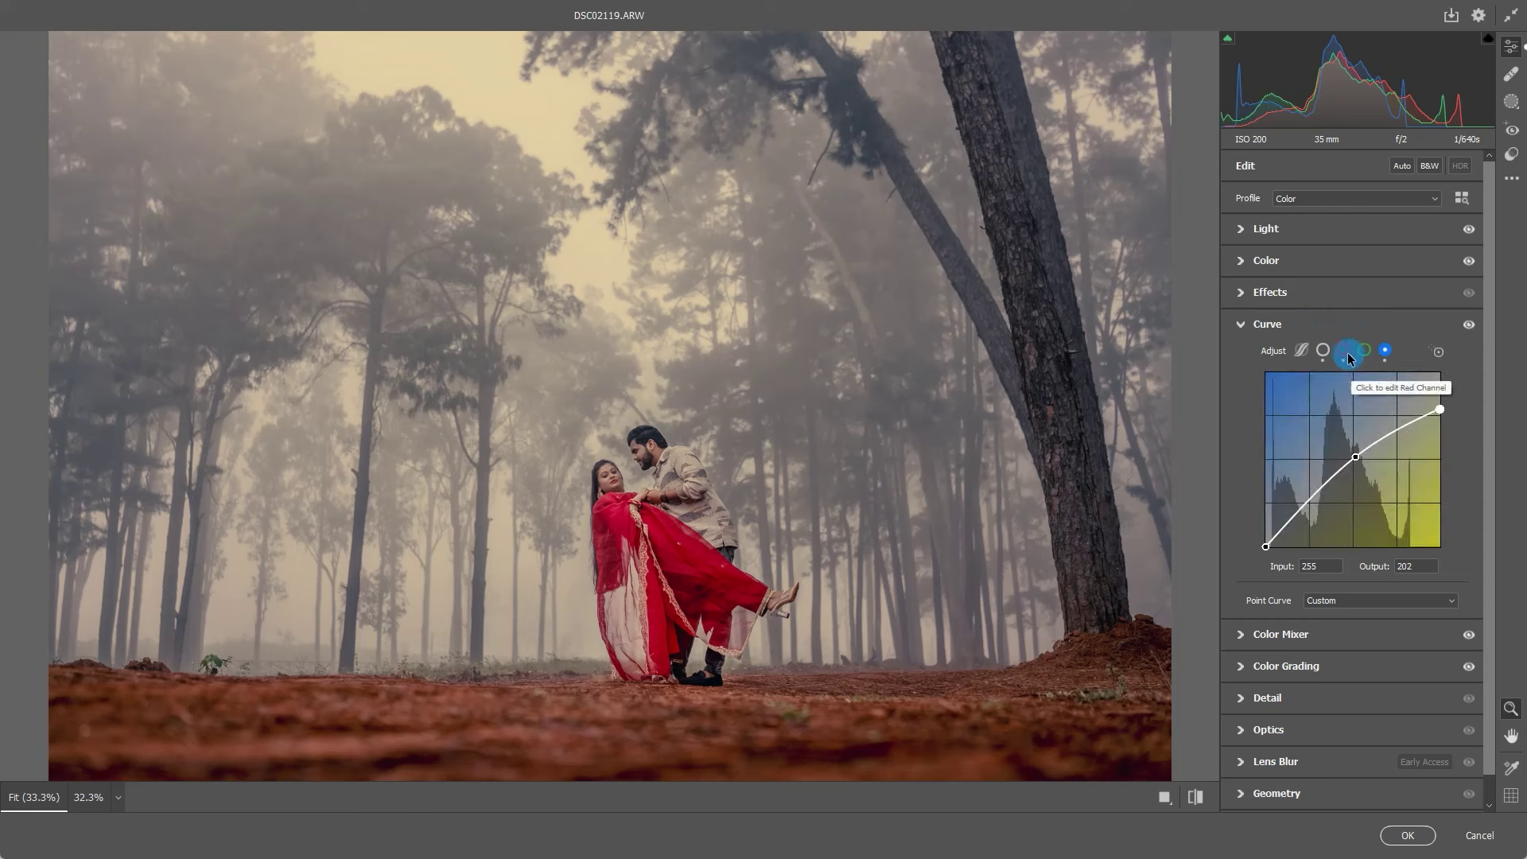
- Pull the green and red curves' highlight points inward
left_click(1364, 351)
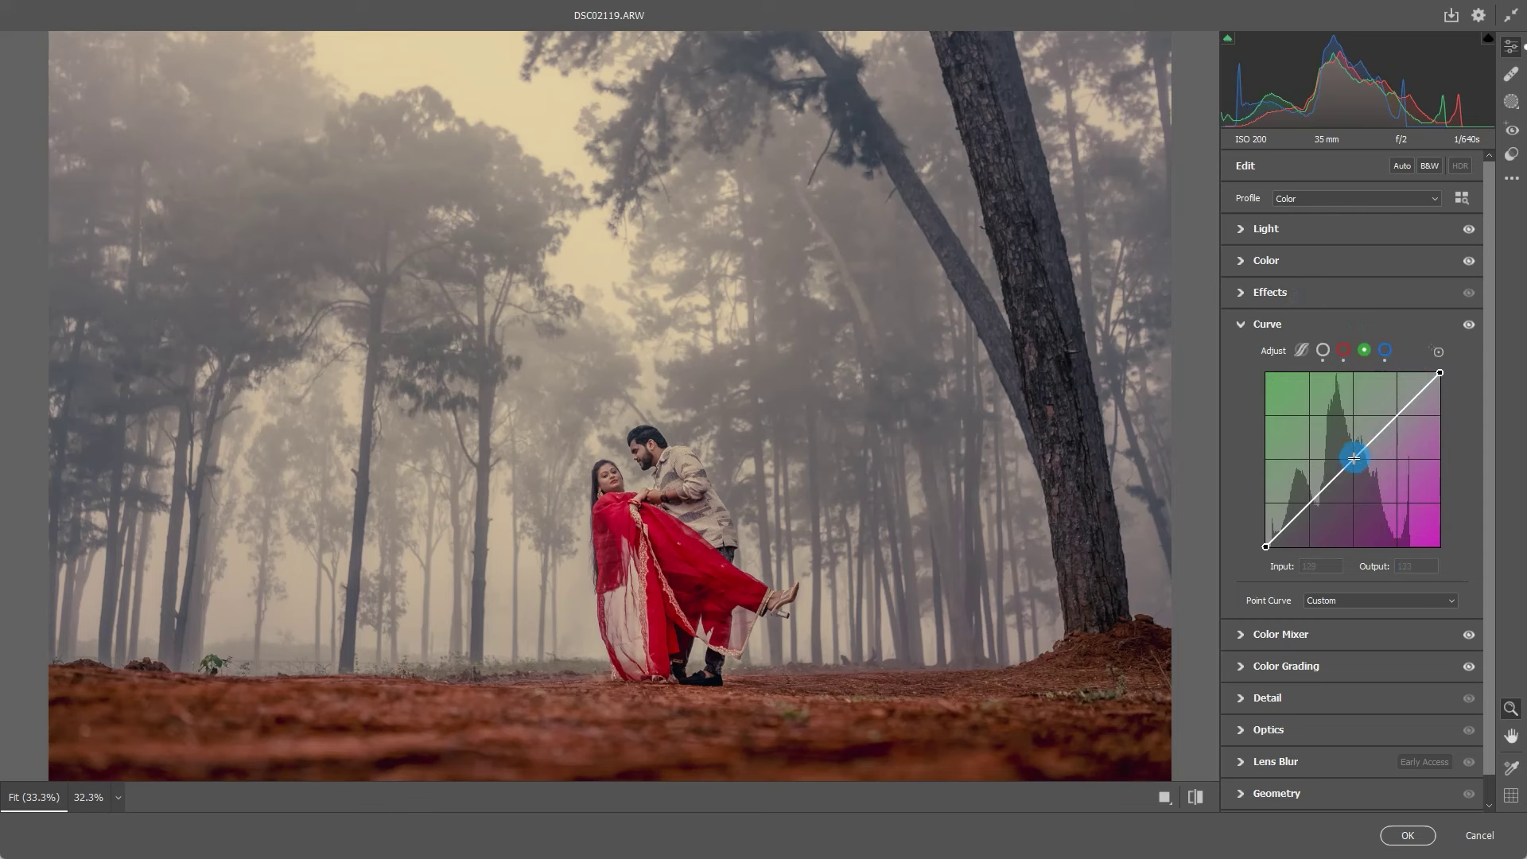
left_click(1354, 458)
left_click_drag(1440, 375, 1432, 376)
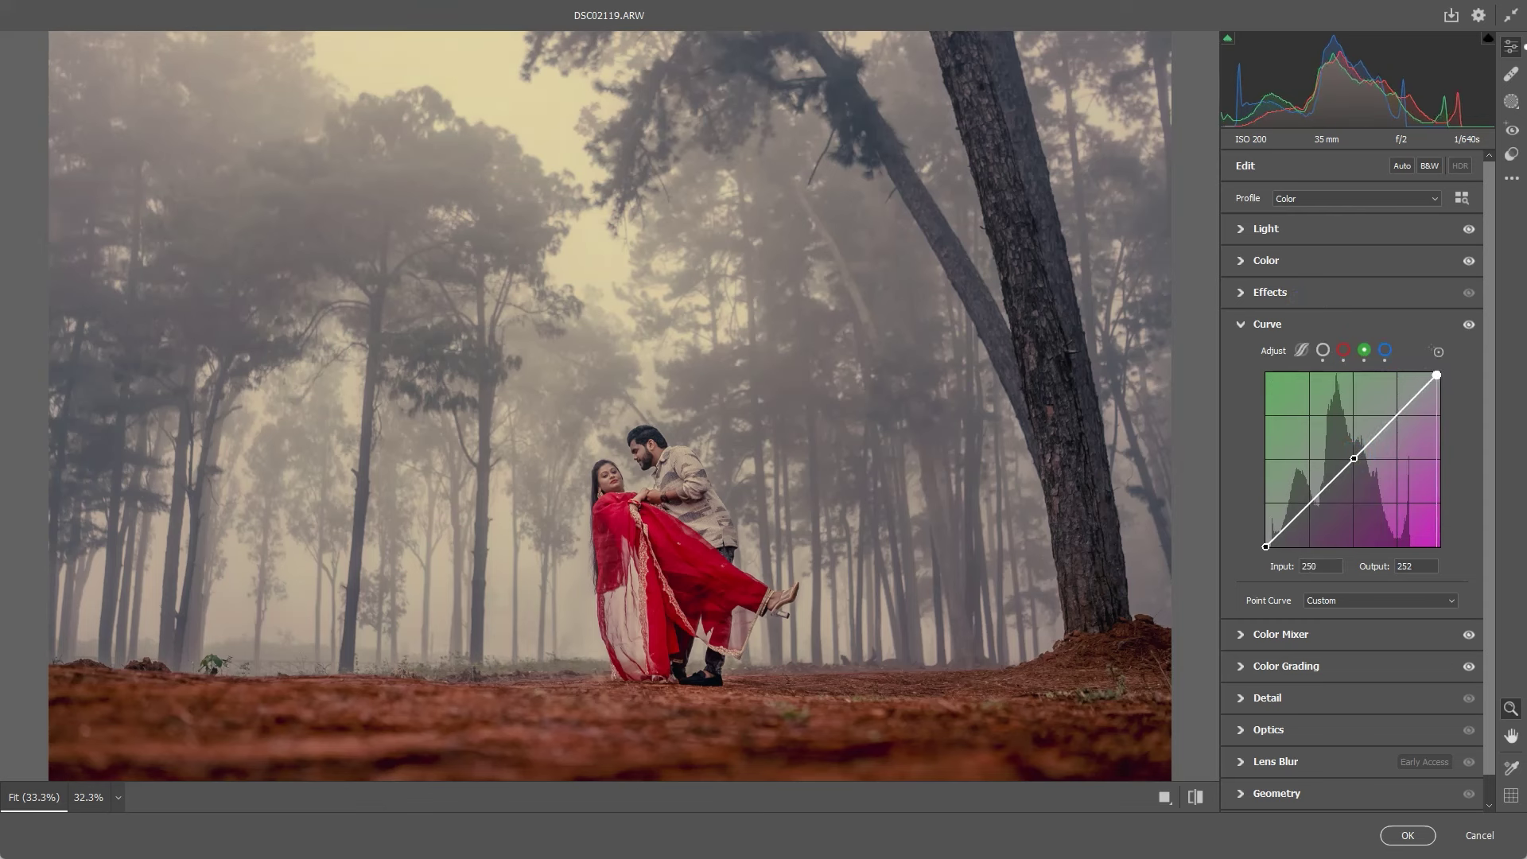
left_click(1344, 350)
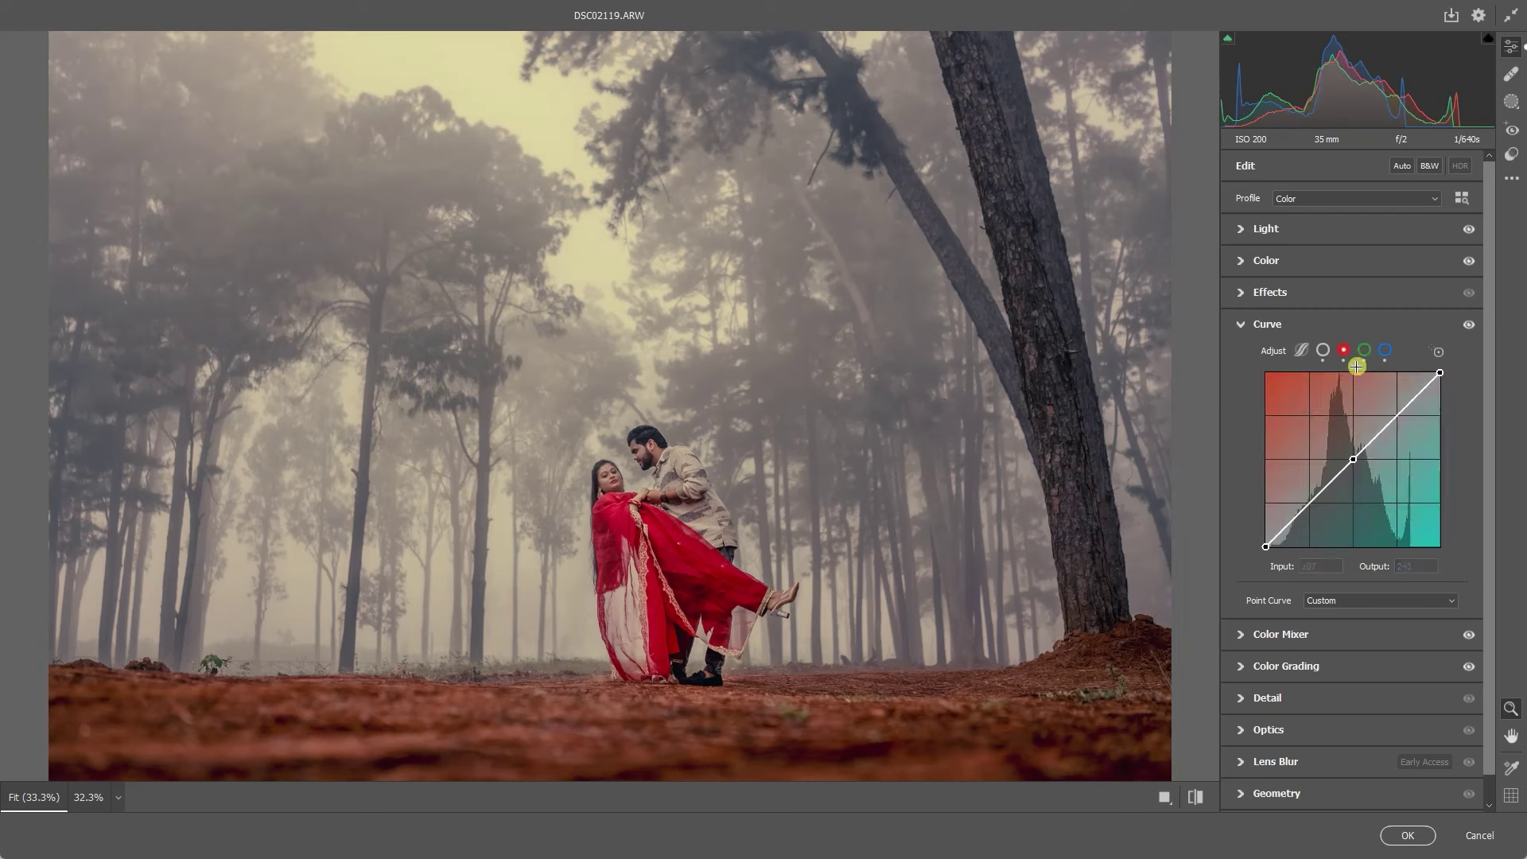
left_click_drag(1440, 374, 1433, 373)
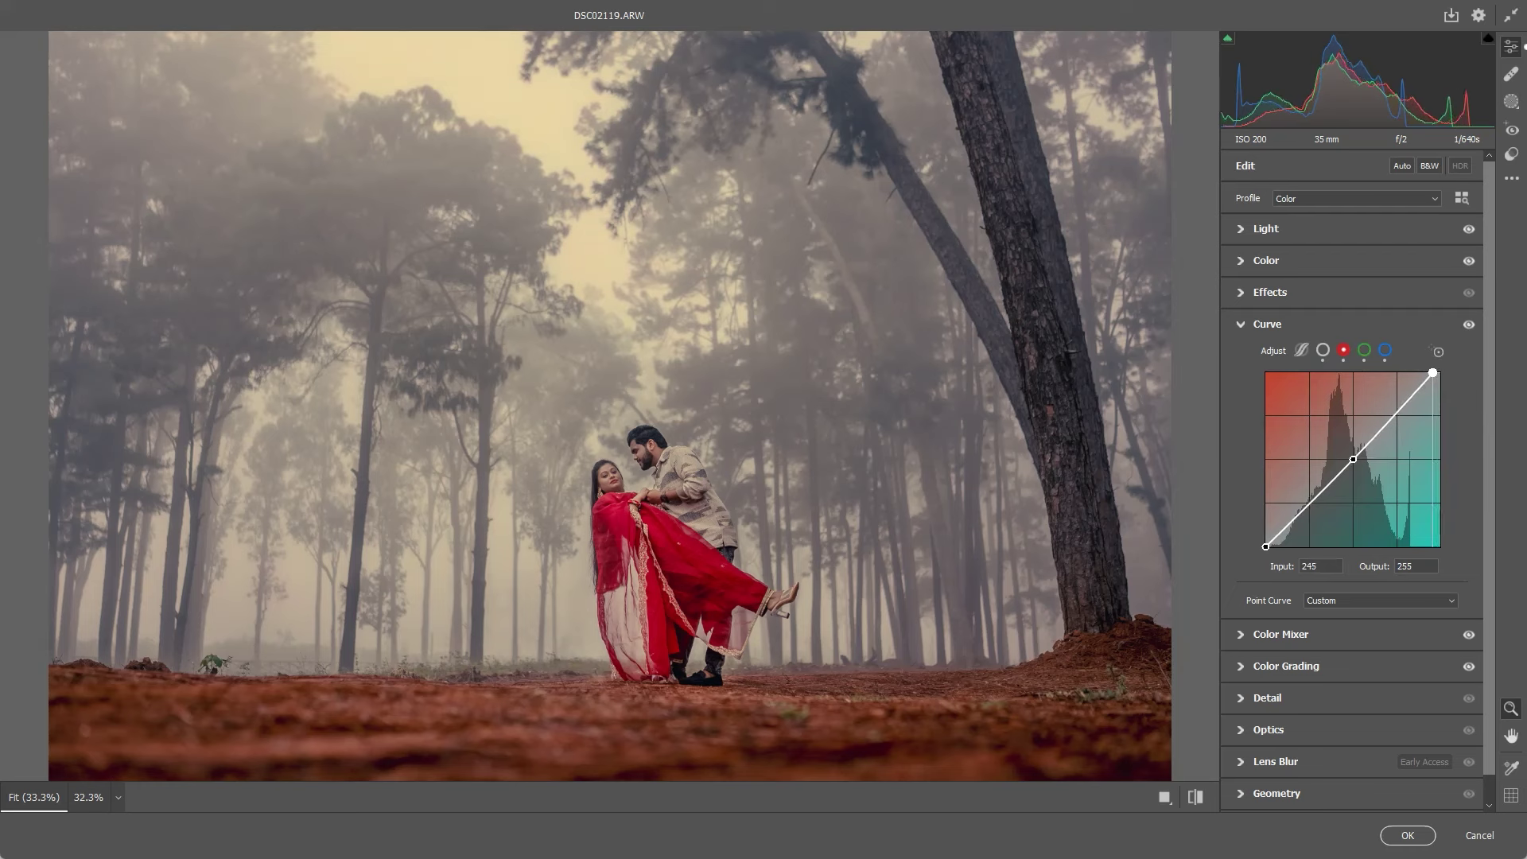
mouse_move(1265, 544)
left_mouse_down()
mouse_move(1254, 555)
mouse_move(1266, 526)
mouse_move(1266, 546)
left_mouse_up()
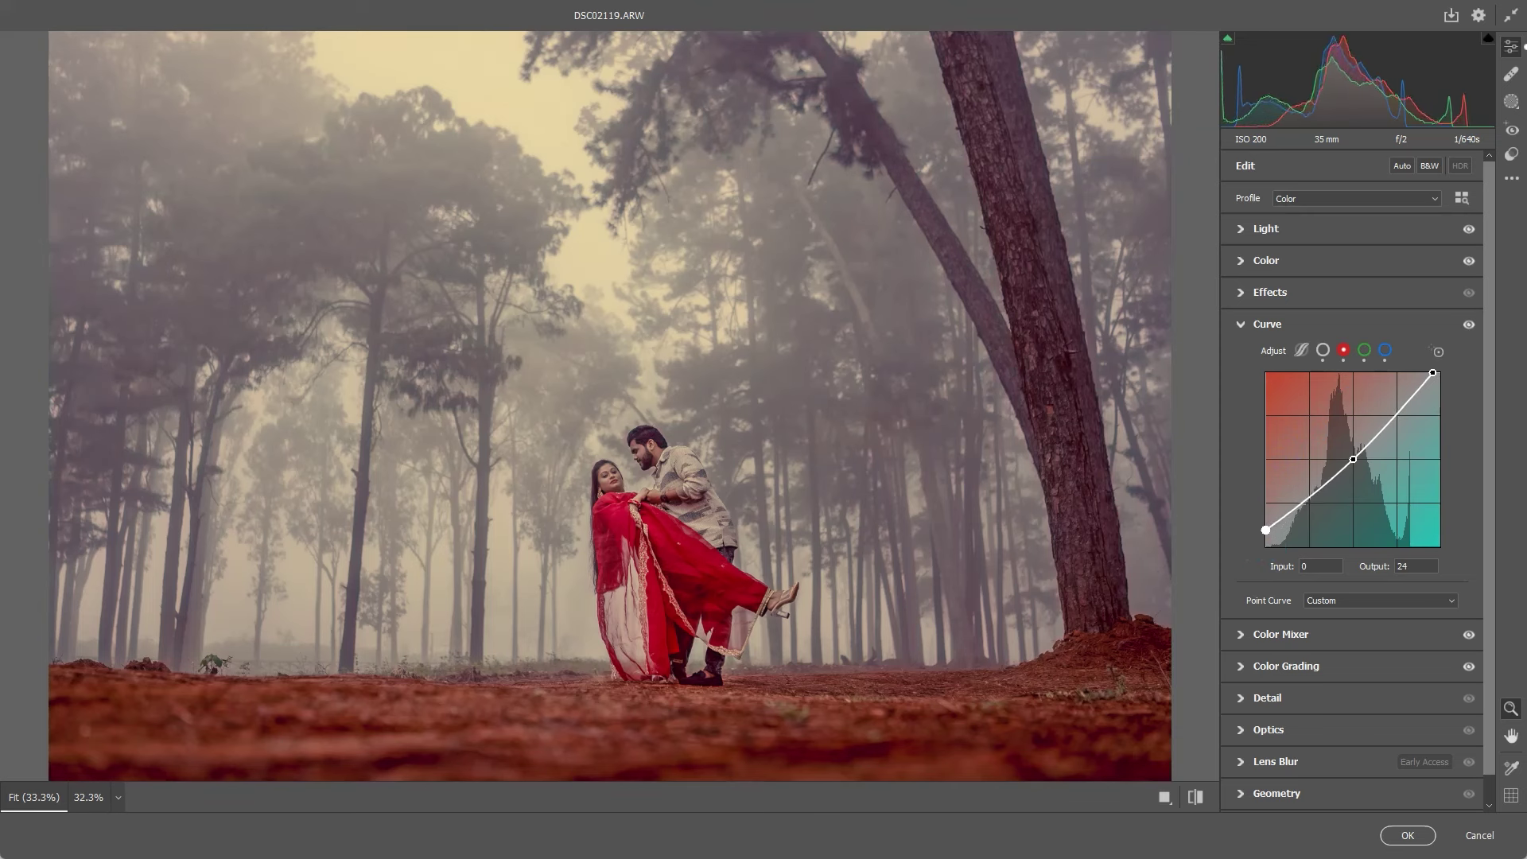
- Lift the blue curve's black point to output 6 and raise the RGB midpoint from 131 to 139
left_click(1385, 350)
left_click_drag(1265, 546, 1264, 527)
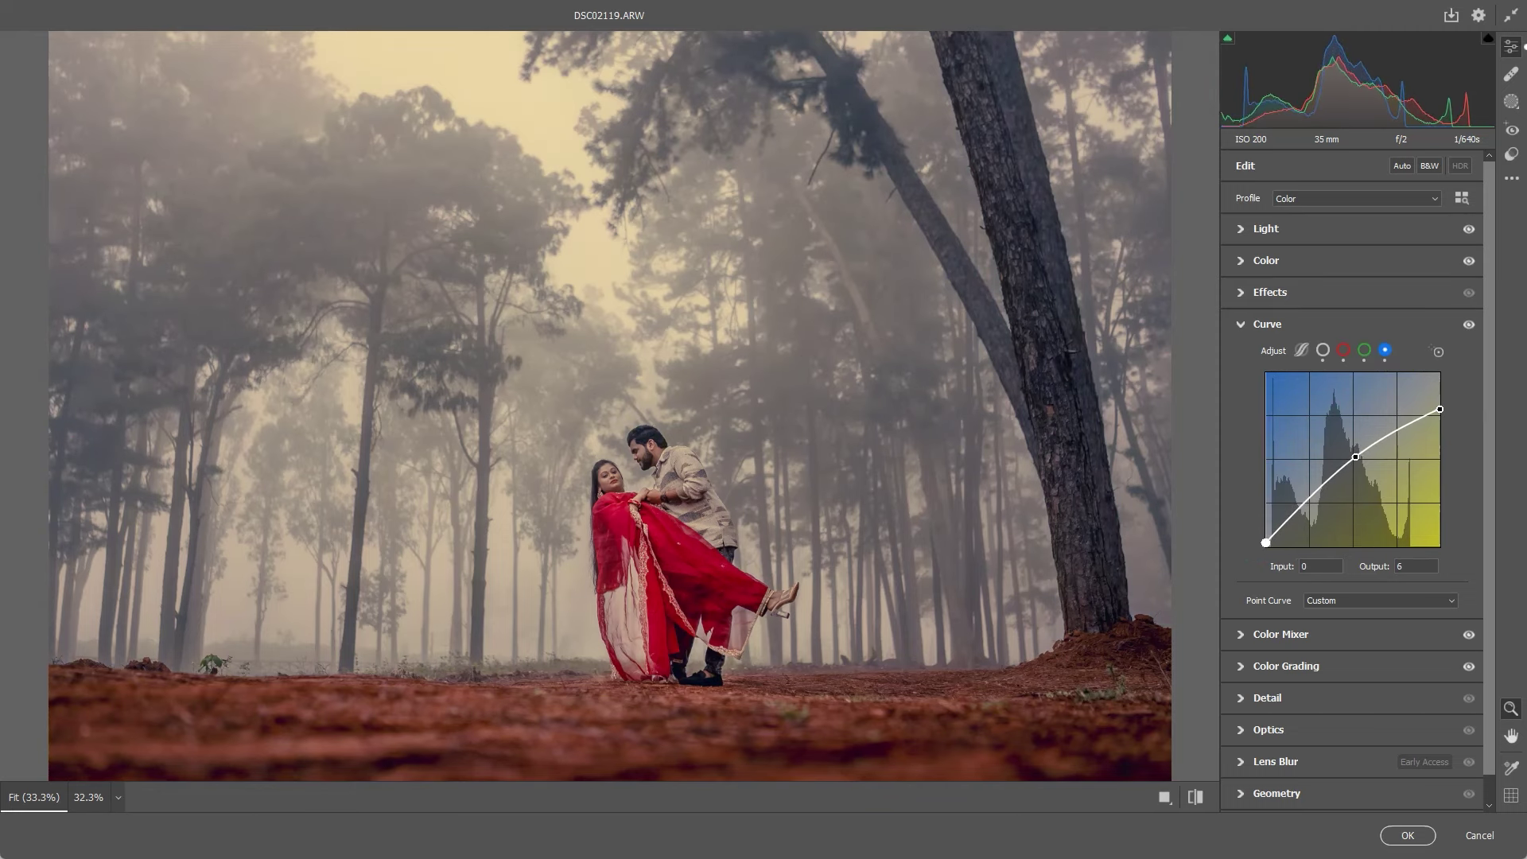
left_click(1301, 322)
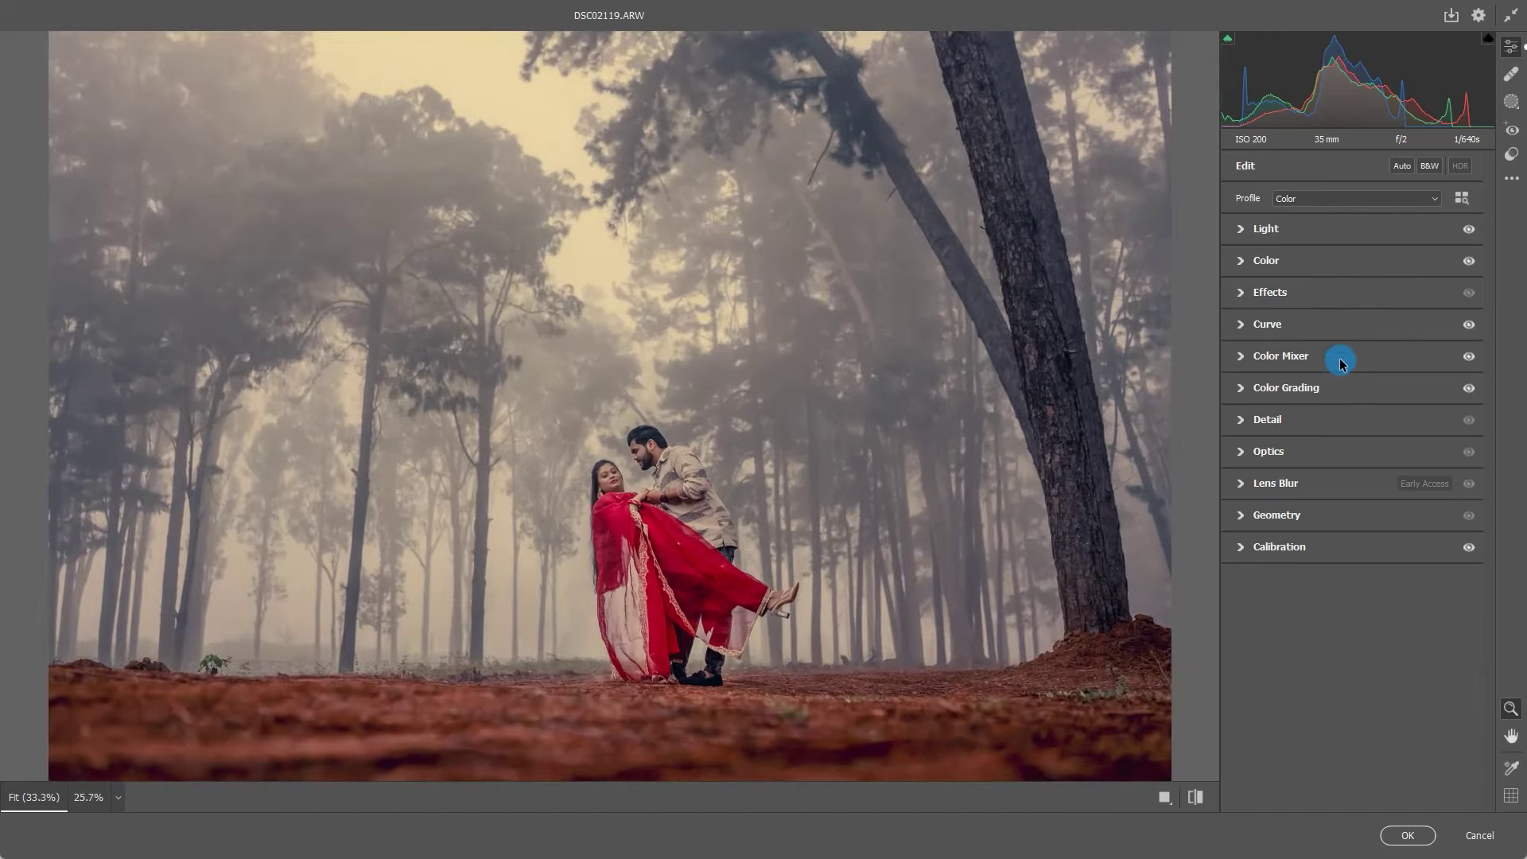
left_click(1324, 344)
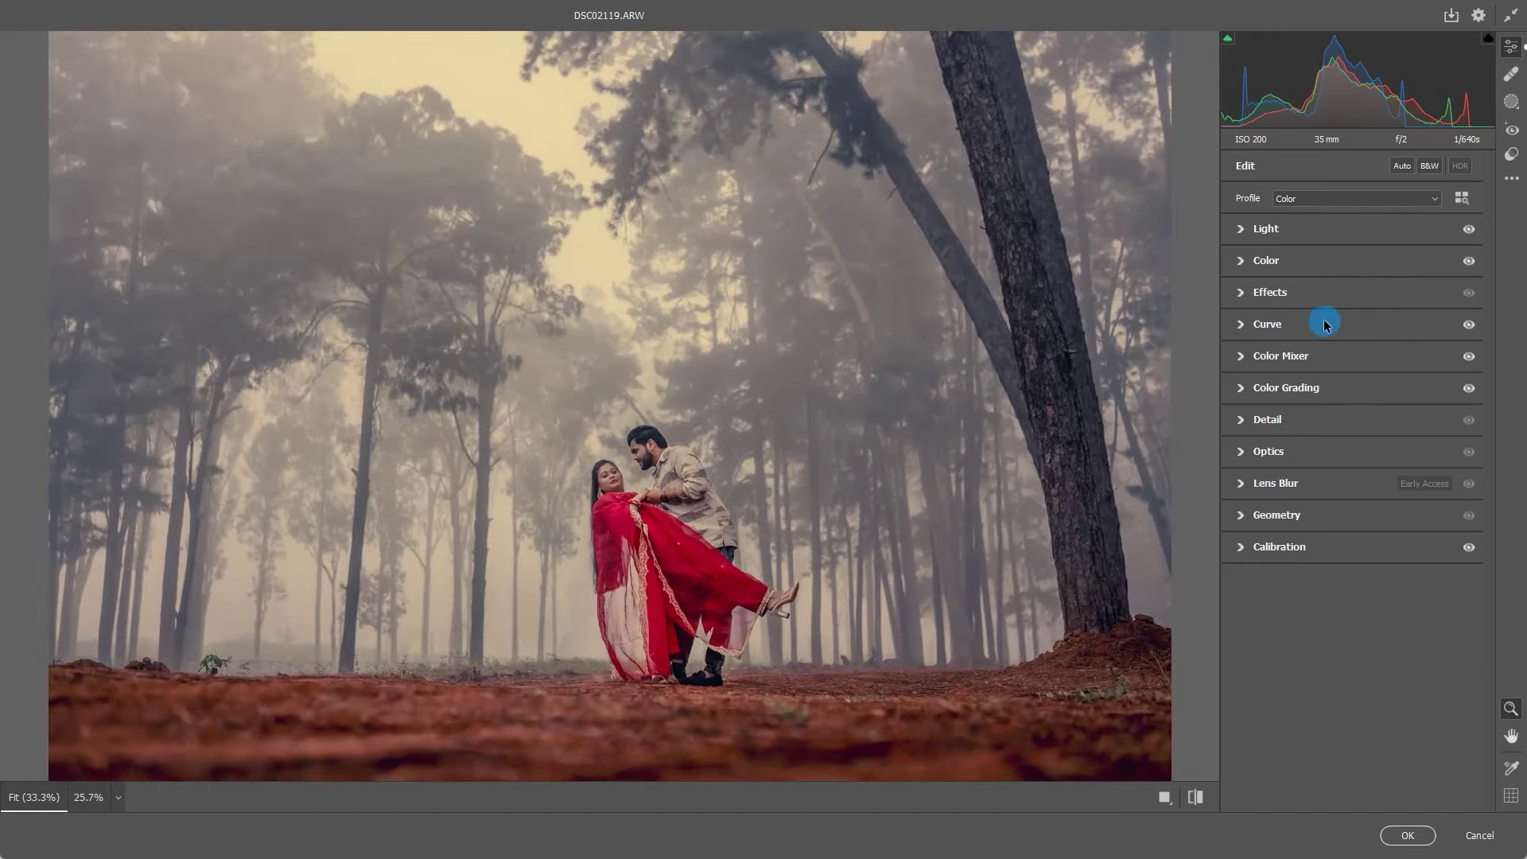
left_click(1320, 351)
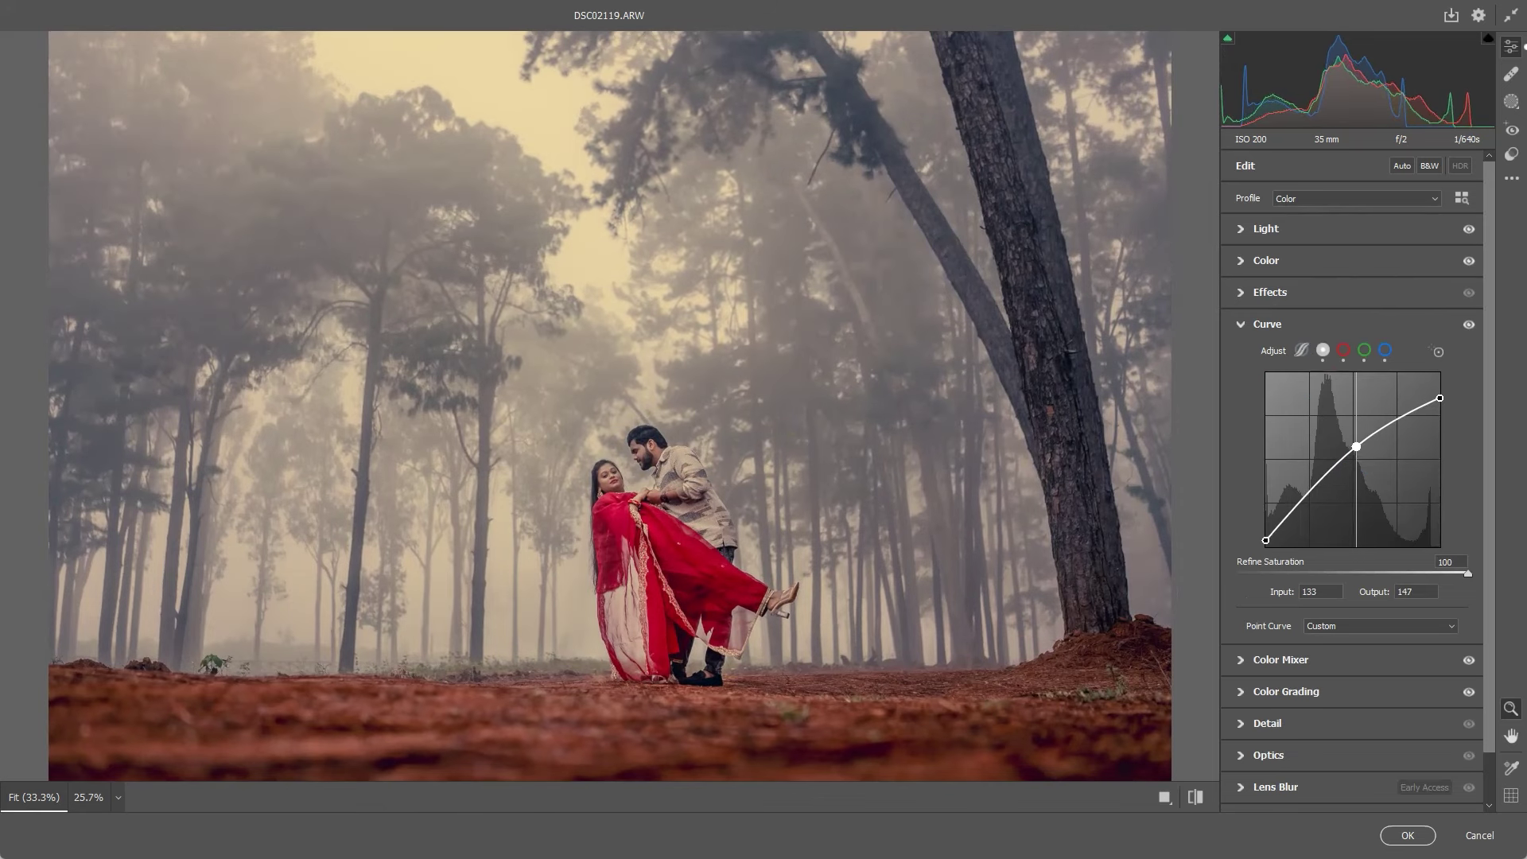
left_click_drag(1357, 450, 1356, 450)
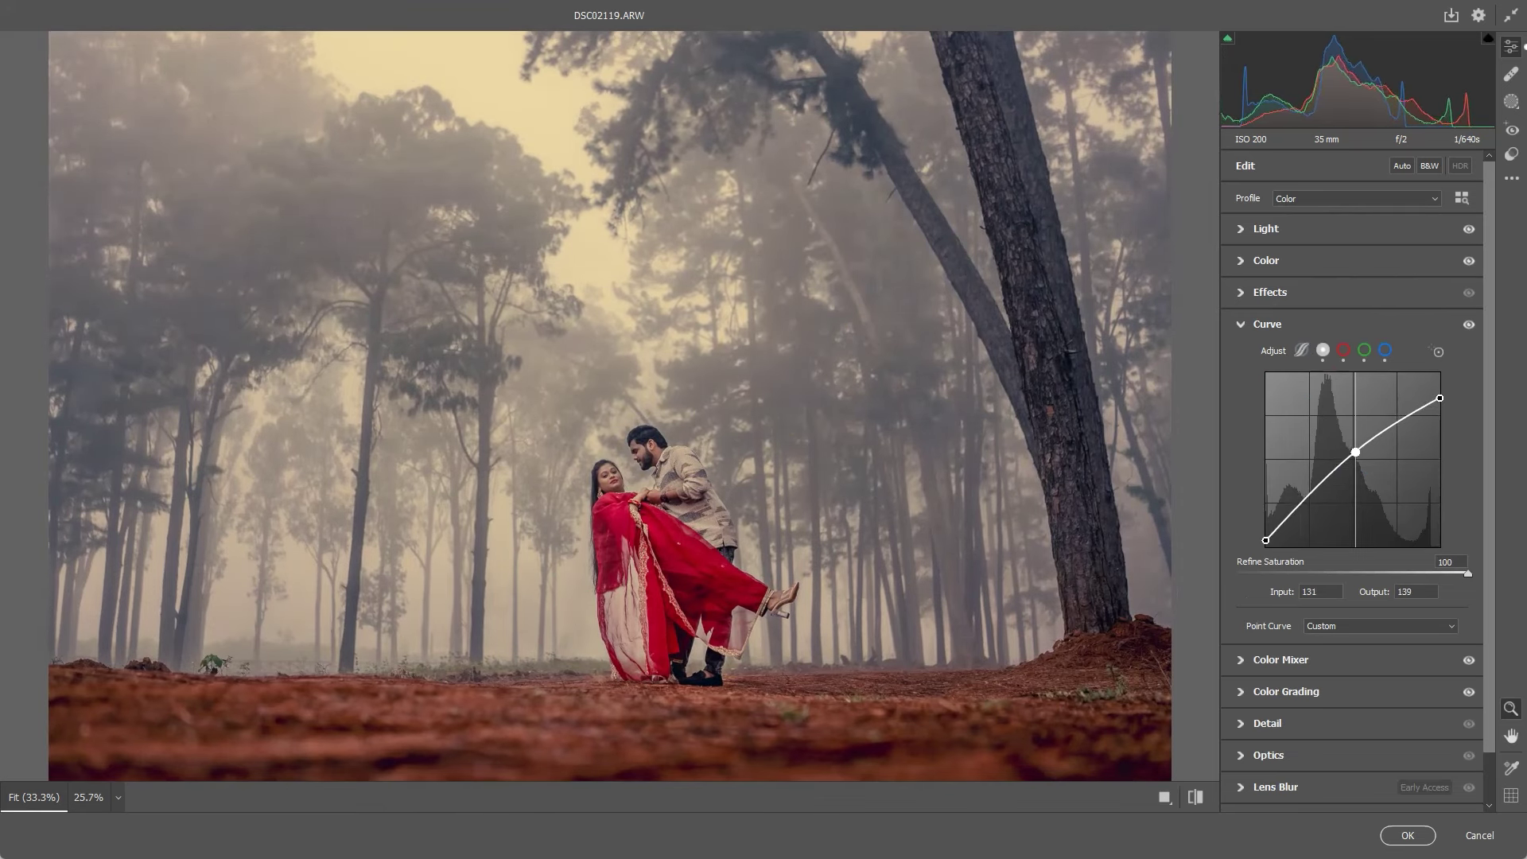
left_click(1298, 240)
left_click(1353, 268)
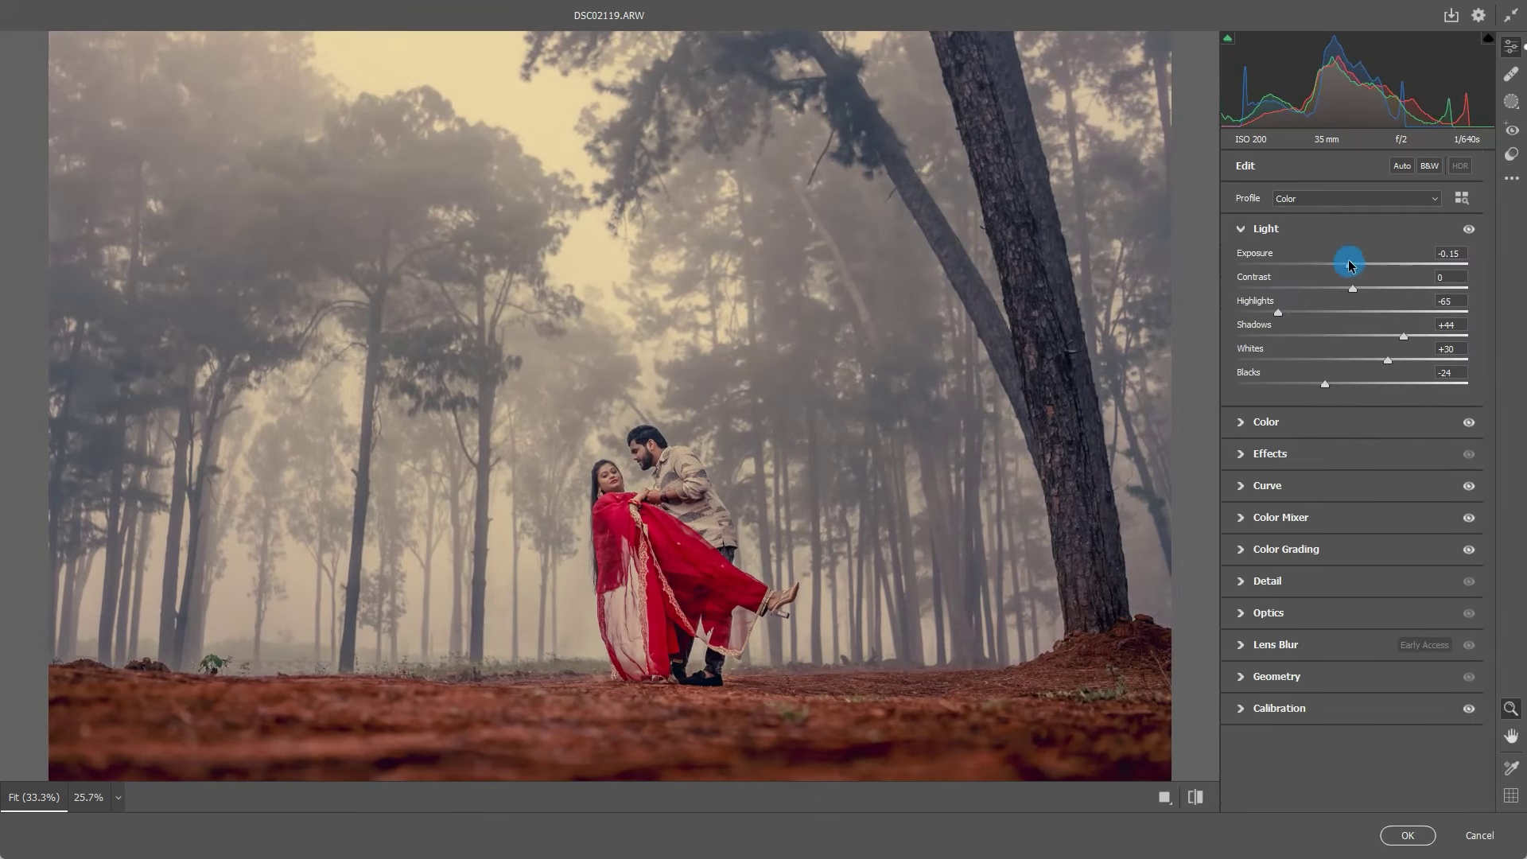
- Set Exposure −0.25, Contrast −10, Highlights −76 and Shadows +61 in the Light panel
left_click(1353, 288)
left_click_drag(1350, 264, 1348, 264)
left_click_drag(1404, 336, 1428, 337)
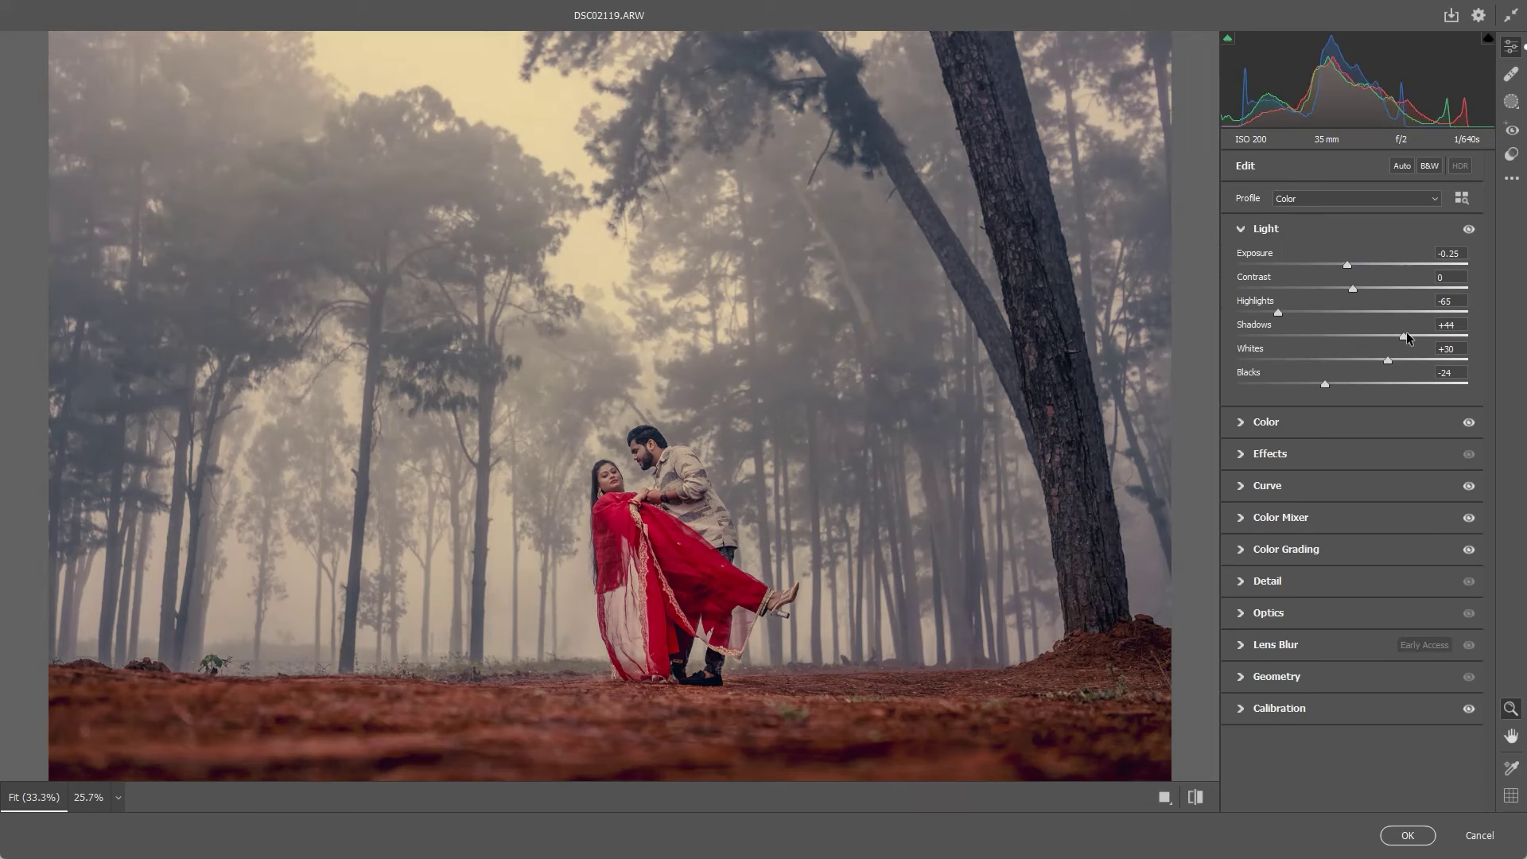
left_click(1355, 290)
mouse_move(1355, 291)
left_mouse_down()
mouse_move(1370, 293)
mouse_move(1342, 296)
mouse_move(1348, 264)
left_mouse_up()
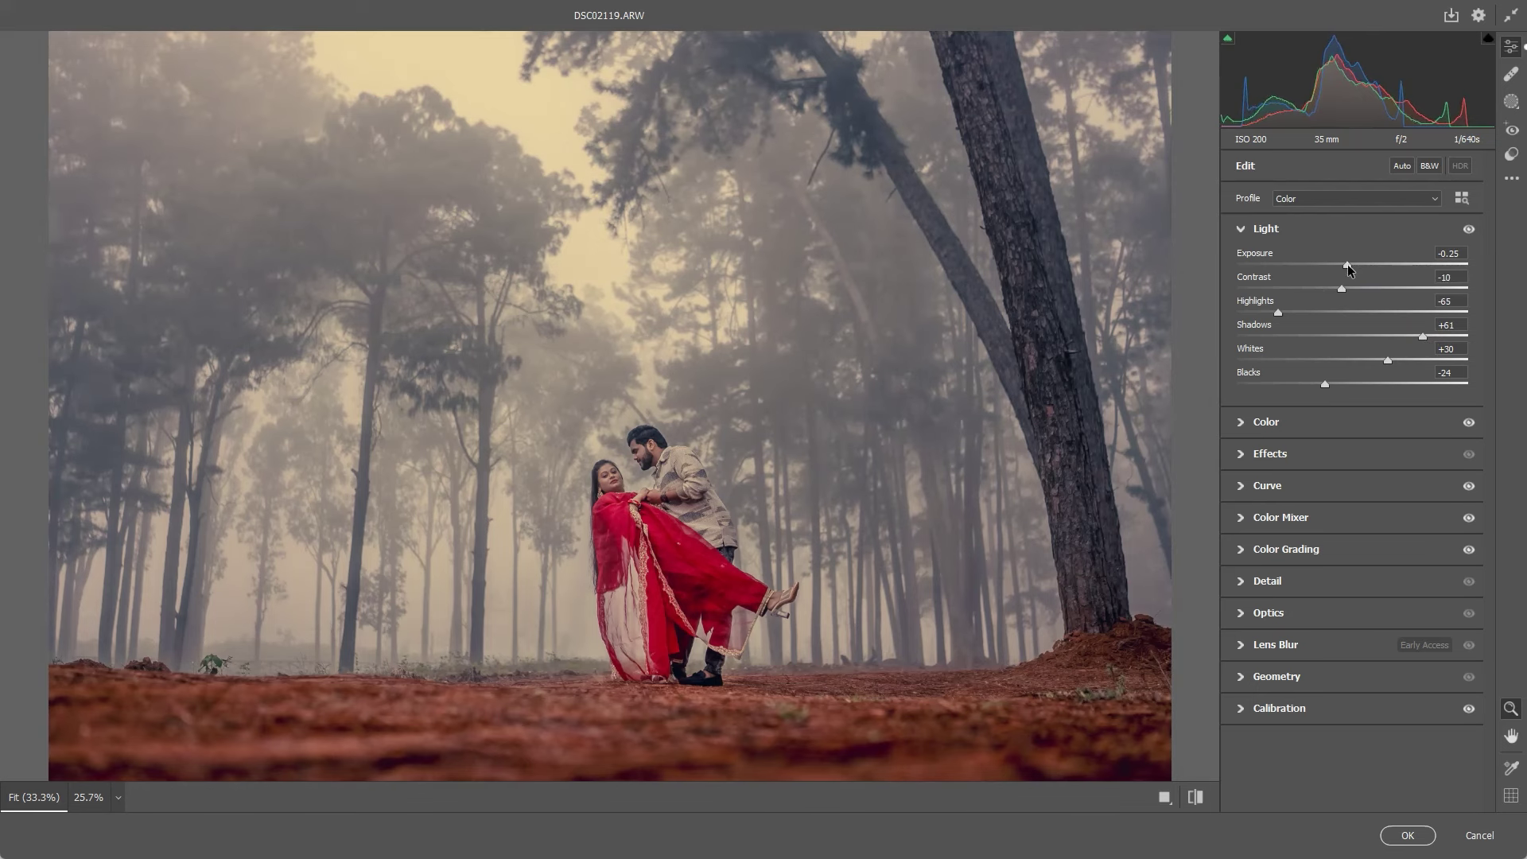
left_click_drag(1278, 313, 1280, 318)
- Zoom the preview out and compare the edit against the original photo
left_click(1152, 300, "alt")
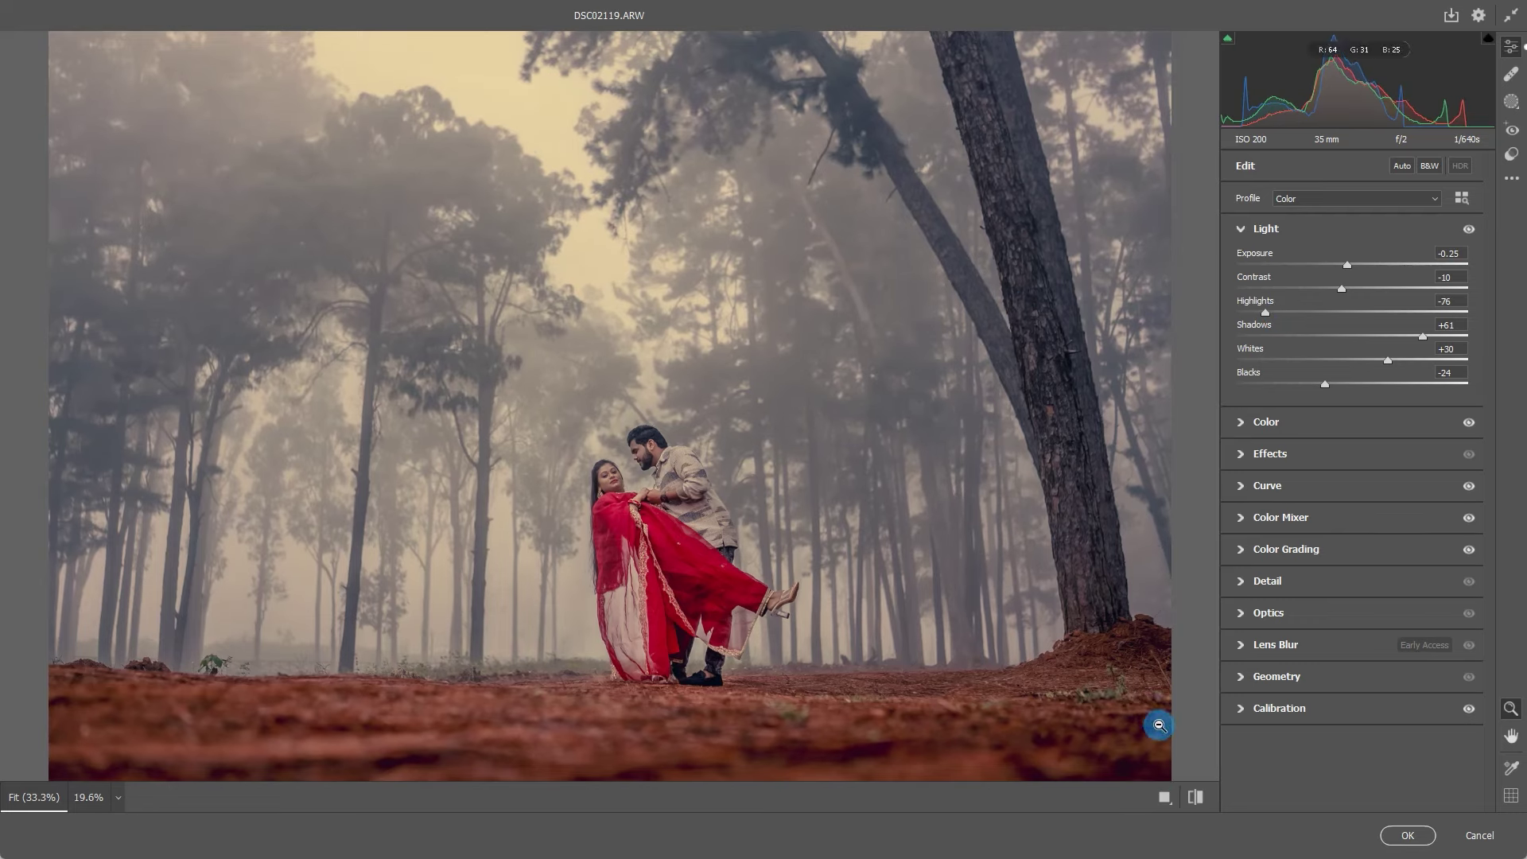
left_click(1195, 798)
left_click(1194, 797)
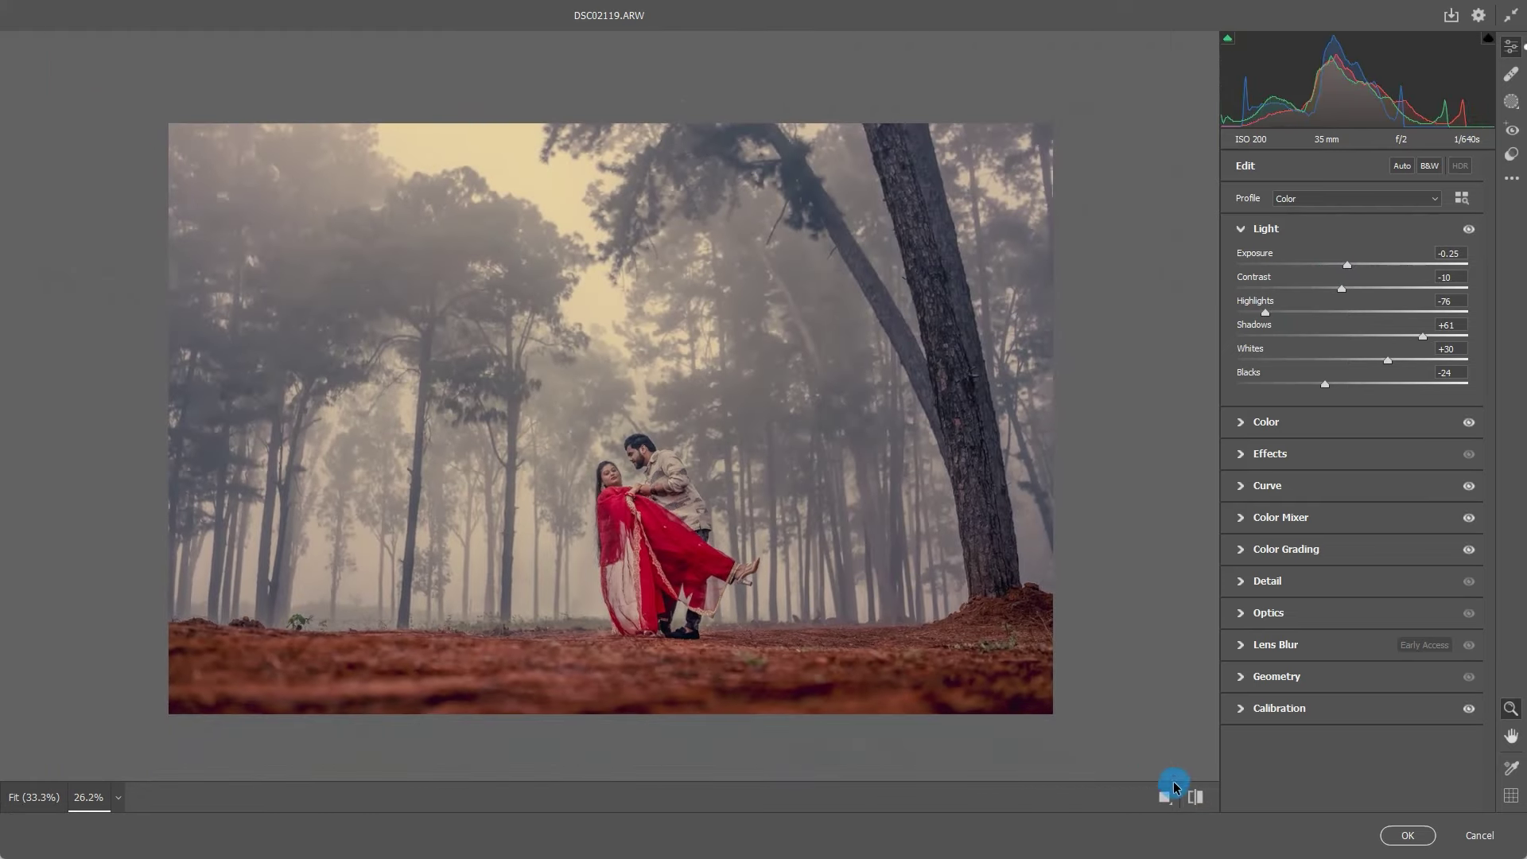
left_click(1196, 796)
left_click(1195, 796)
left_click(1195, 797)
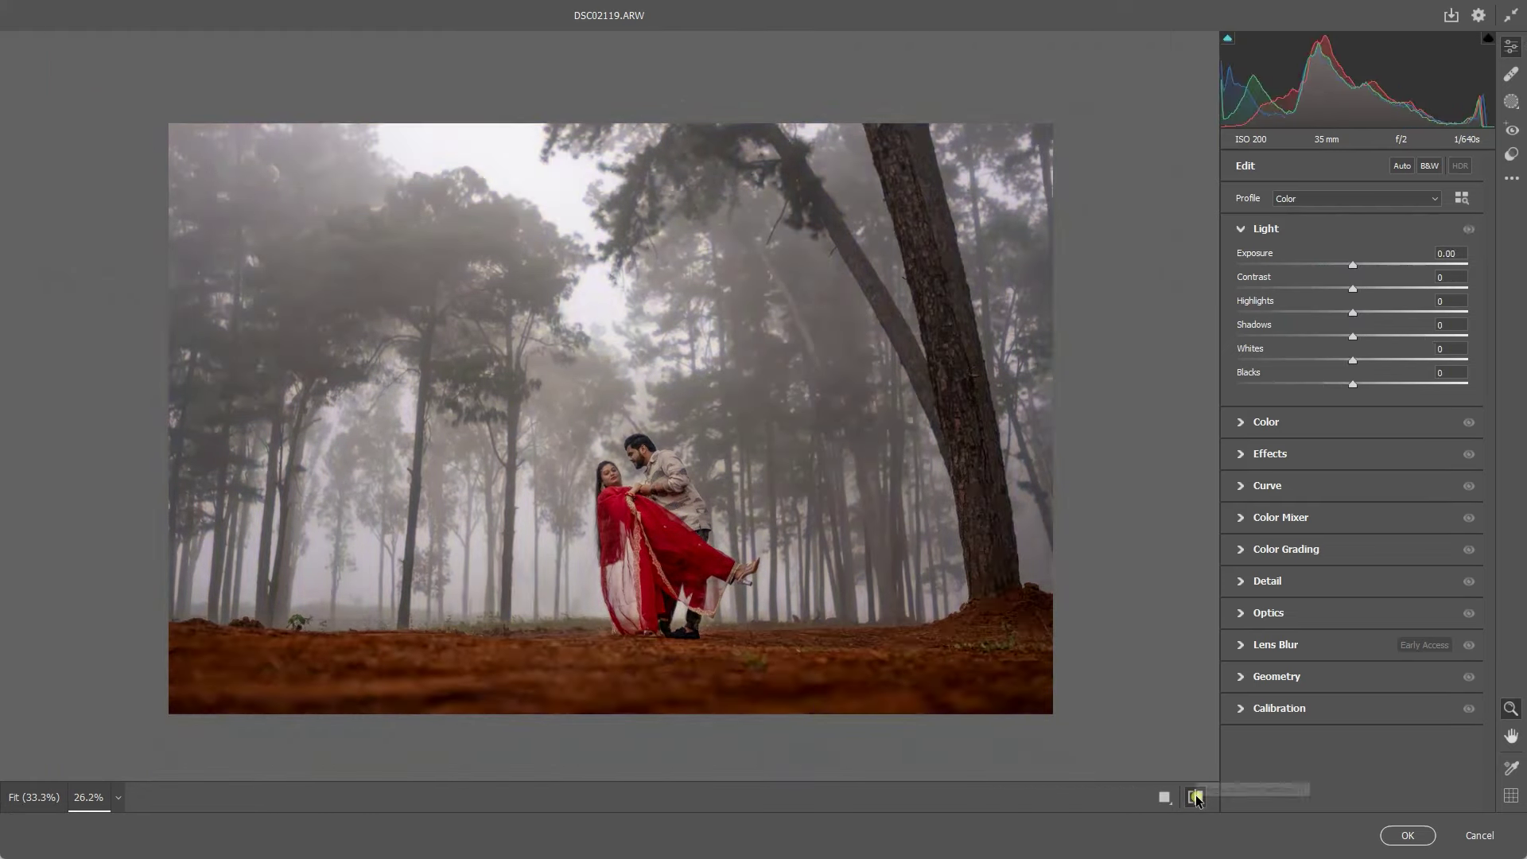
left_click(619, 482)
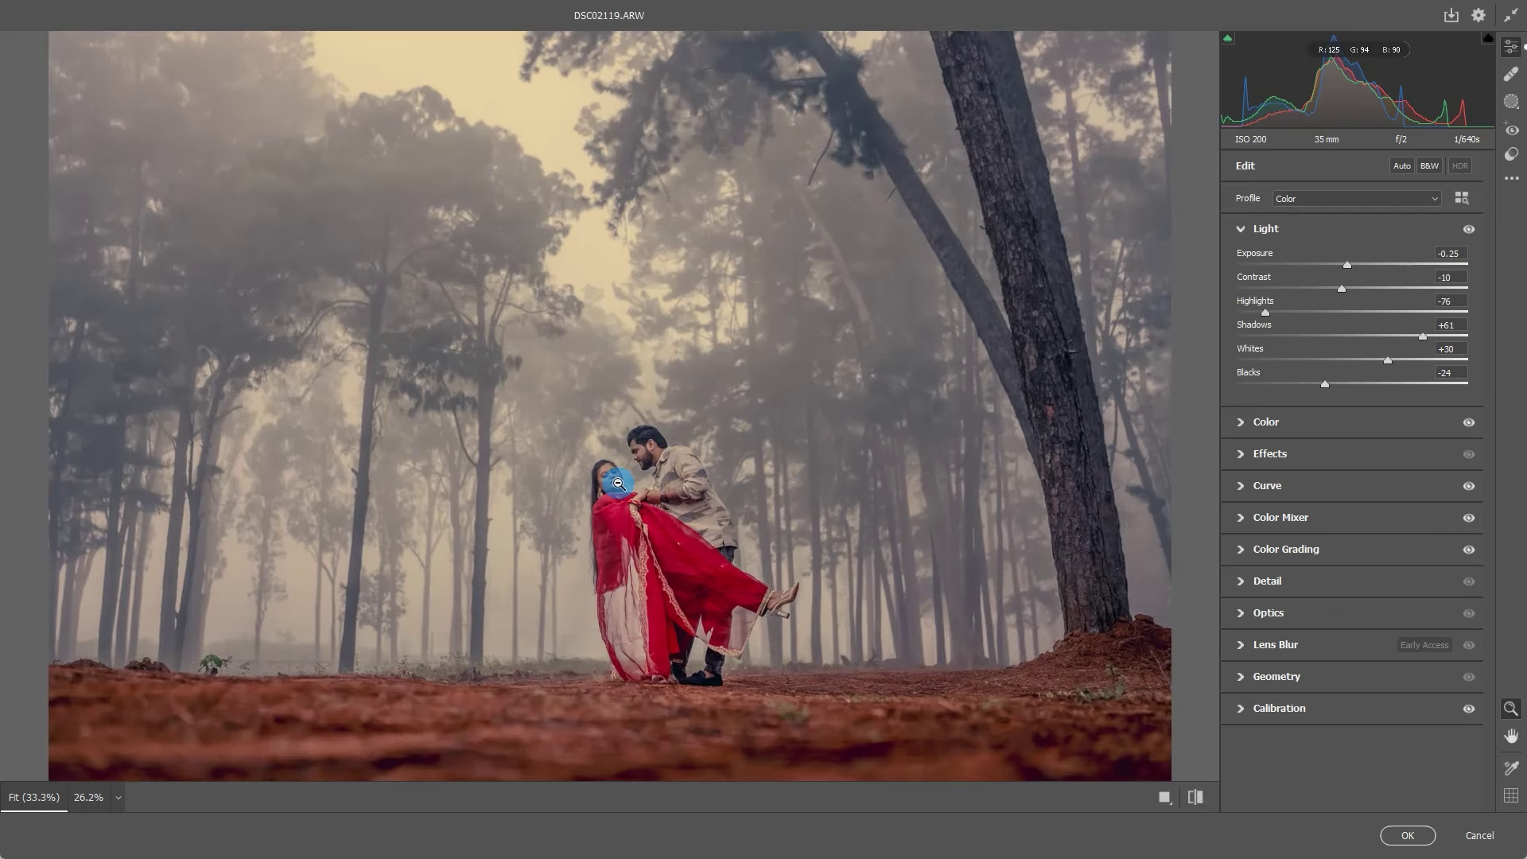
- Warm the colour Temperature to +8 and fit the whole photo in the preview
left_click(1303, 426)
left_click(1357, 324)
left_click_drag(1357, 324, 1361, 322)
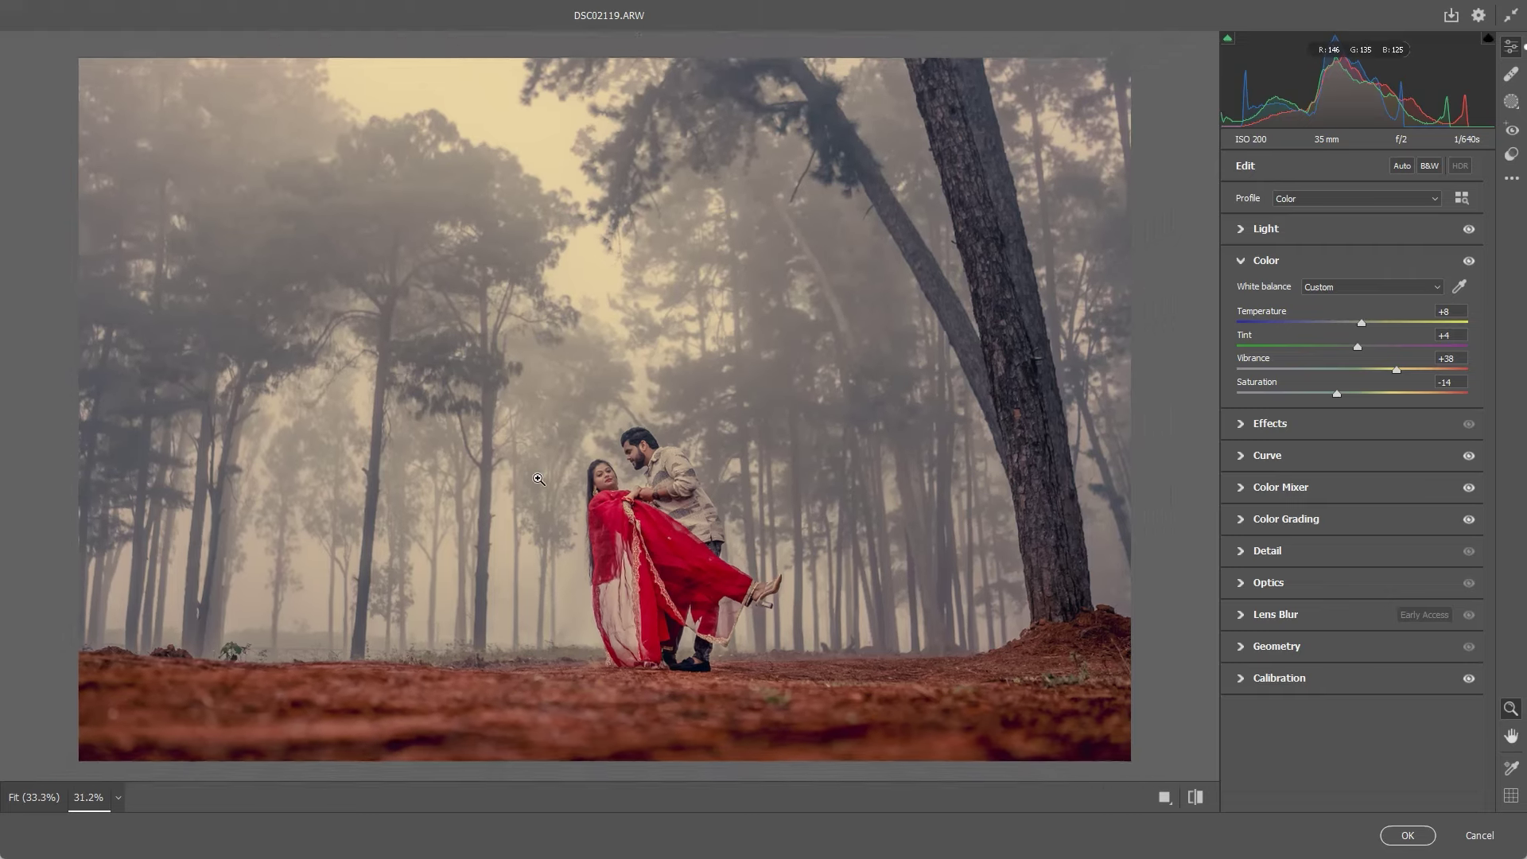
left_click(494, 460)
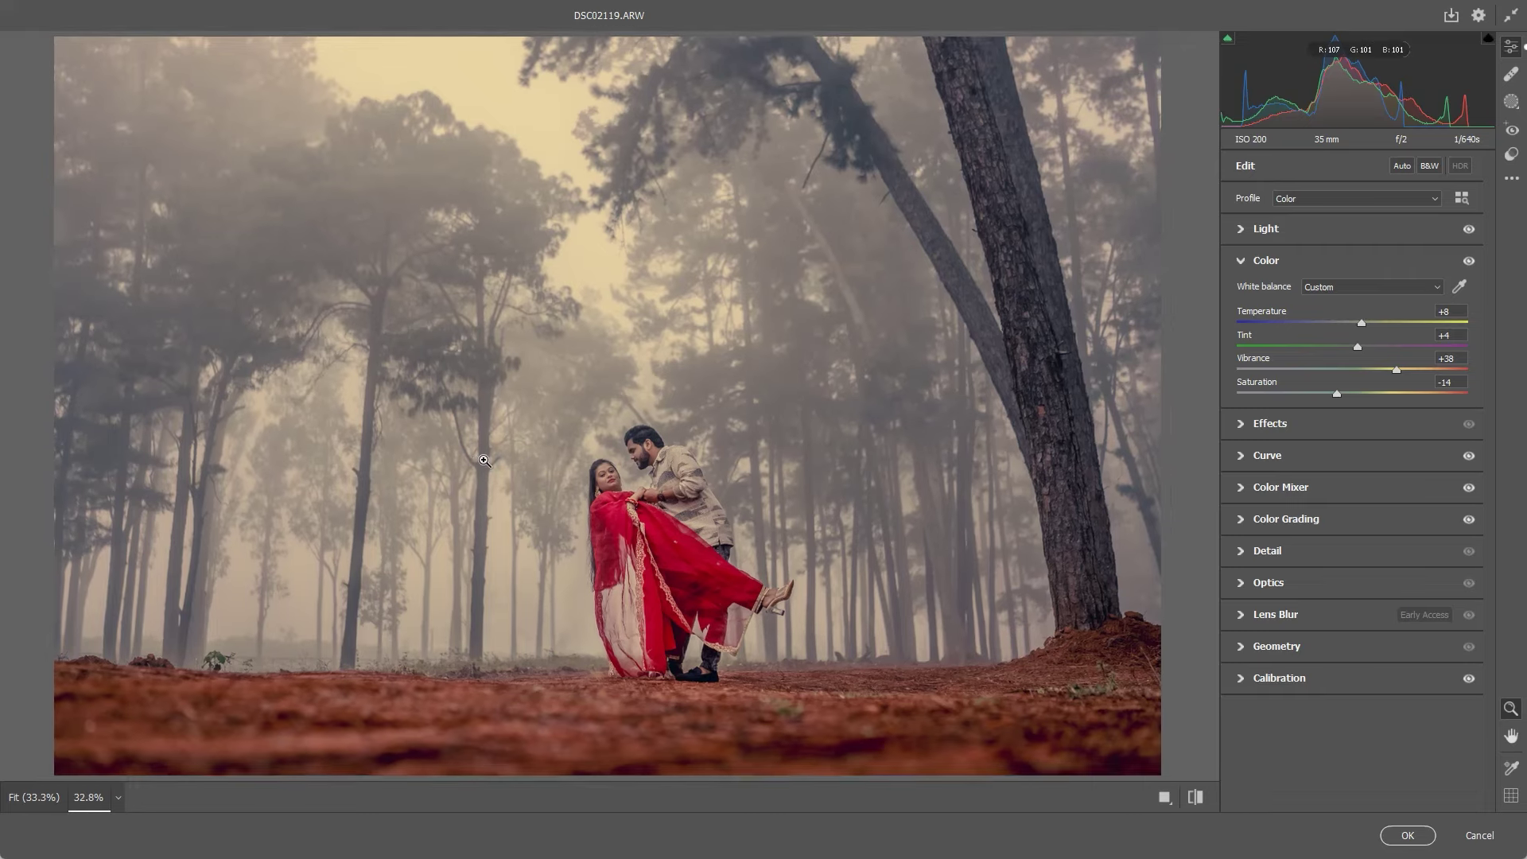
left_click(1285, 551)
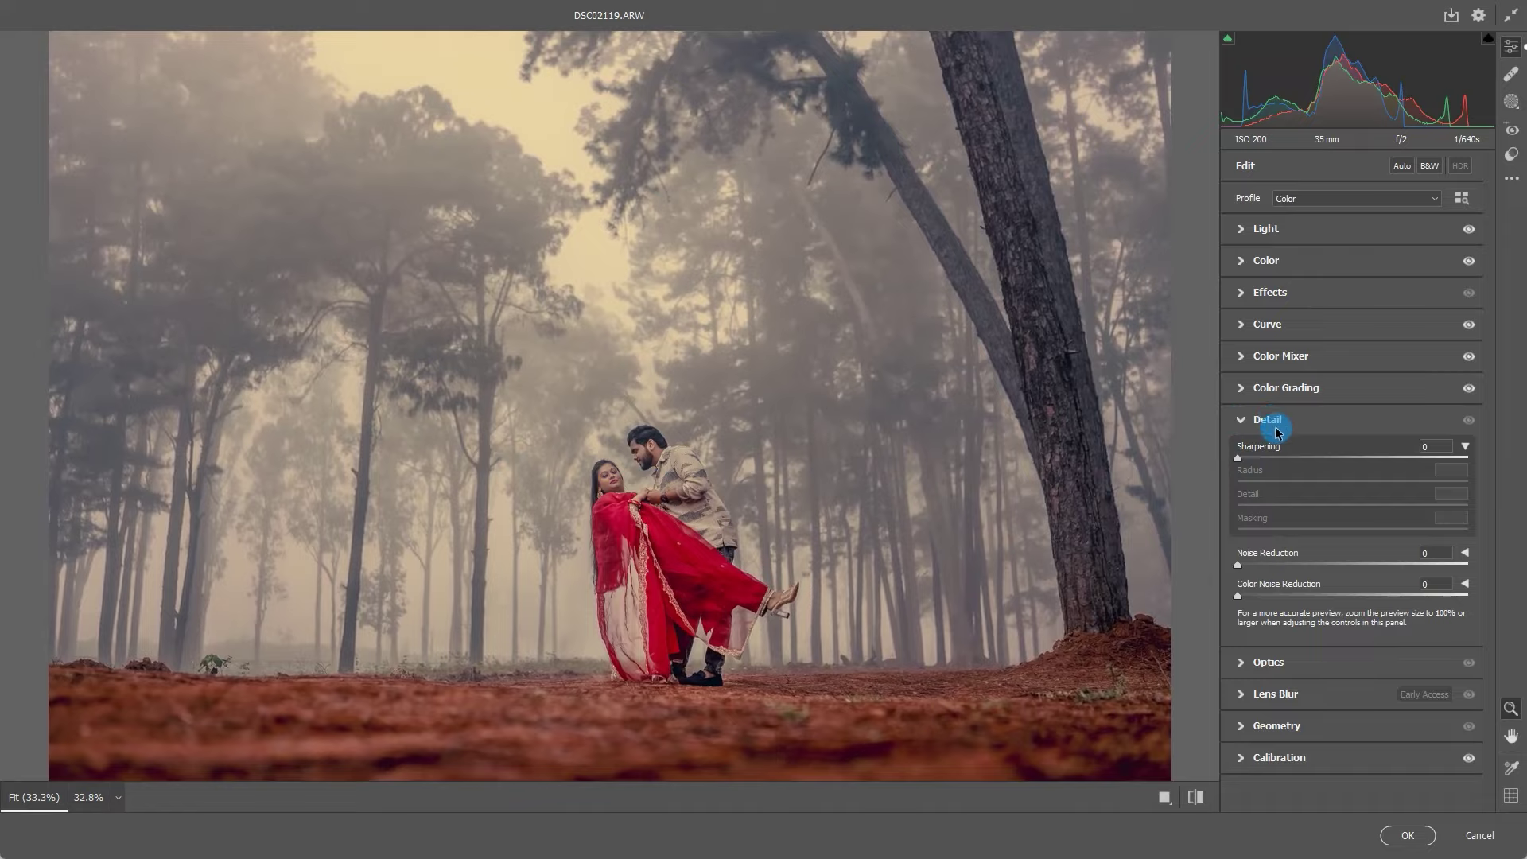
- Set Detail to Sharpening 31, Masking 22, Noise Reduction 20 and Color Noise Reduction 19
left_click_drag(633, 478, 825, 471)
left_click(1243, 563)
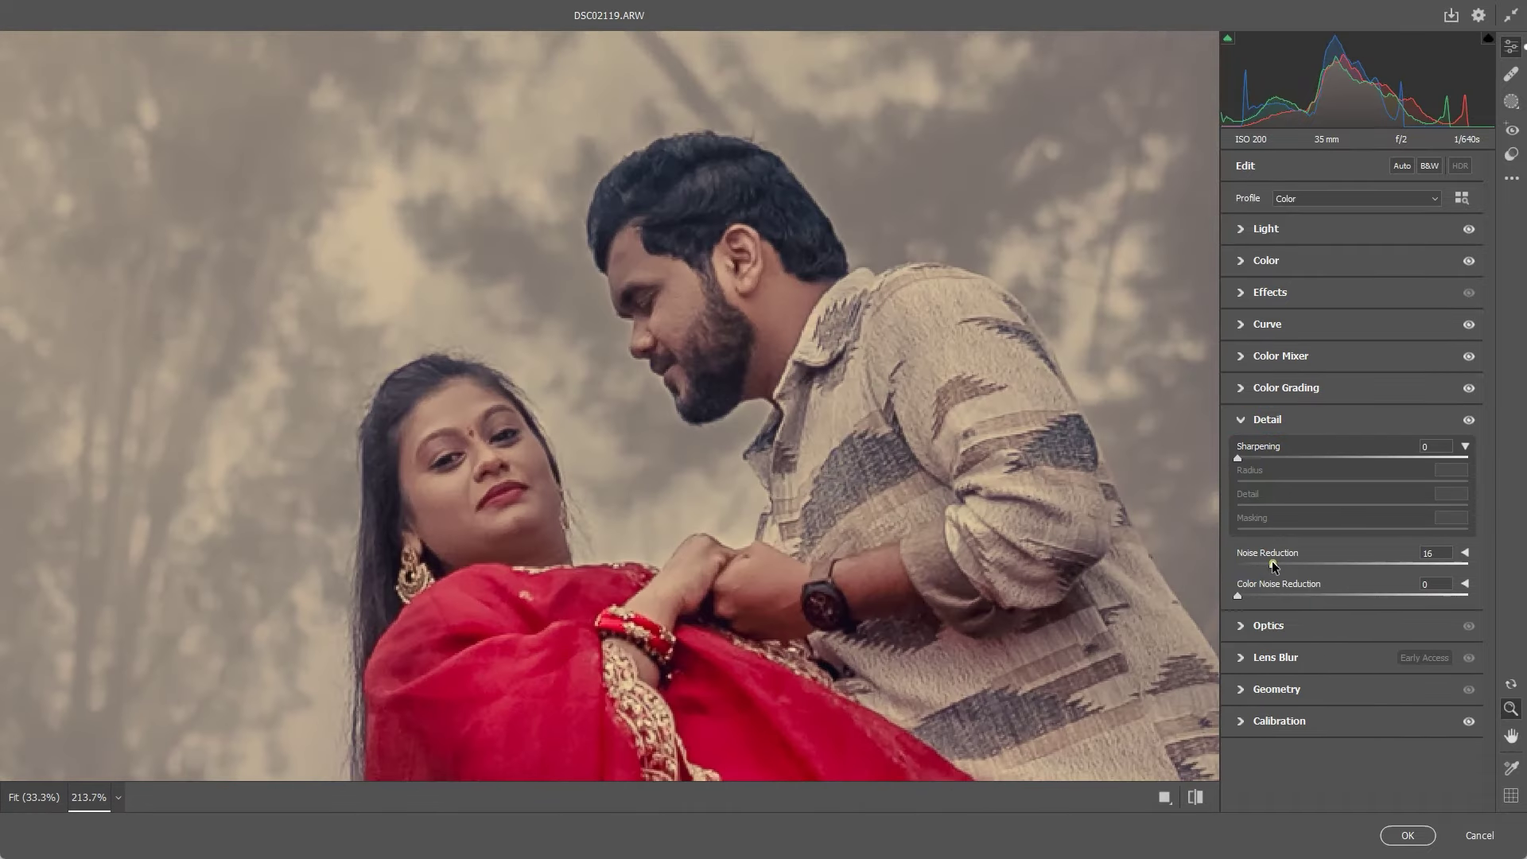
mouse_move(1237, 595)
left_mouse_down()
mouse_move(1280, 596)
mouse_move(1280, 562)
left_mouse_up()
left_click(1273, 559)
left_click_drag(1237, 459, 1294, 460)
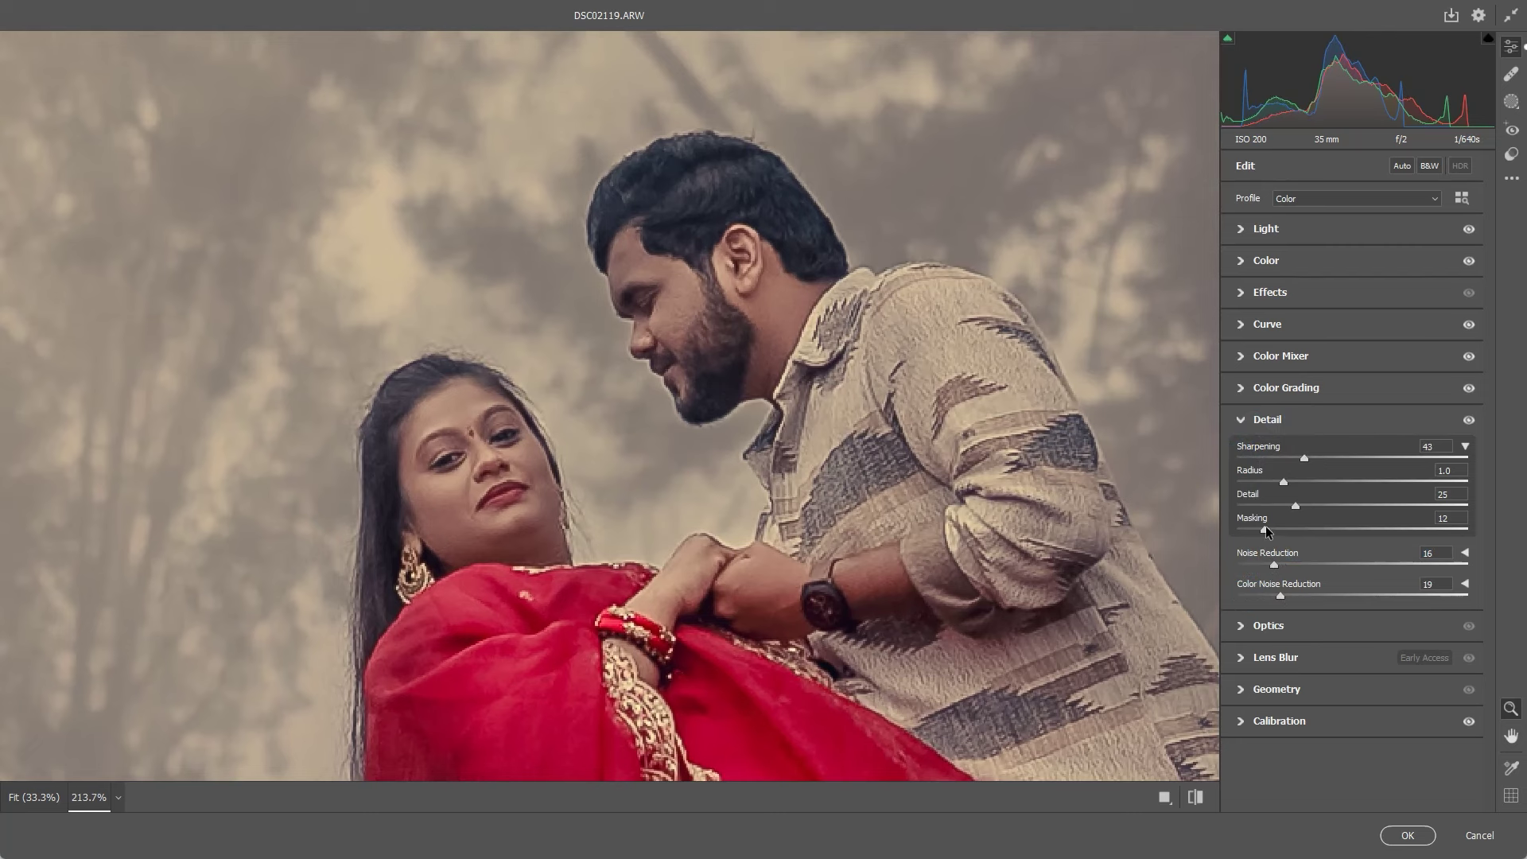
left_click(1428, 520)
left_click_drag(1268, 530, 1290, 531)
left_click(1311, 482)
left_click_drag(1350, 457, 1338, 459)
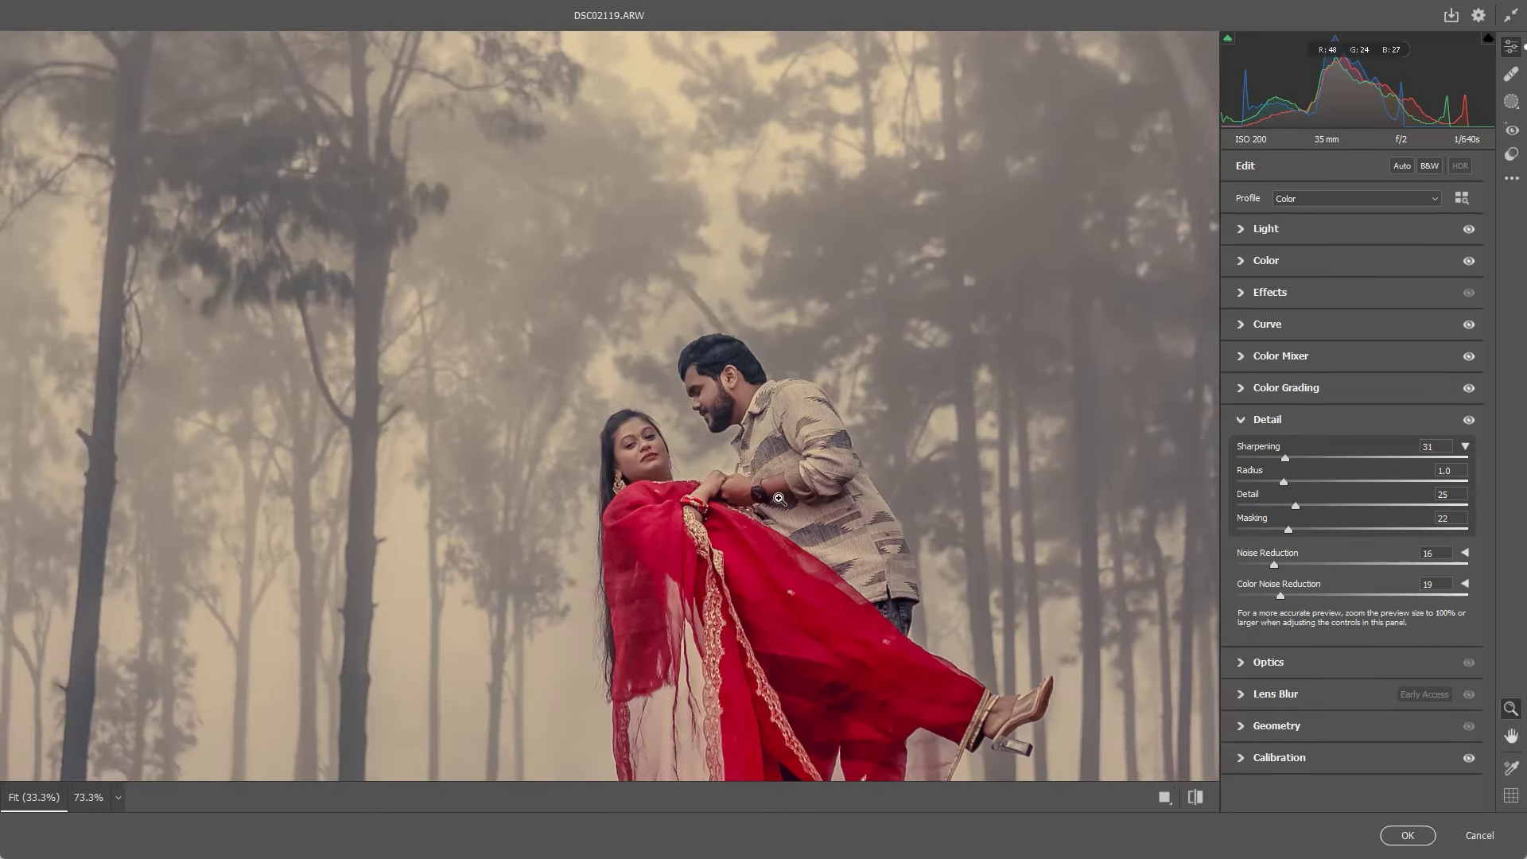
- Zoom the preview out and compare the photo with and without the edits
left_click(1270, 566)
left_click(623, 433, "alt")
left_click(1176, 294, "alt")
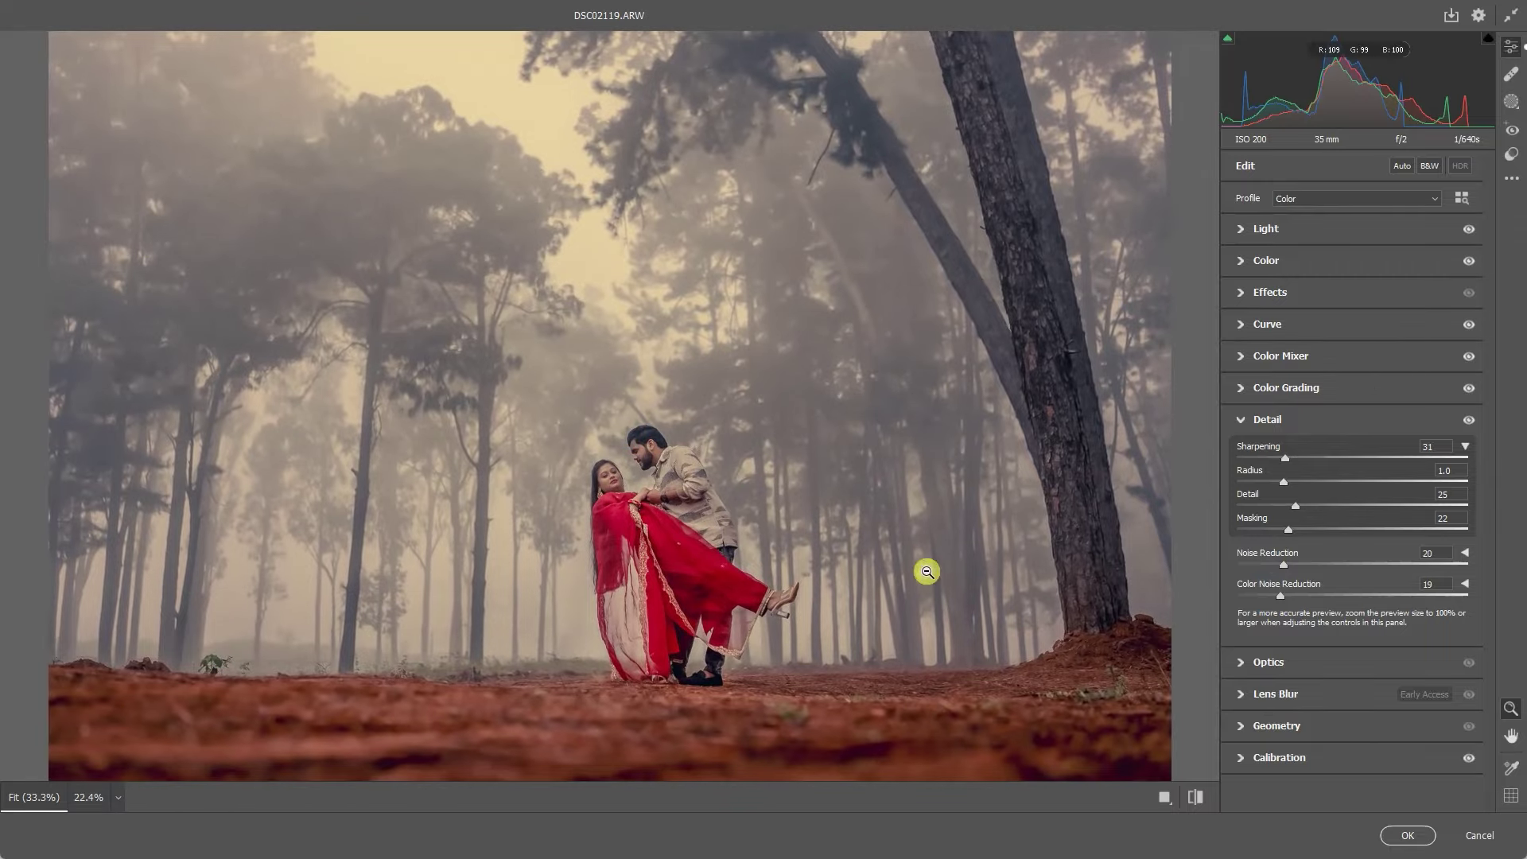
left_click(1191, 799)
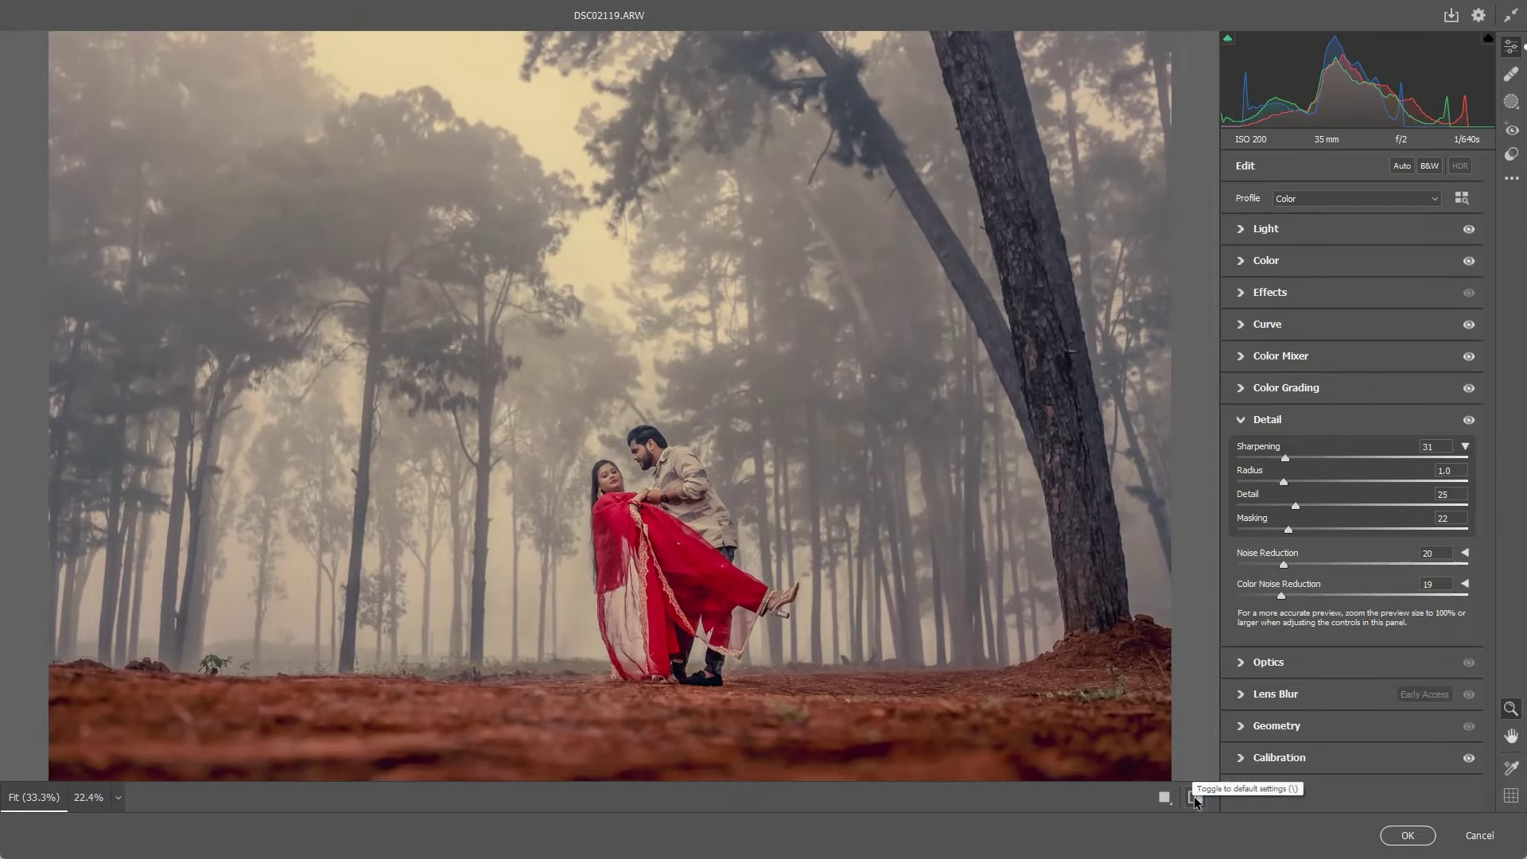
left_click(1195, 798)
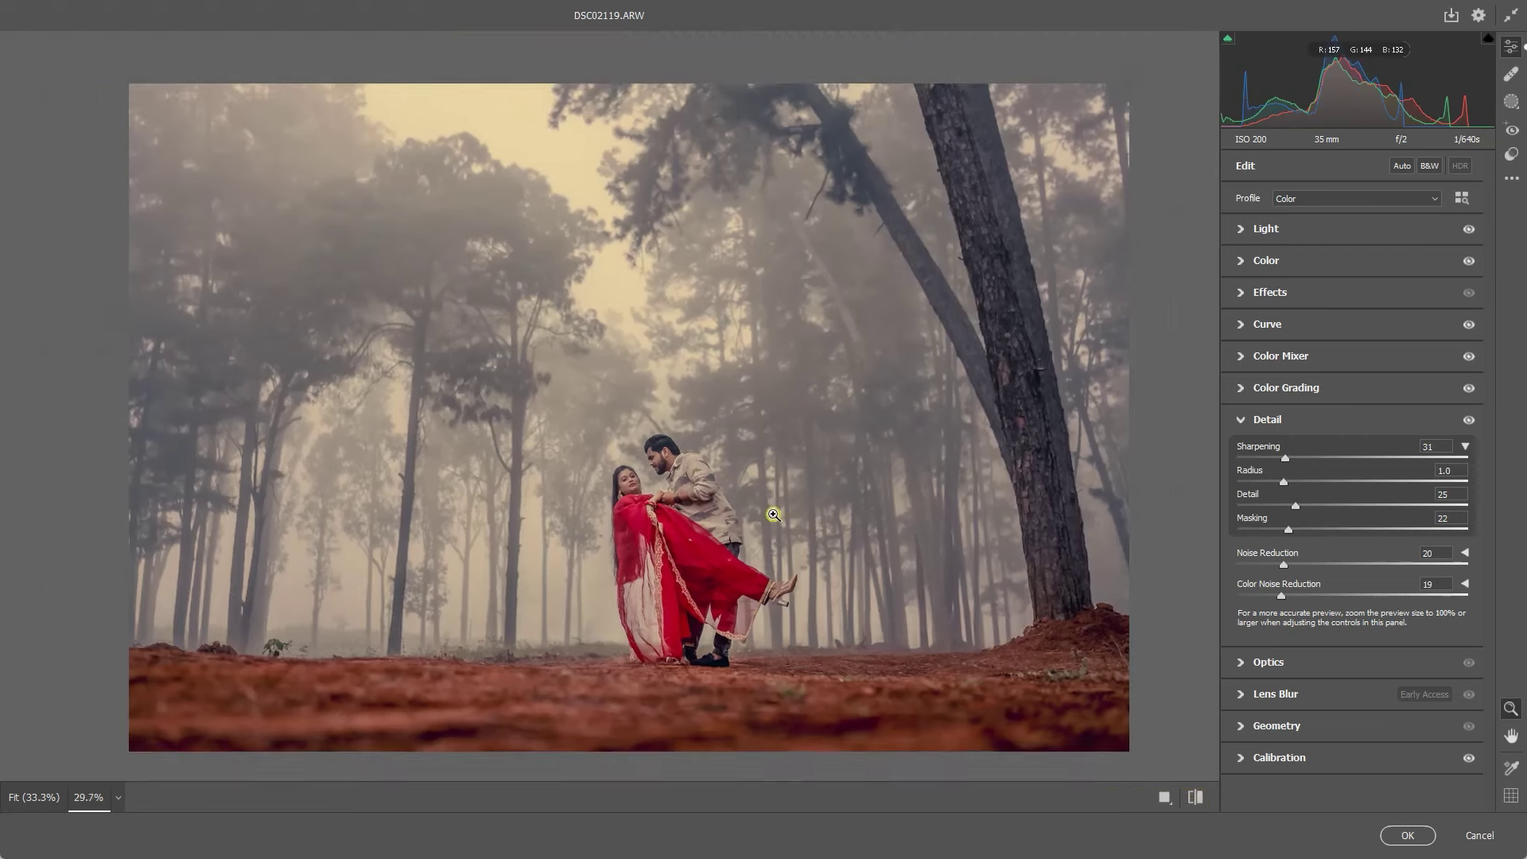
- Lower Contrast to -20 and deepen Blacks to -44 in the Light panel
left_click(1343, 226)
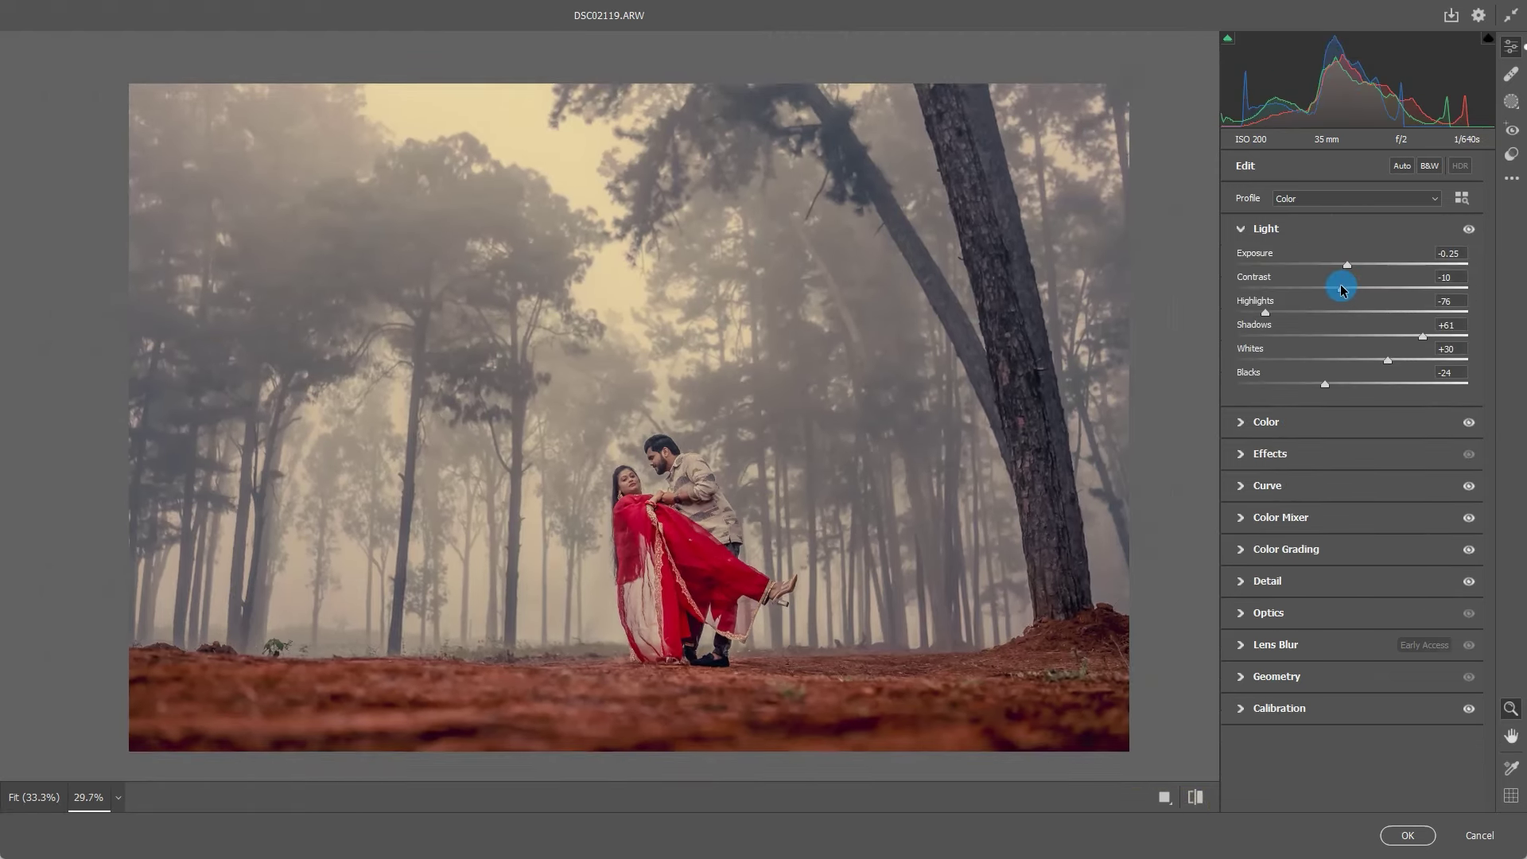
left_click_drag(1340, 285, 1326, 291)
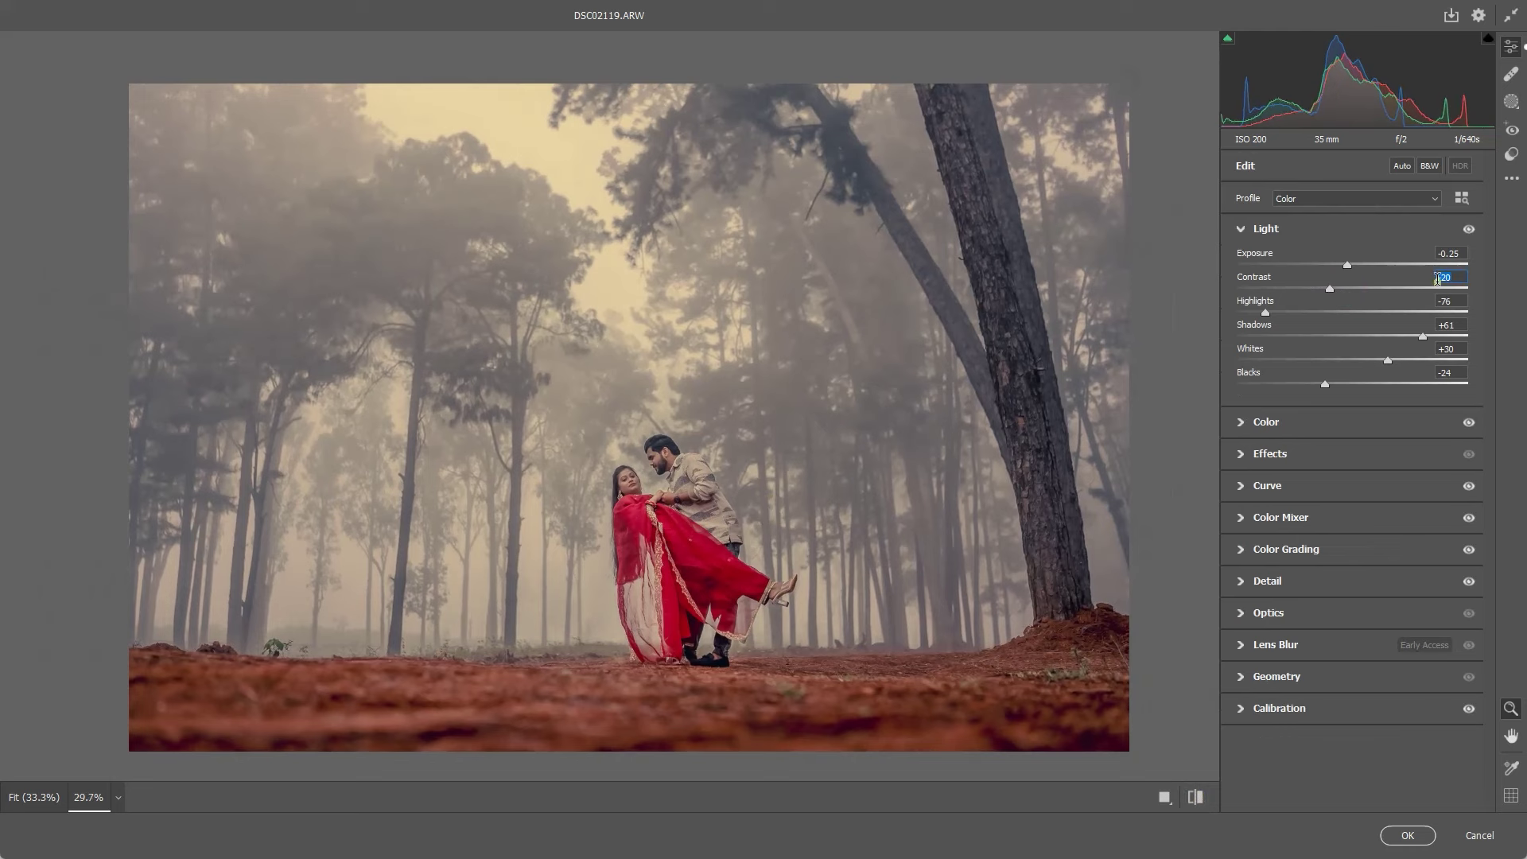
left_click_drag(1325, 386, 1307, 386)
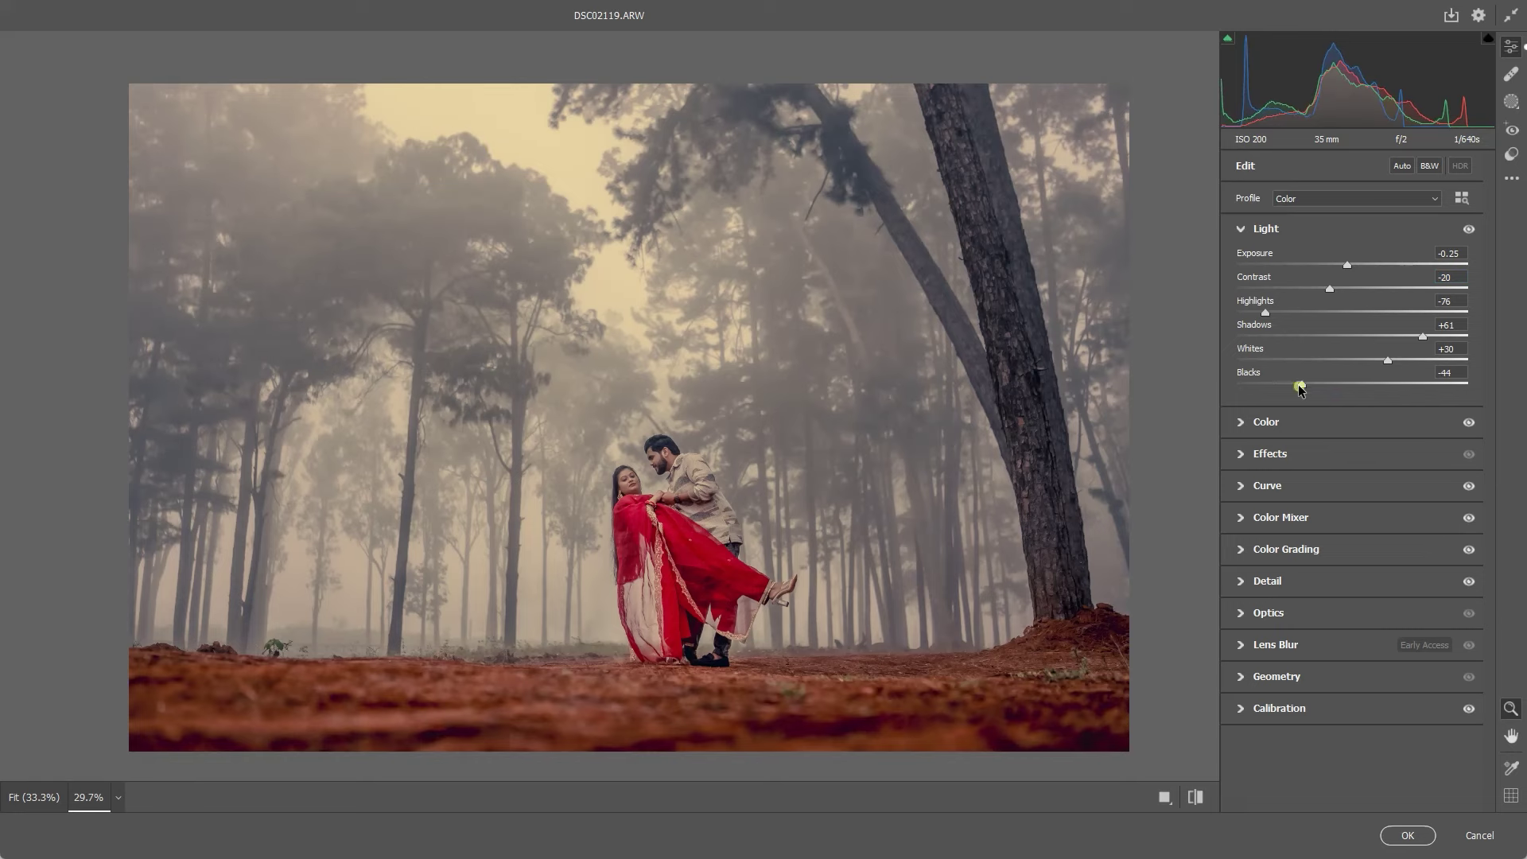
left_click(813, 426)
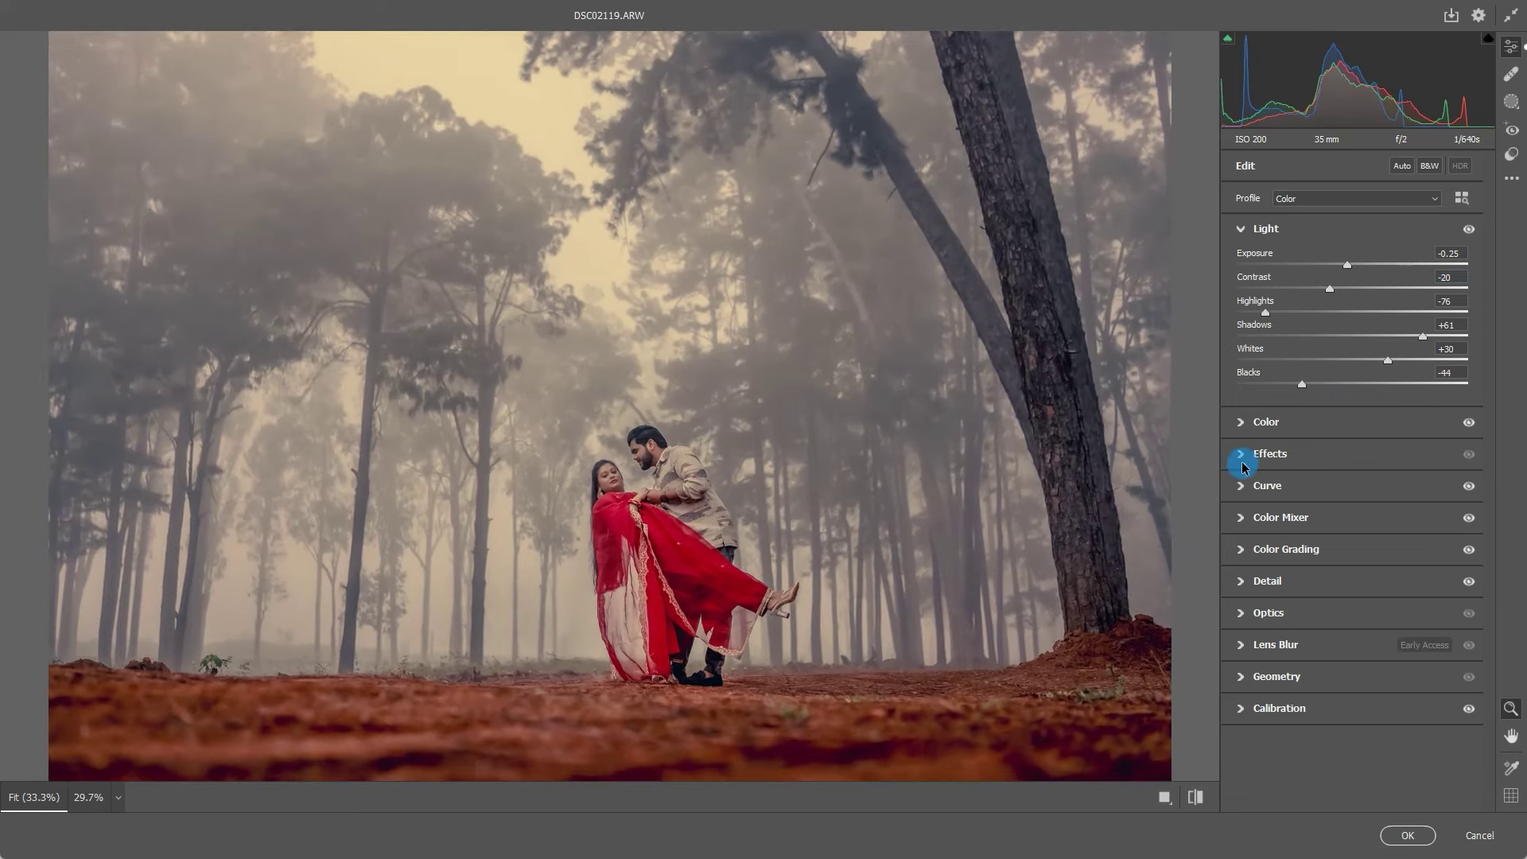
left_click(1270, 452)
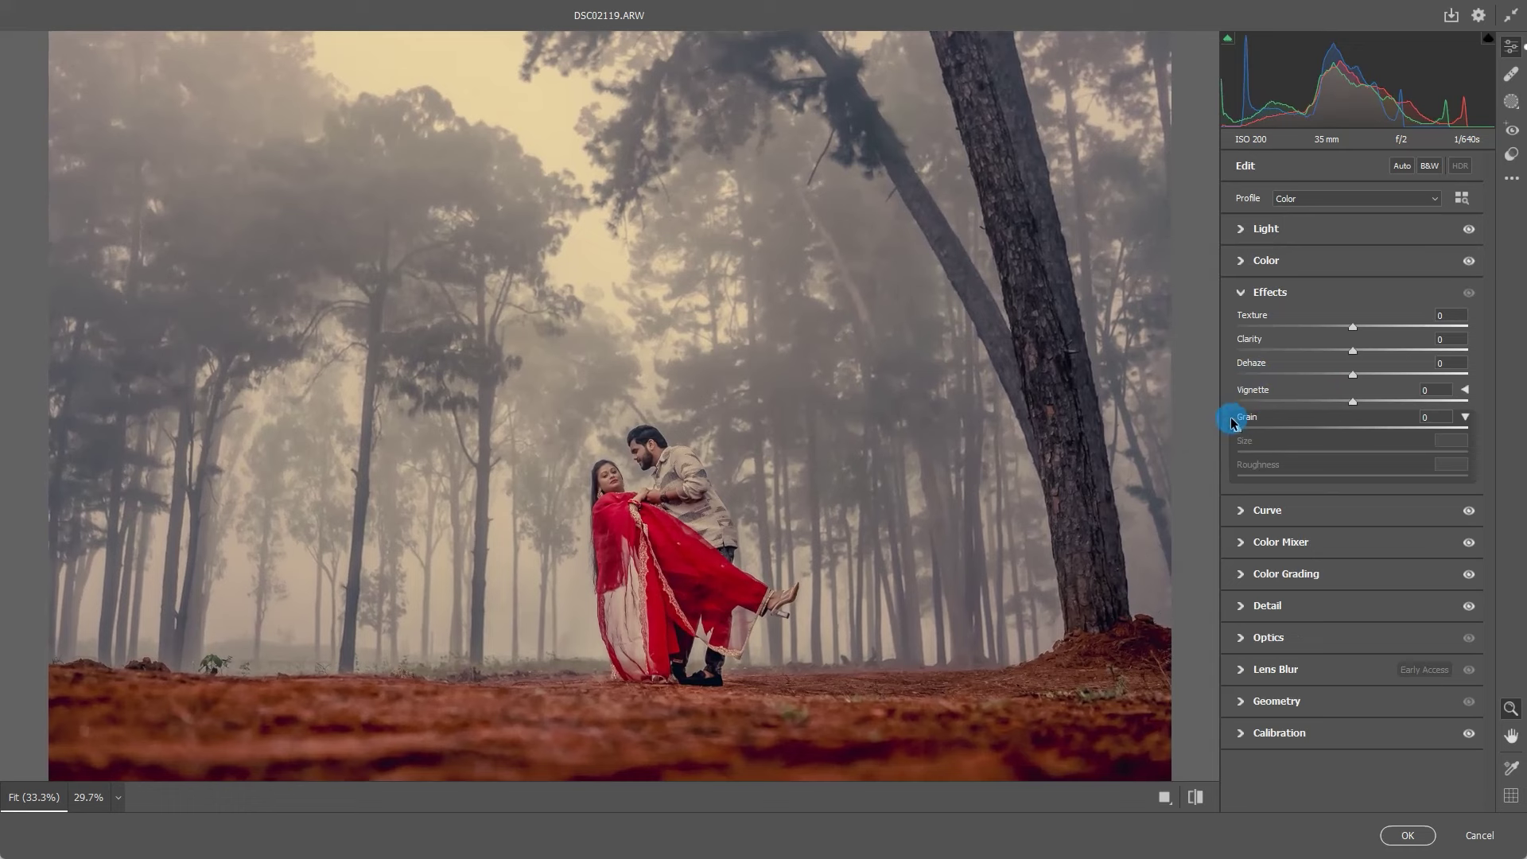
- Zoom in on the couple to inspect grain, then fit the whole photo back in view
left_click_drag(666, 457, 811, 466)
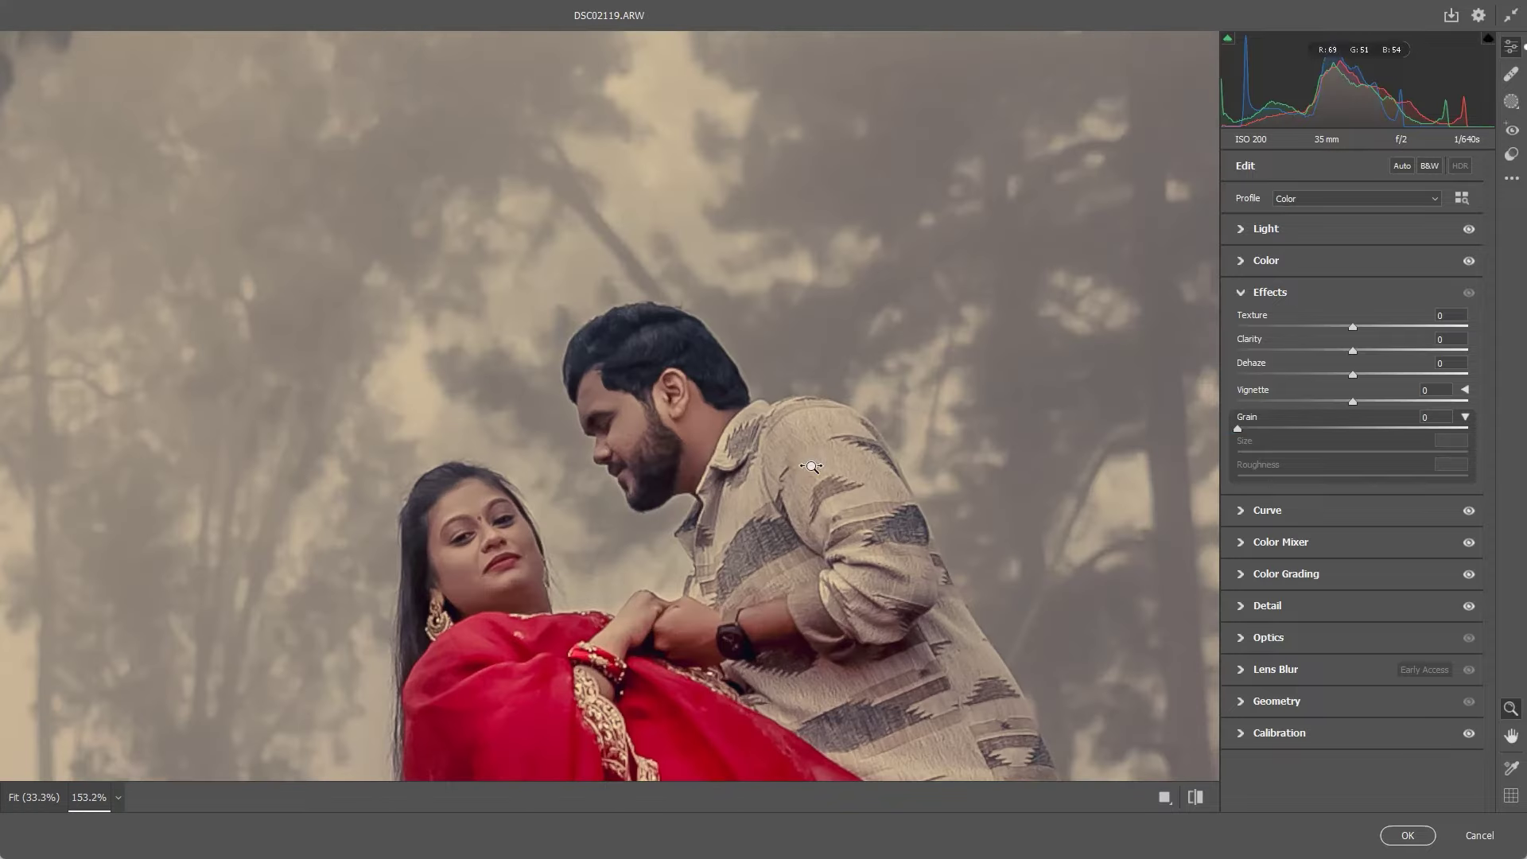
mouse_move(1238, 428)
left_mouse_down()
mouse_move(1353, 429)
mouse_move(1236, 426)
left_mouse_up()
key("ctrl+0")
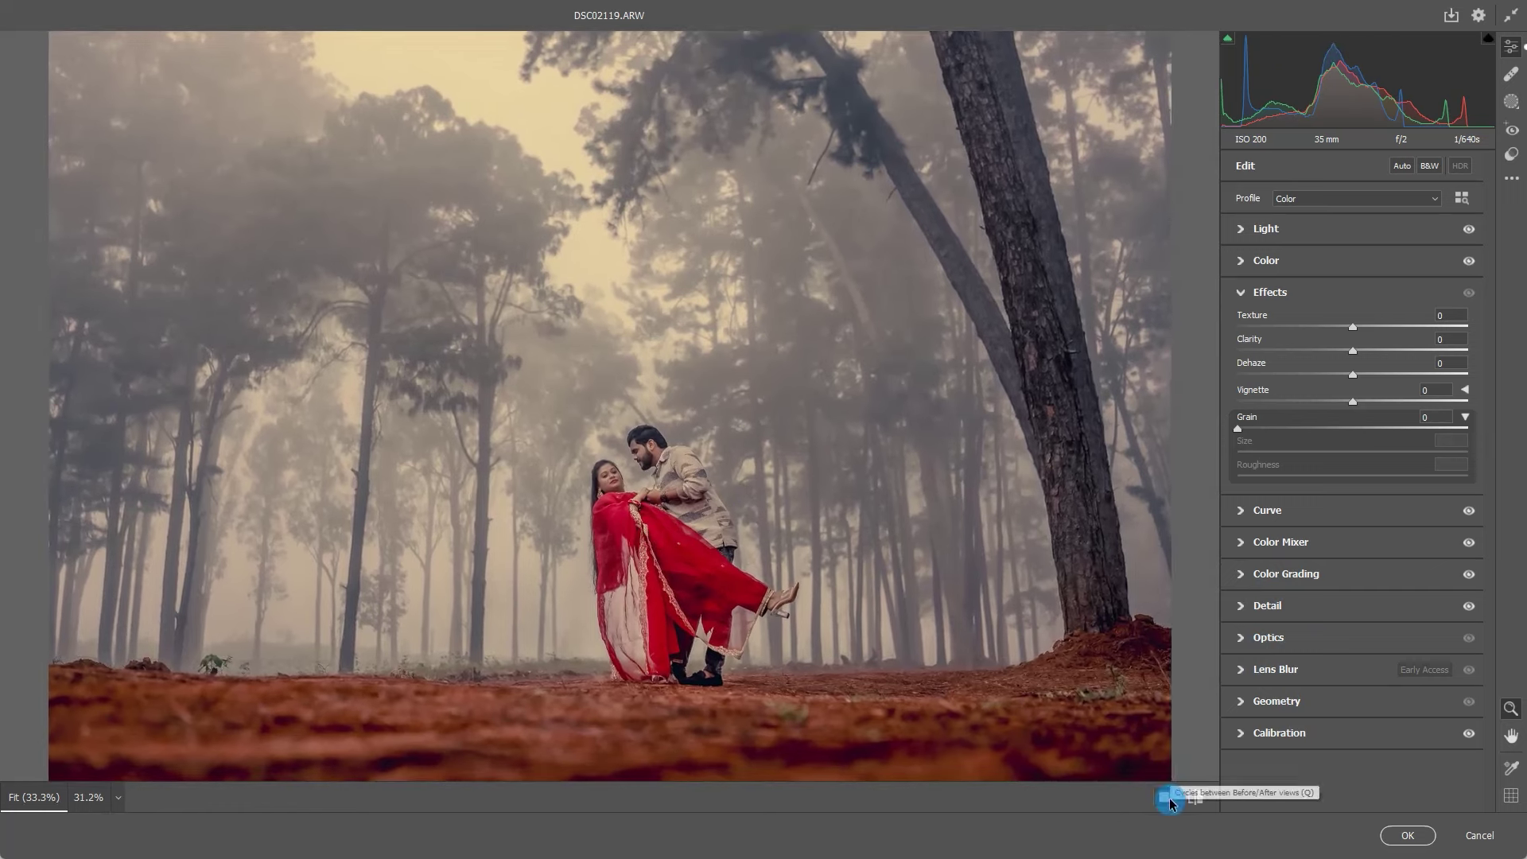
- Flip between the edited and original looks, then apply the Camera Raw grade
left_click(1197, 798)
left_click(1197, 798)
left_click(1198, 798)
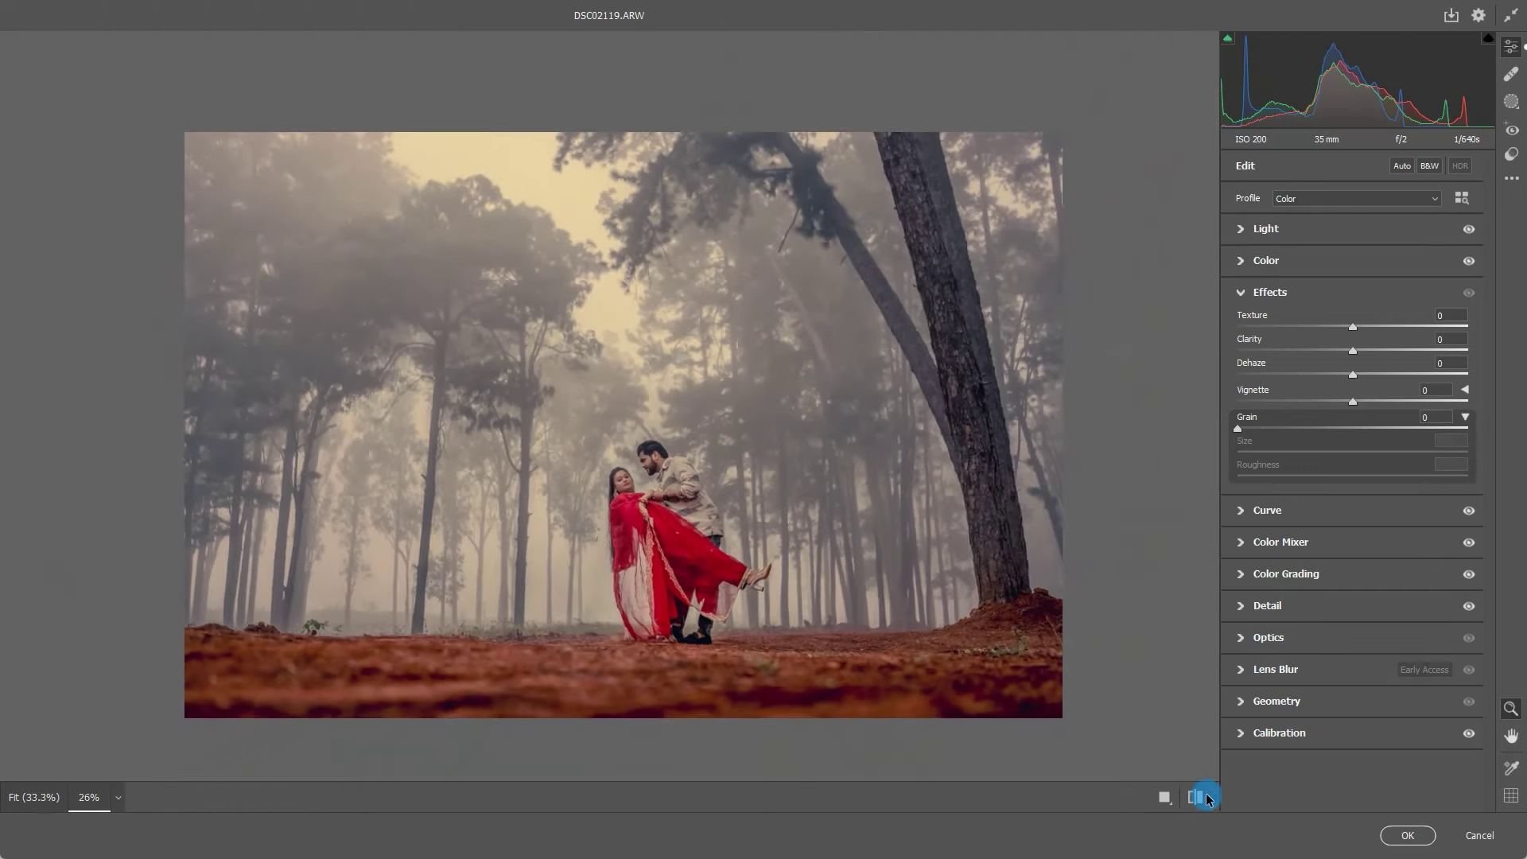
left_click(1190, 798)
left_click(1192, 798)
left_click(1197, 798)
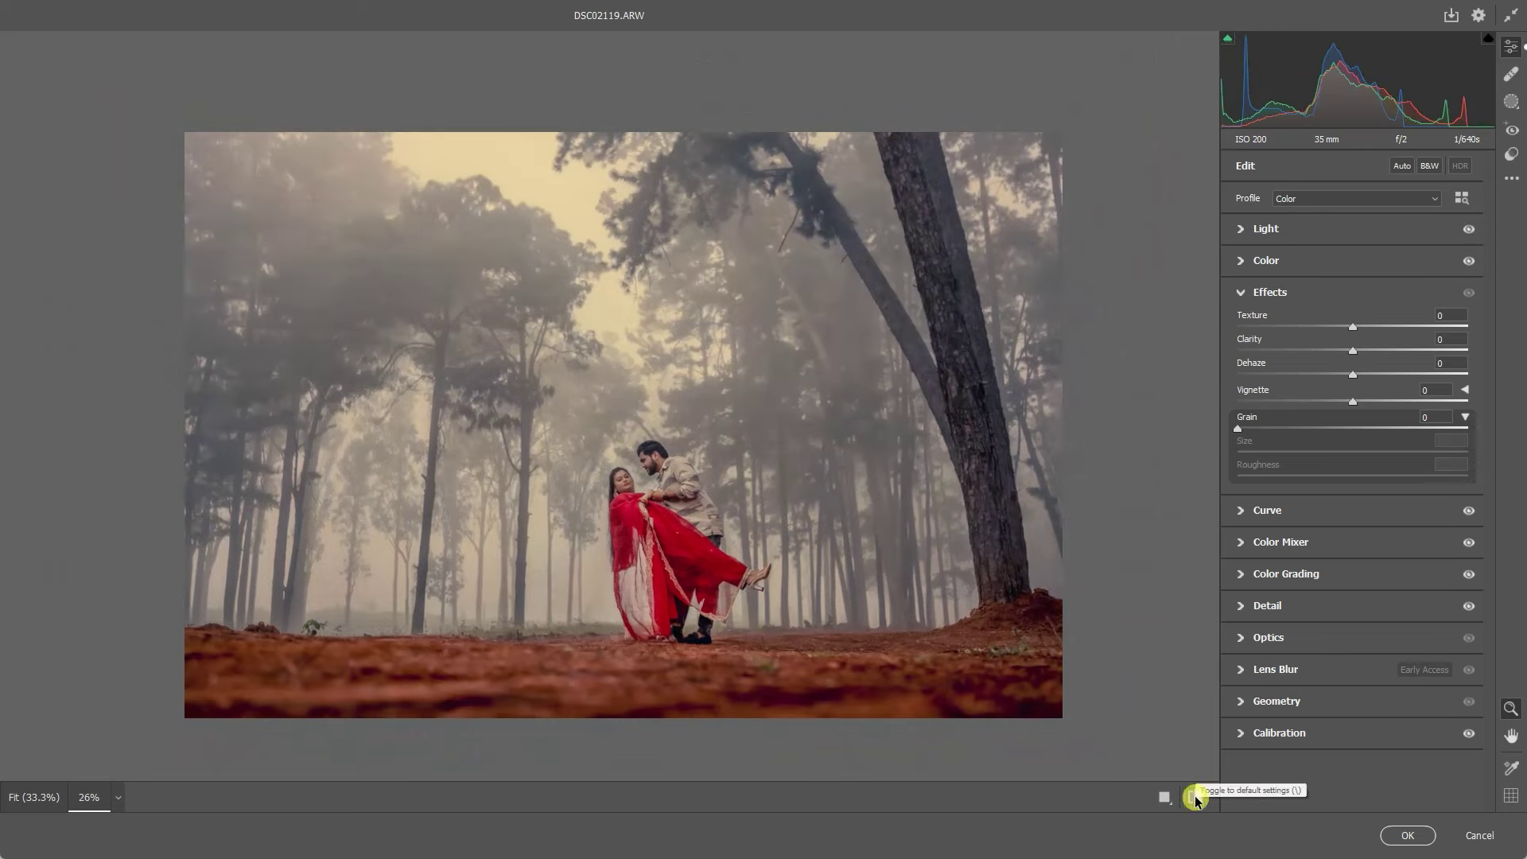
left_click(1198, 798)
left_click(1197, 798)
left_click(1197, 798)
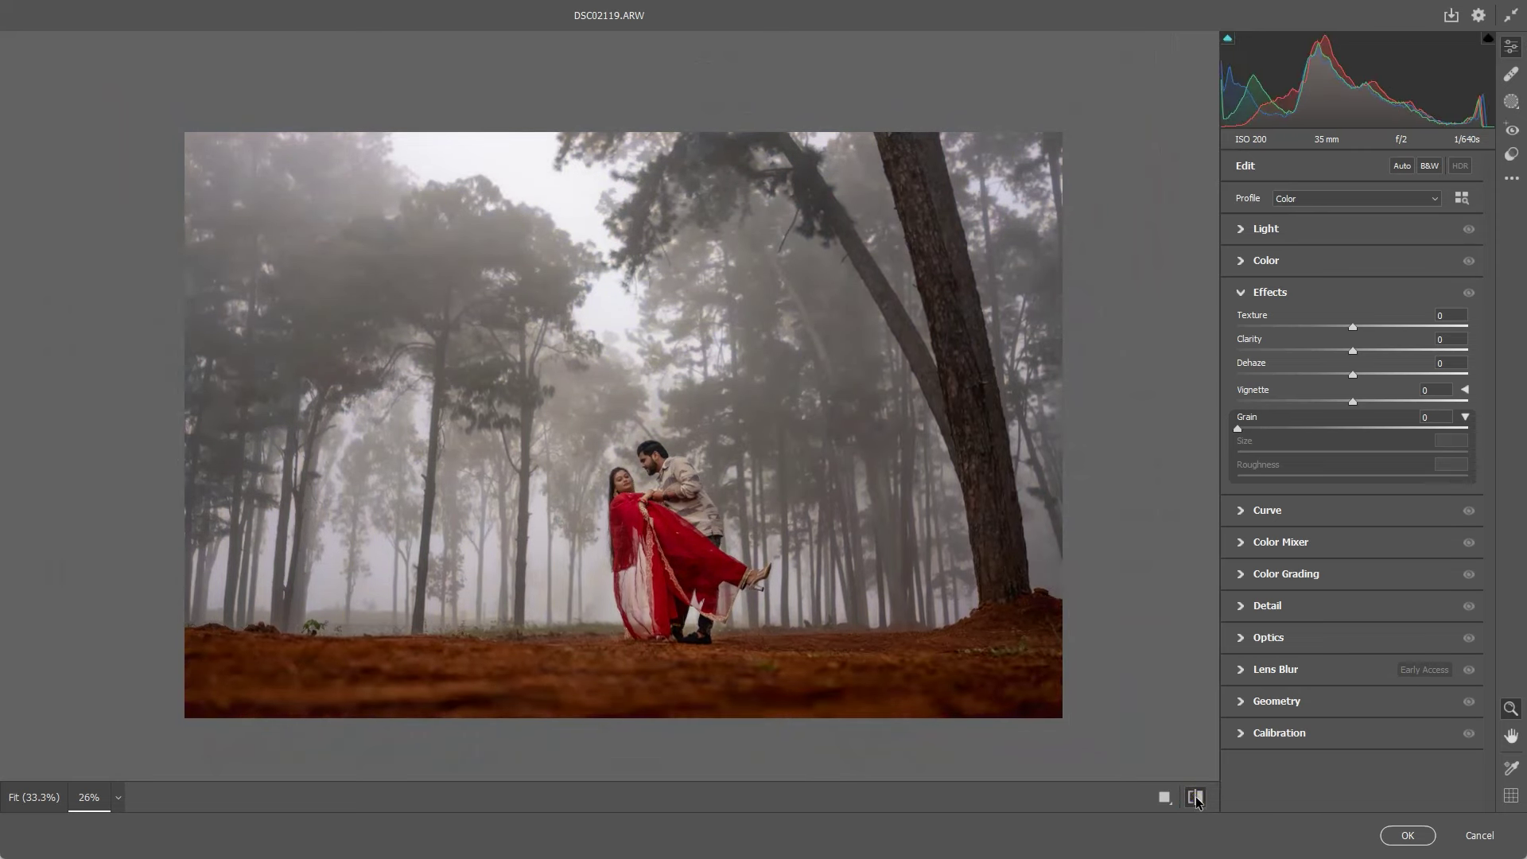
left_click(1060, 667)
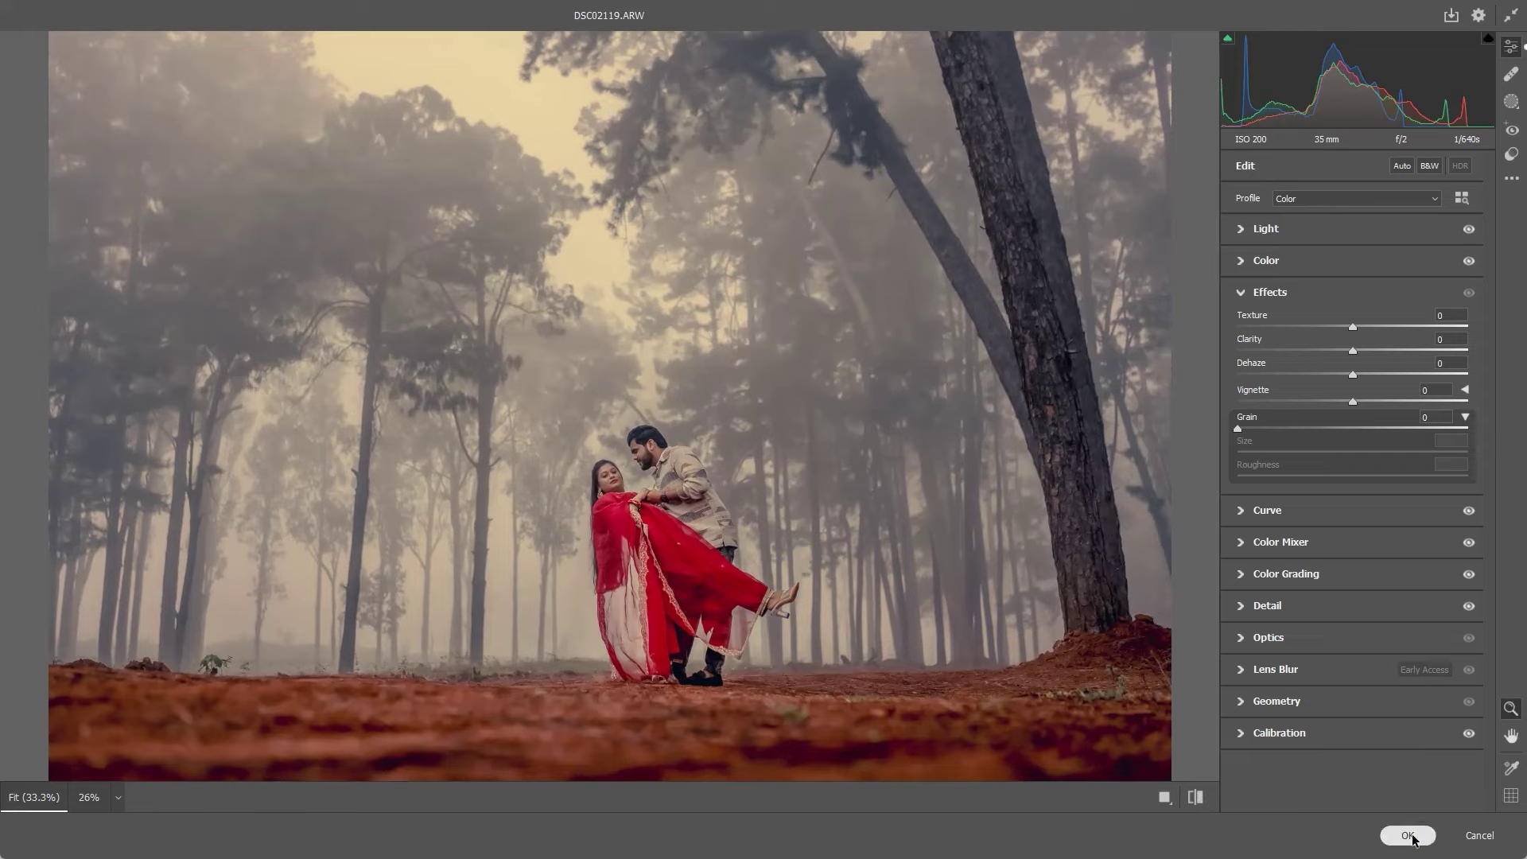
left_click(1405, 833)
- Compare the graded Main Layer with the original Background, then duplicate it as Main Layer copy
key("v")
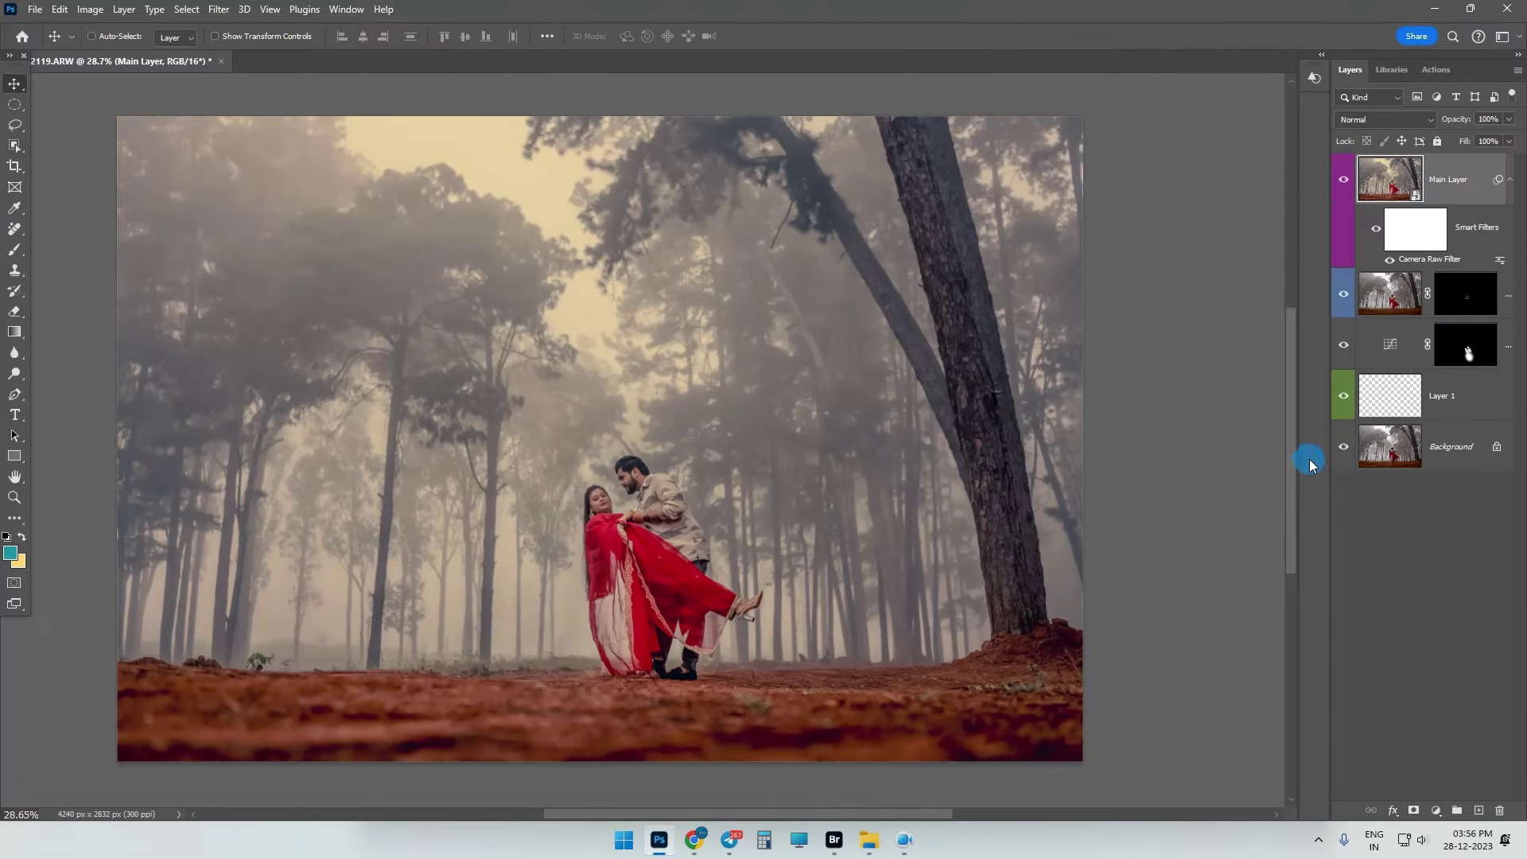
left_click(1358, 454, "alt")
left_click(1352, 451, "alt")
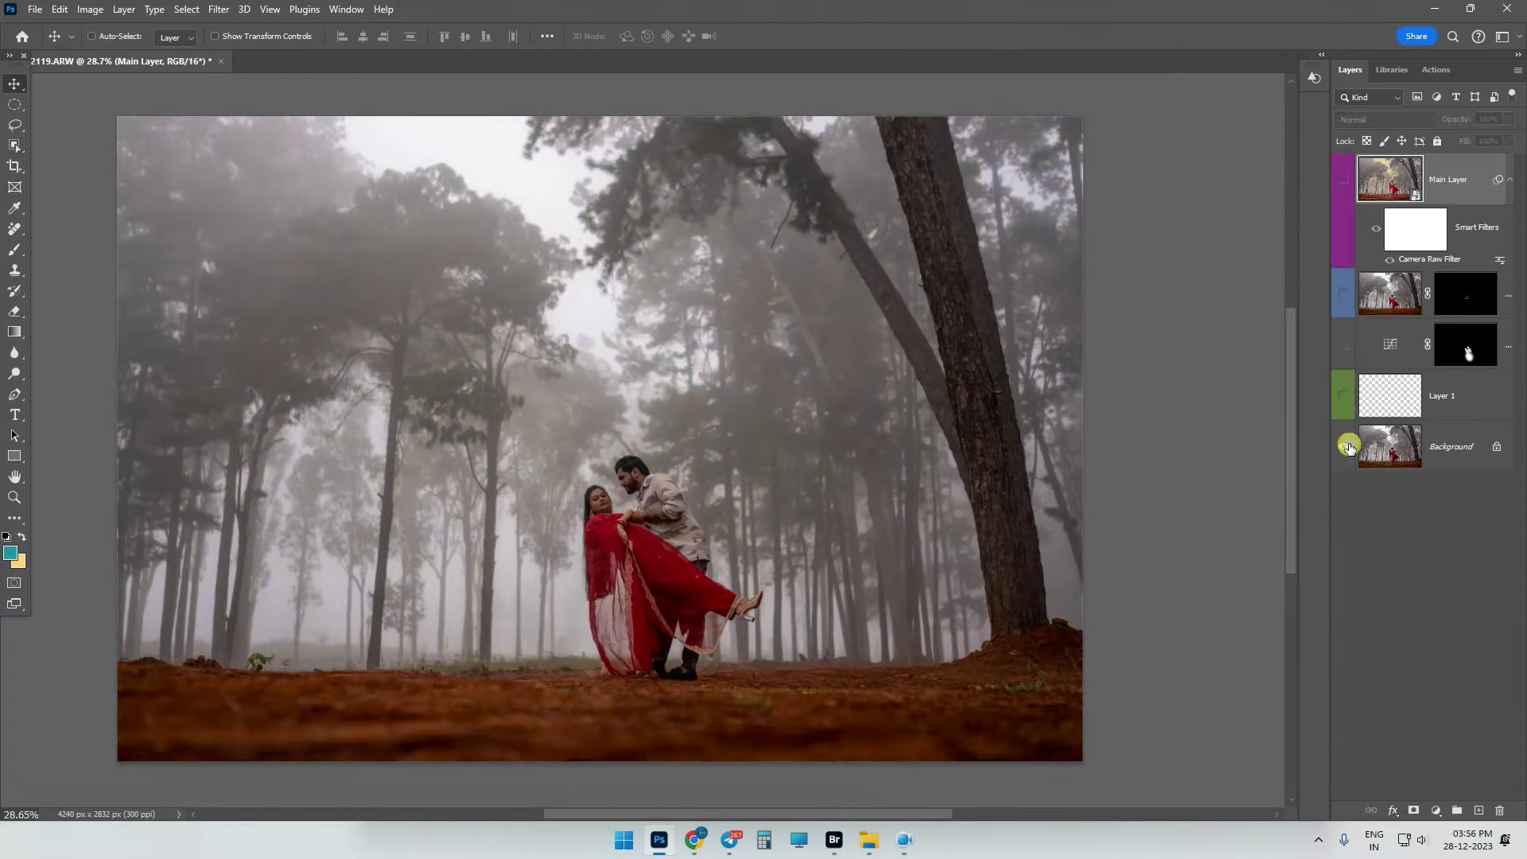
left_click(1349, 449, "alt")
left_click(1349, 448, "alt")
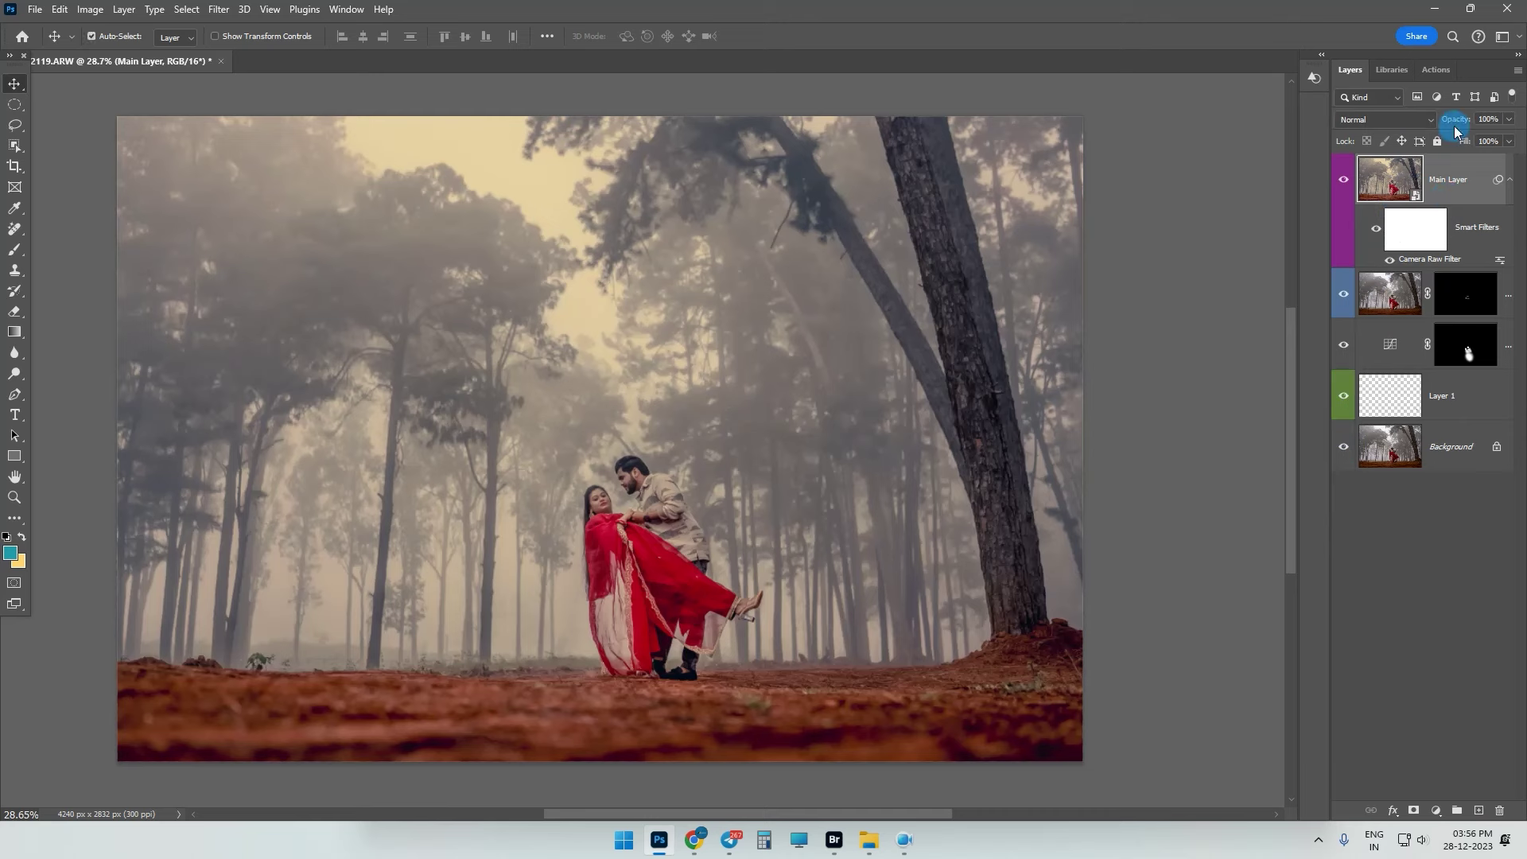
key("ctrl+j")
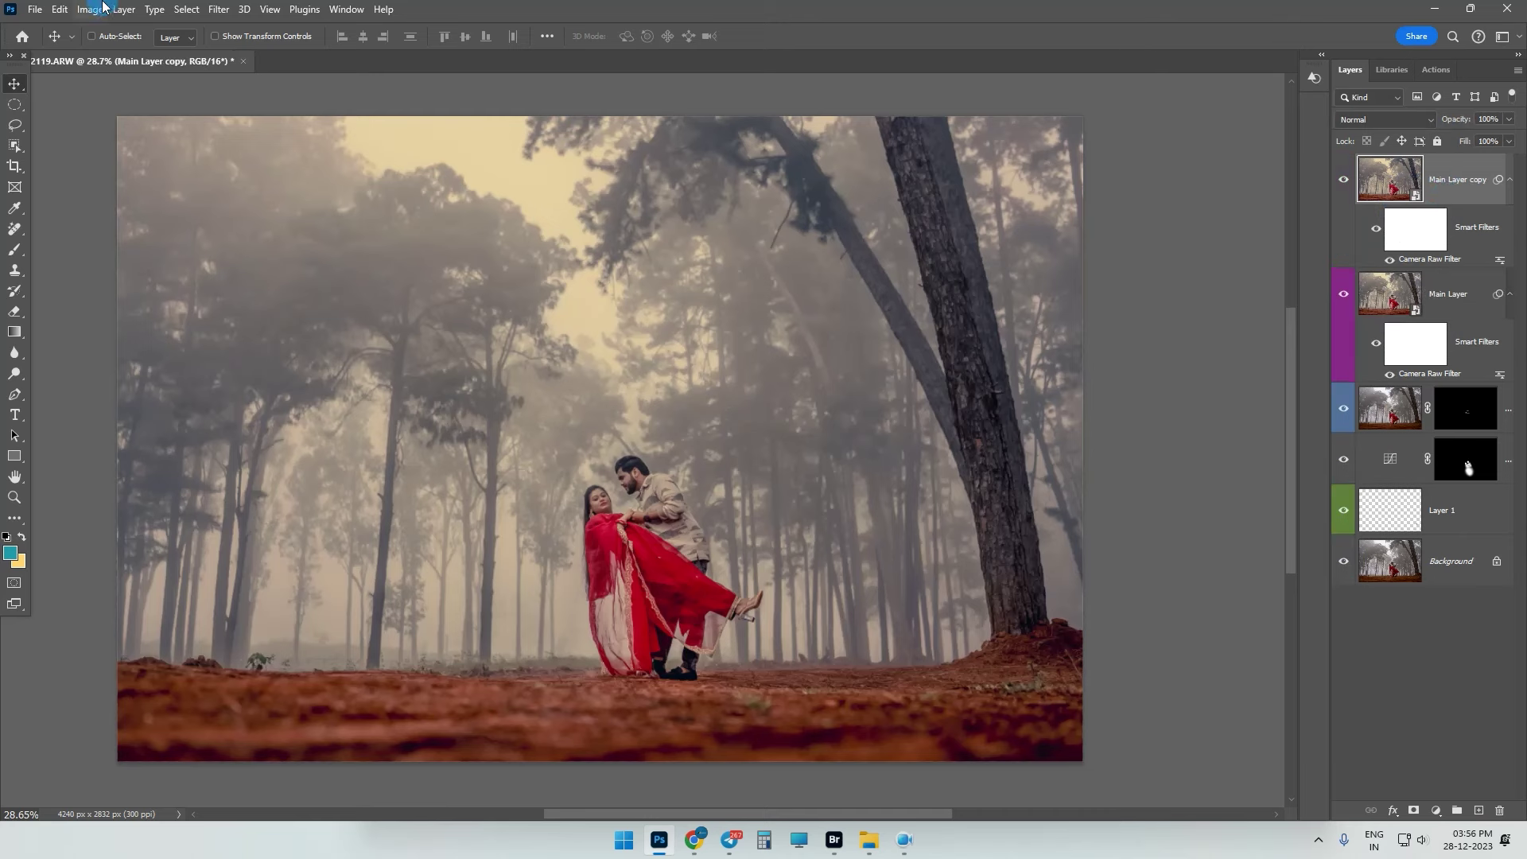
- Apply a second Camera Raw filter to Main Layer copy with Clarity at -80
left_click(219, 10)
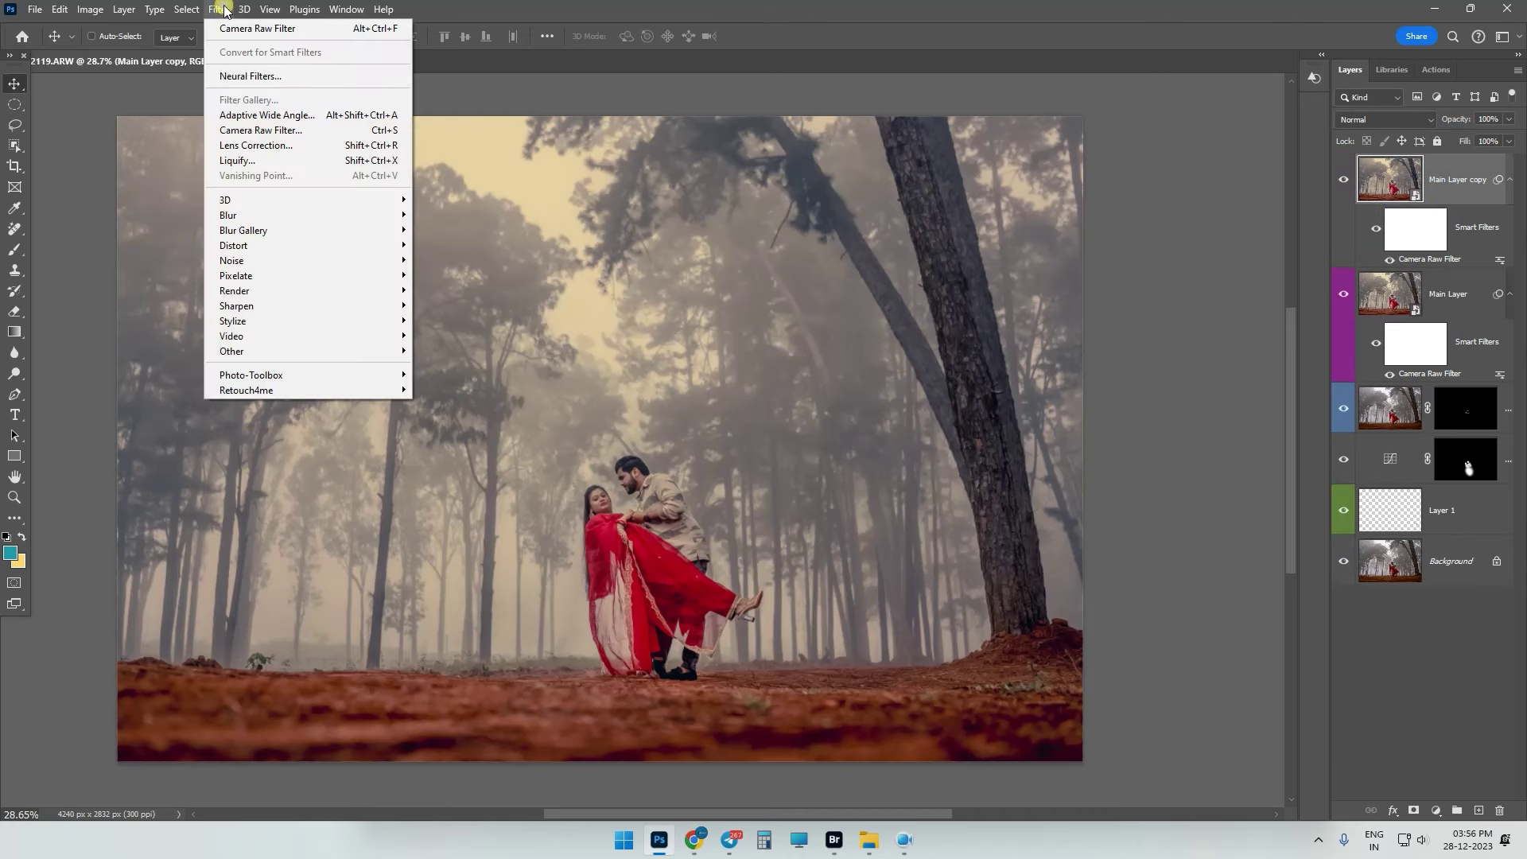
left_click(296, 130)
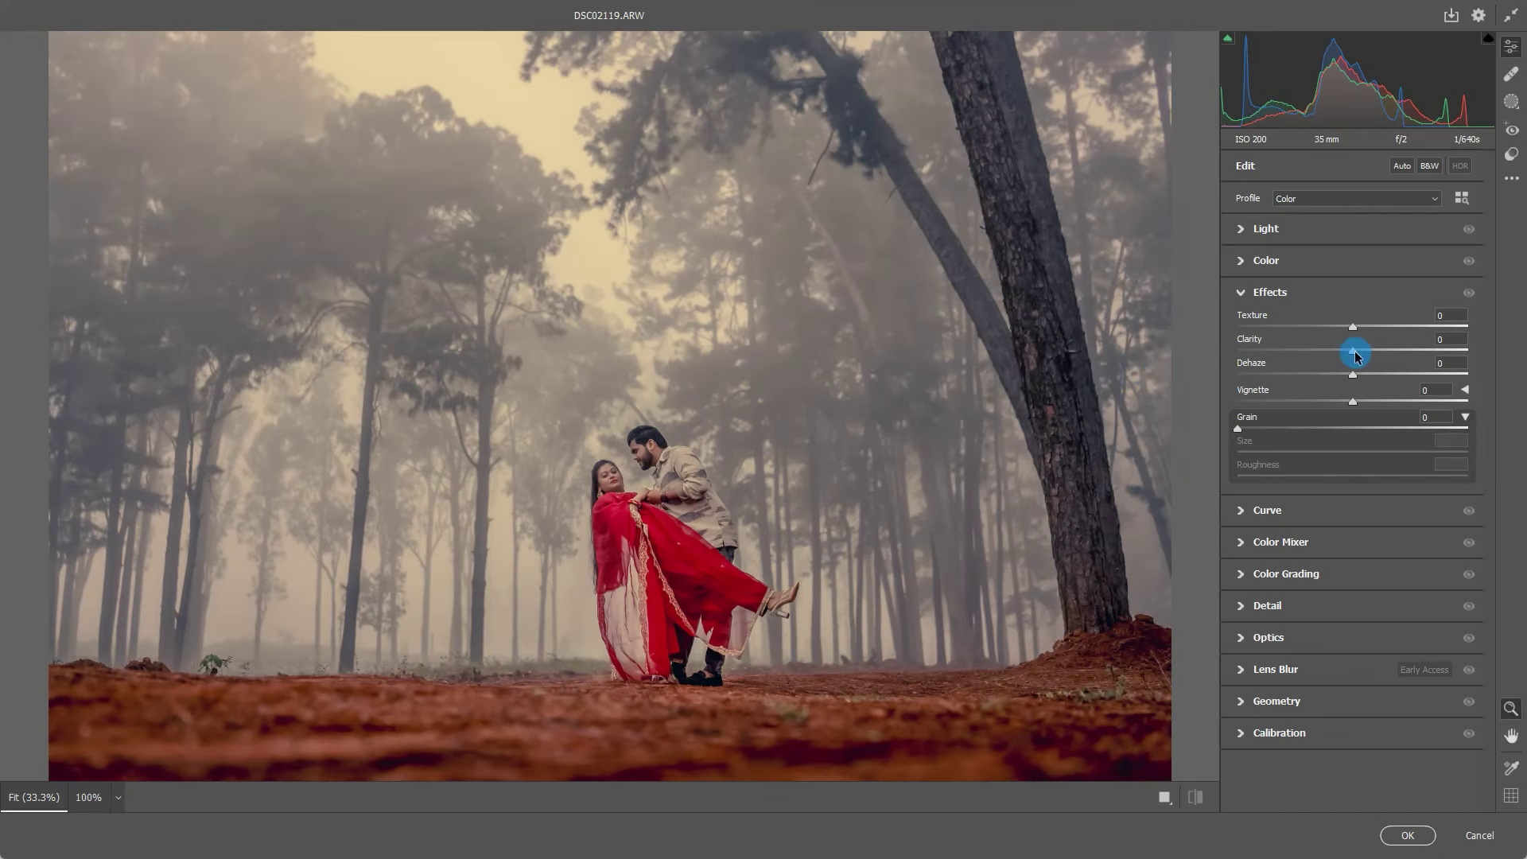
left_click_drag(1328, 350, 1257, 353)
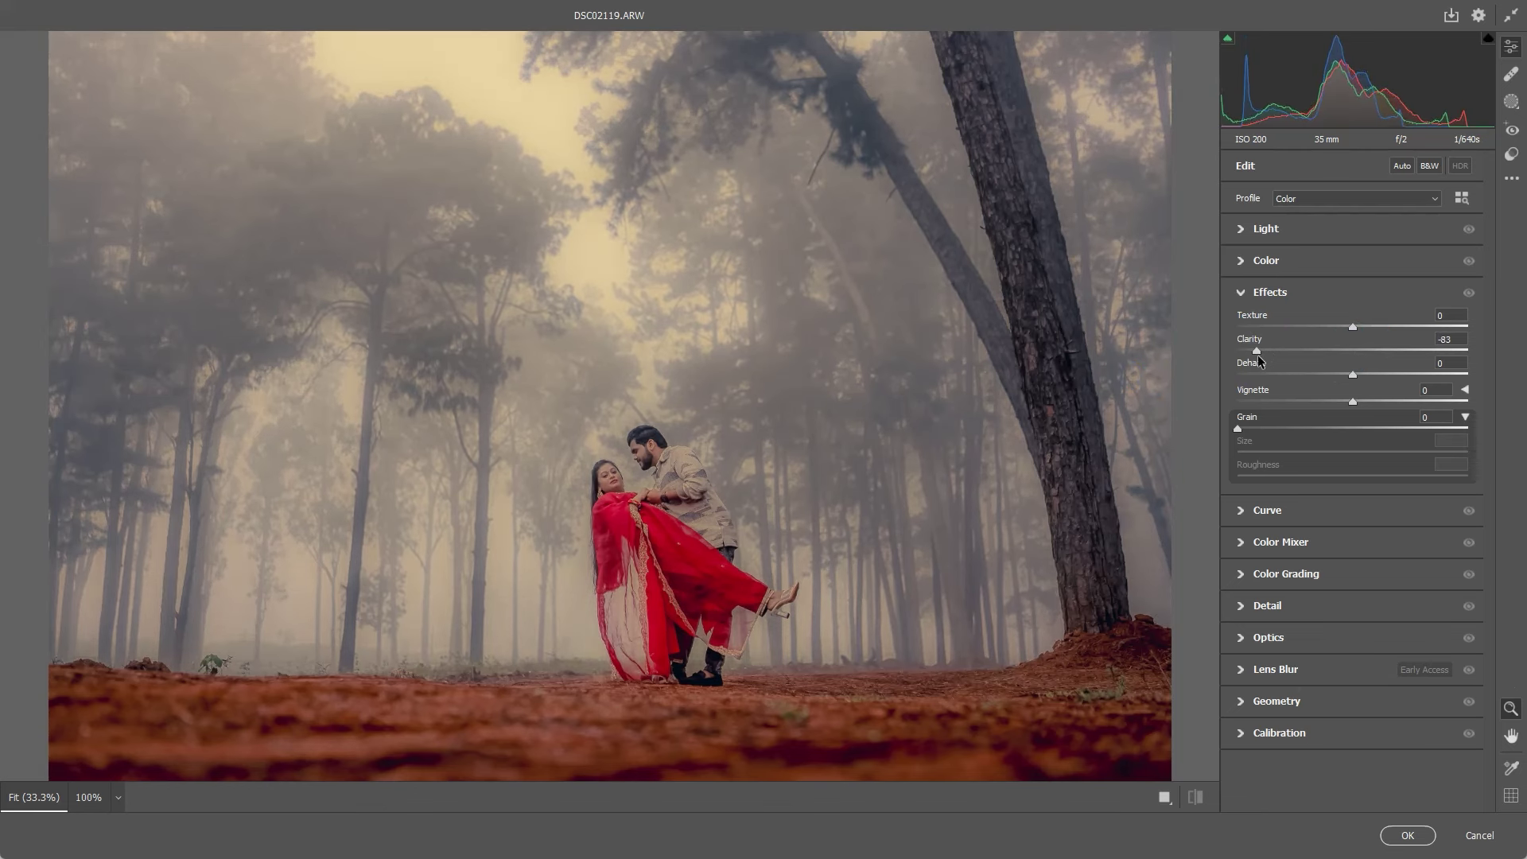
left_click(1405, 836)
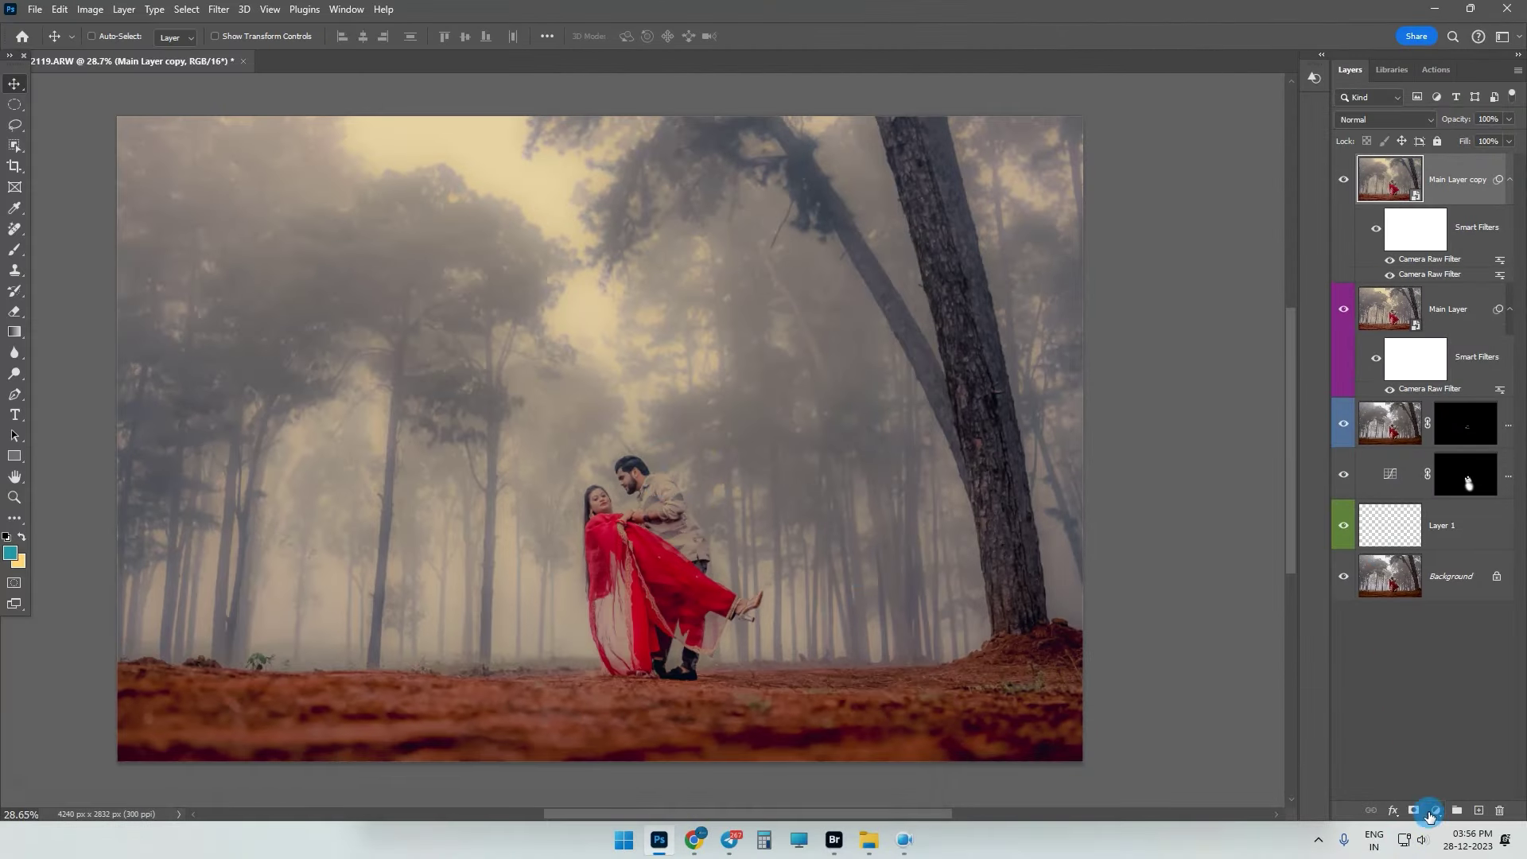
- Add a black mask to Main Layer copy and set up a brush of about 1943 px
left_click(1415, 811, "alt")
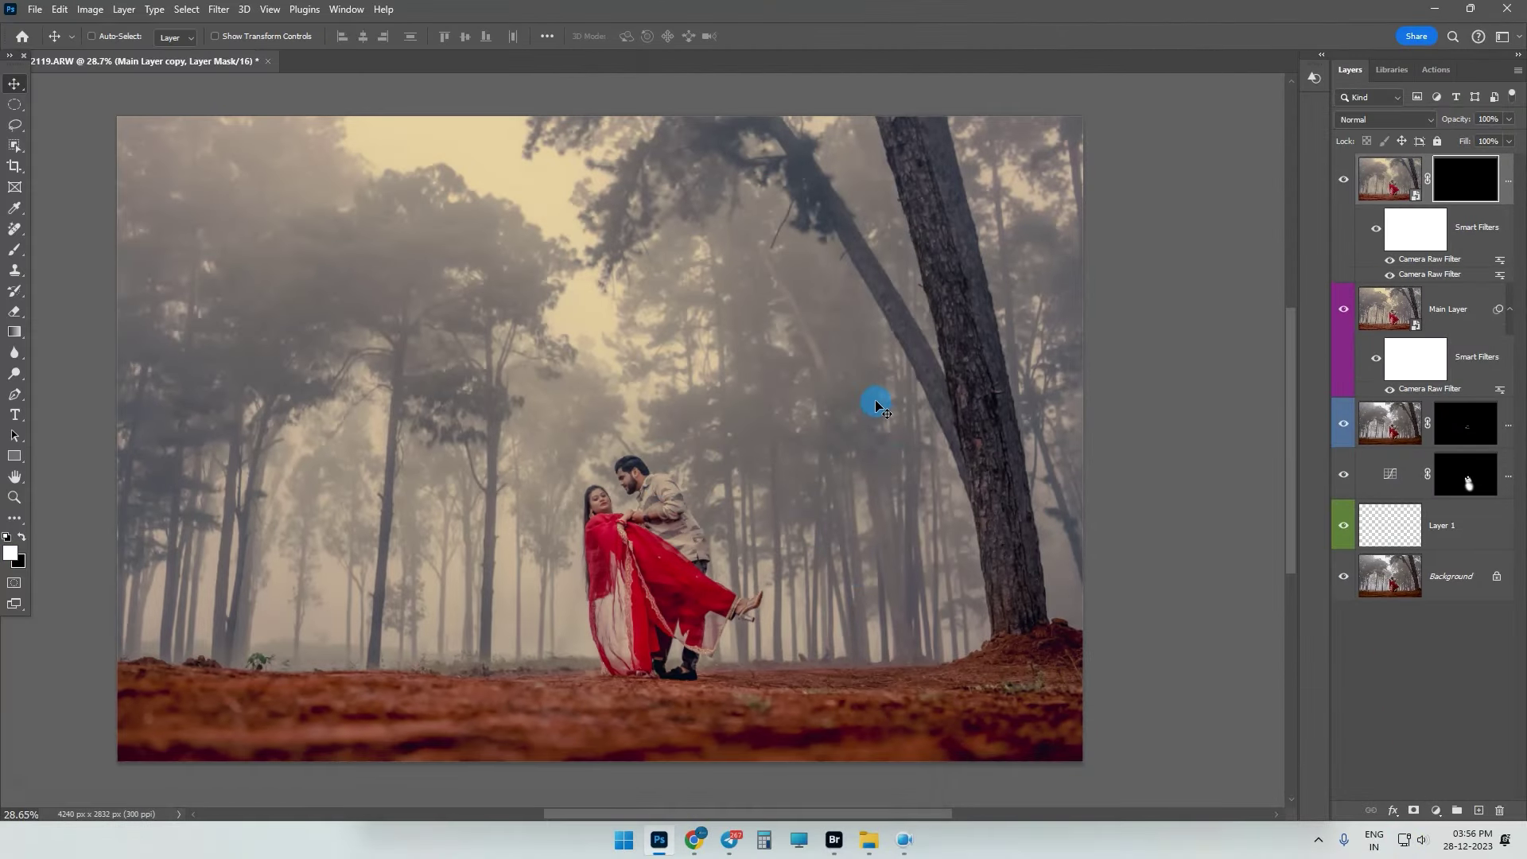
key("b")
right_click(610, 202)
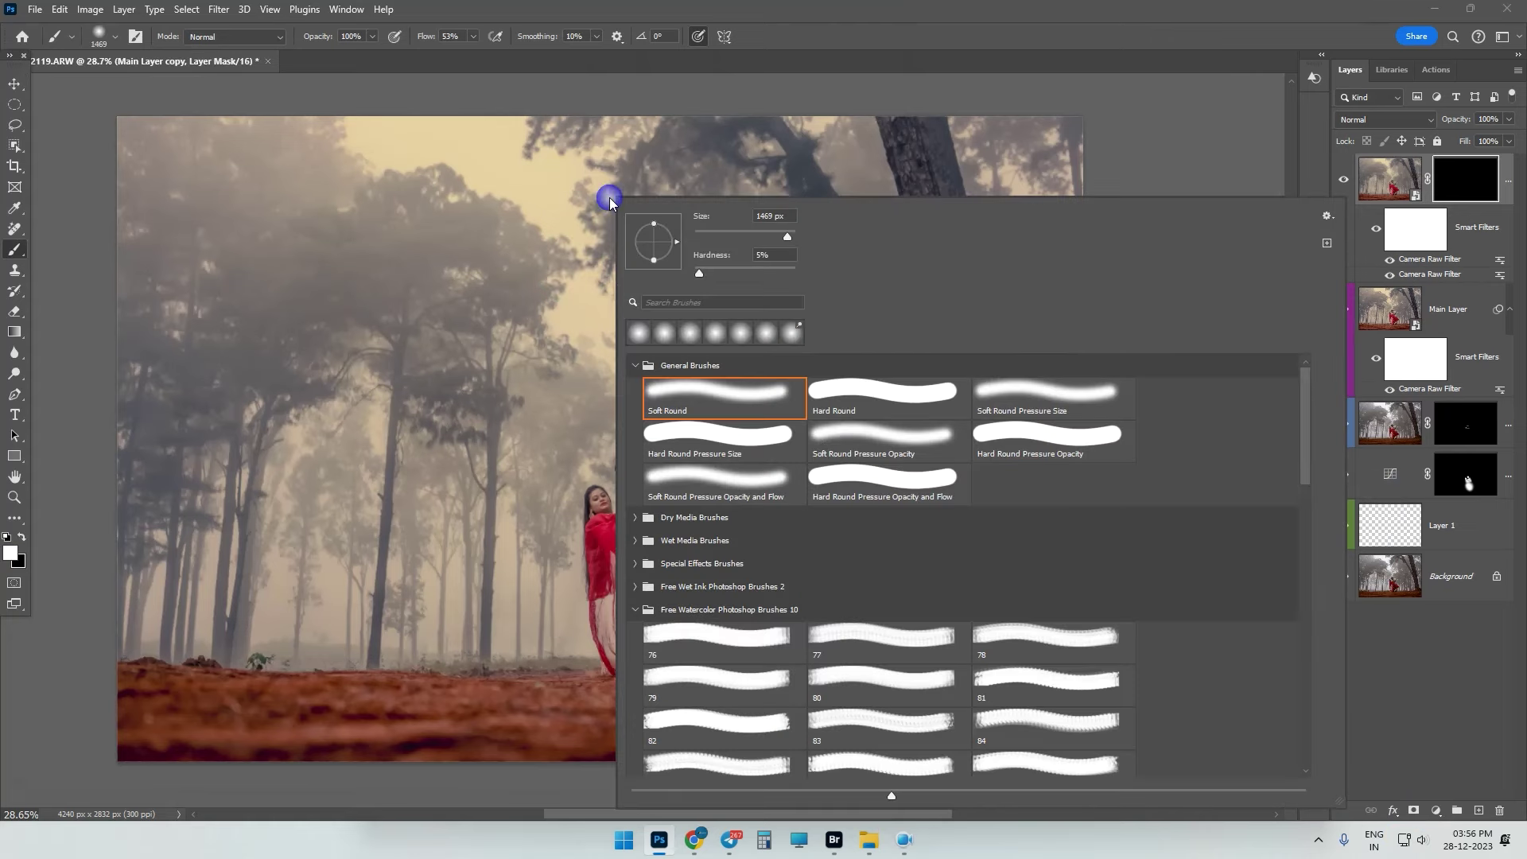
left_click(438, 40)
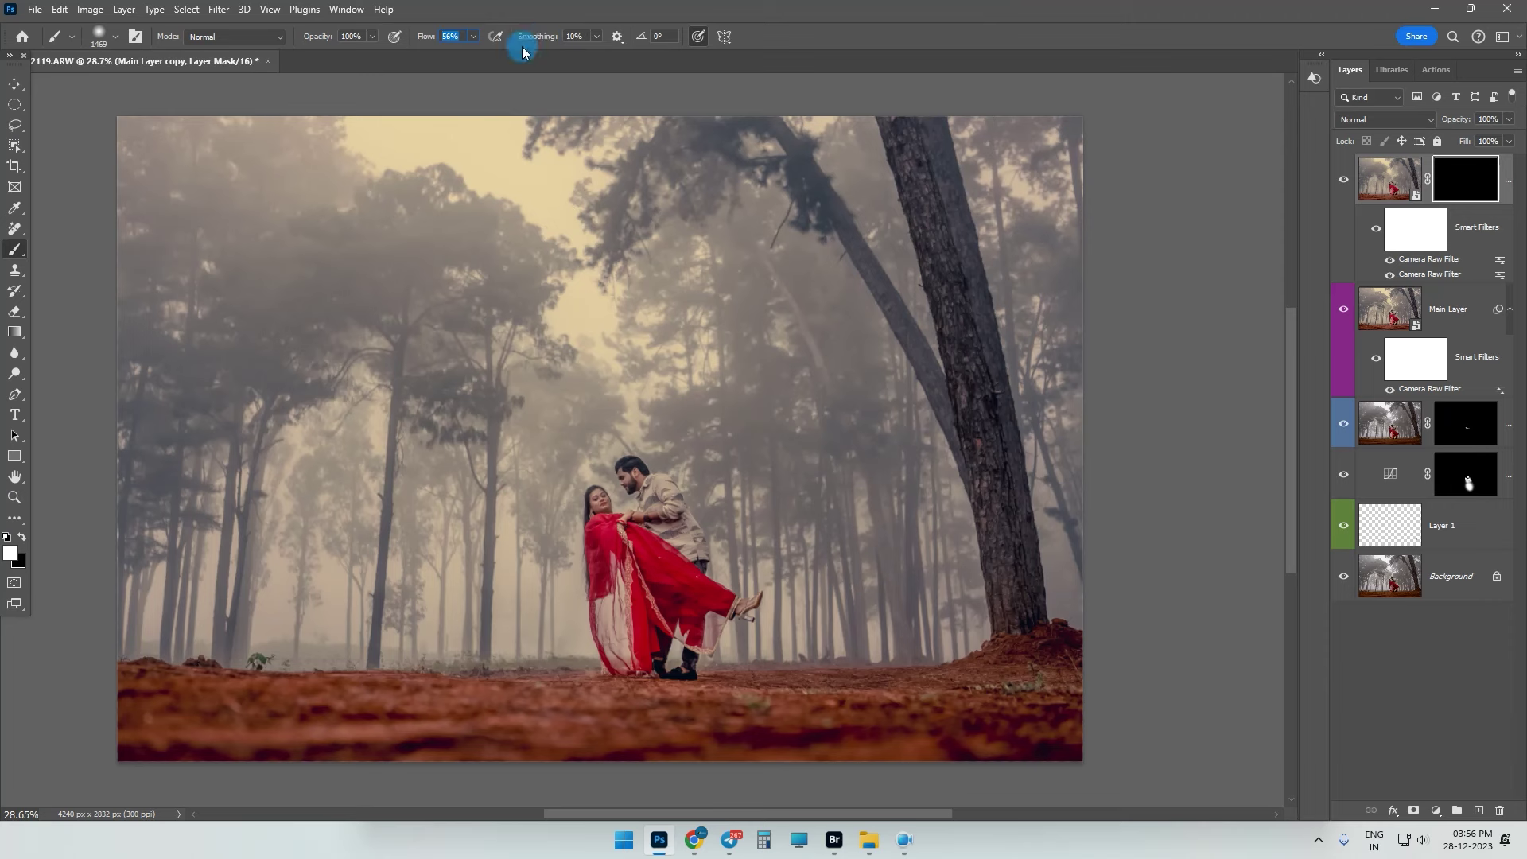
left_click_drag(426, 306, 487, 331)
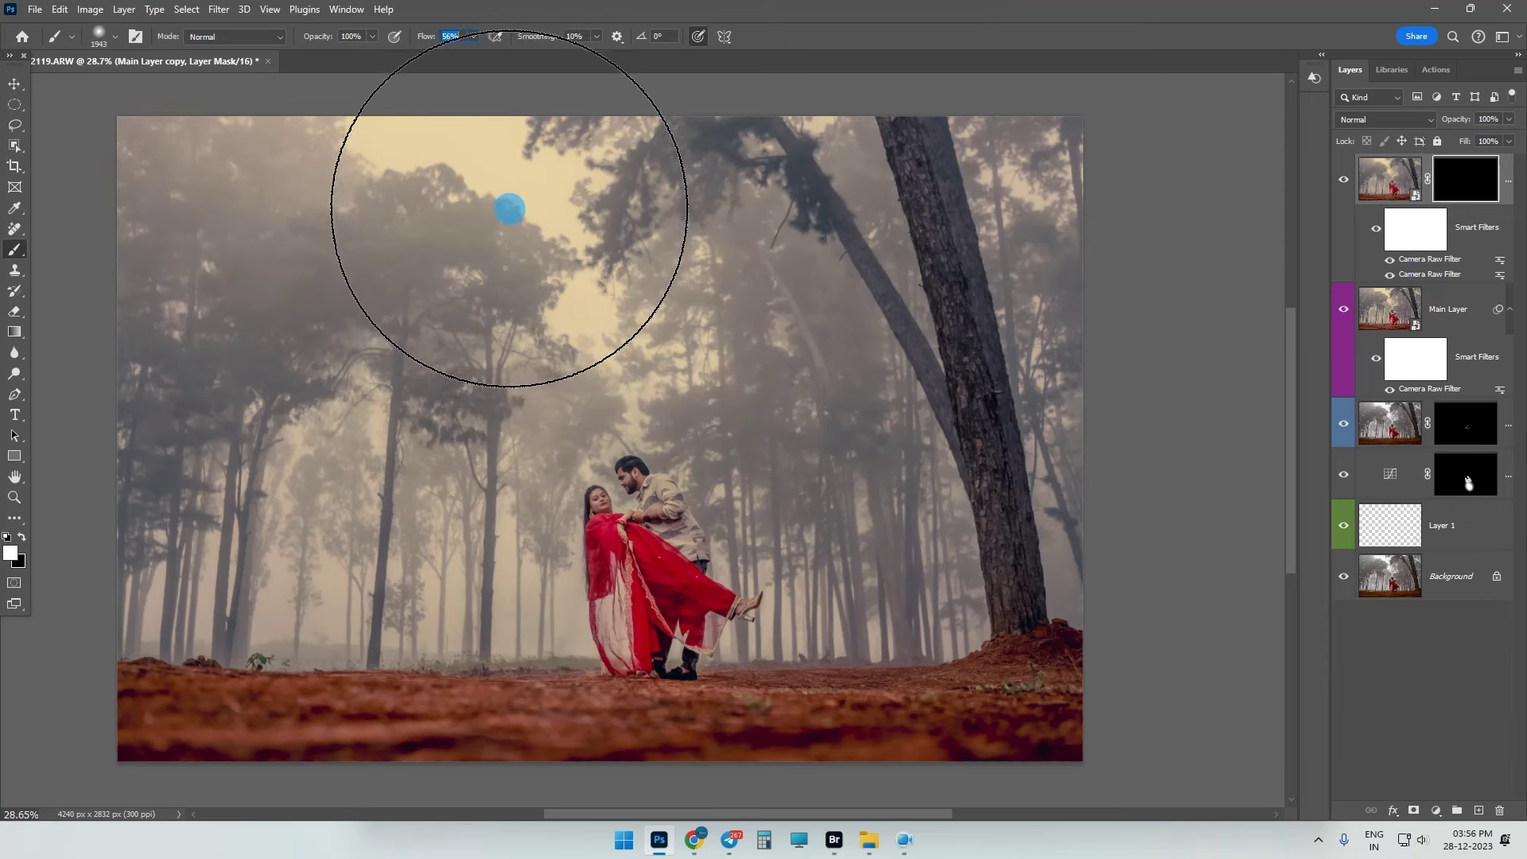
left_click(1463, 181)
- Paint white on the mask over the upper-left sky, right tree and left trees
mouse_move(460, 307)
left_mouse_down()
mouse_move(306, 224)
mouse_move(265, 498)
left_mouse_up()
left_click_drag(603, 318, 573, 318)
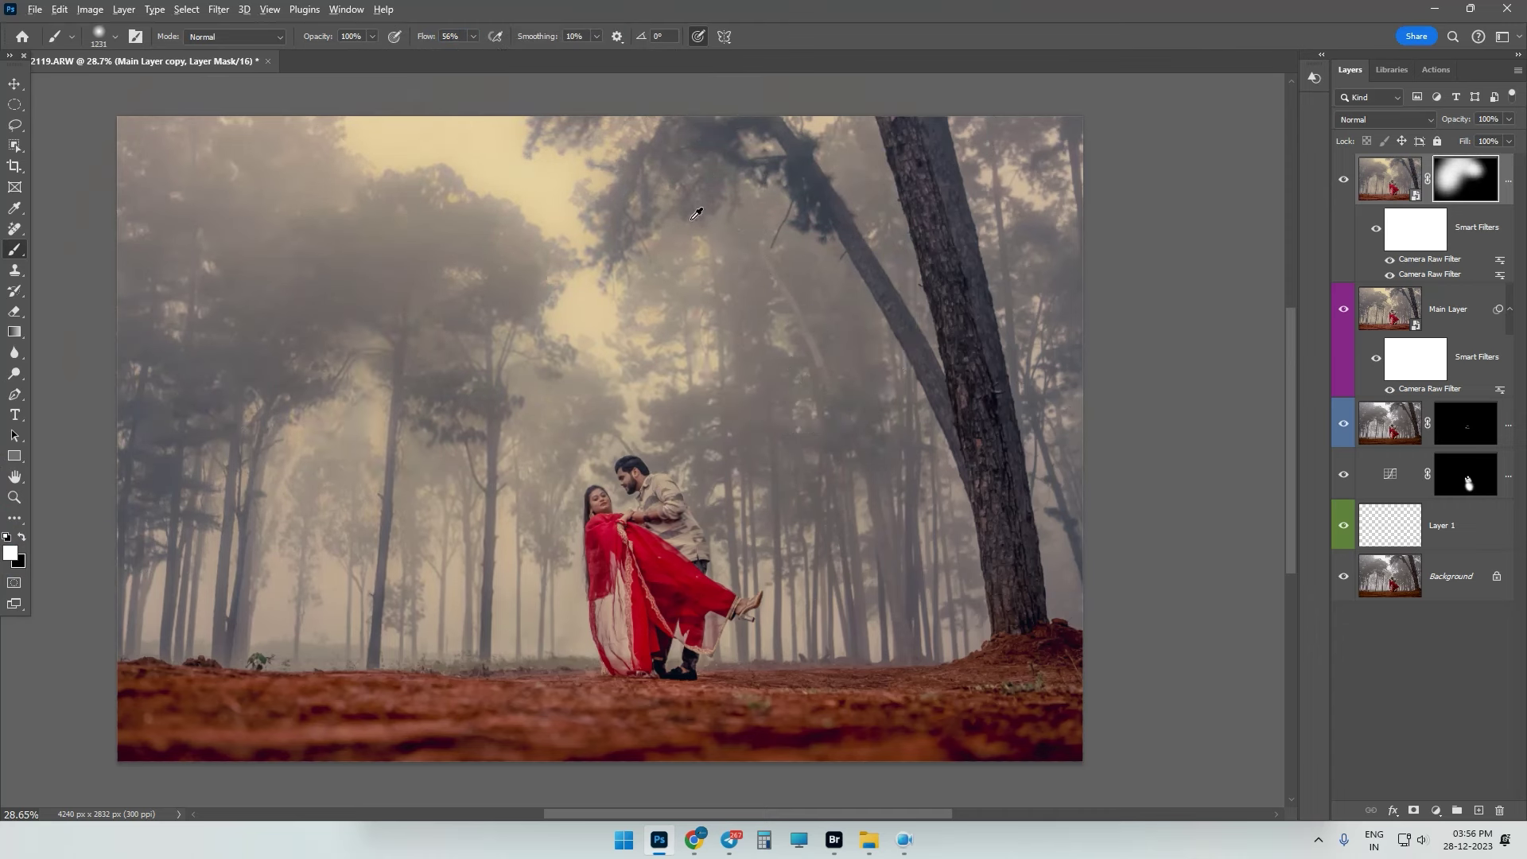
mouse_move(904, 511)
left_mouse_down()
mouse_move(1021, 197)
mouse_move(968, 436)
mouse_move(1074, 478)
left_mouse_up()
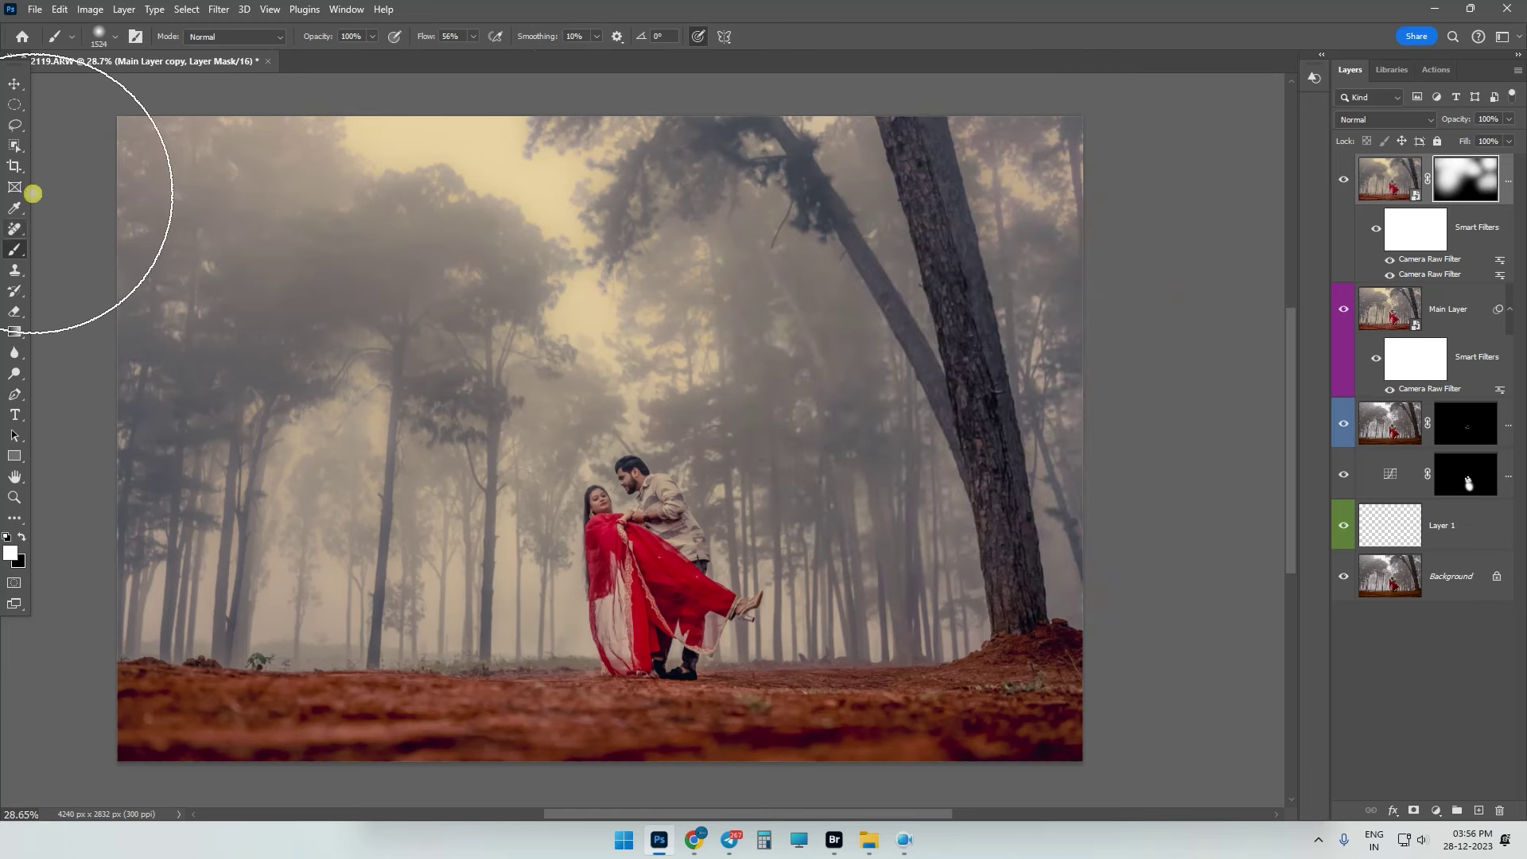
left_click_drag(370, 557, 342, 557)
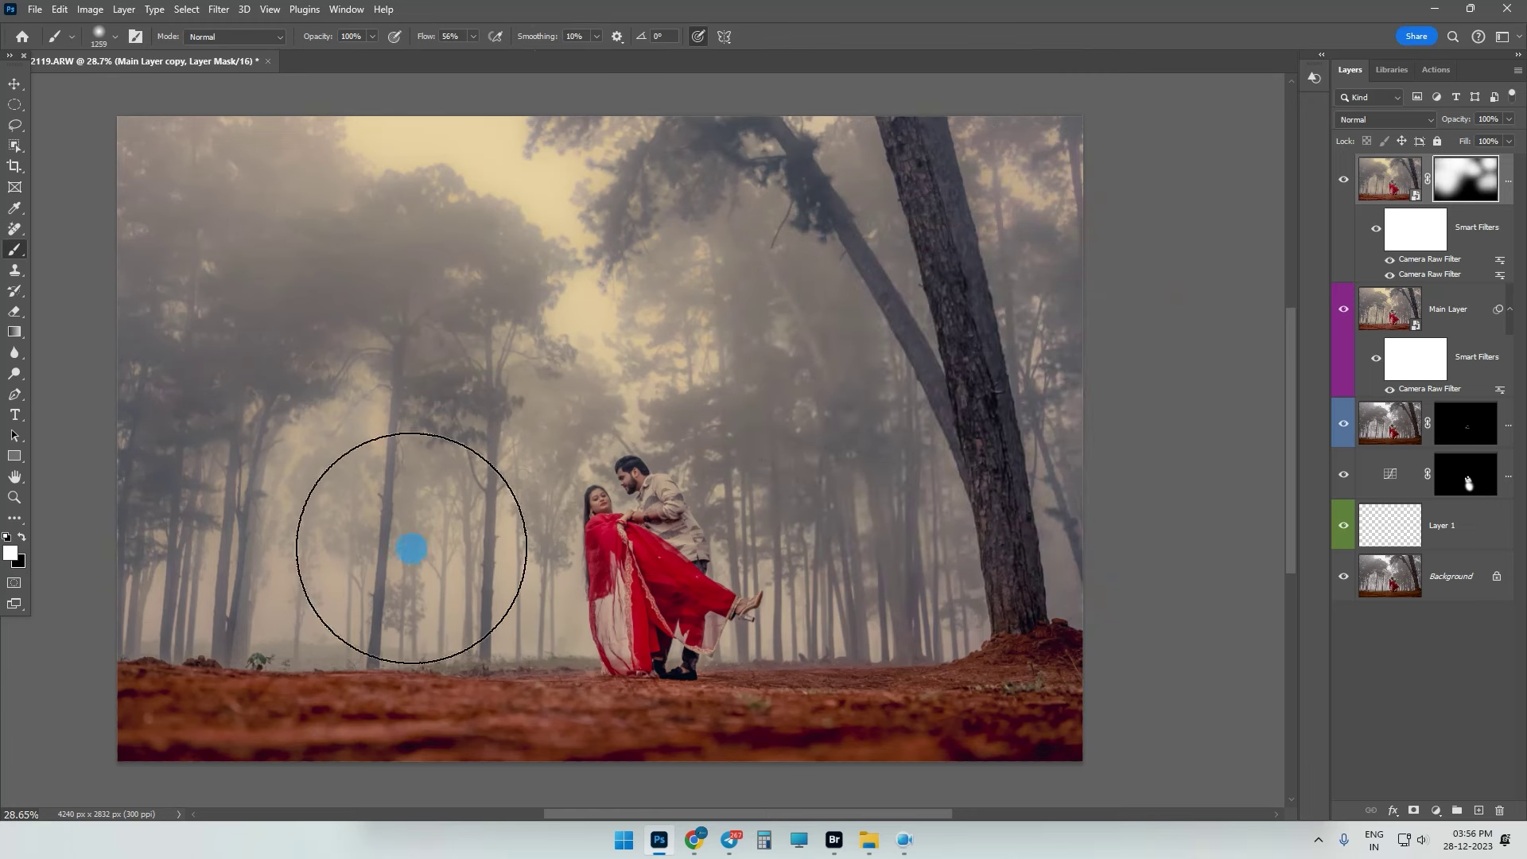
left_click_drag(471, 535, 222, 495)
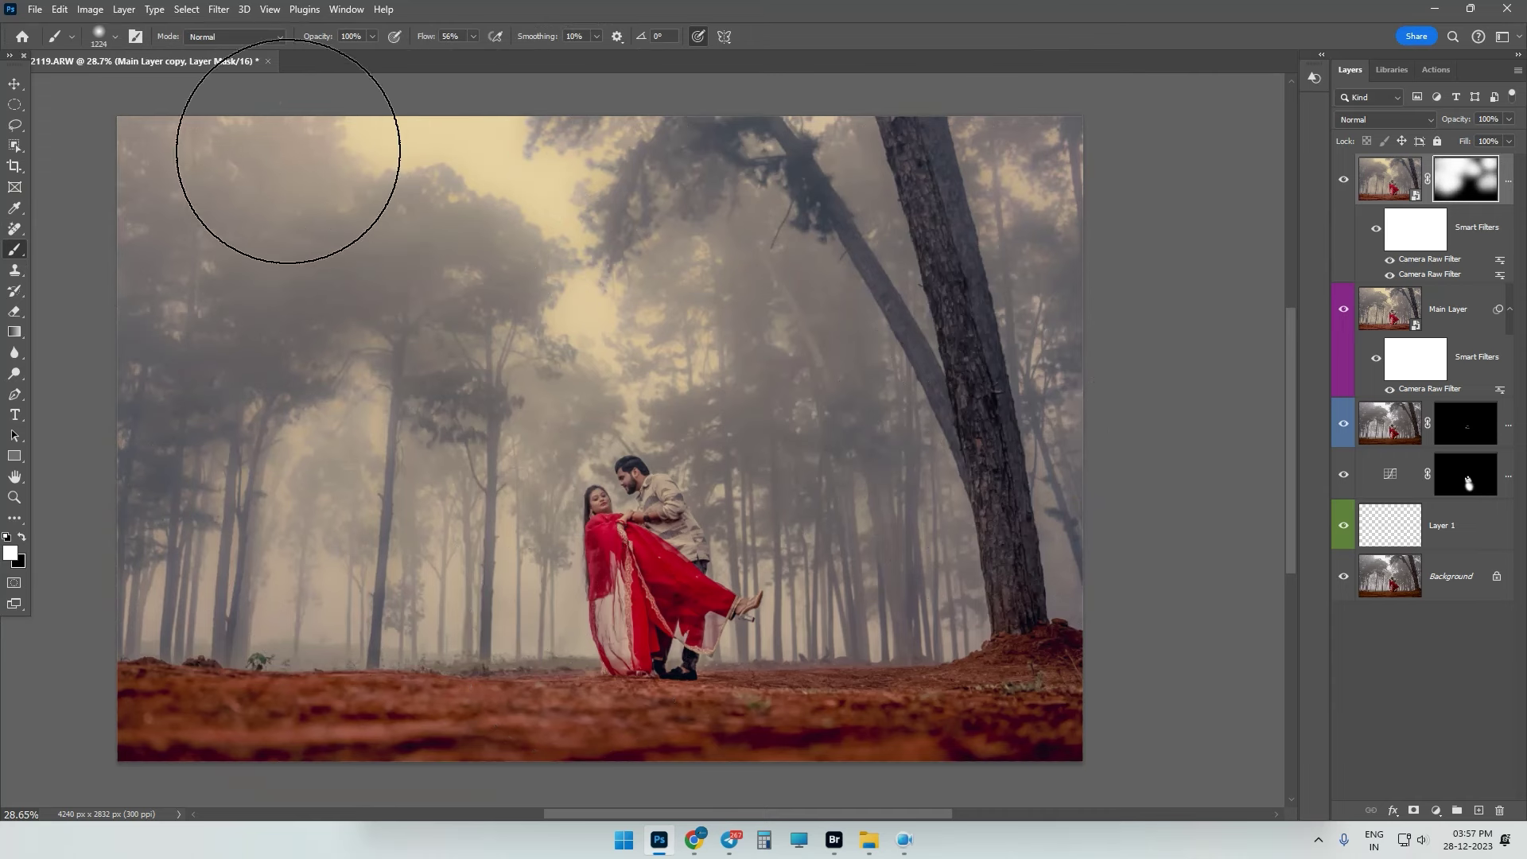
- Toggle the top layer to compare, then set its opacity to 64%
left_click(1344, 179)
left_click(1344, 179)
left_click(1344, 179)
scroll(747, 437, "down", 1)
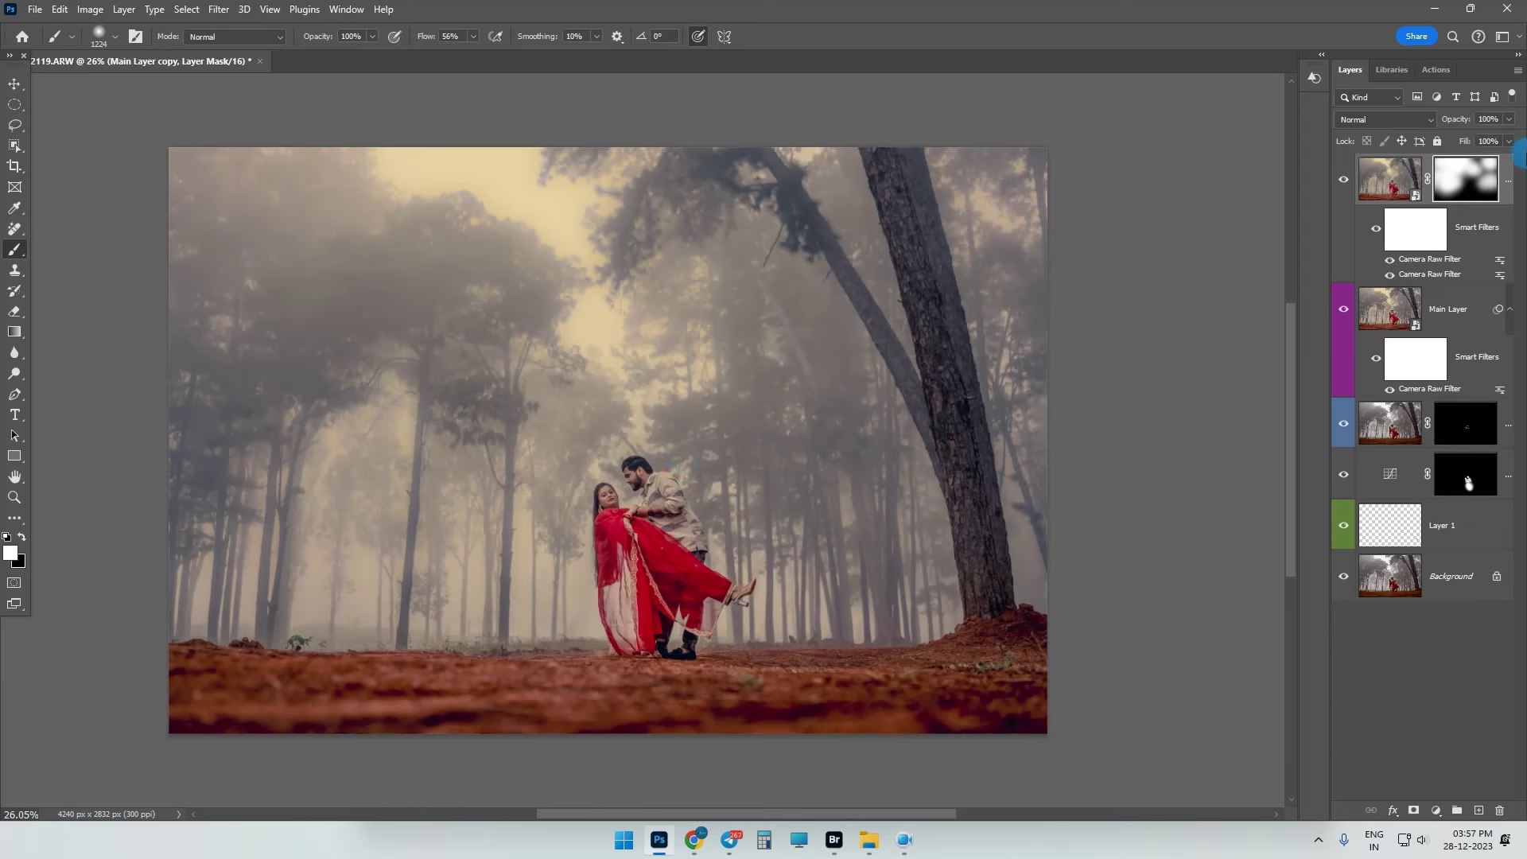
left_click_drag(1464, 141, 1482, 140)
left_click(1340, 179)
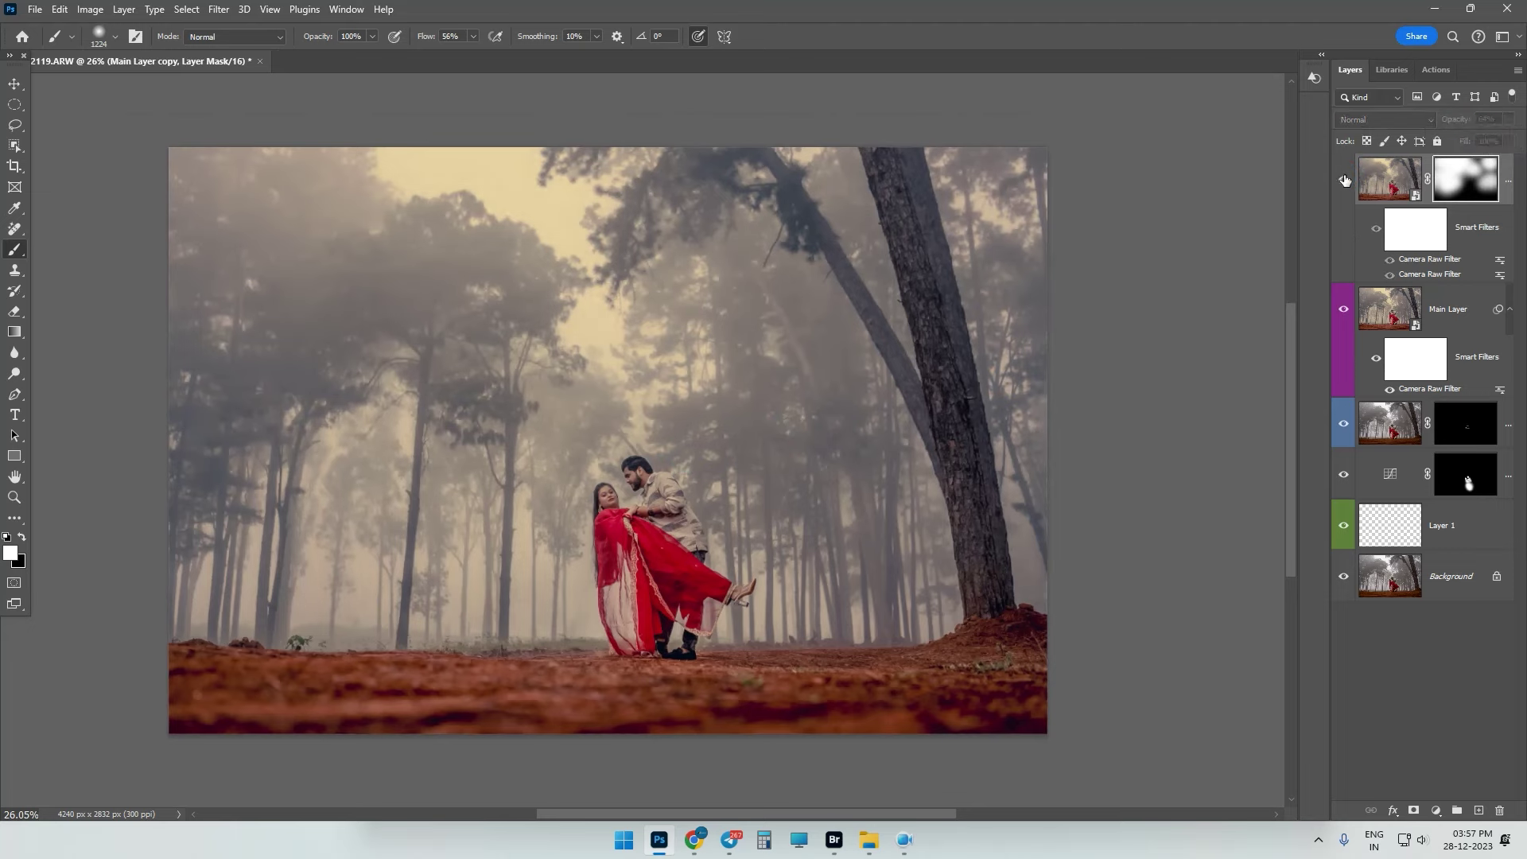
scroll(819, 271, "up", 1)
left_click(1381, 317)
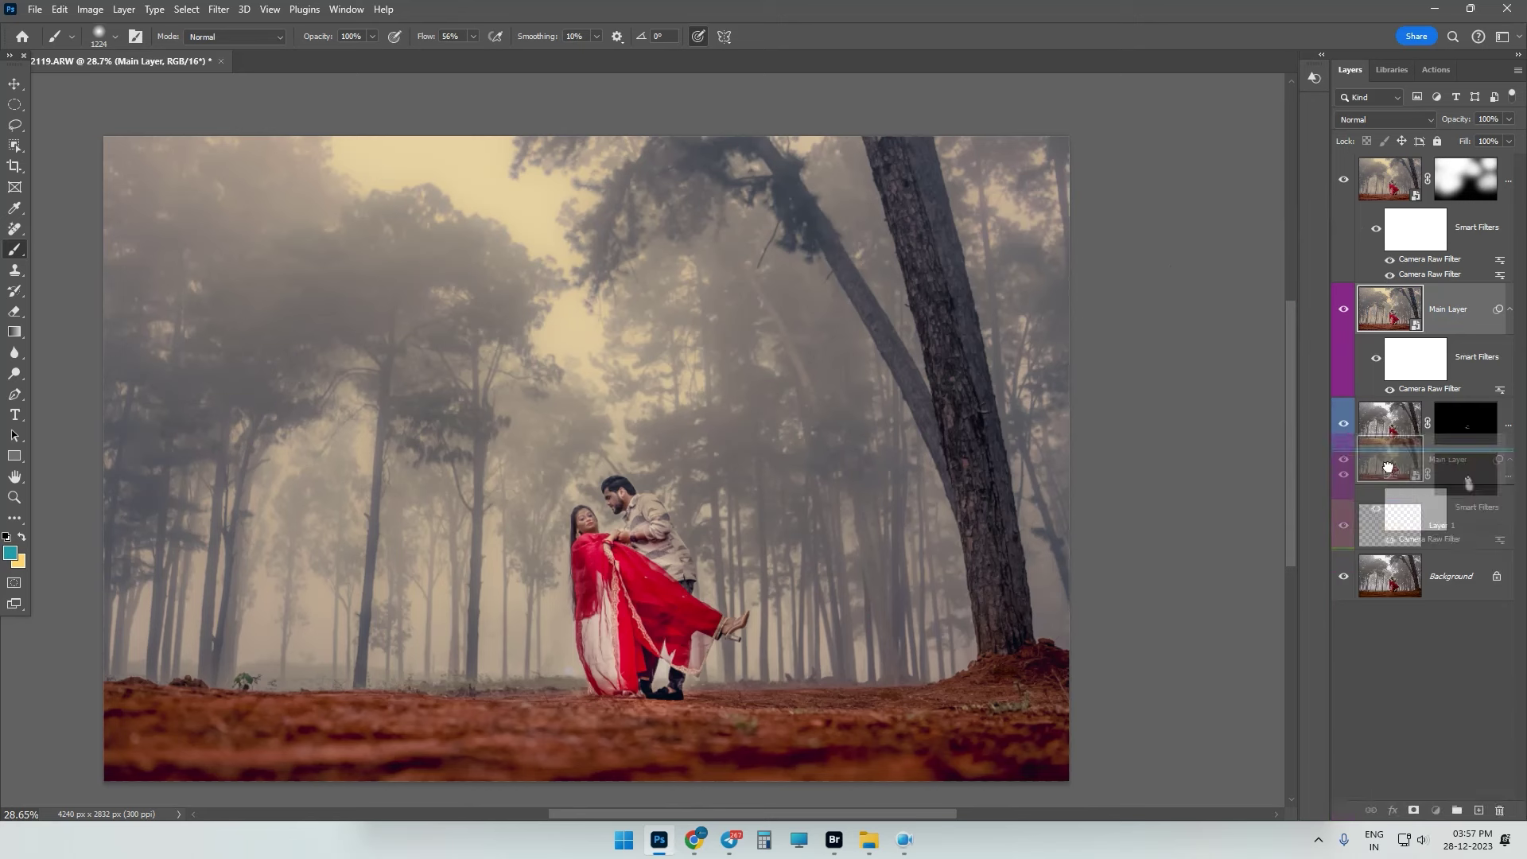
- Duplicate Main Layer as Main Layer copy 2 with a black mask, brushing white over the upper sky
key("ctrl+j")
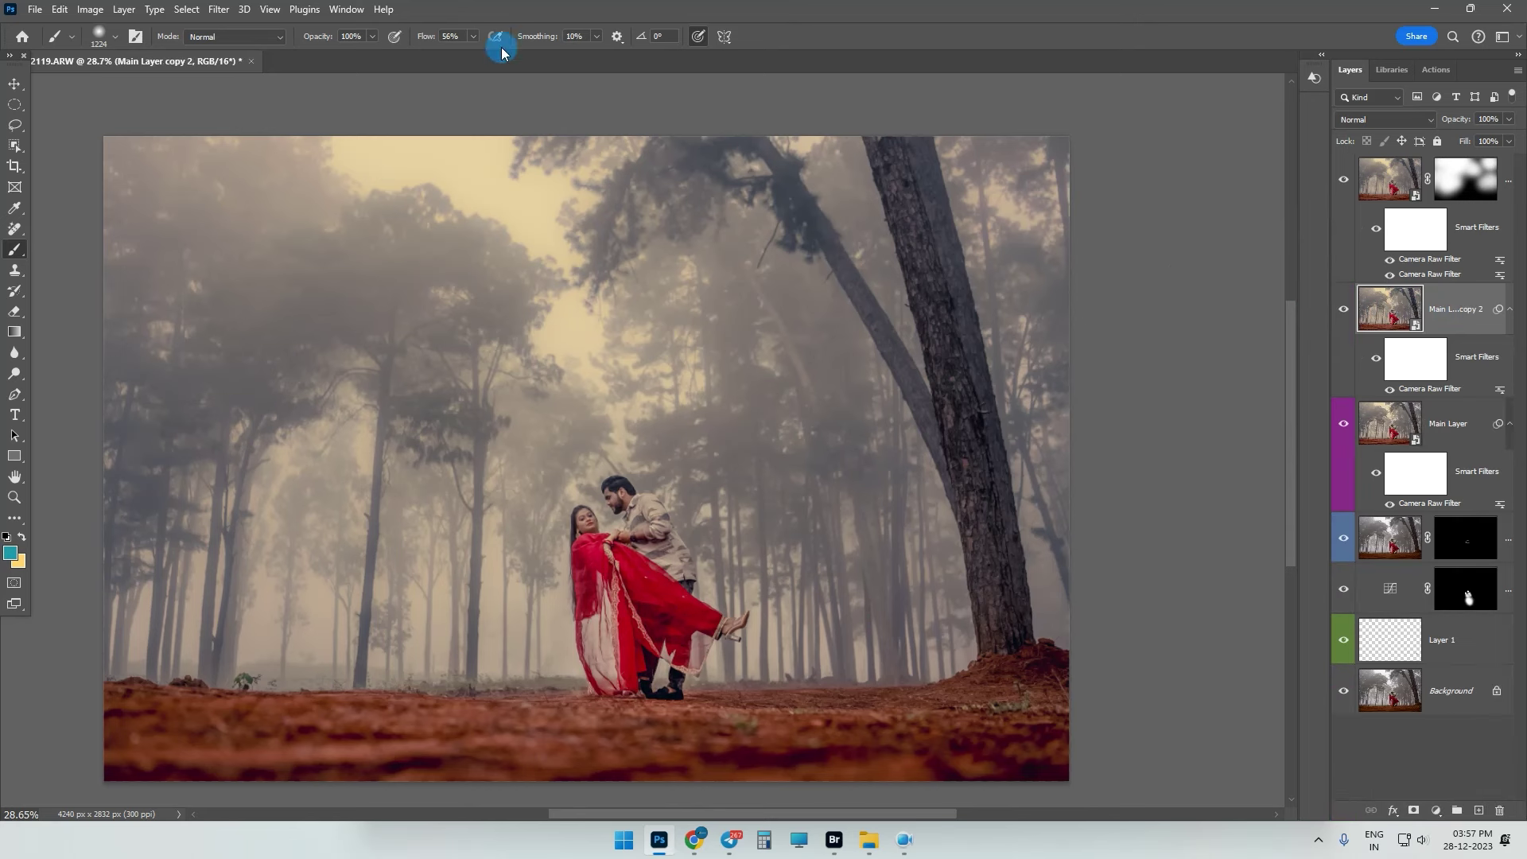
left_click(1413, 811, "alt")
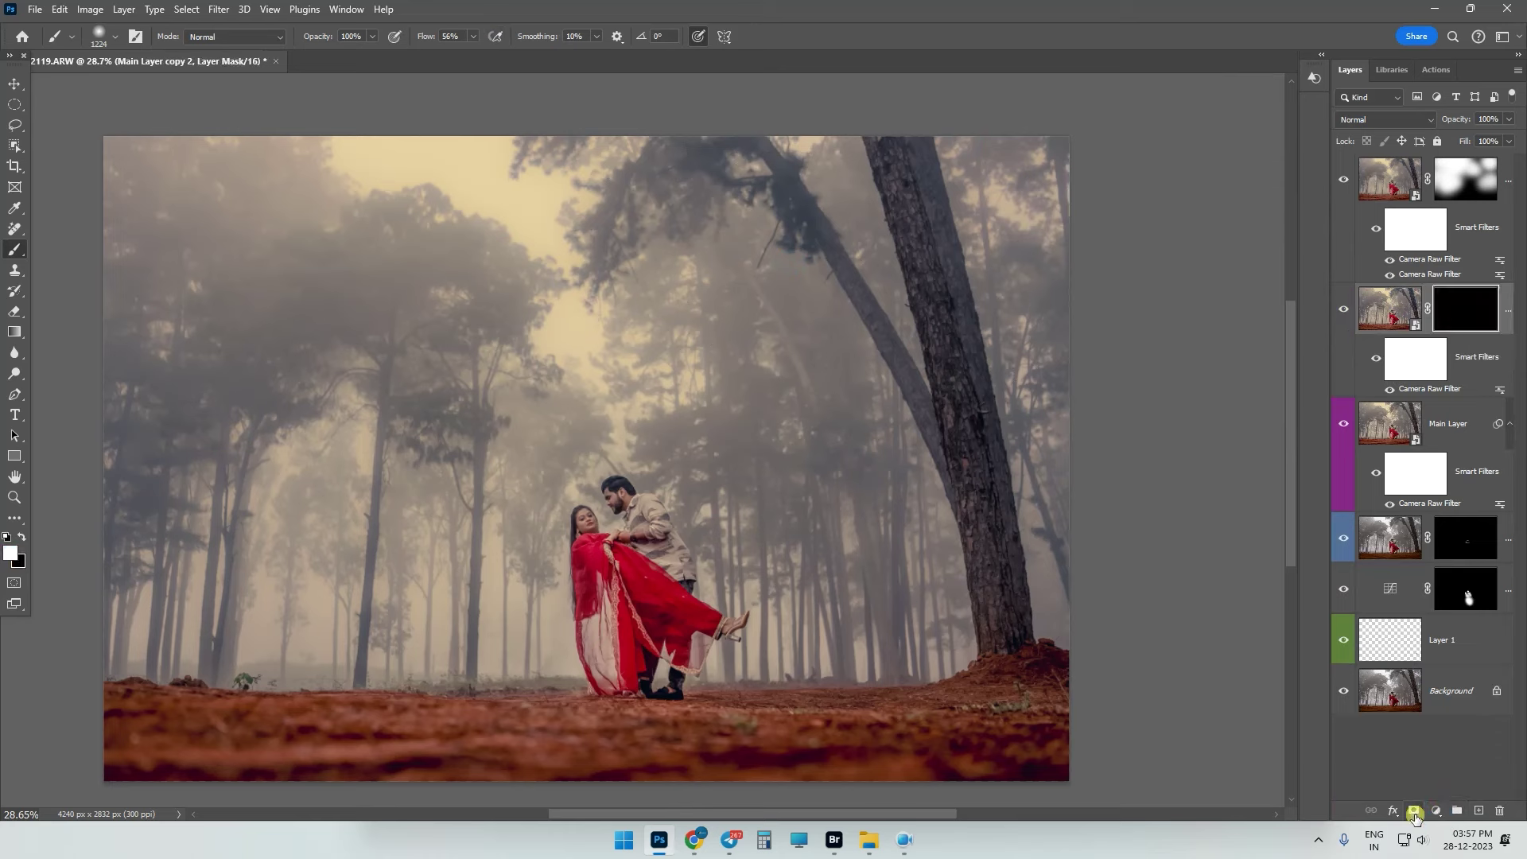
left_click_drag(450, 221, 545, 248)
left_click_drag(535, 181, 517, 192)
key("x")
key("x")
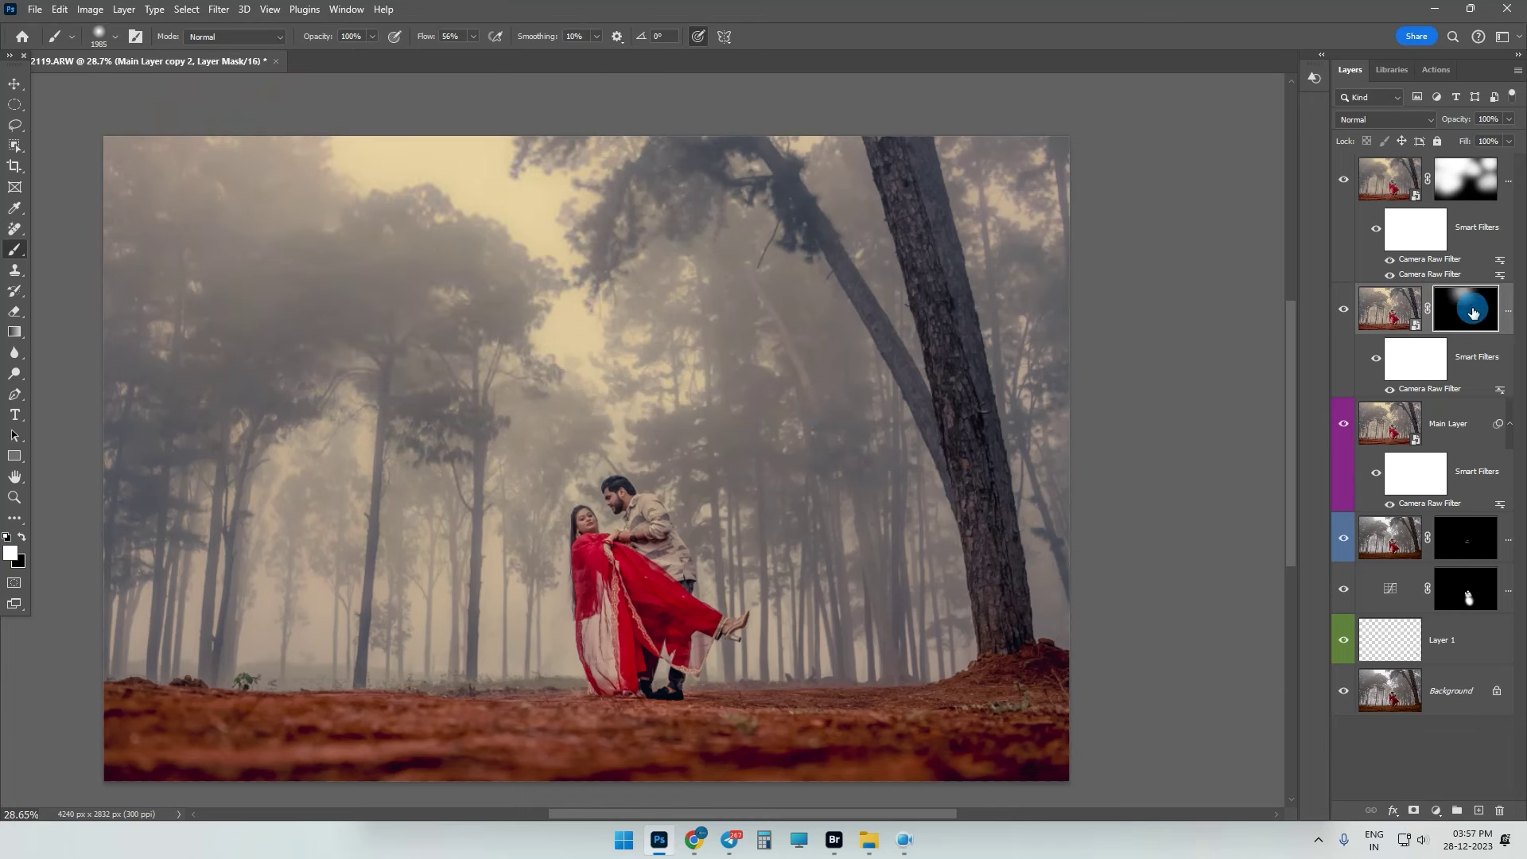
left_click_drag(617, 241, 580, 204)
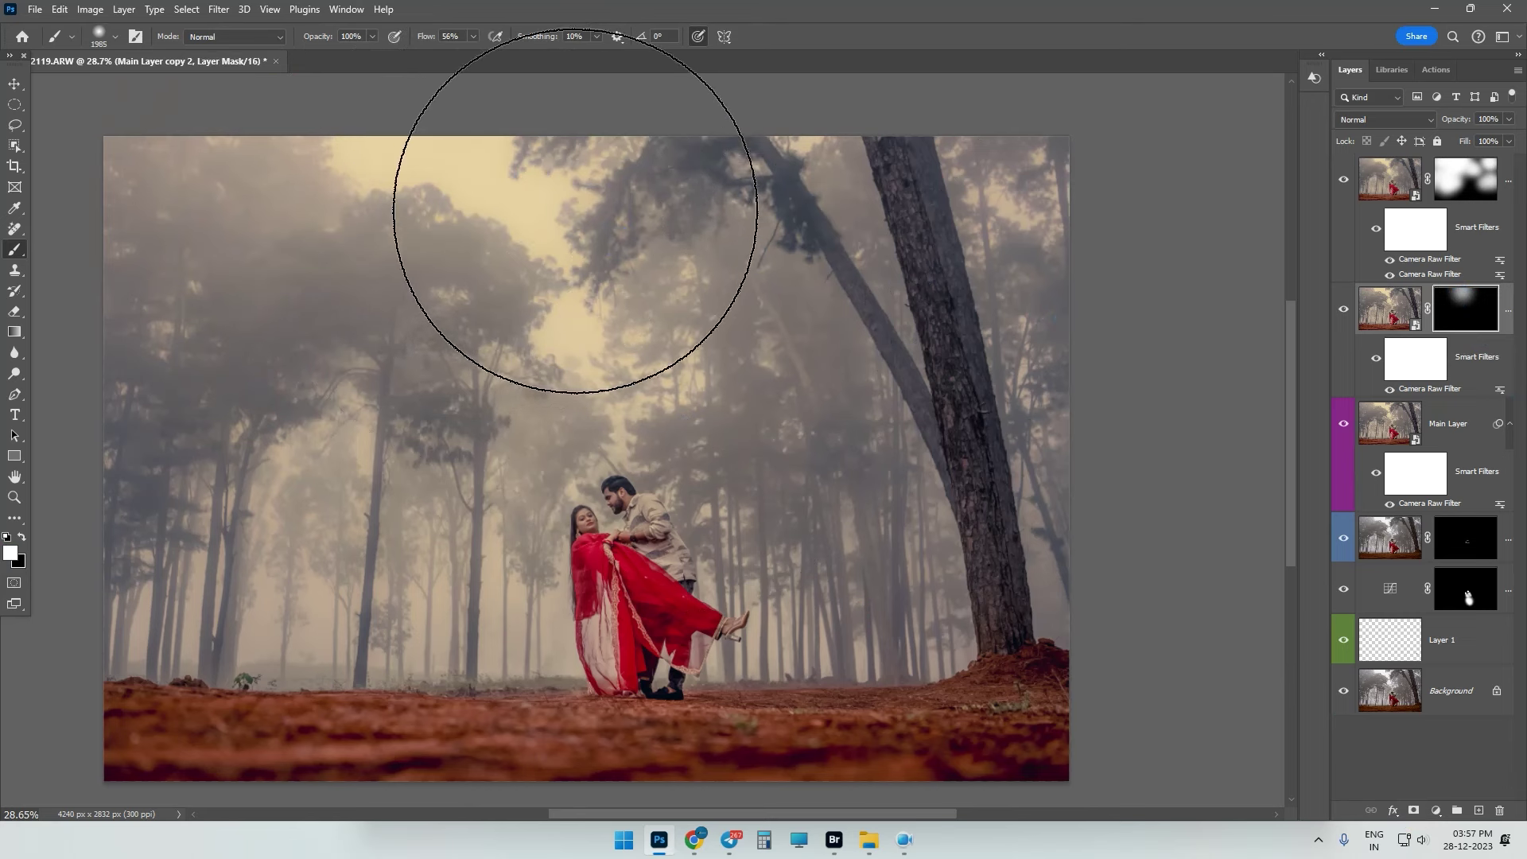
left_click(1393, 119)
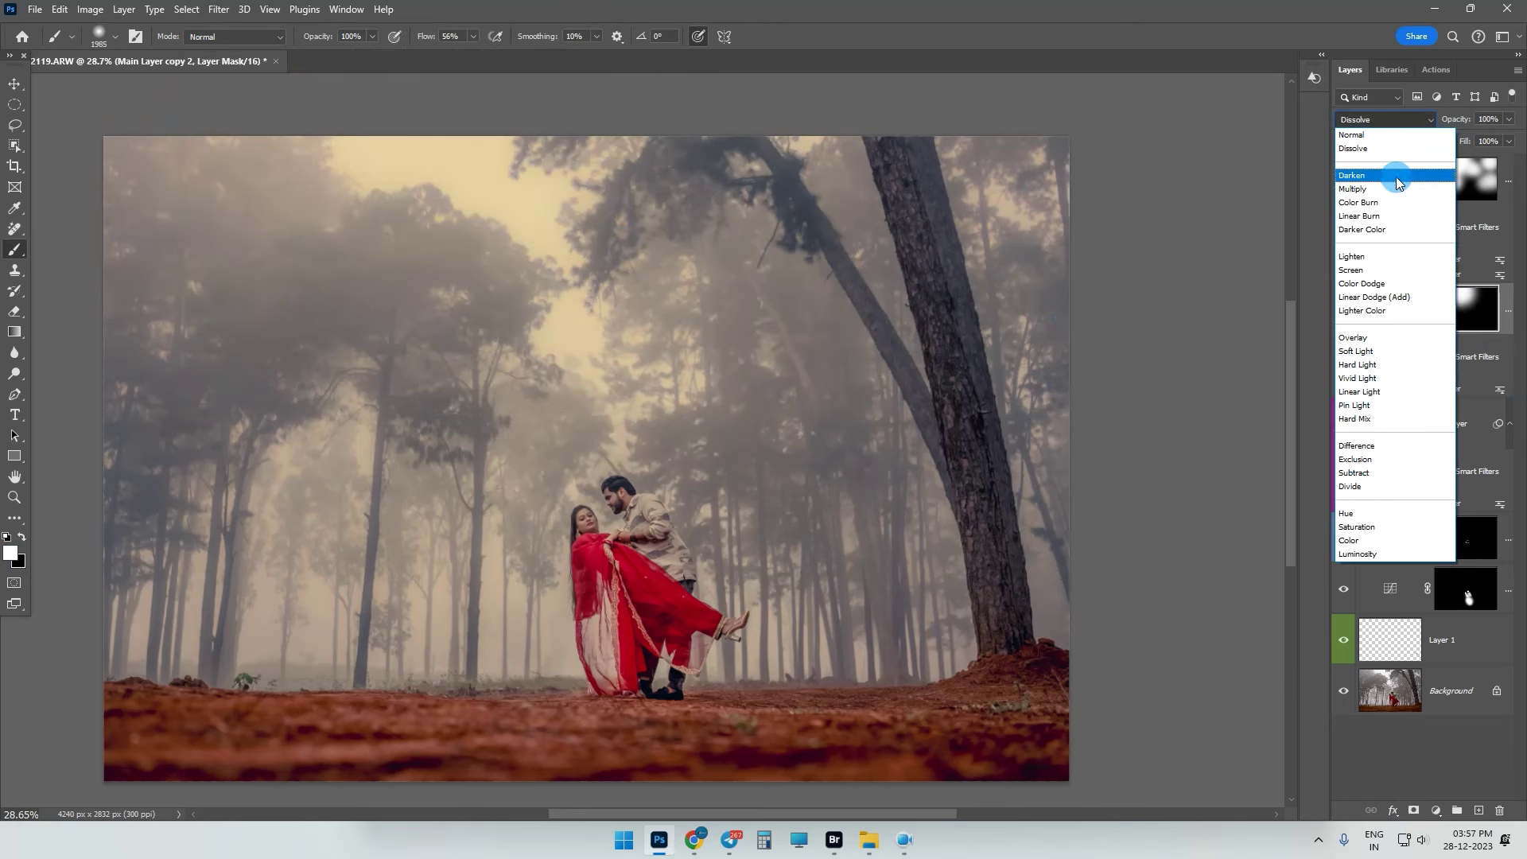
- Set Main Layer copy 2 to Linear Light and dab its mask over the trees at 35% brush flow
left_click(1411, 393)
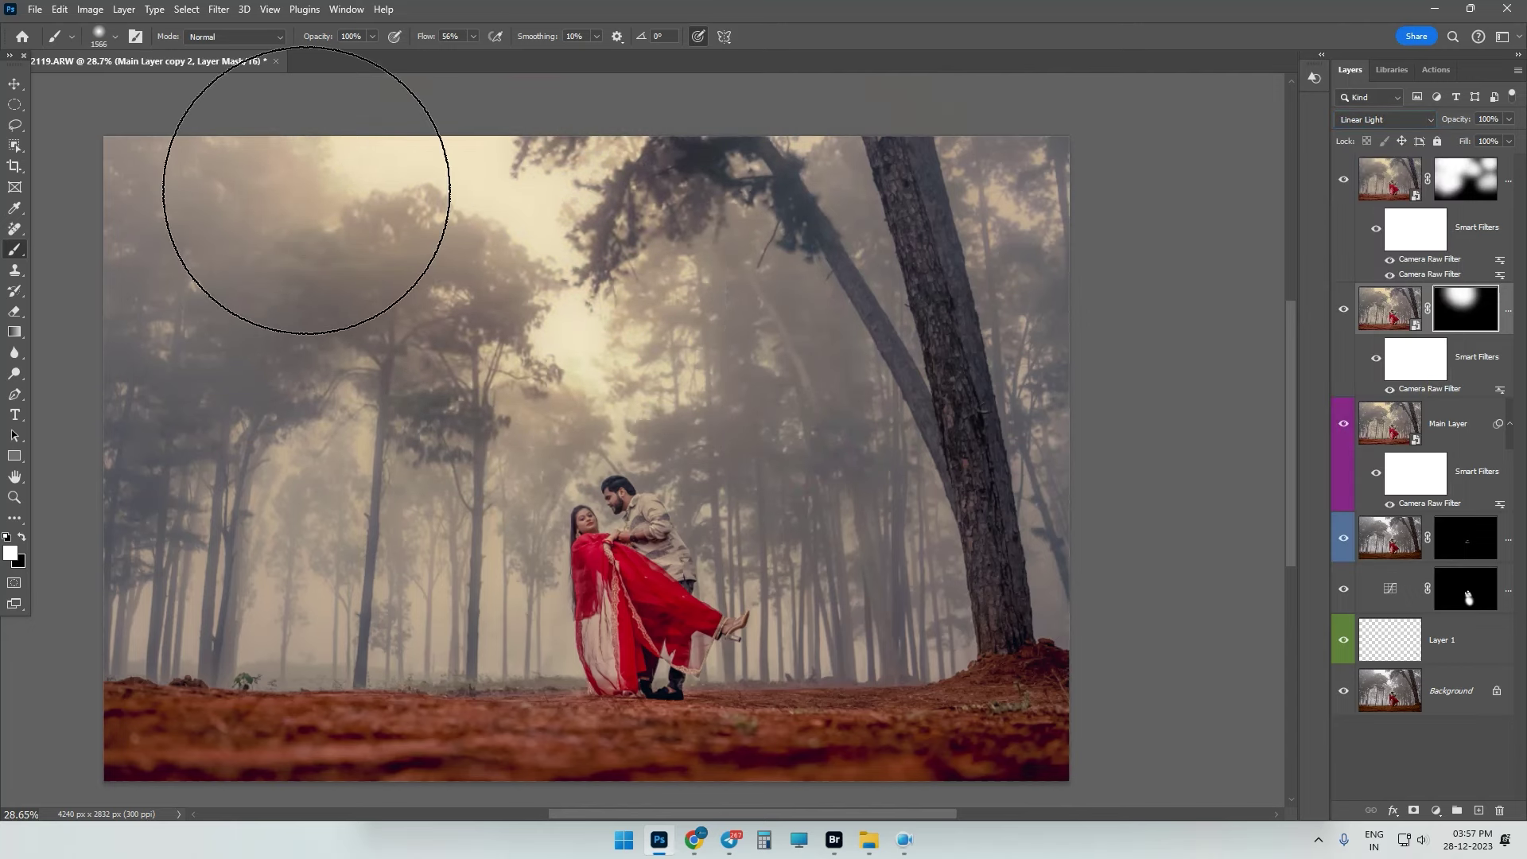
left_click(726, 127)
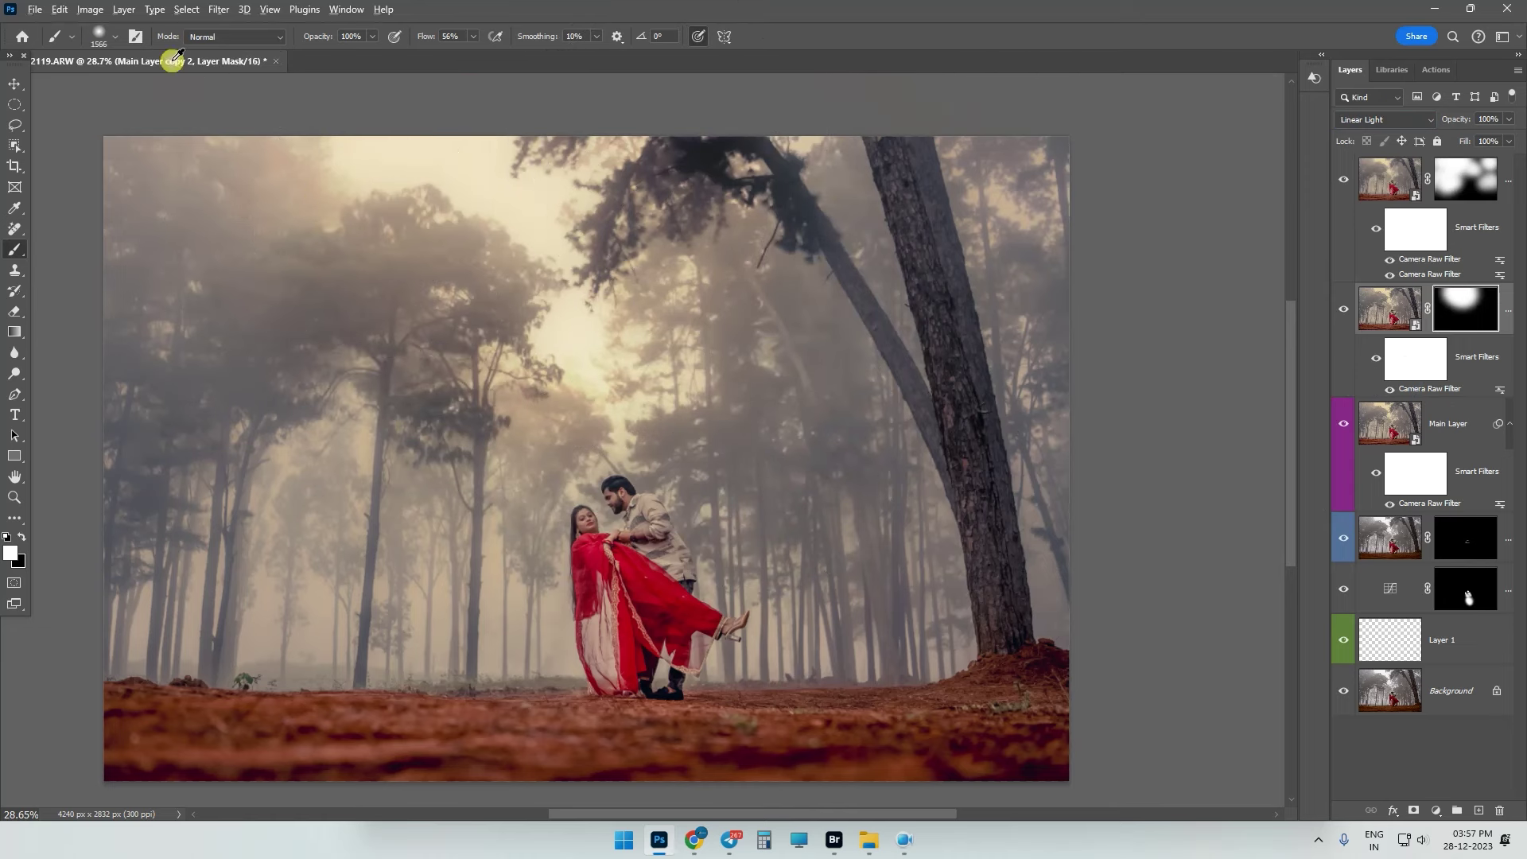
left_click(748, 318)
left_click_drag(748, 318, 850, 318)
type("x")
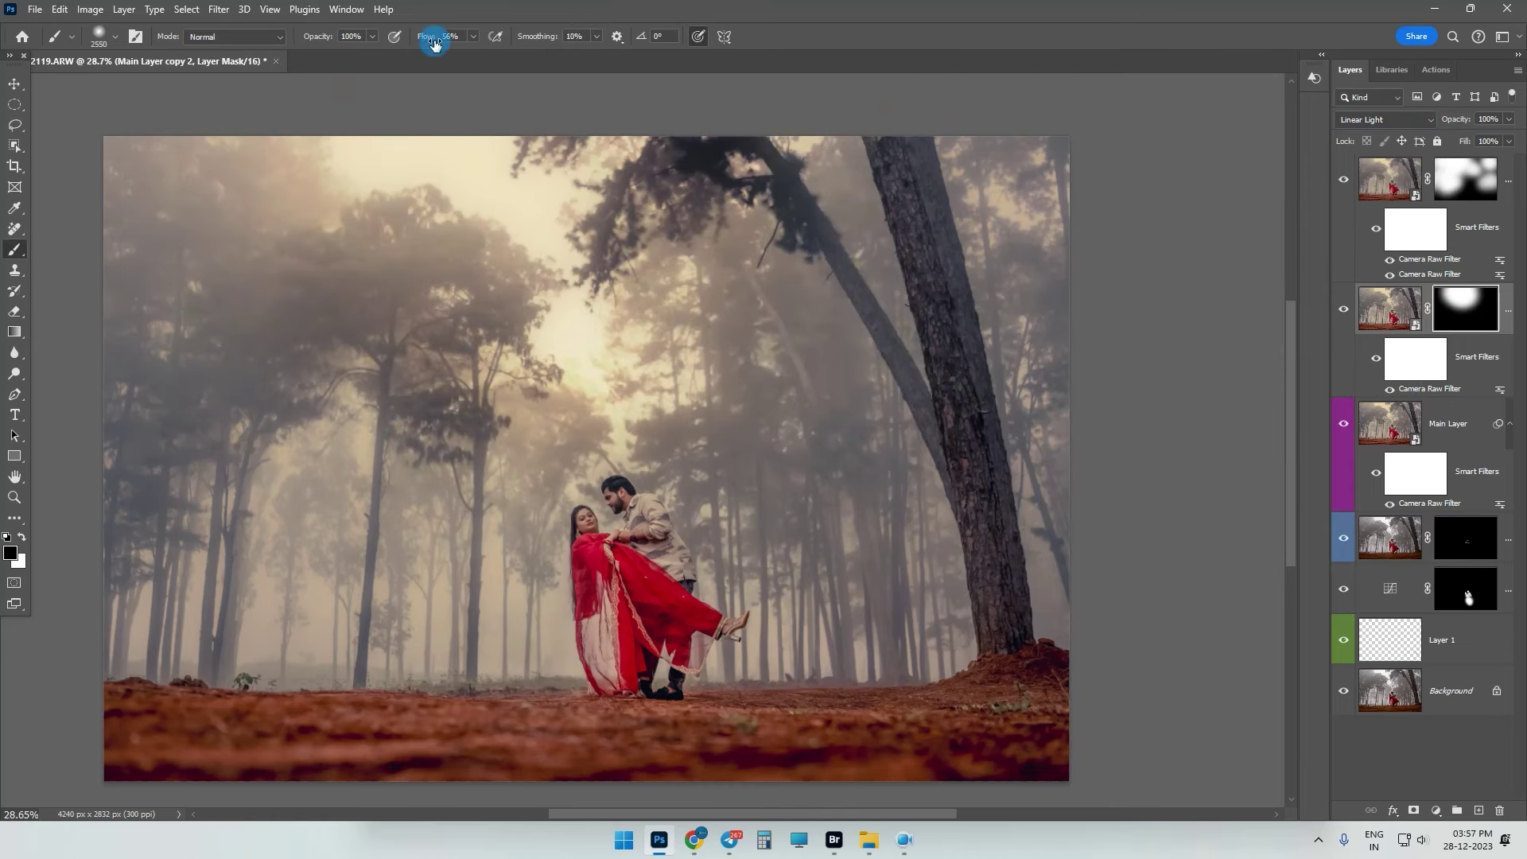
type("35")
left_click(388, 411)
left_click(822, 272)
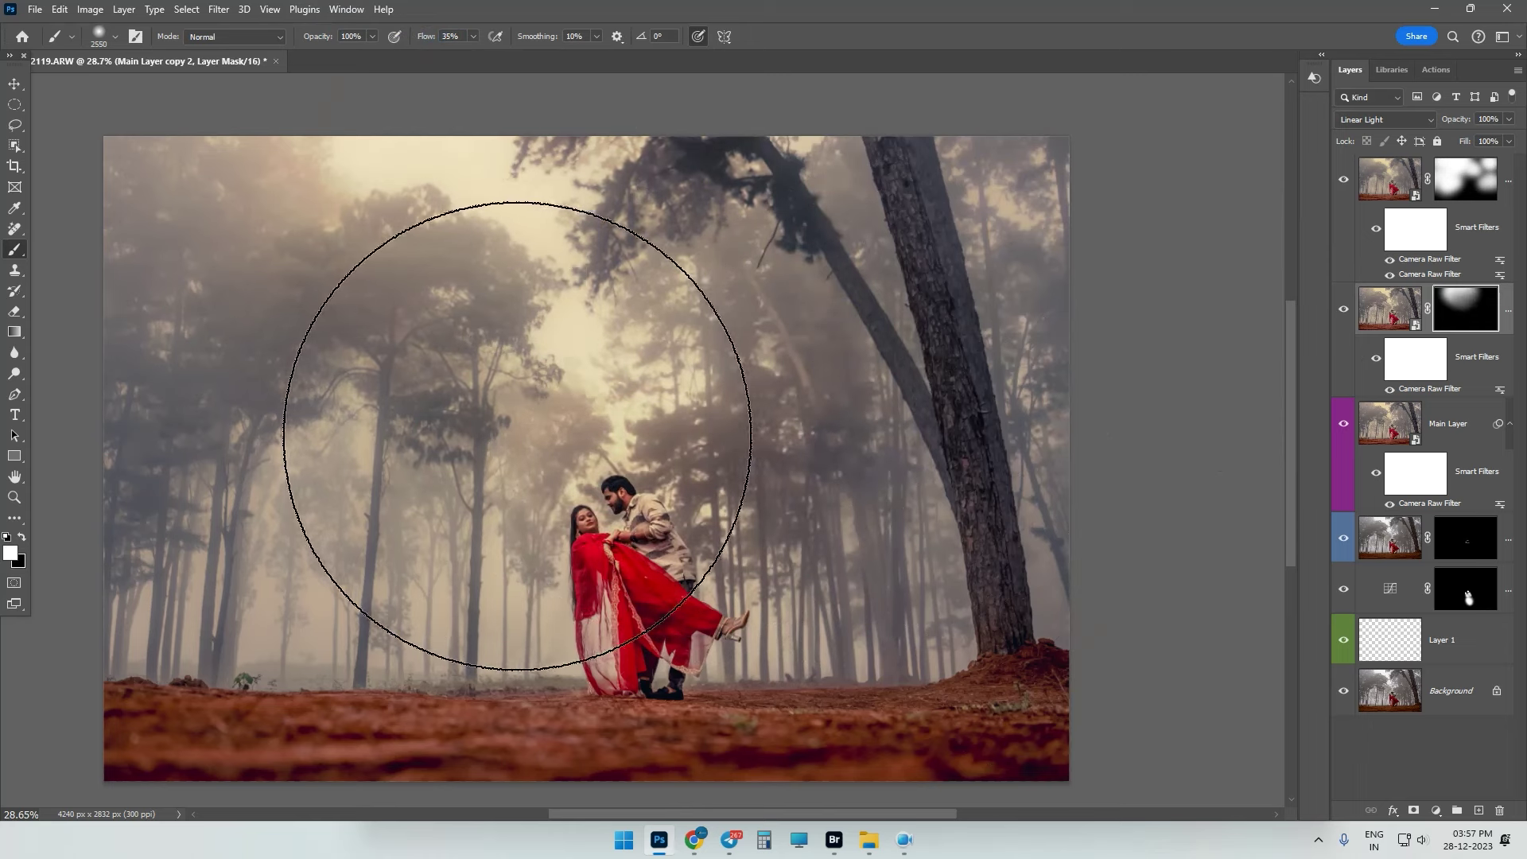
left_click(648, 450)
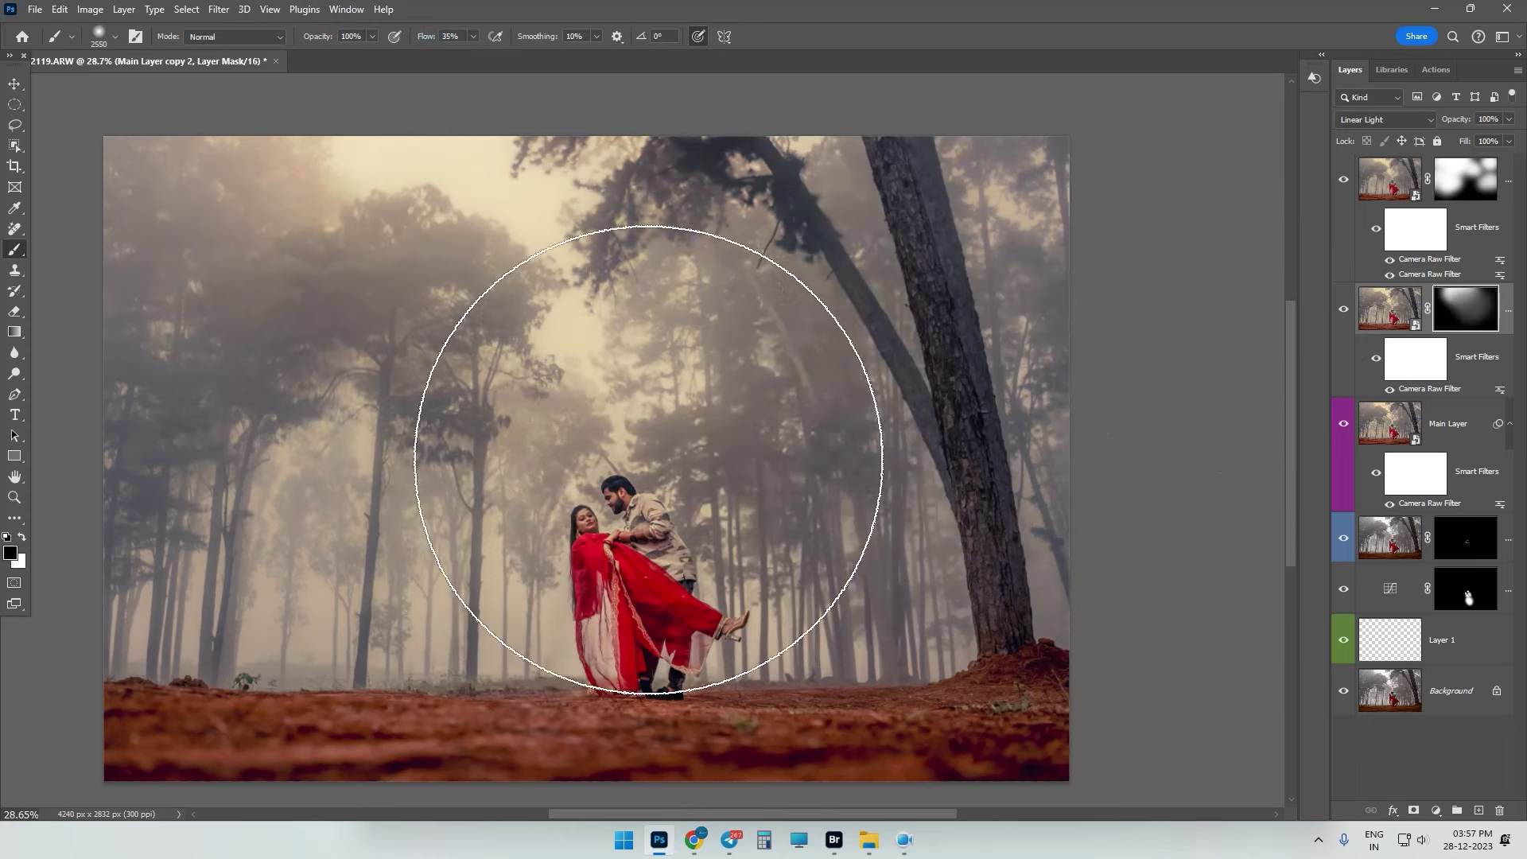
left_click(736, 426)
left_click(300, 426)
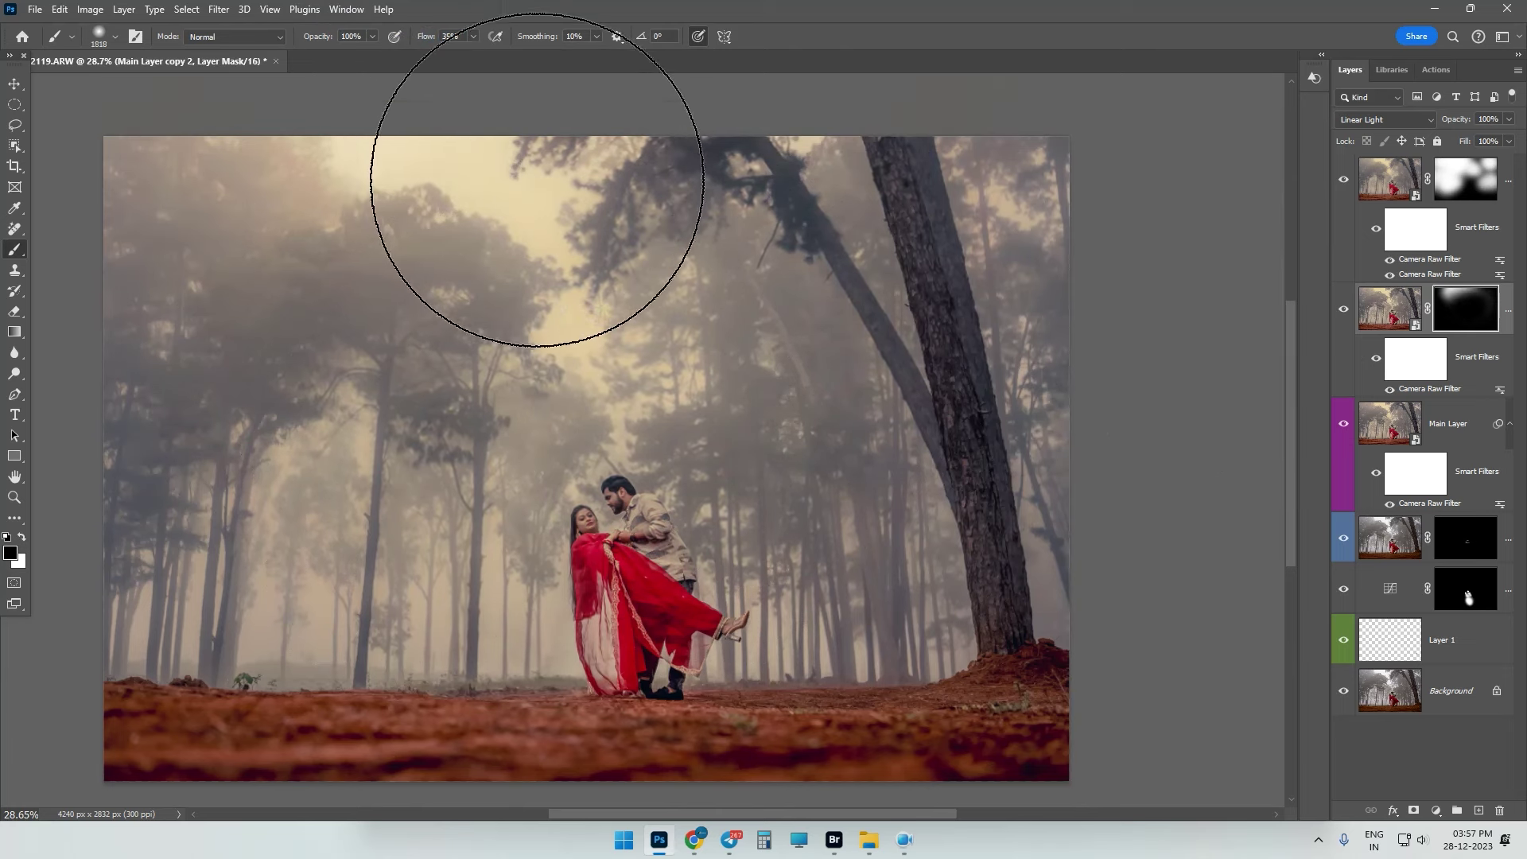
- Dab white onto the mask lower down and toggle the layer to compare
key("x")
left_click(552, 285)
key("]")
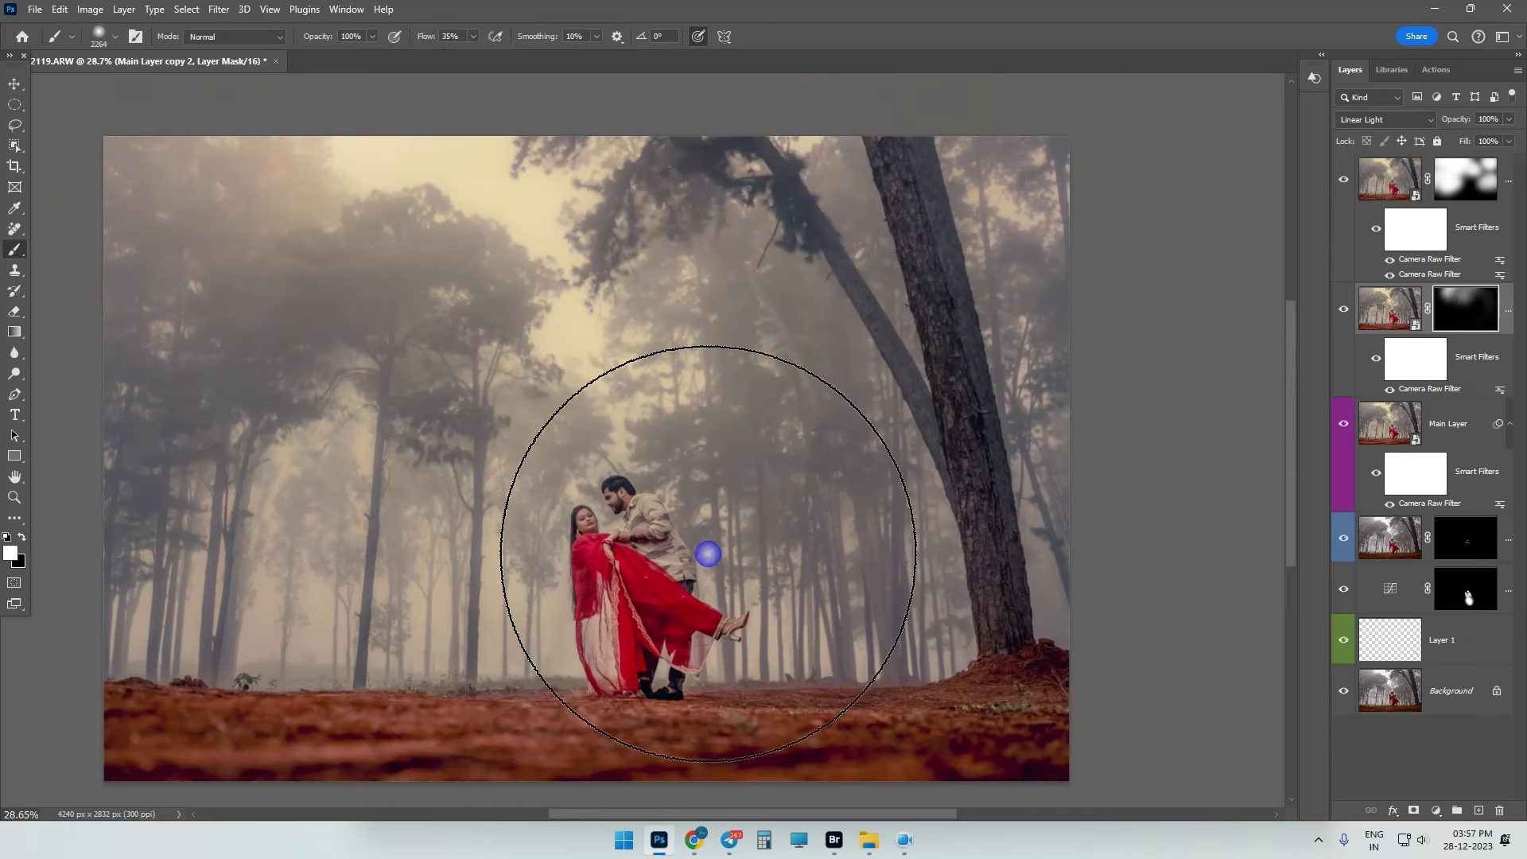
left_click(1343, 309)
left_click(1344, 309)
left_click(1343, 309)
left_click(739, 288)
- Paint the glow over trees left of the couple and the right-hand trees, masking it near the ground
key("x")
left_click_drag(1035, 199, 992, 194)
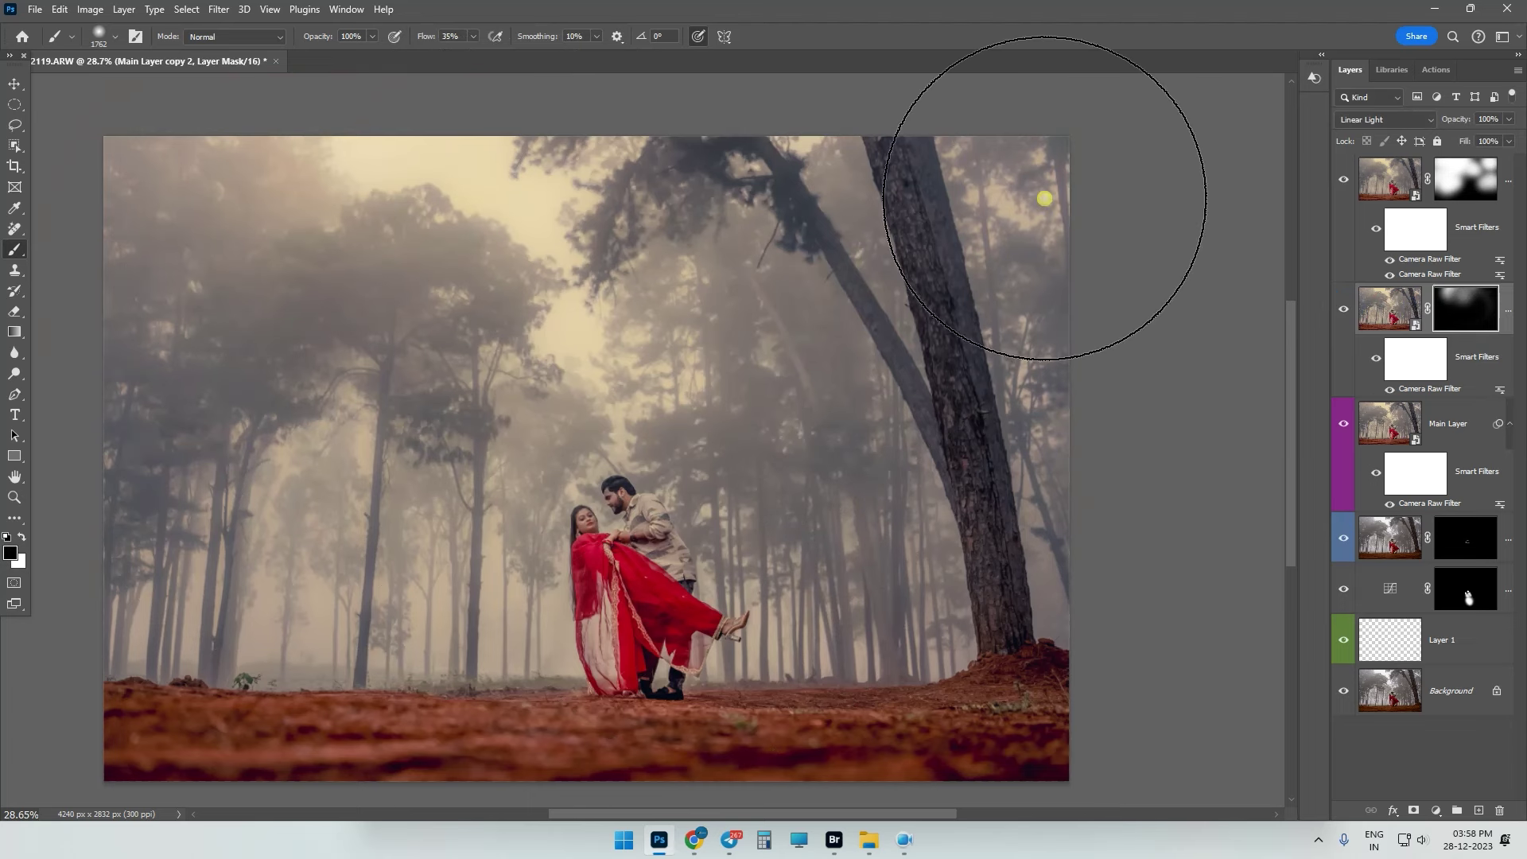
key("x")
mouse_move(529, 333)
left_mouse_down()
mouse_move(358, 408)
mouse_move(351, 587)
mouse_move(467, 546)
mouse_move(473, 467)
left_mouse_up()
left_click_drag(801, 607, 921, 614)
left_click_drag(812, 453, 818, 448)
key("x")
left_click(852, 634)
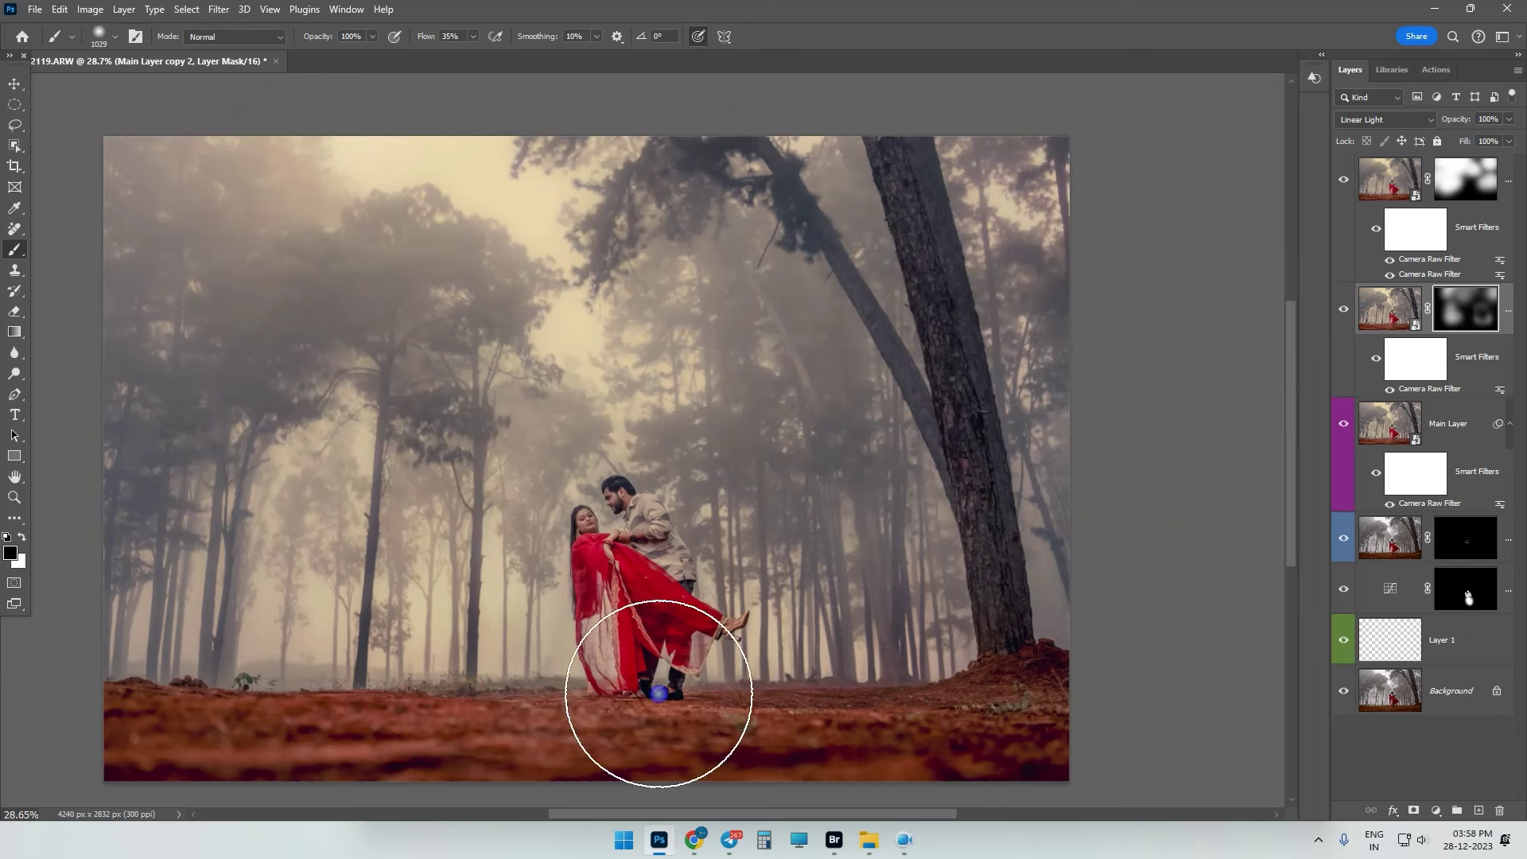
left_click(1344, 311)
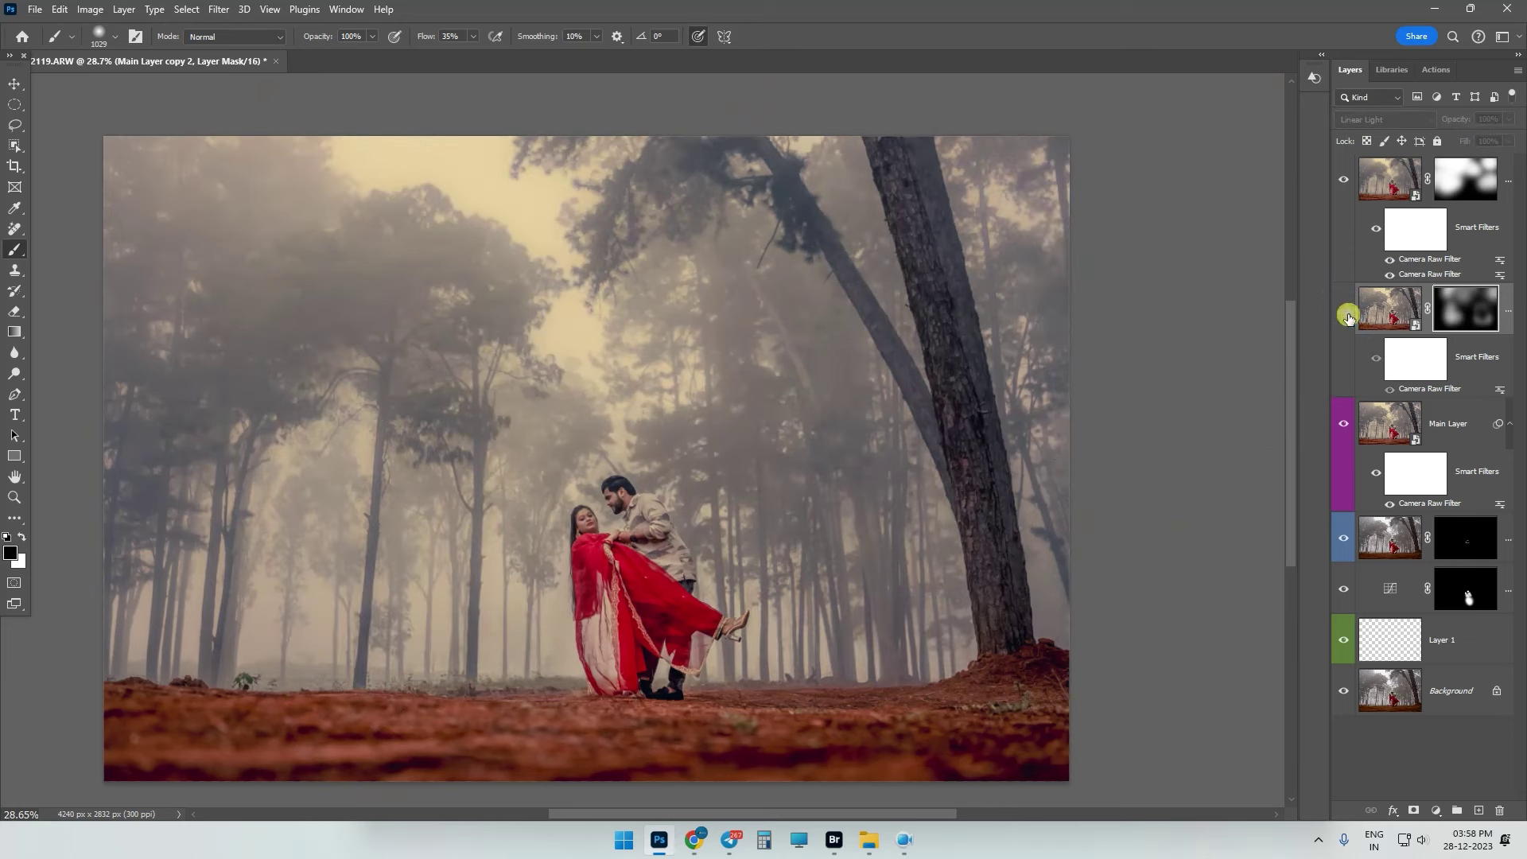
left_click(1345, 311)
left_click(1344, 310)
- Make the canvas surround black and view Main Layer solo to compare
right_click(1196, 413)
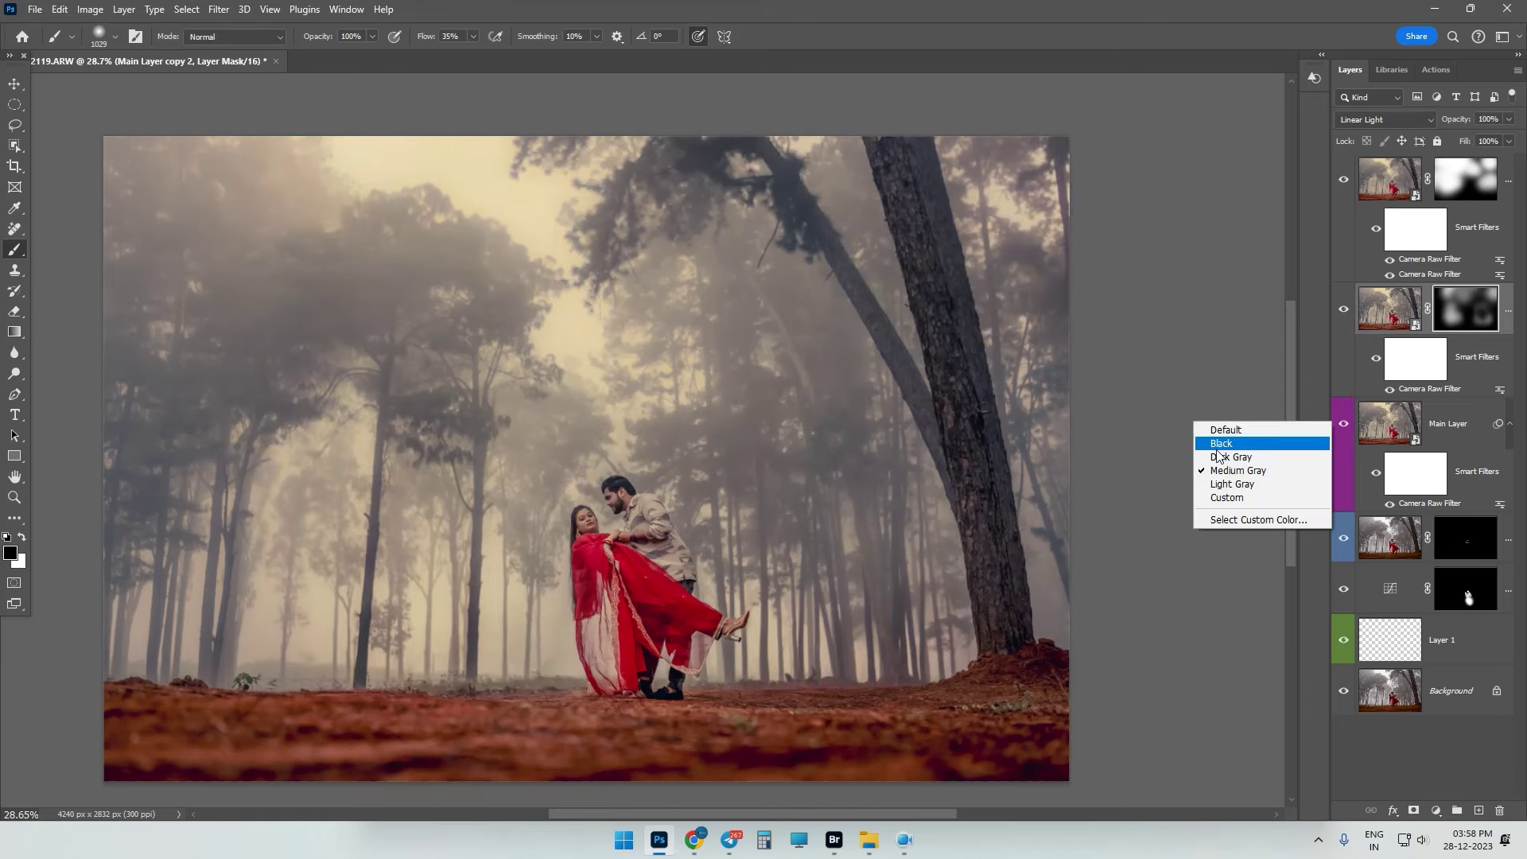
left_click(1218, 451)
left_click(1343, 426, "alt")
left_click(1344, 426, "alt")
left_click(1343, 426, "alt")
left_click(1343, 425, "alt")
left_click(1375, 312)
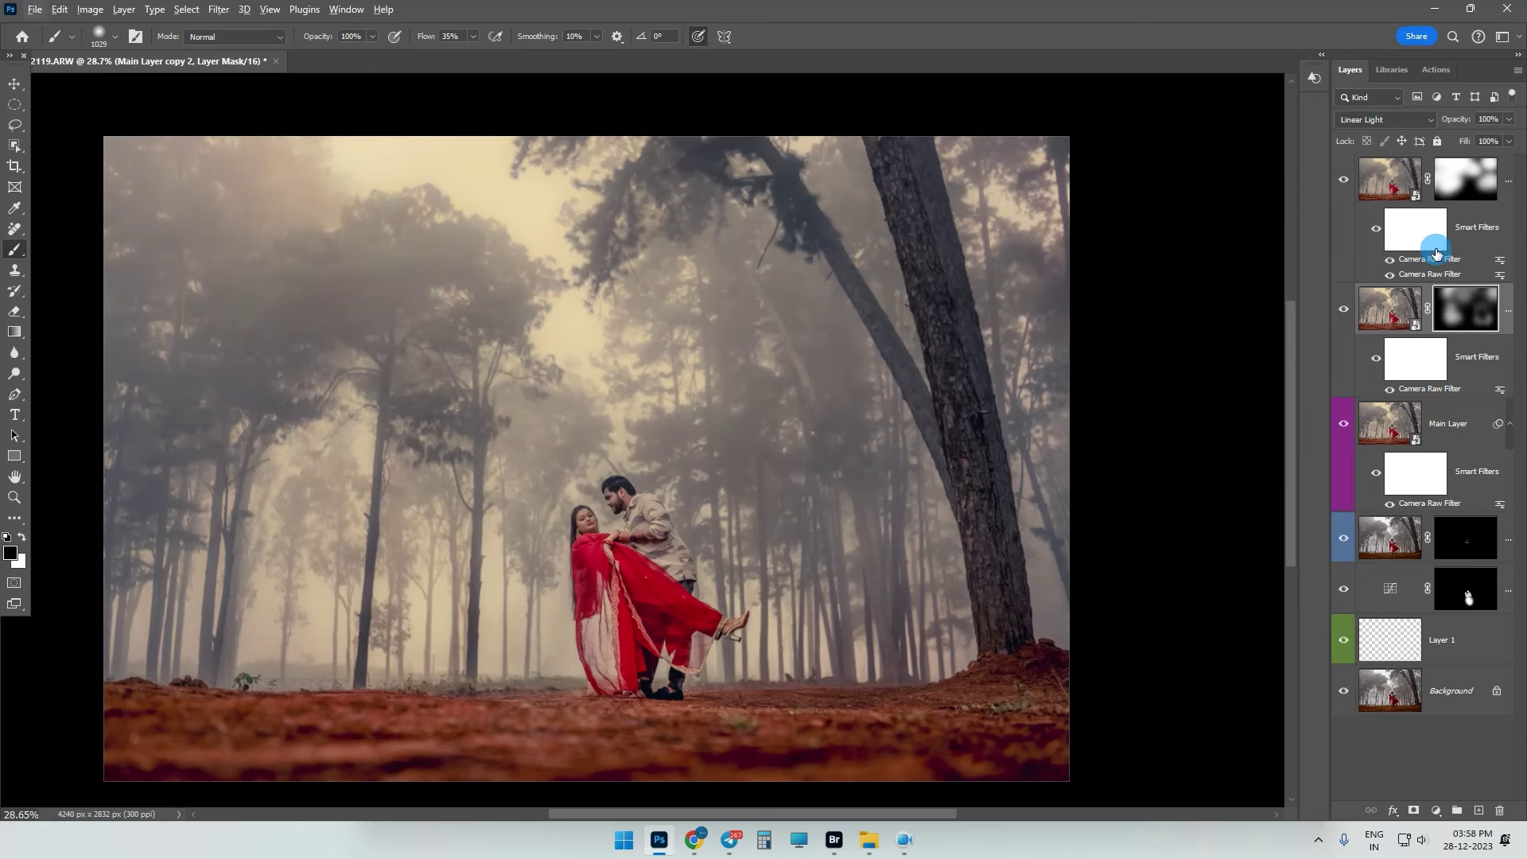
- Add large soft dabs to Main Layer copy 2's mask over the sky and upper trees
mouse_move(677, 341)
left_mouse_down()
mouse_move(487, 187)
mouse_move(575, 195)
left_mouse_up()
key("x")
key("x")
left_click(677, 350)
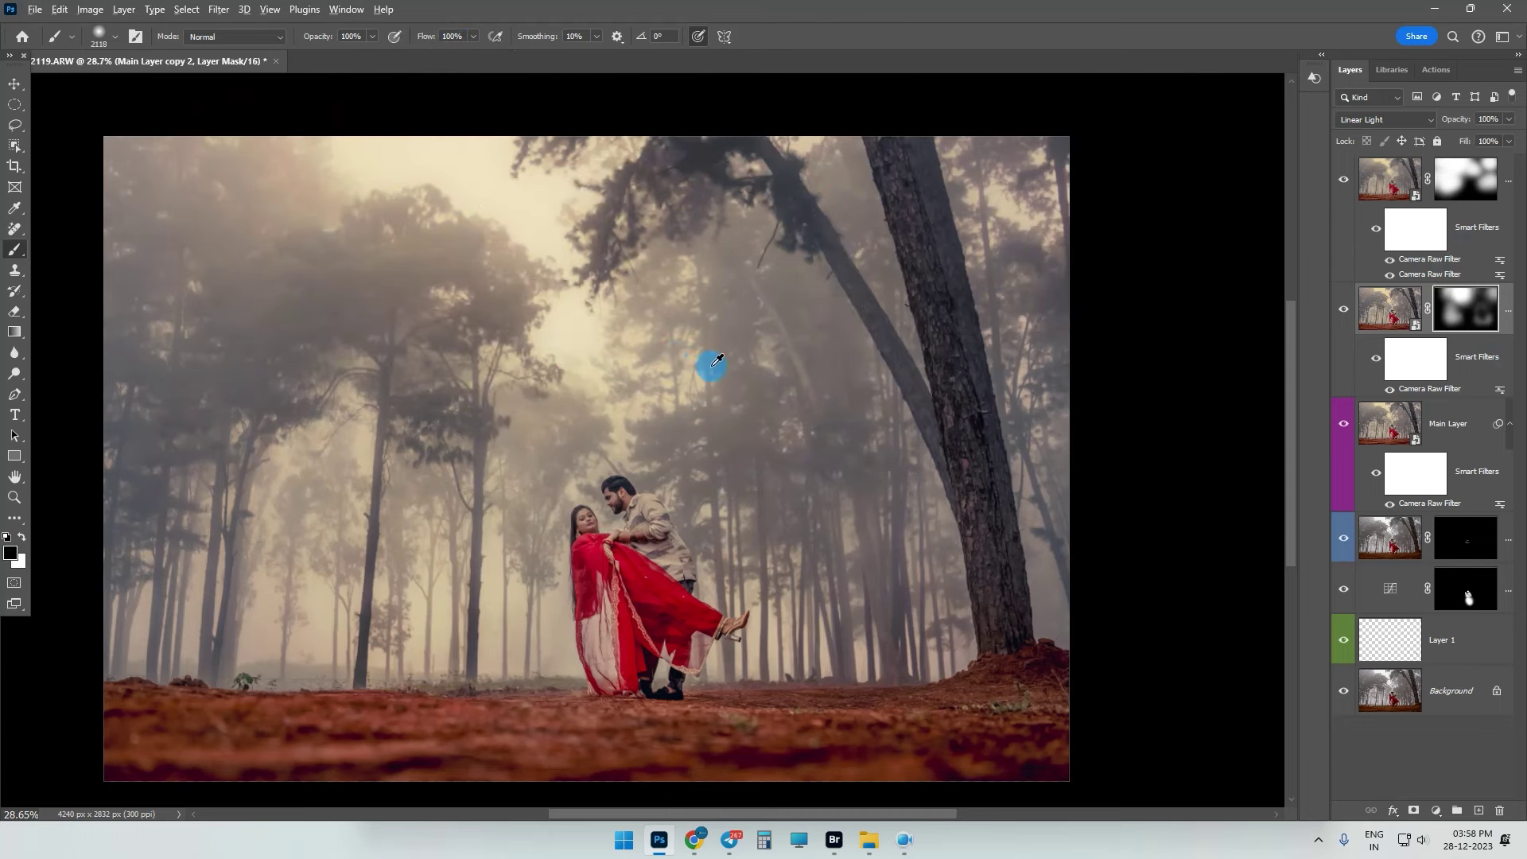
left_click_drag(493, 310, 468, 314)
left_click_drag(443, 283, 461, 267)
key("x")
left_click_drag(659, 331, 692, 338)
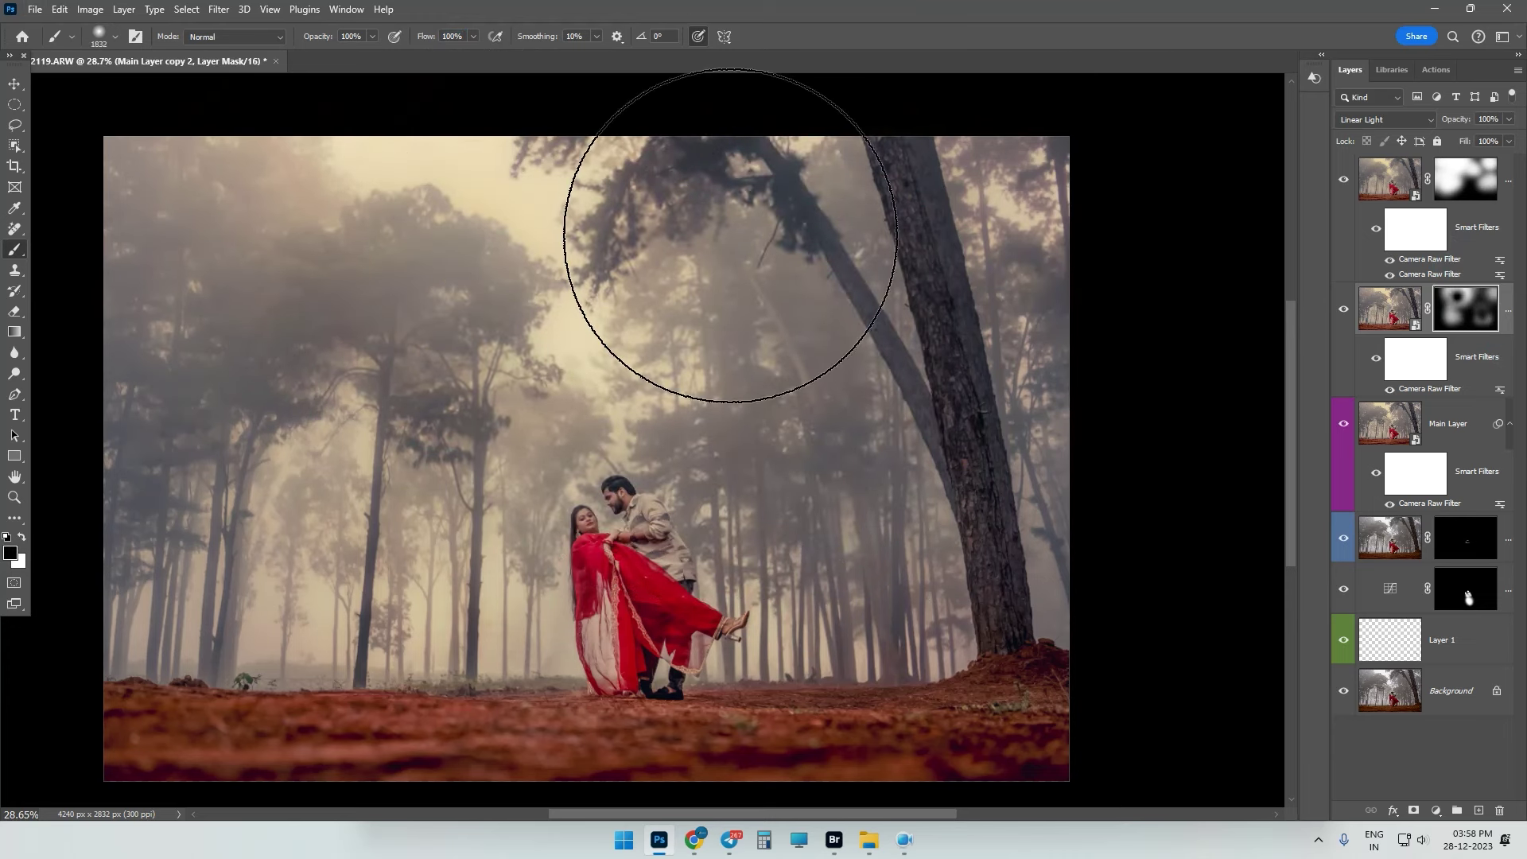
- Toggle the second layer to compare and return the canvas surround to dark grey
right_click(1134, 444)
left_click(1201, 465)
left_click(1348, 309)
left_click(1348, 309)
left_click(1348, 310)
left_click(1348, 309)
key("x")
key("bracketleft")
key("bracketleft")
key("bracketleft")
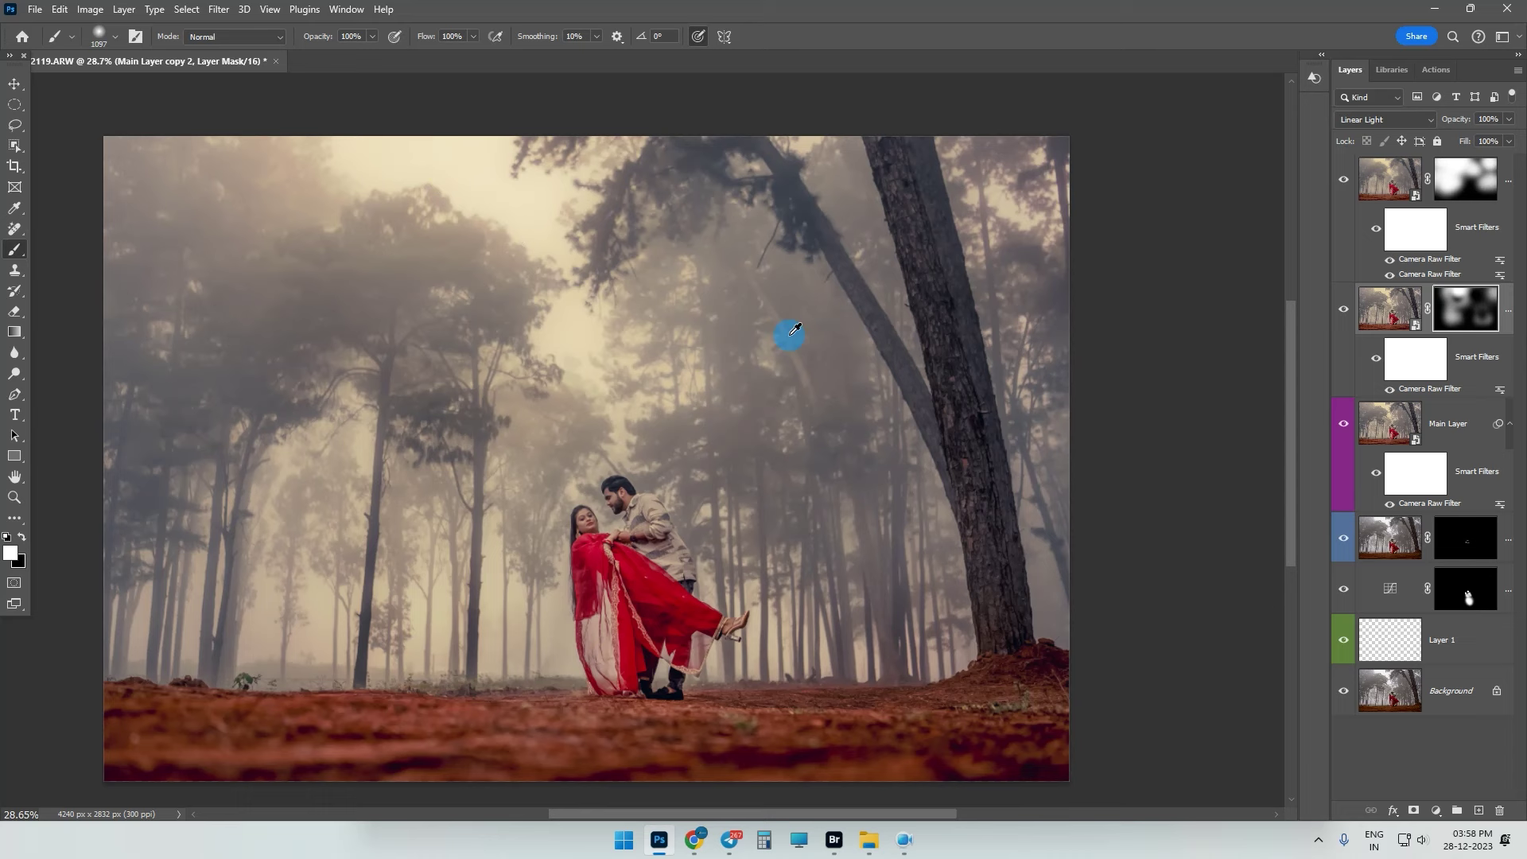
right_click(1109, 354)
left_click(1145, 375)
mouse_move(1116, 369)
left_mouse_down()
mouse_move(1104, 366)
mouse_move(1128, 378)
left_mouse_up()
right_click(1110, 368)
left_click(1170, 392)
right_click(1157, 390)
left_click(1197, 422)
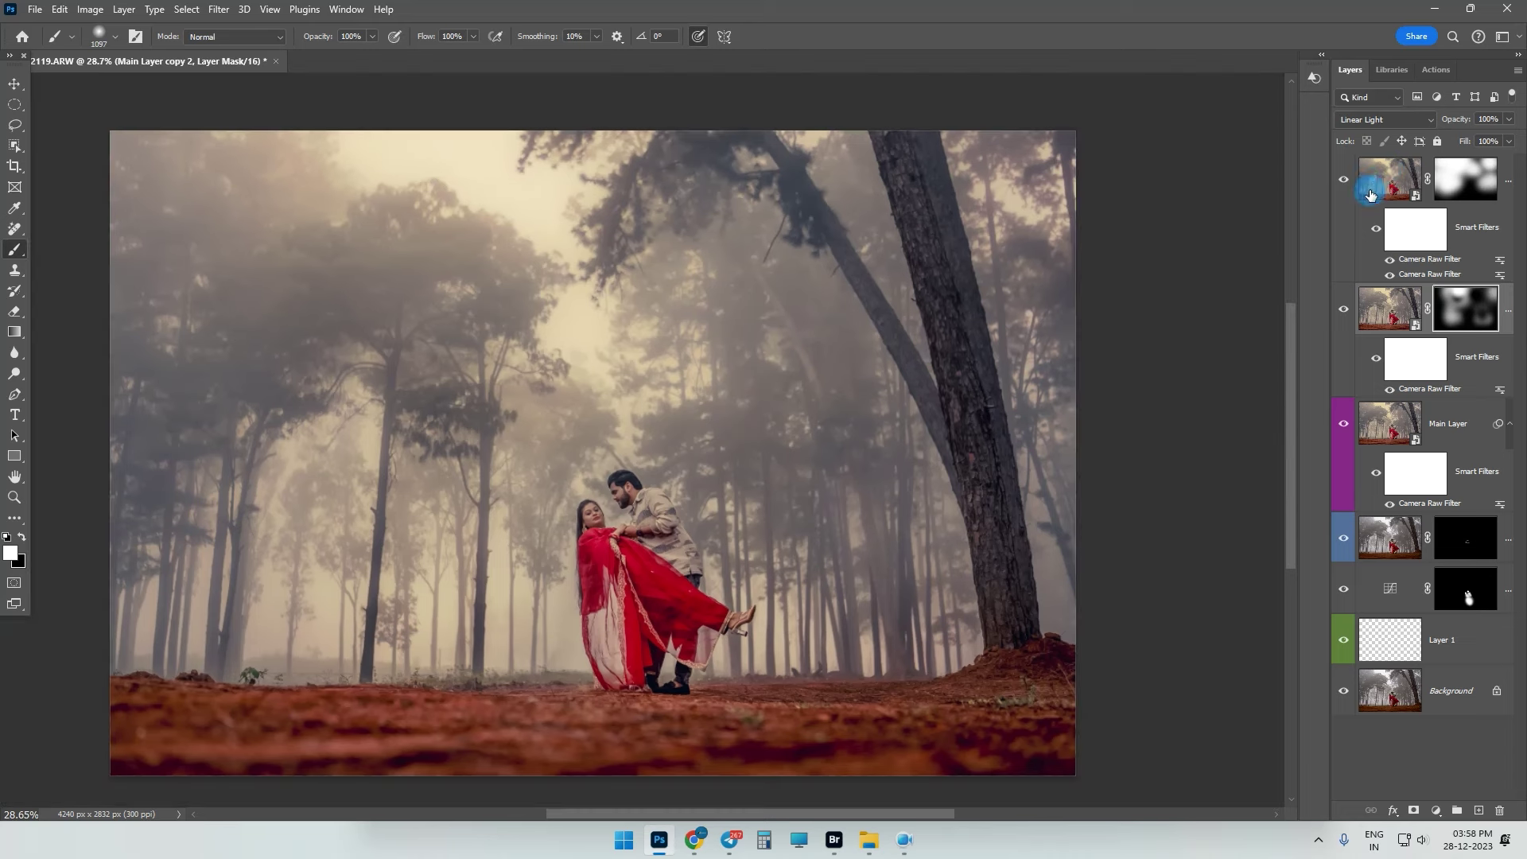
- Select the top layer and toggle visibility to compare the edit against the original
left_click(1404, 181)
left_click(1342, 692, "alt")
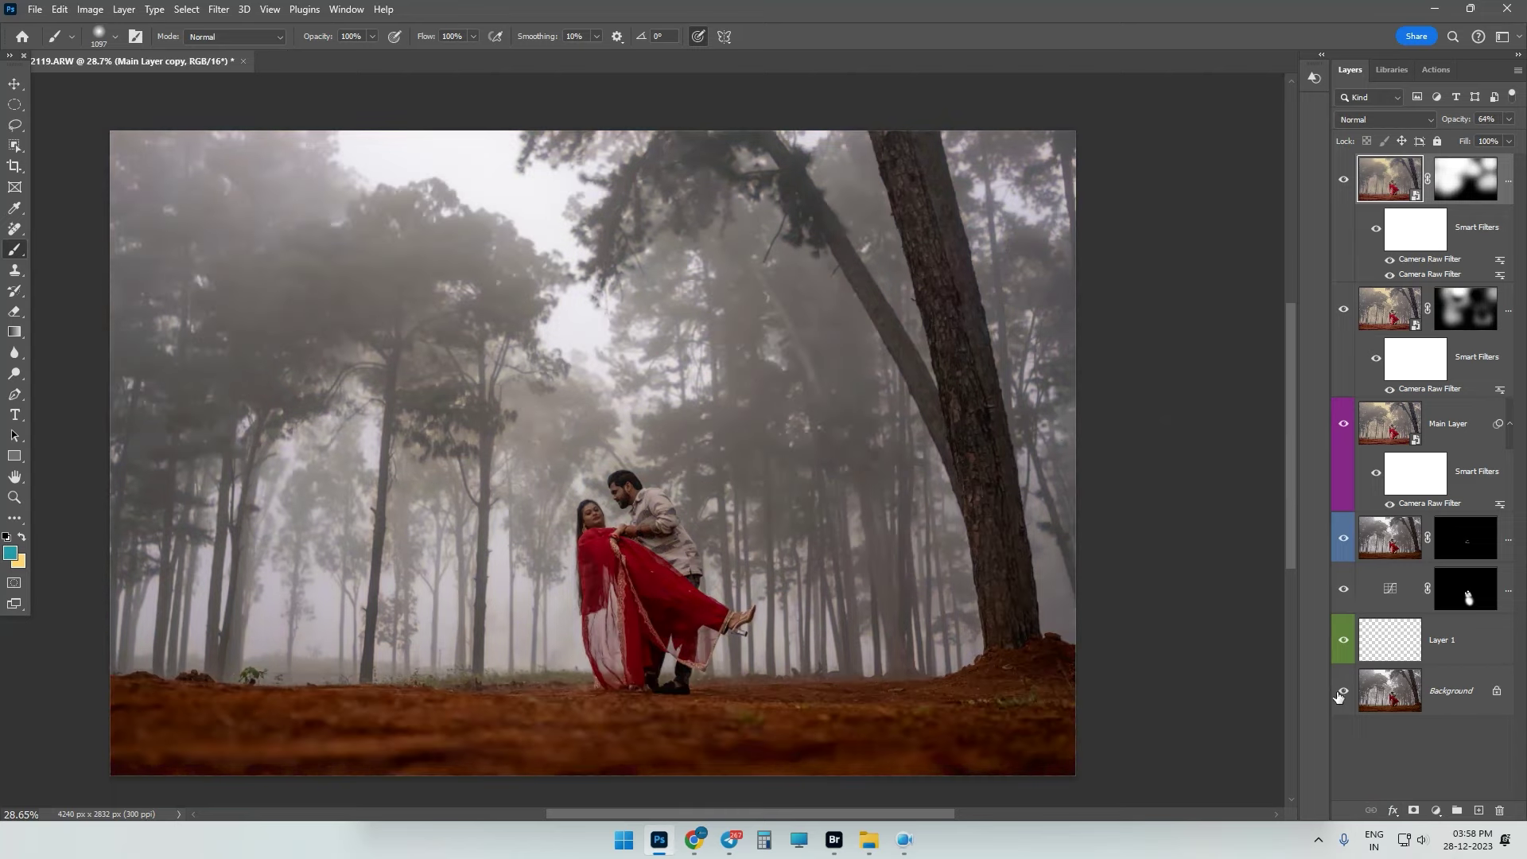
left_click(1343, 692, "alt")
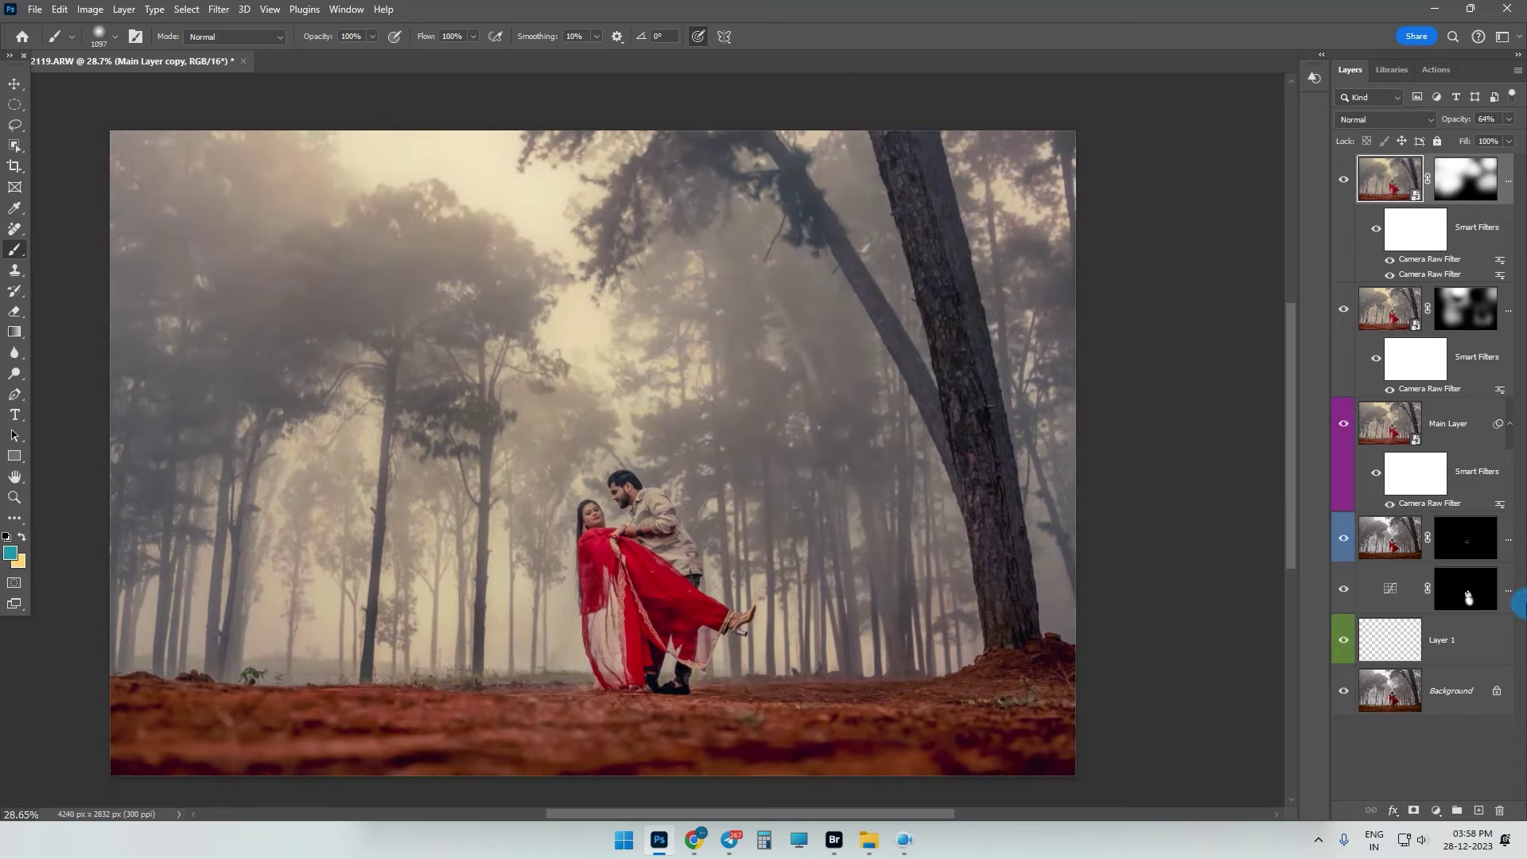
scroll(638, 331, "up", 8)
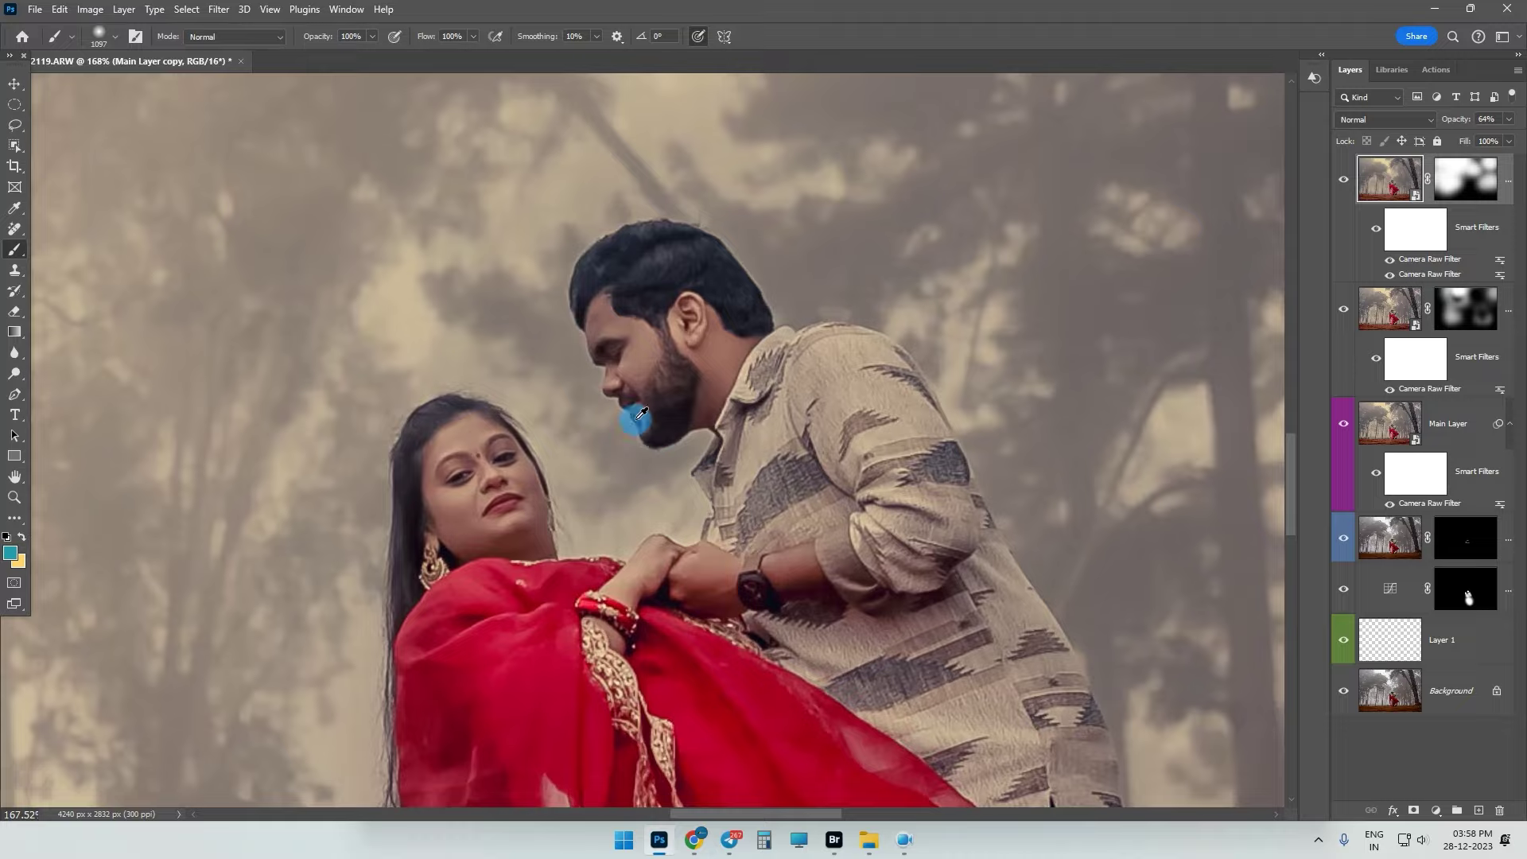
scroll(681, 351, "down", 6)
scroll(681, 351, "down", 3)
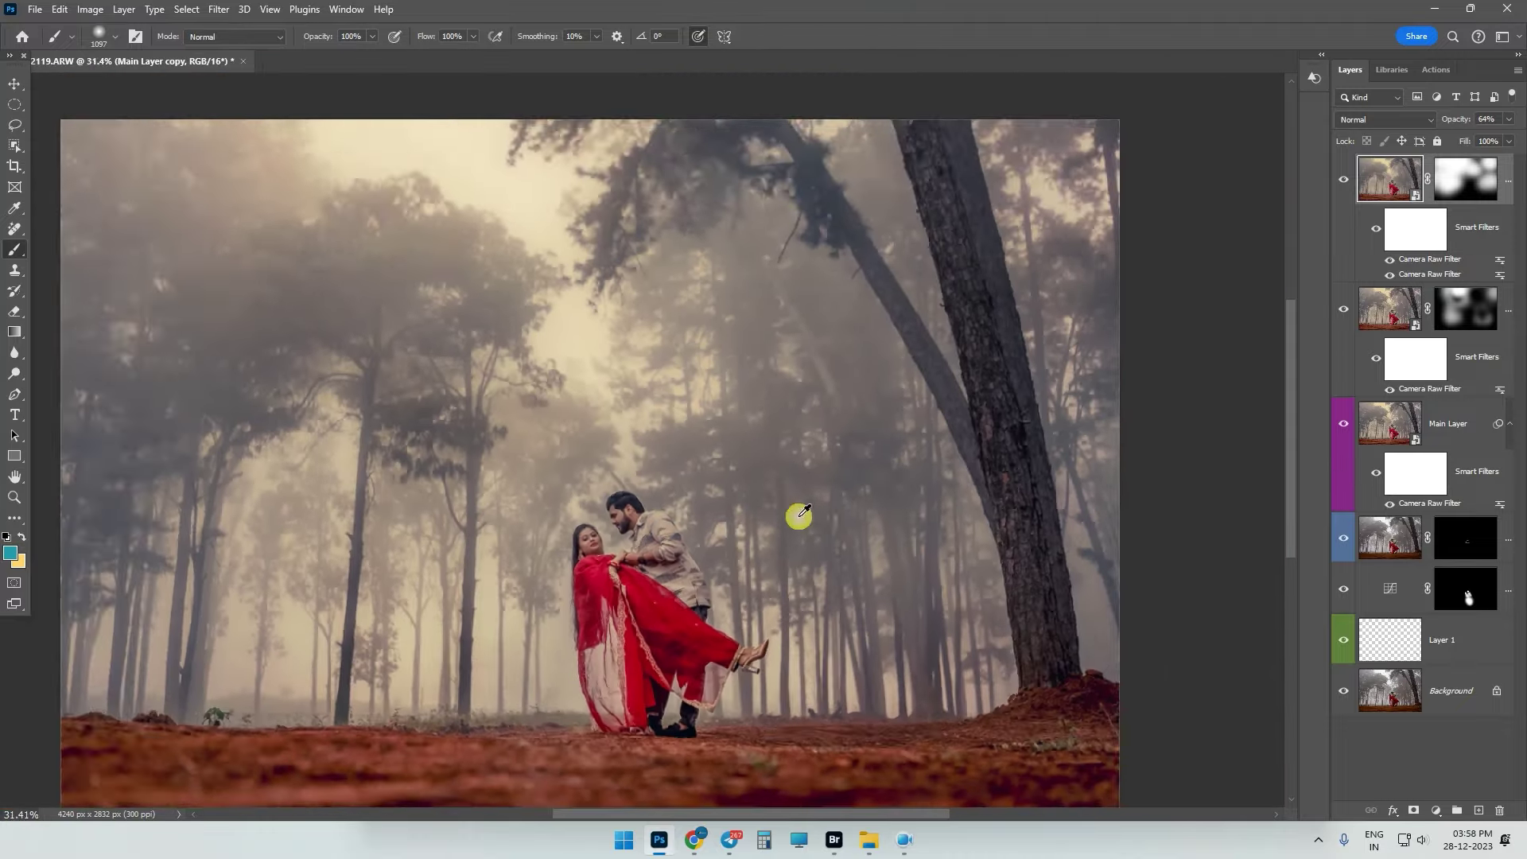
scroll(741, 384, "down", 2)
- Stamp all visible layers into a new Layer 3 and convert it to a smart object
key("ctrl+shift+alt+e")
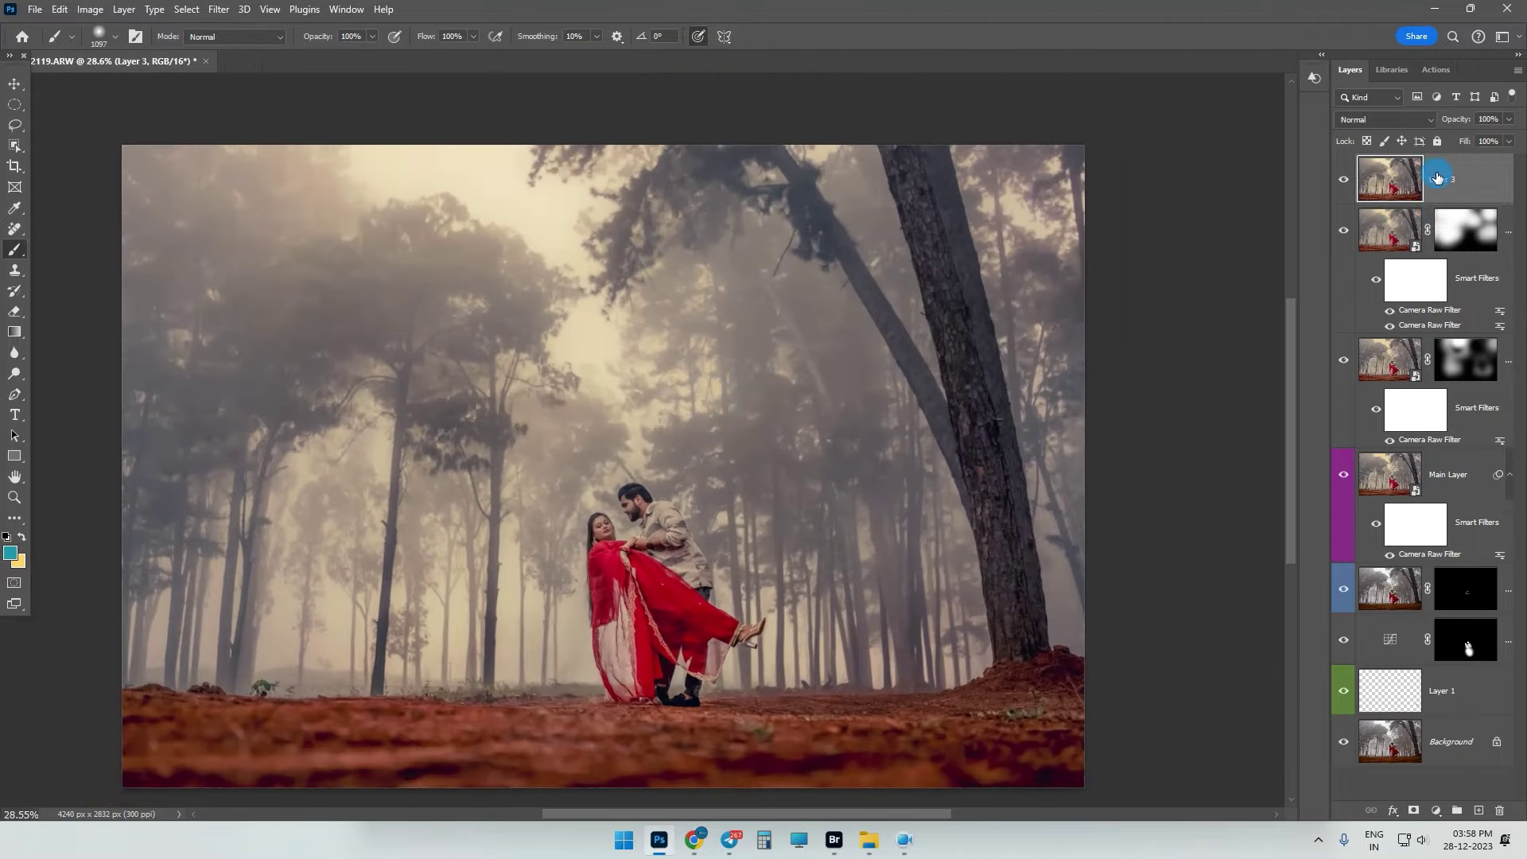
right_click(1453, 179)
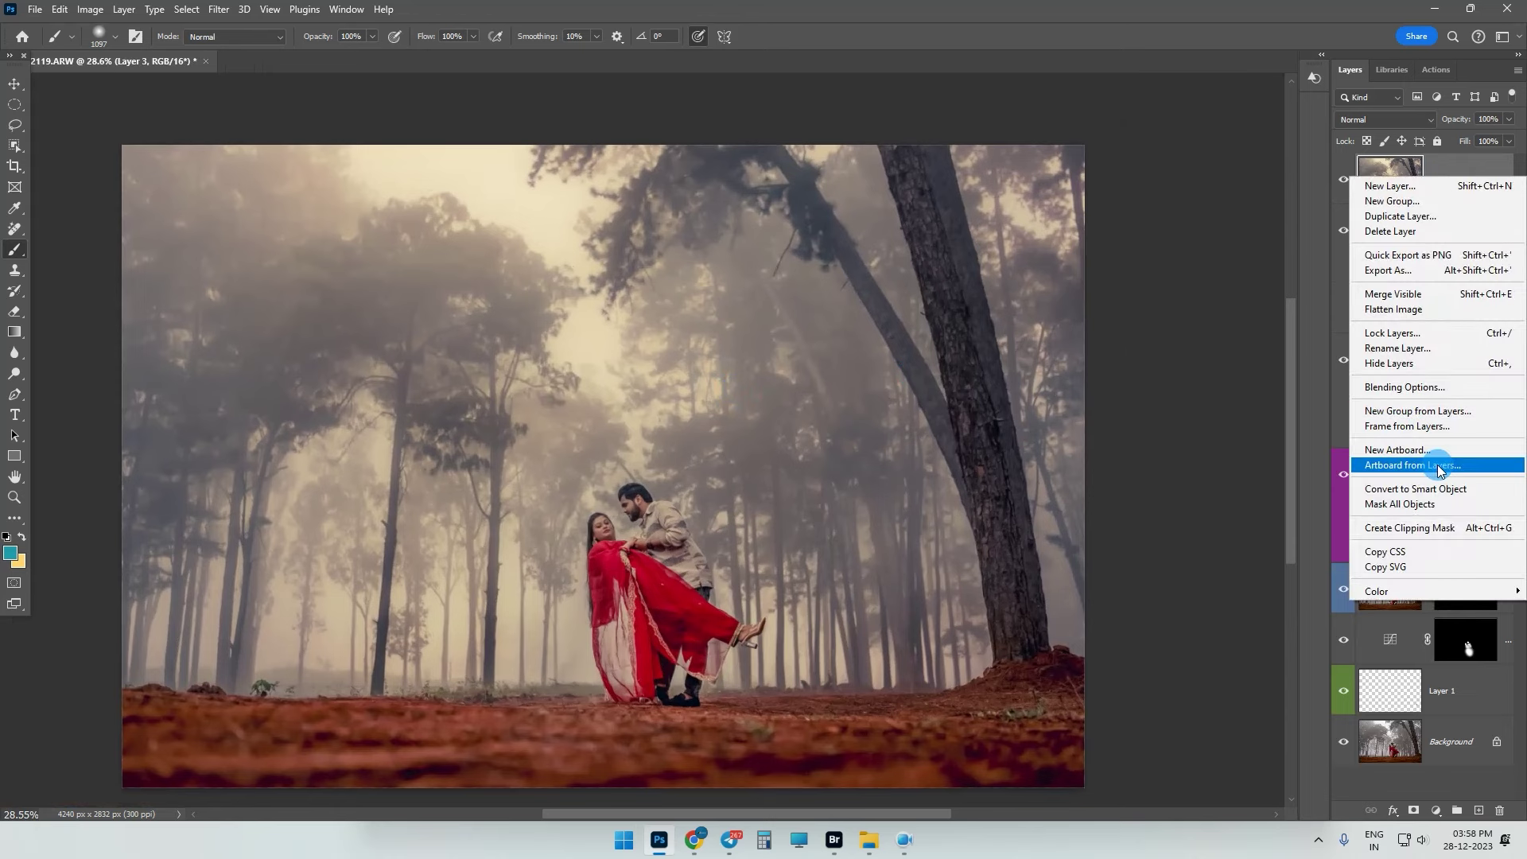
left_click(1425, 490)
- Open the Camera Raw filter on Layer 3 and add slightly coarse film grain
left_click(220, 10)
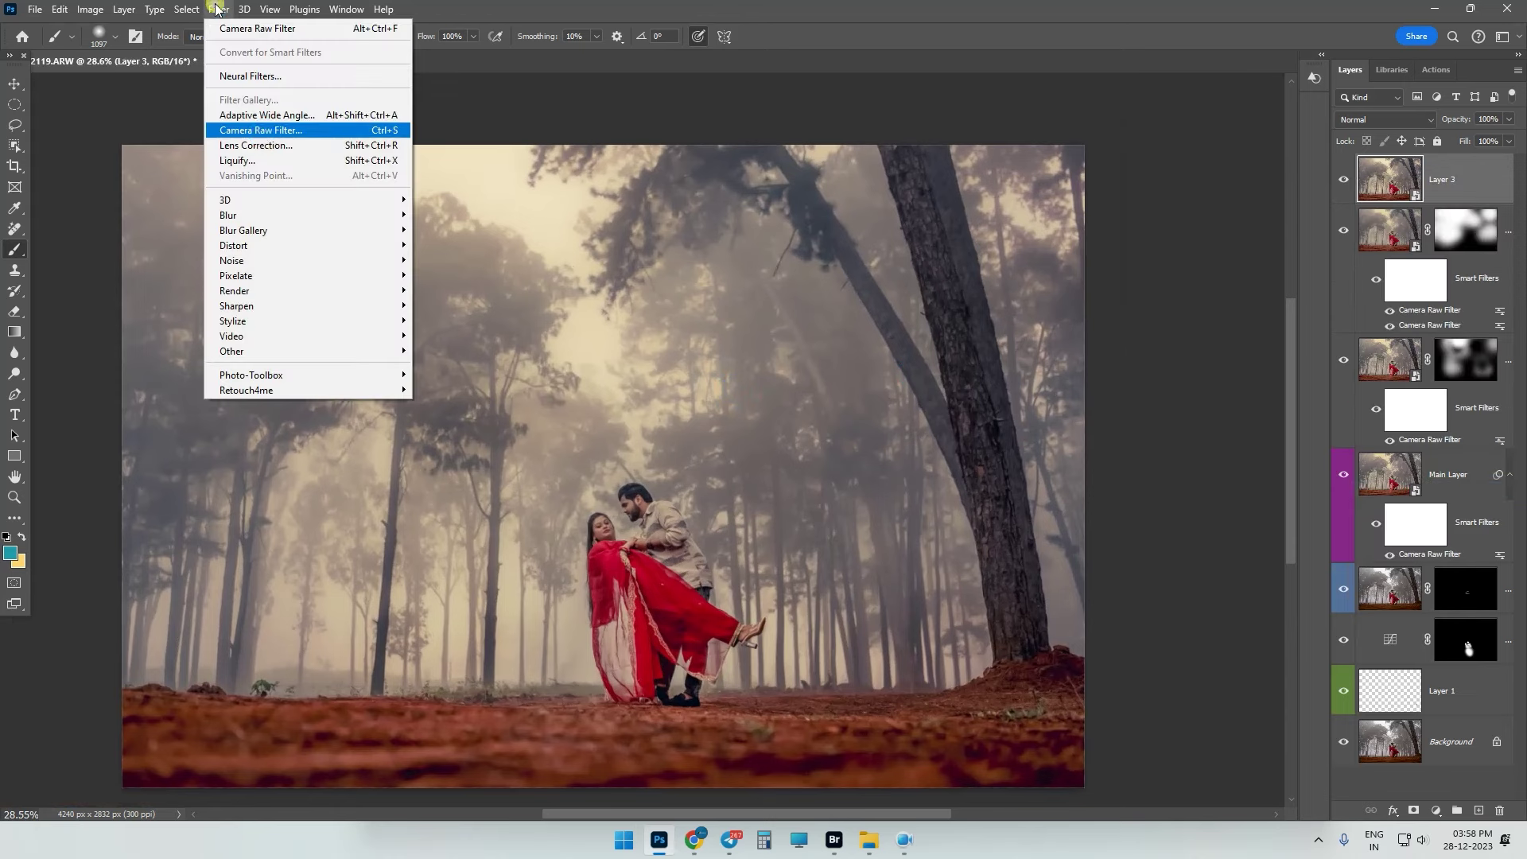
left_click(264, 132)
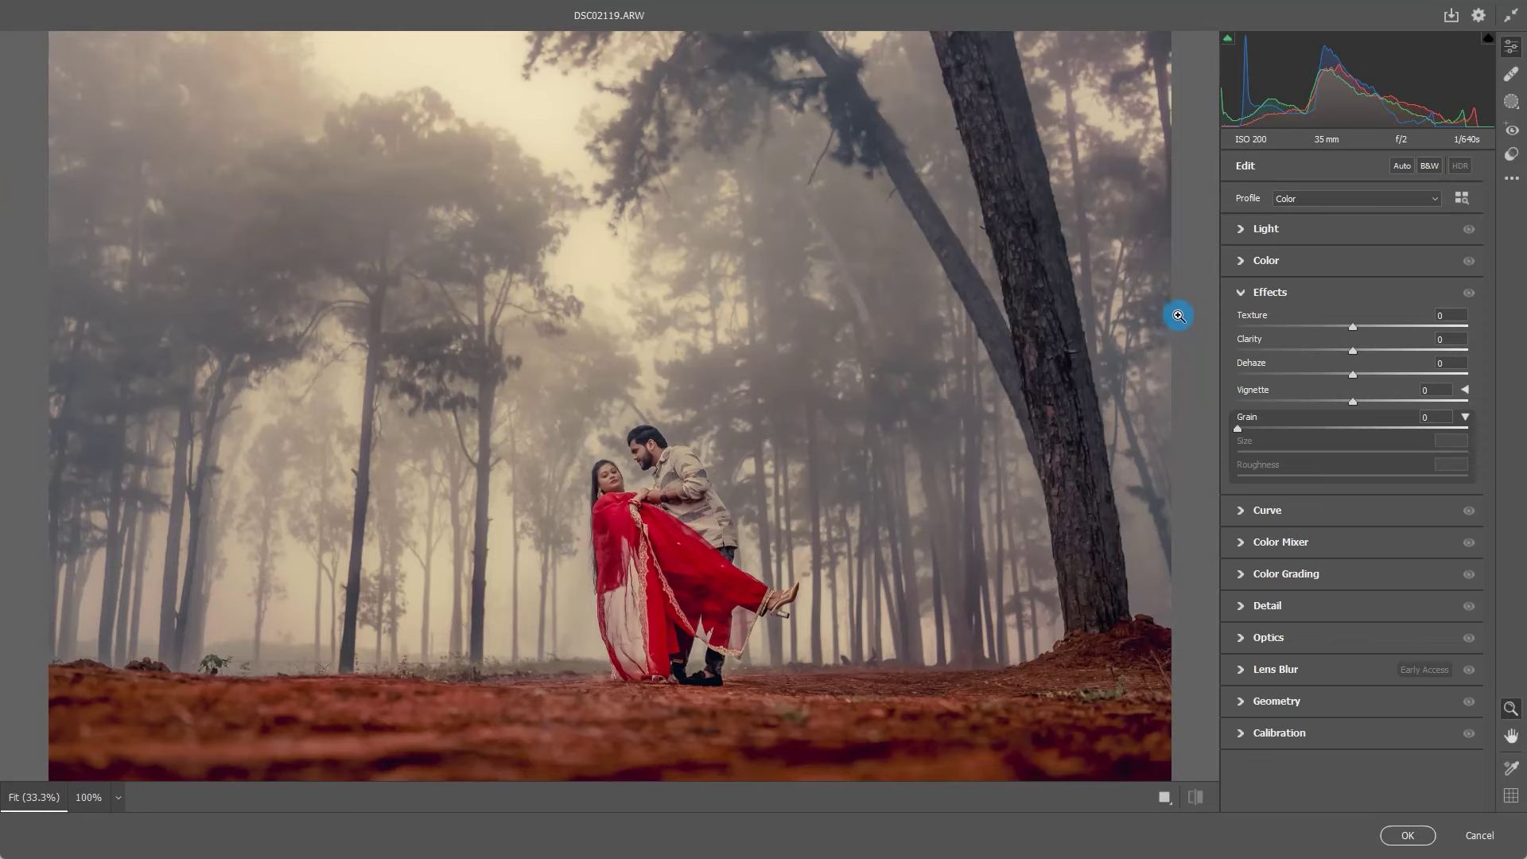
left_click_drag(1294, 429, 1249, 431)
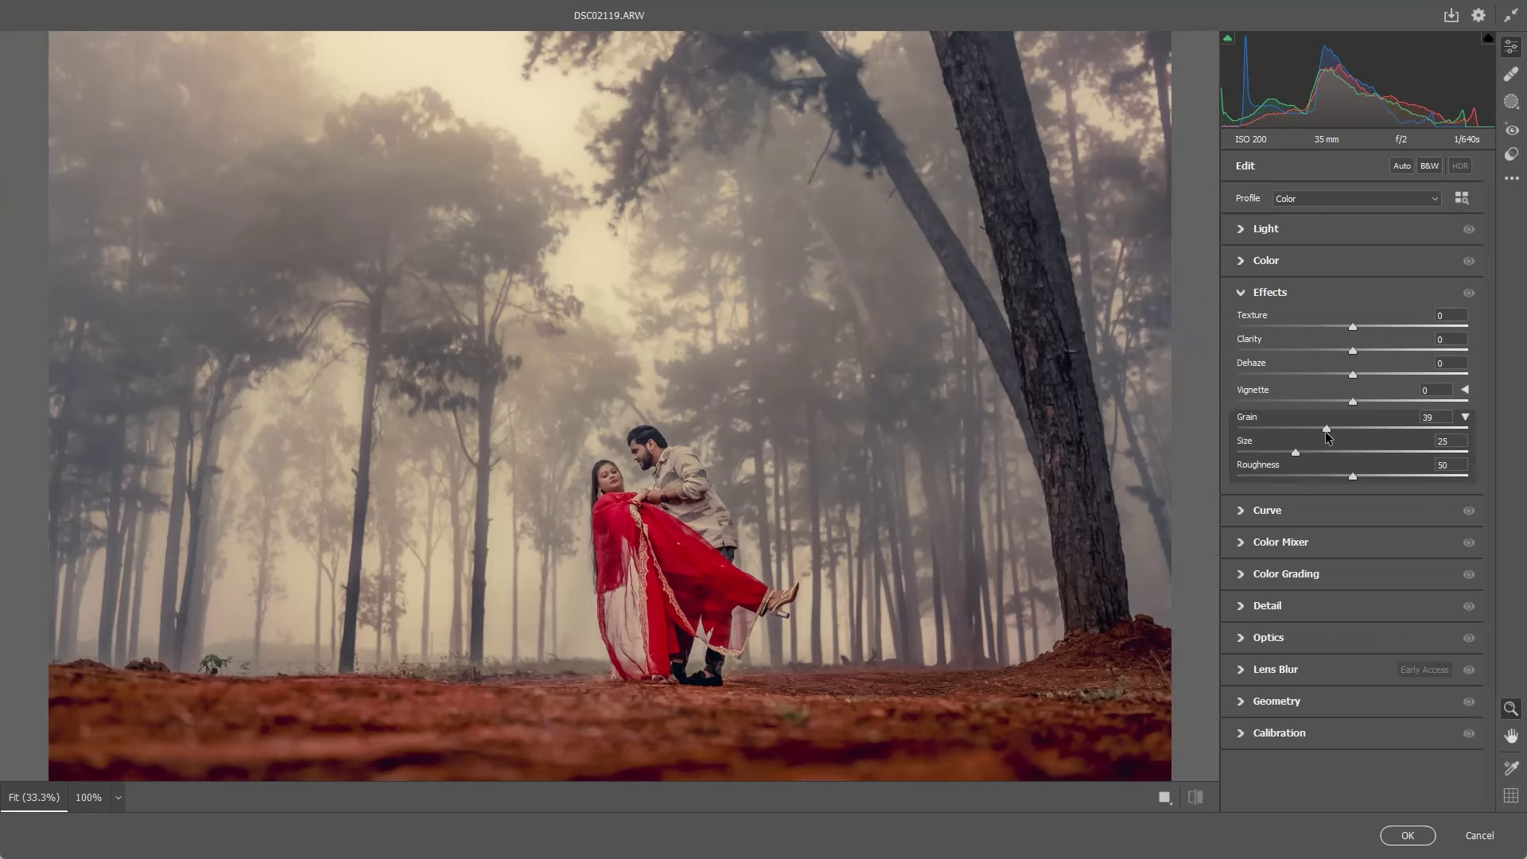
scroll(744, 494, "up", 1)
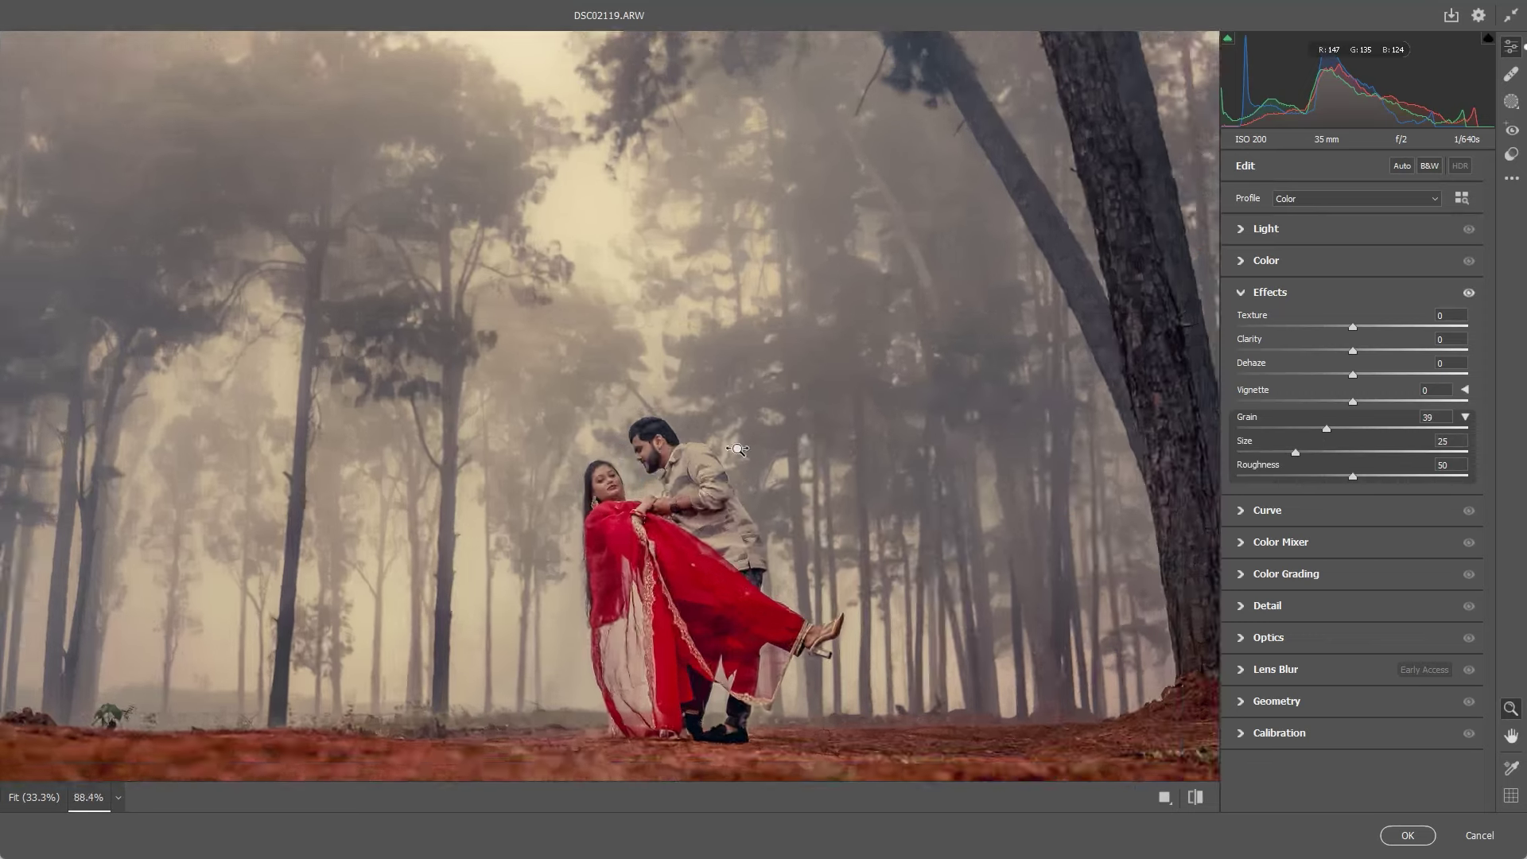
scroll(744, 448, "up", 3)
scroll(745, 448, "down", 2)
scroll(961, 462, "down", 2)
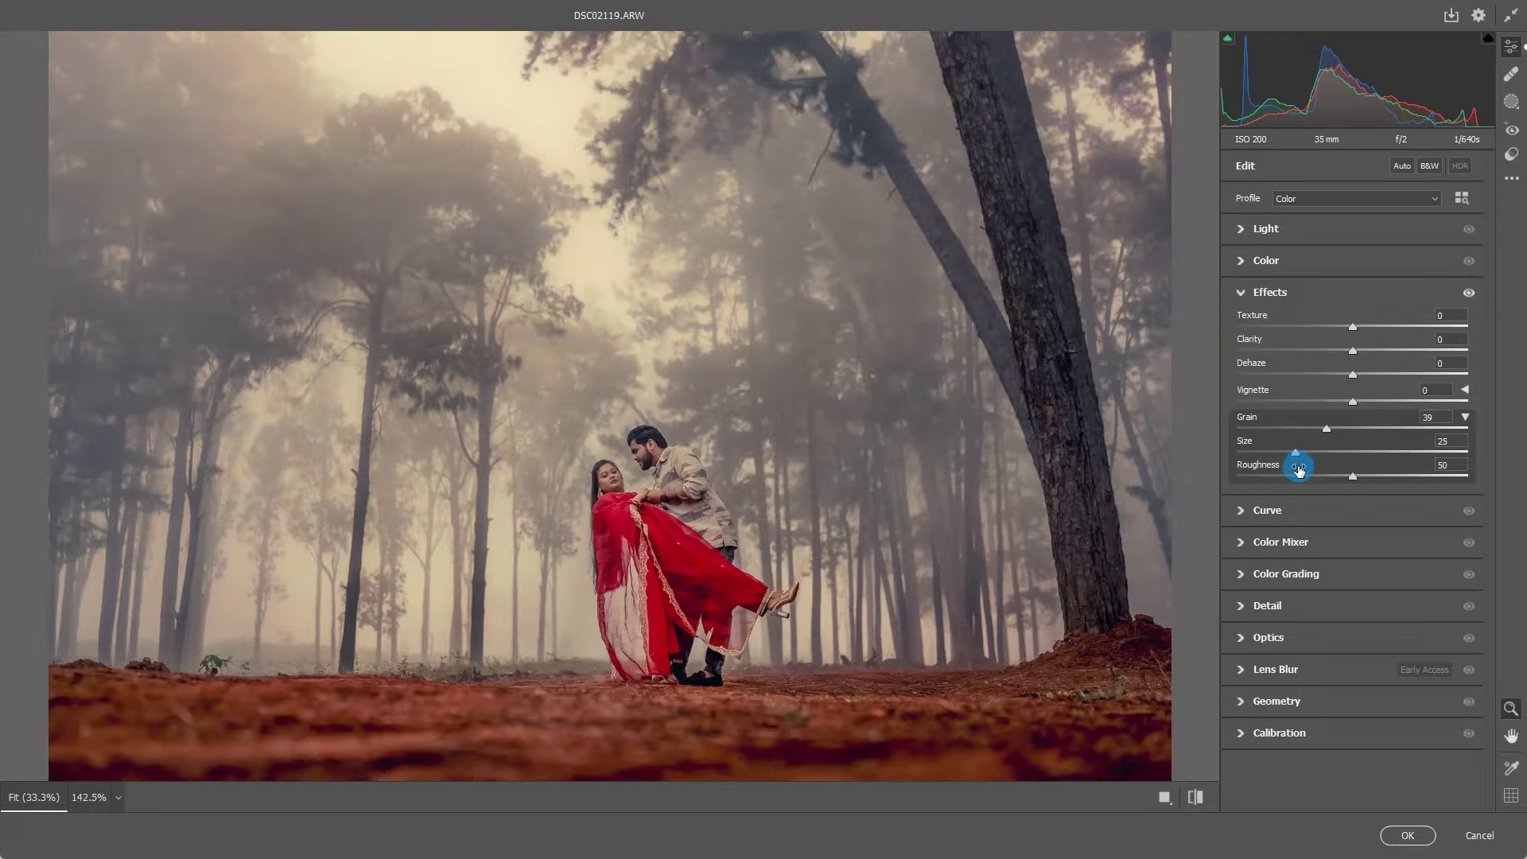
left_click_drag(1287, 453, 1297, 452)
scroll(647, 265, "up", 1)
scroll(647, 265, "up", 3)
scroll(1155, 376, "up", 1)
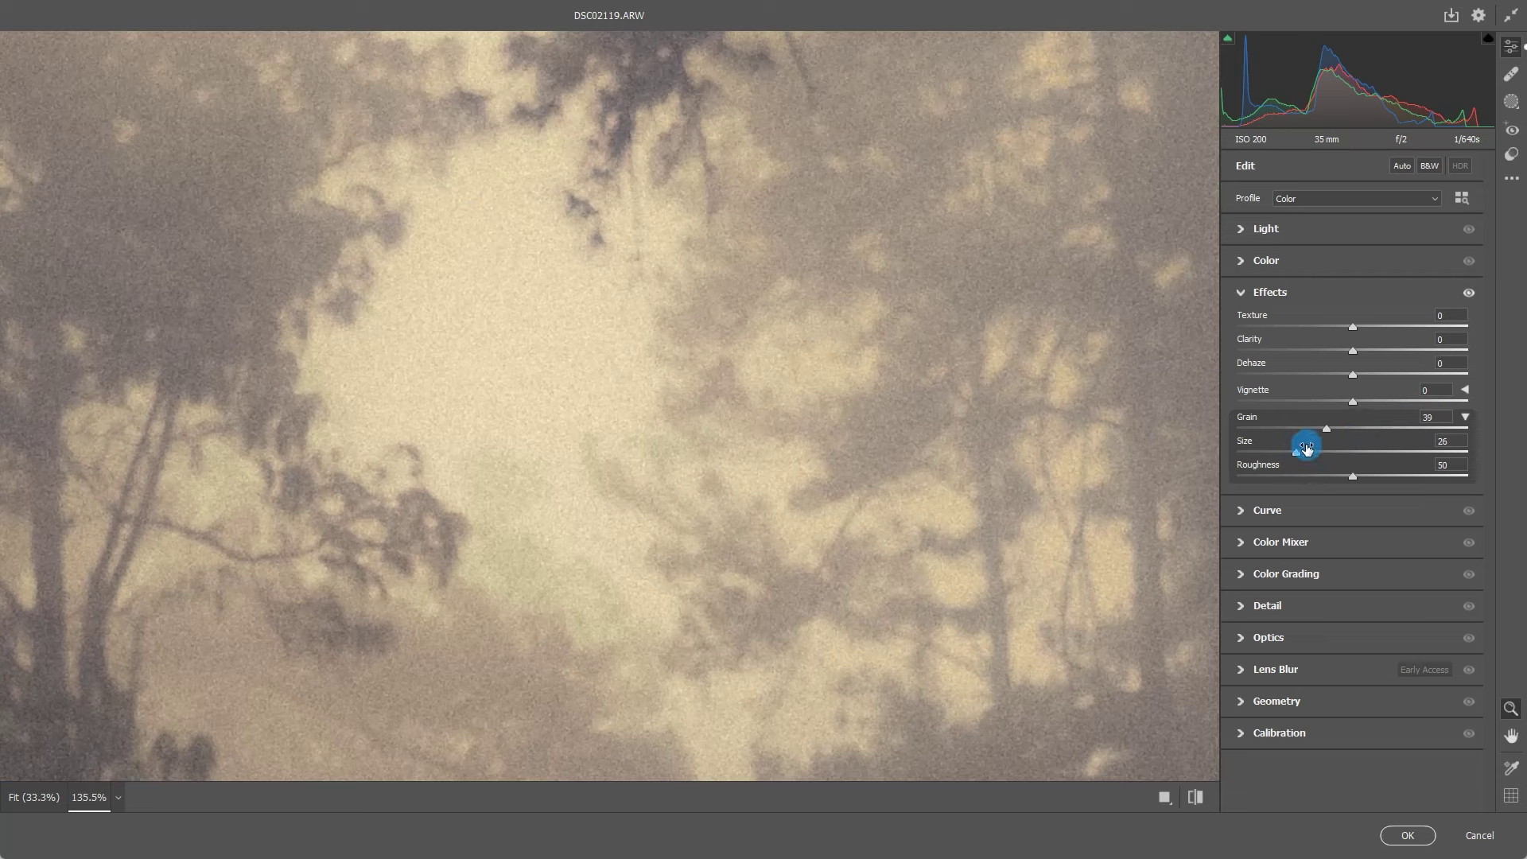
- Settle the grain at Grain 49, Size 36 and Roughness 50, then zoom out to check
left_click_drag(1456, 450, 1214, 461)
mouse_move(1311, 453)
left_mouse_down()
mouse_move(1295, 453)
mouse_move(1434, 429)
left_mouse_up()
scroll(482, 332, "up", 1)
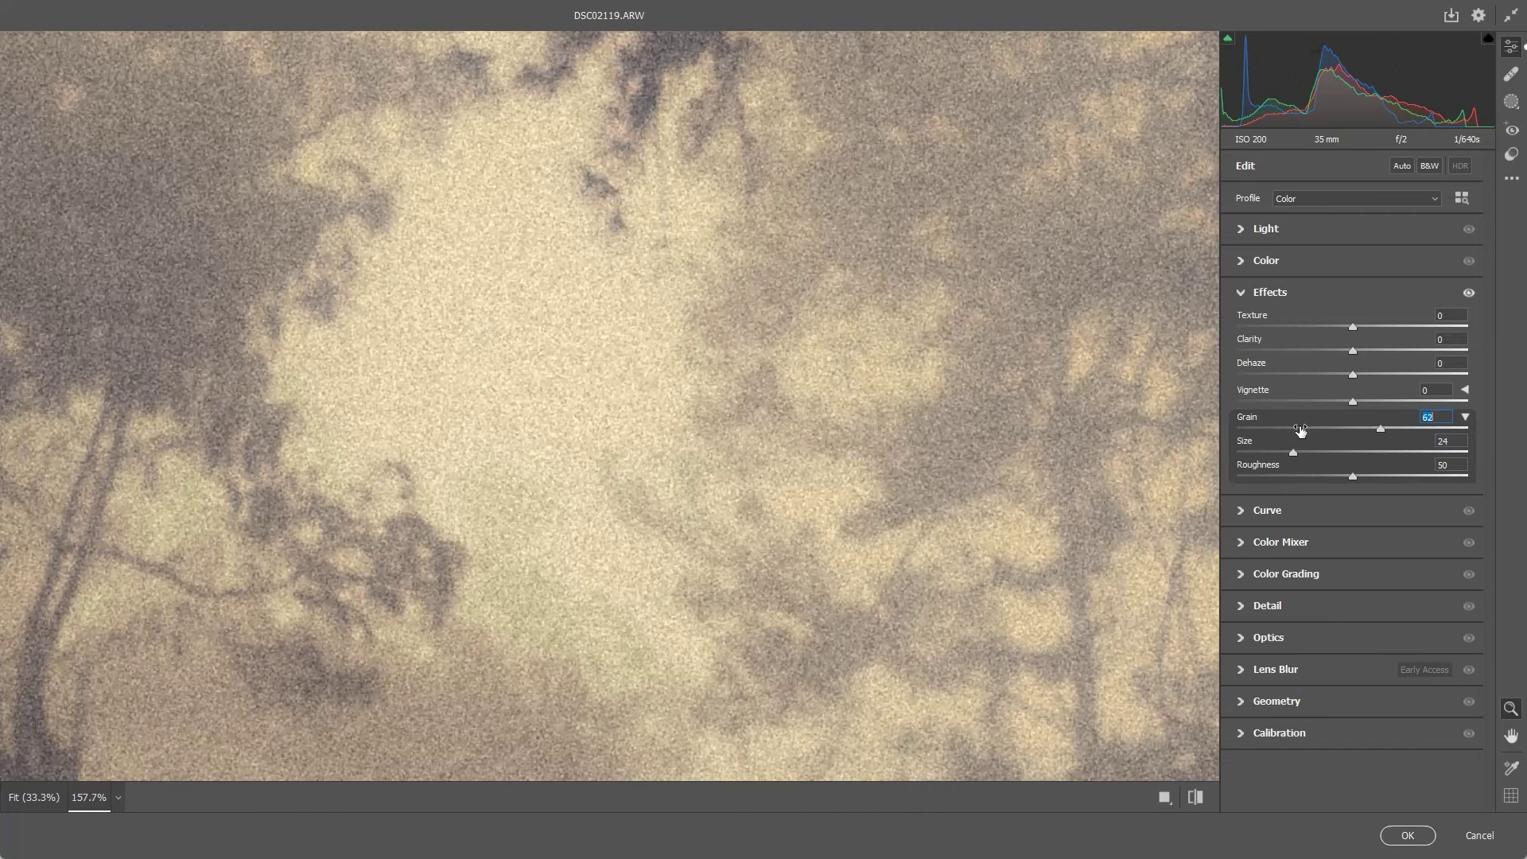
mouse_move(1338, 452)
left_mouse_down()
mouse_move(1323, 451)
mouse_move(1350, 429)
left_mouse_up()
scroll(837, 478, "down", 5)
scroll(837, 478, "up", 2)
scroll(837, 478, "up", 5)
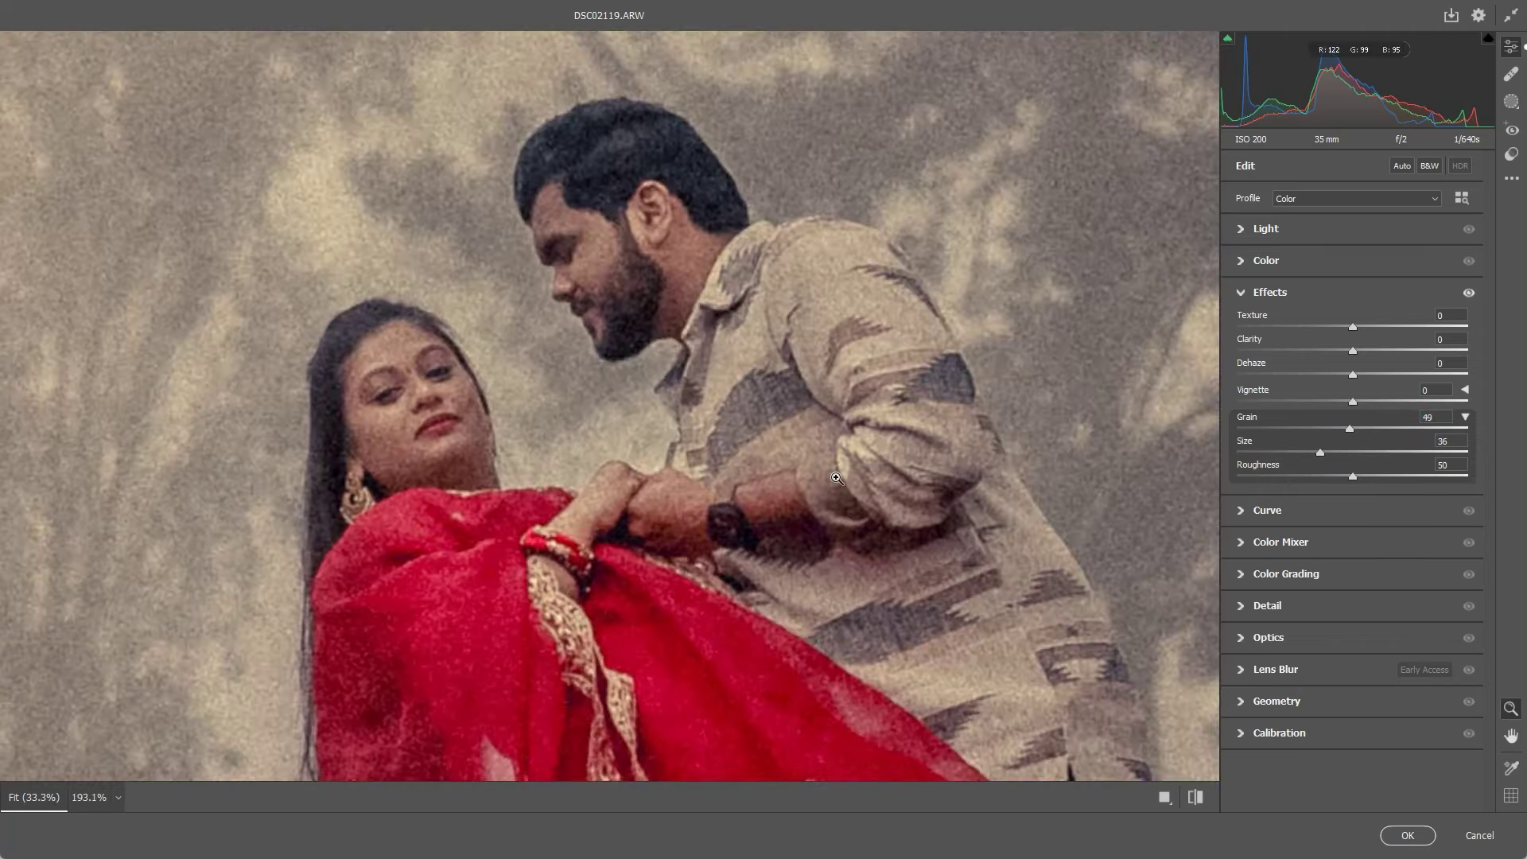
scroll(836, 478, "down", 5)
scroll(819, 443, "up", 5)
left_click(546, 443)
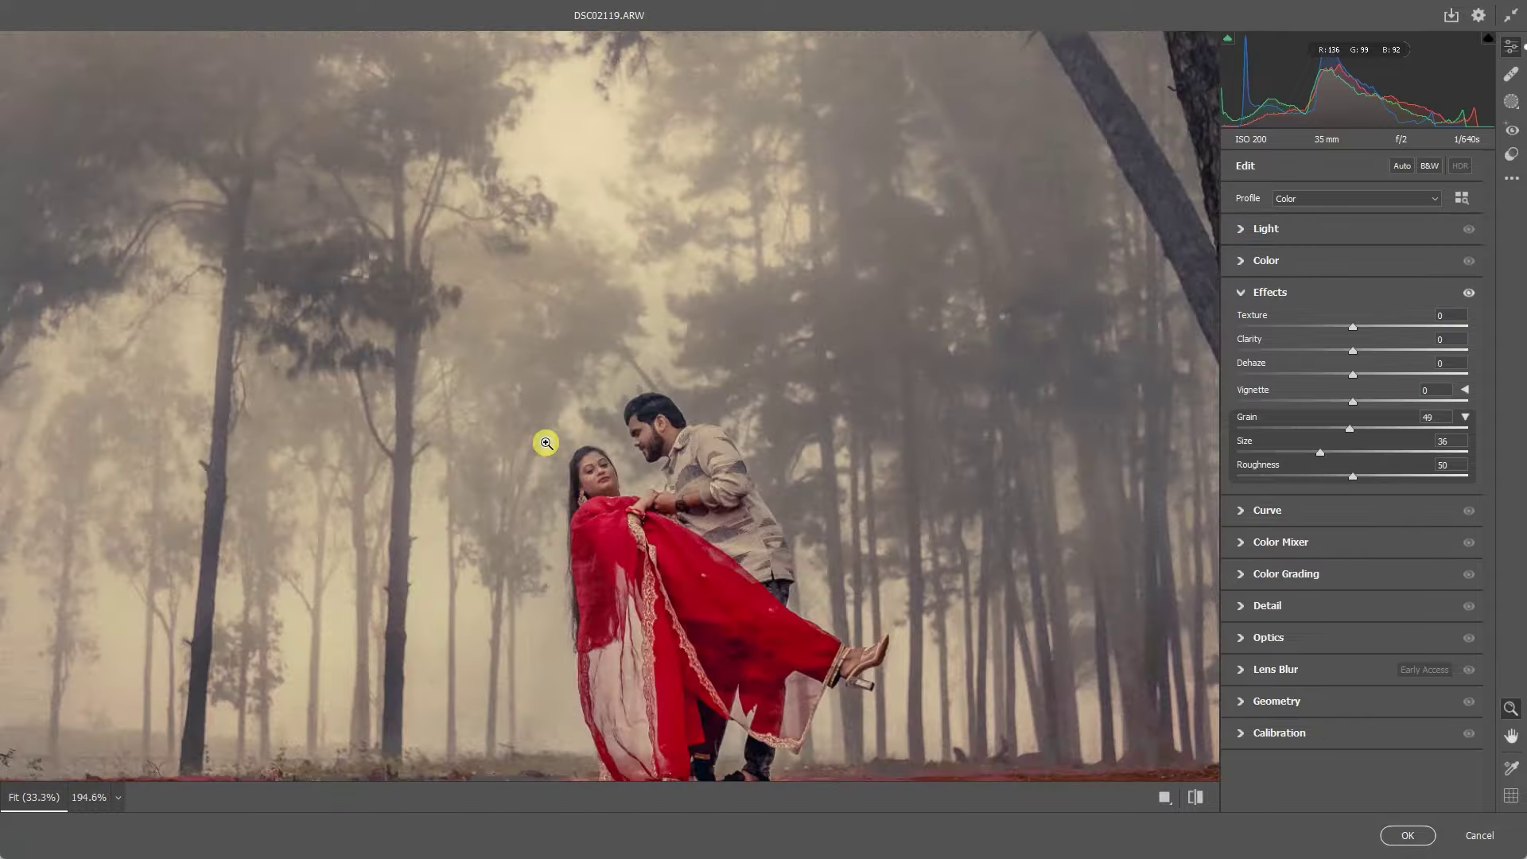
scroll(546, 443, "down", 5)
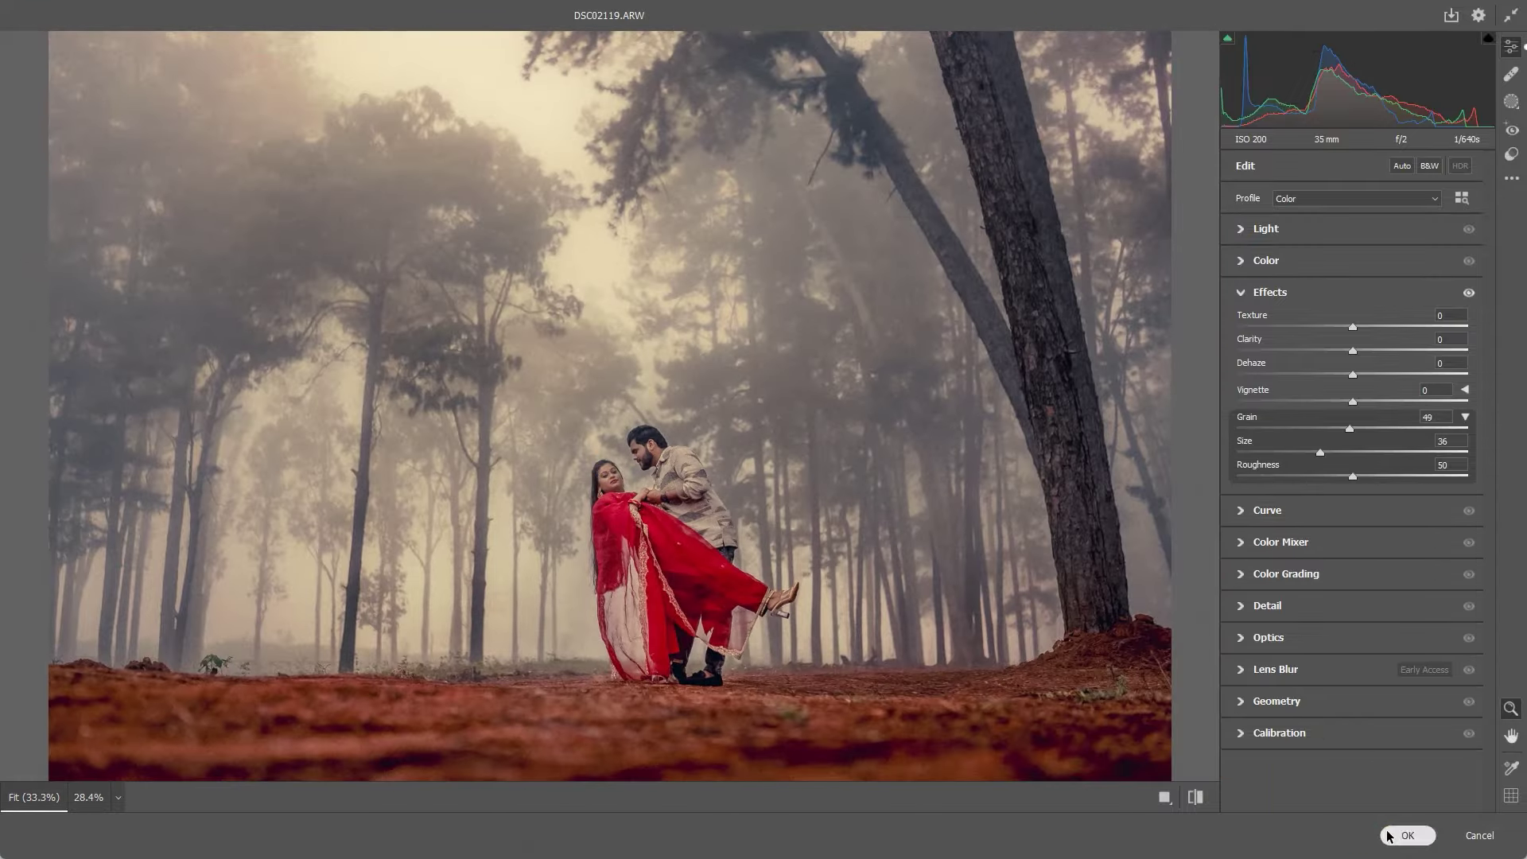
- Apply the grain to Layer 3 and give the layer a white mask
left_click(1405, 836)
left_click(1413, 812)
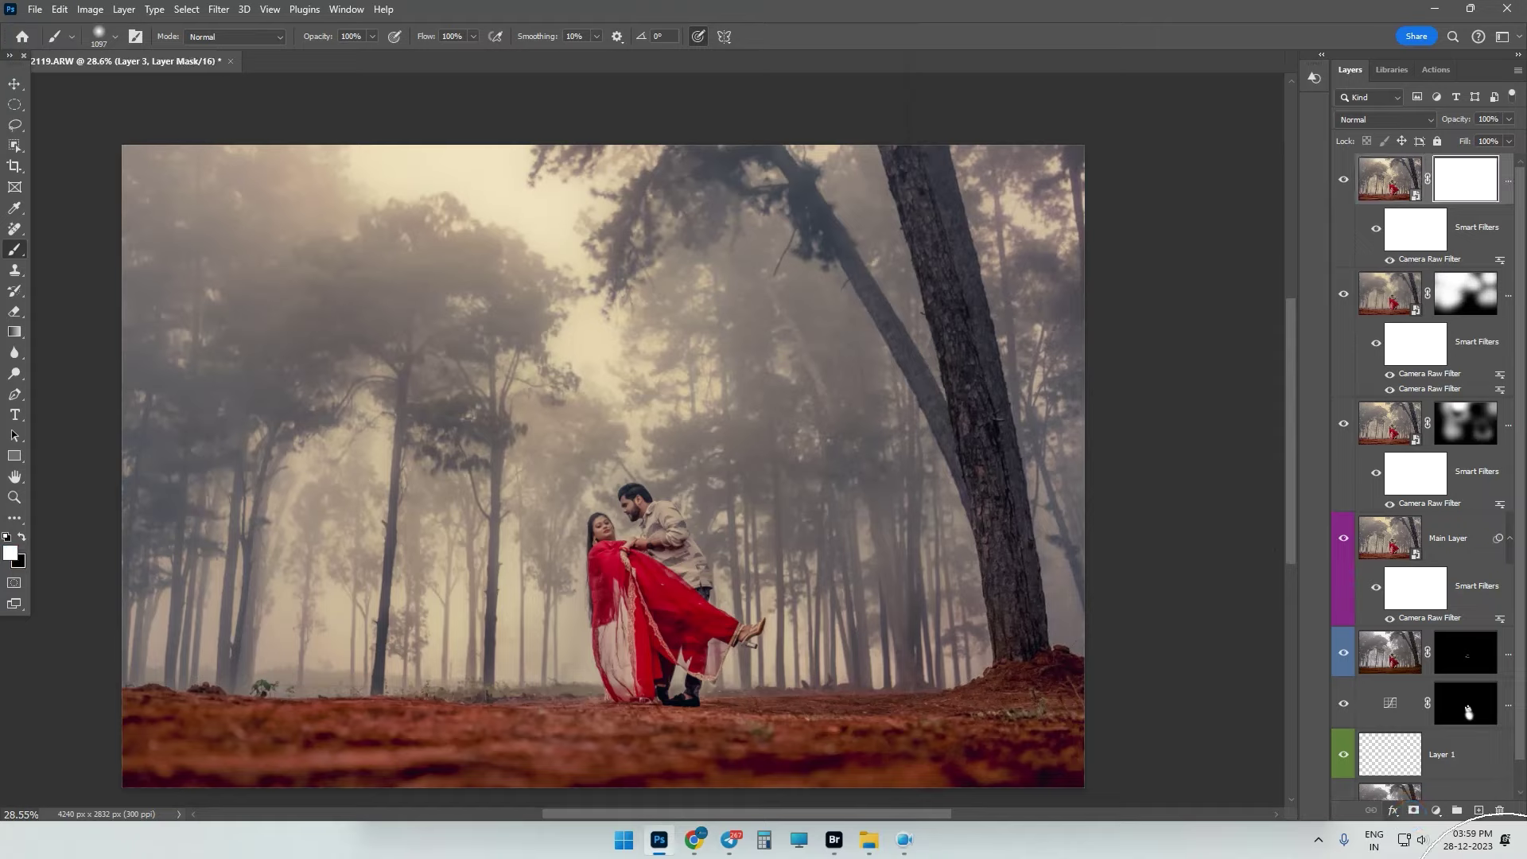
scroll(650, 467, "up", 3)
scroll(509, 551, "up", 5)
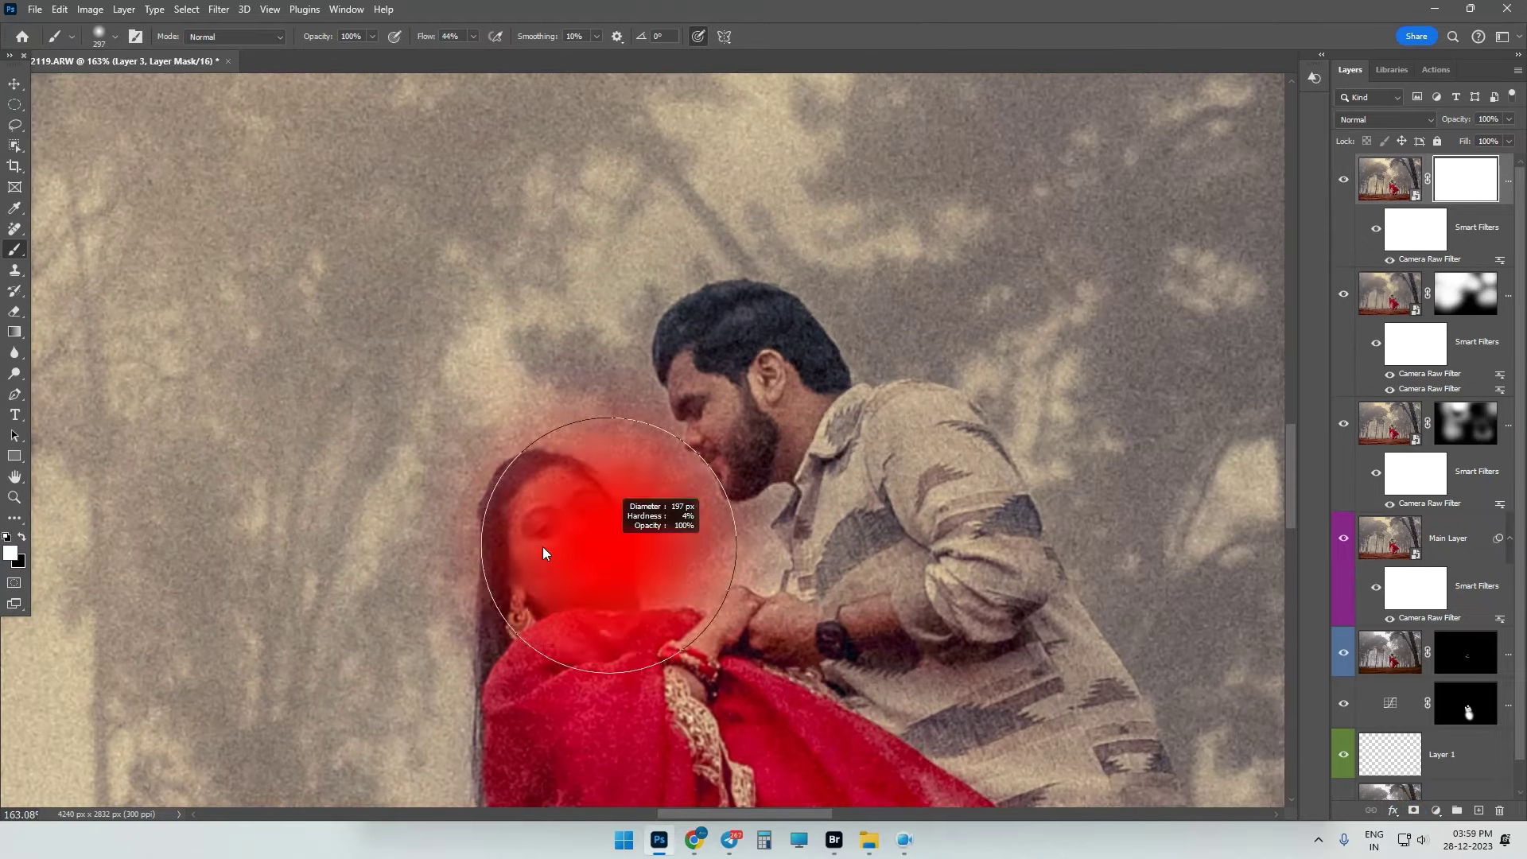
- Paint black on the mask over the couple's faces and skin to remove the grain
key("x")
left_click(576, 634)
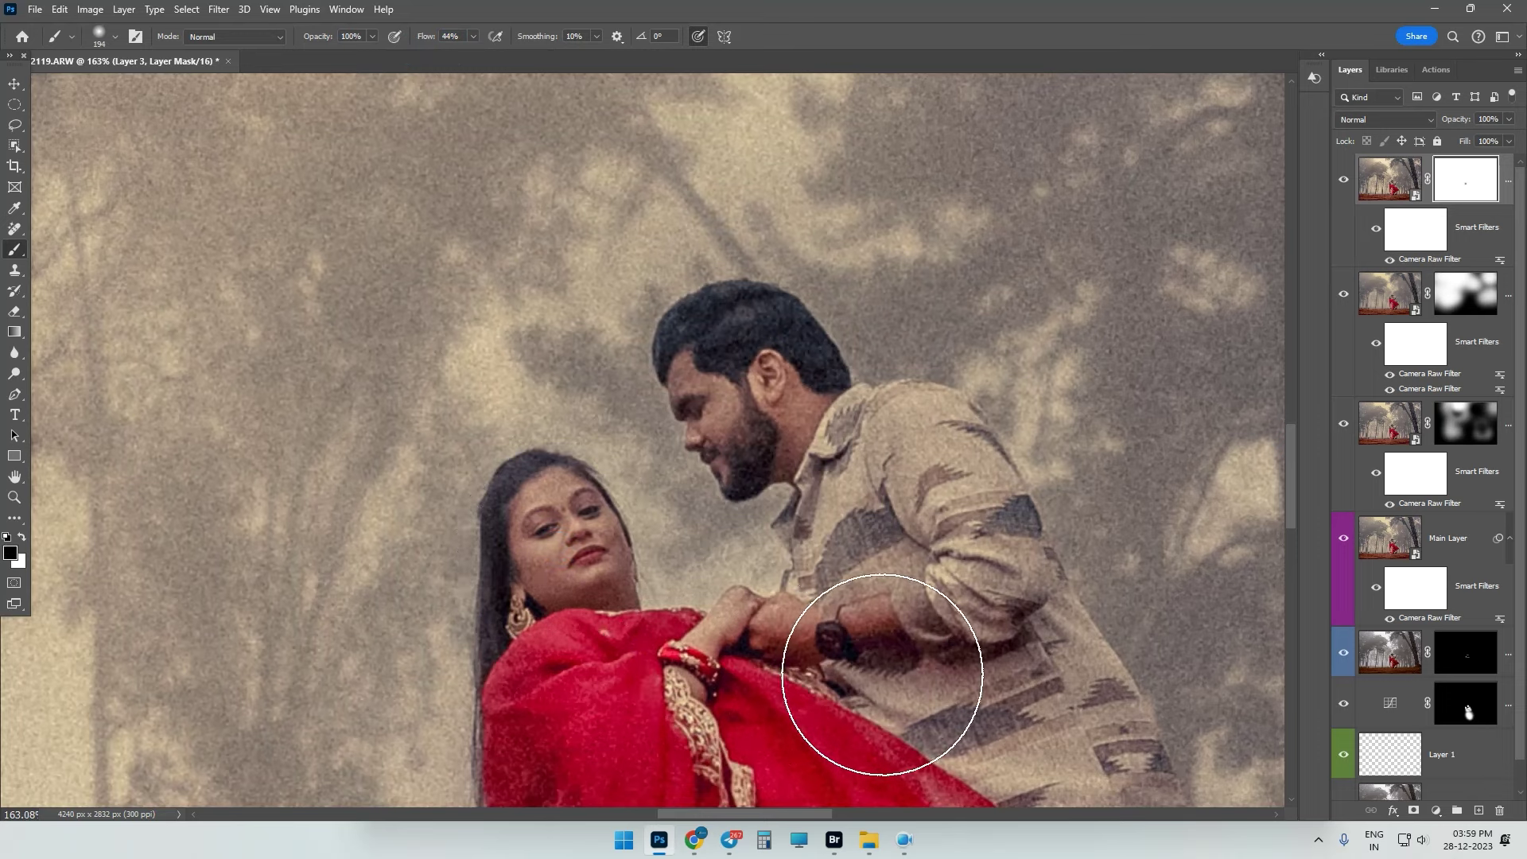
scroll(696, 370, "down", 1)
scroll(812, 616, "down", 4)
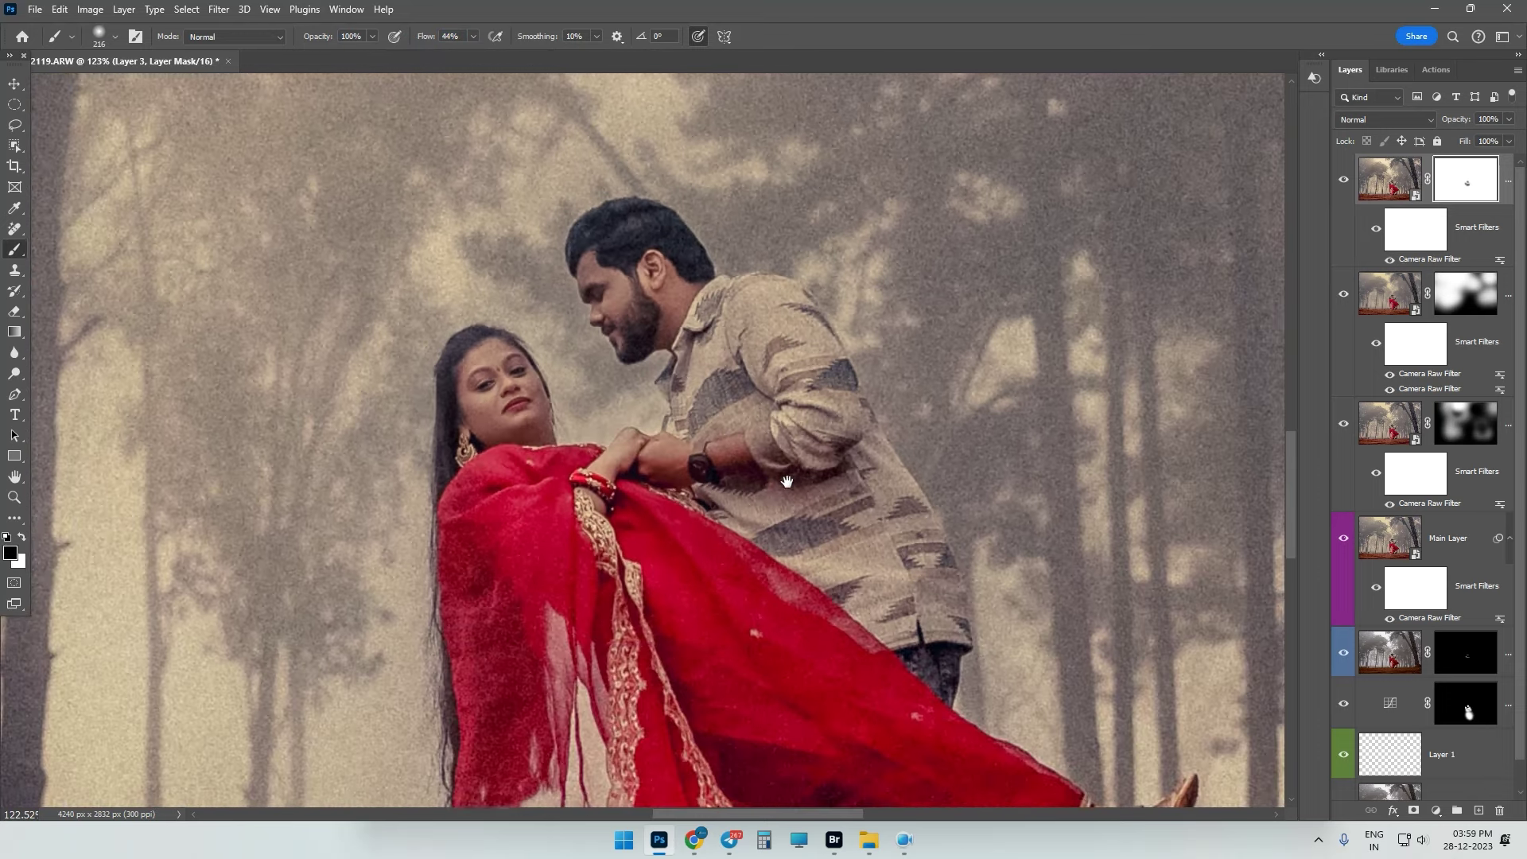
scroll(828, 625, "down", 3)
scroll(835, 630, "down", 1)
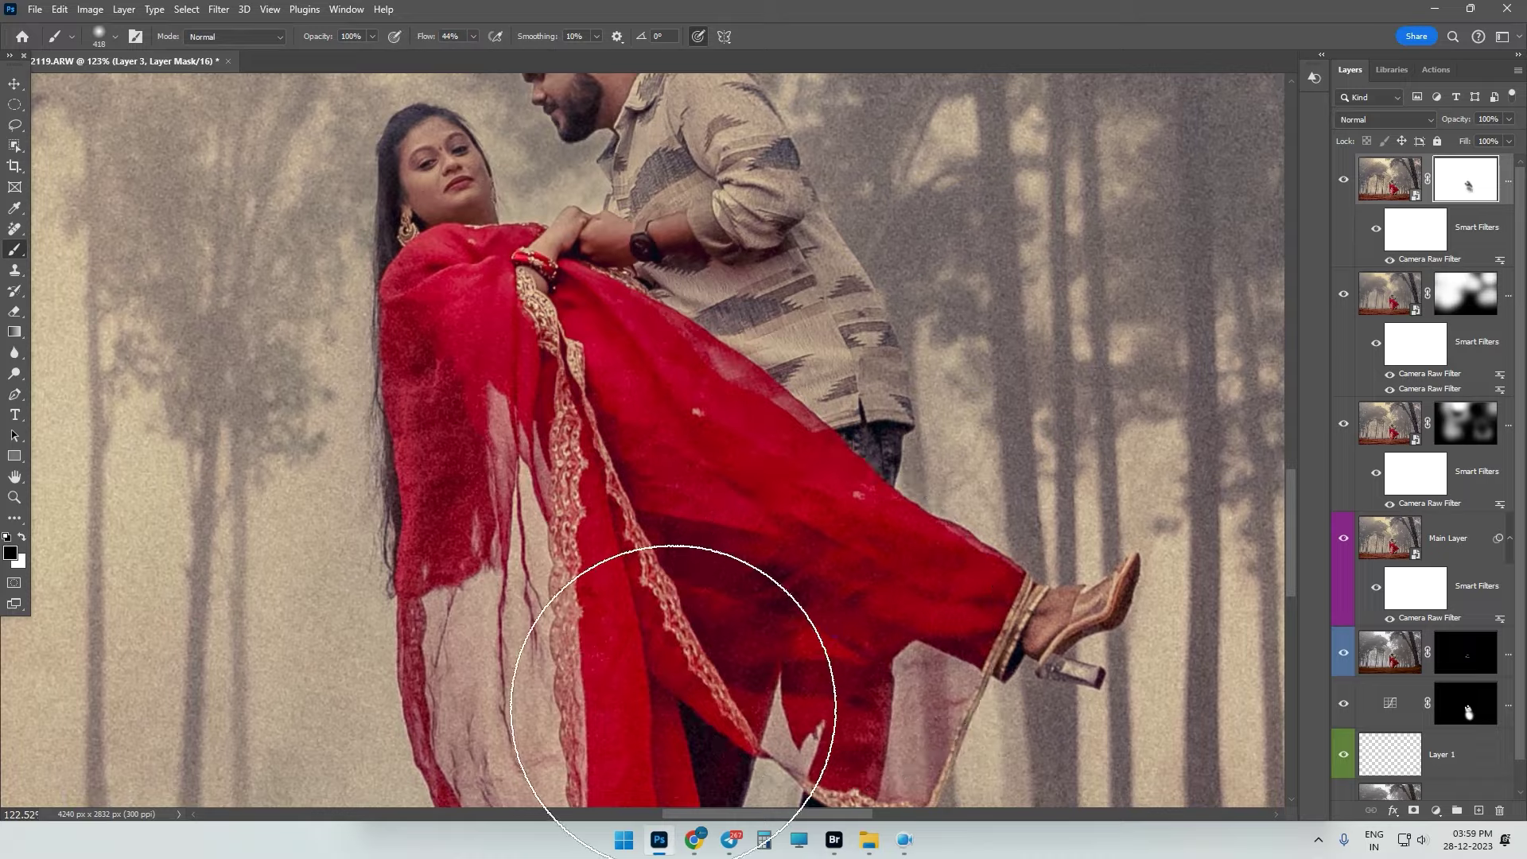
scroll(726, 488, "down", 3)
scroll(716, 457, "up", 4)
scroll(646, 218, "down", 3)
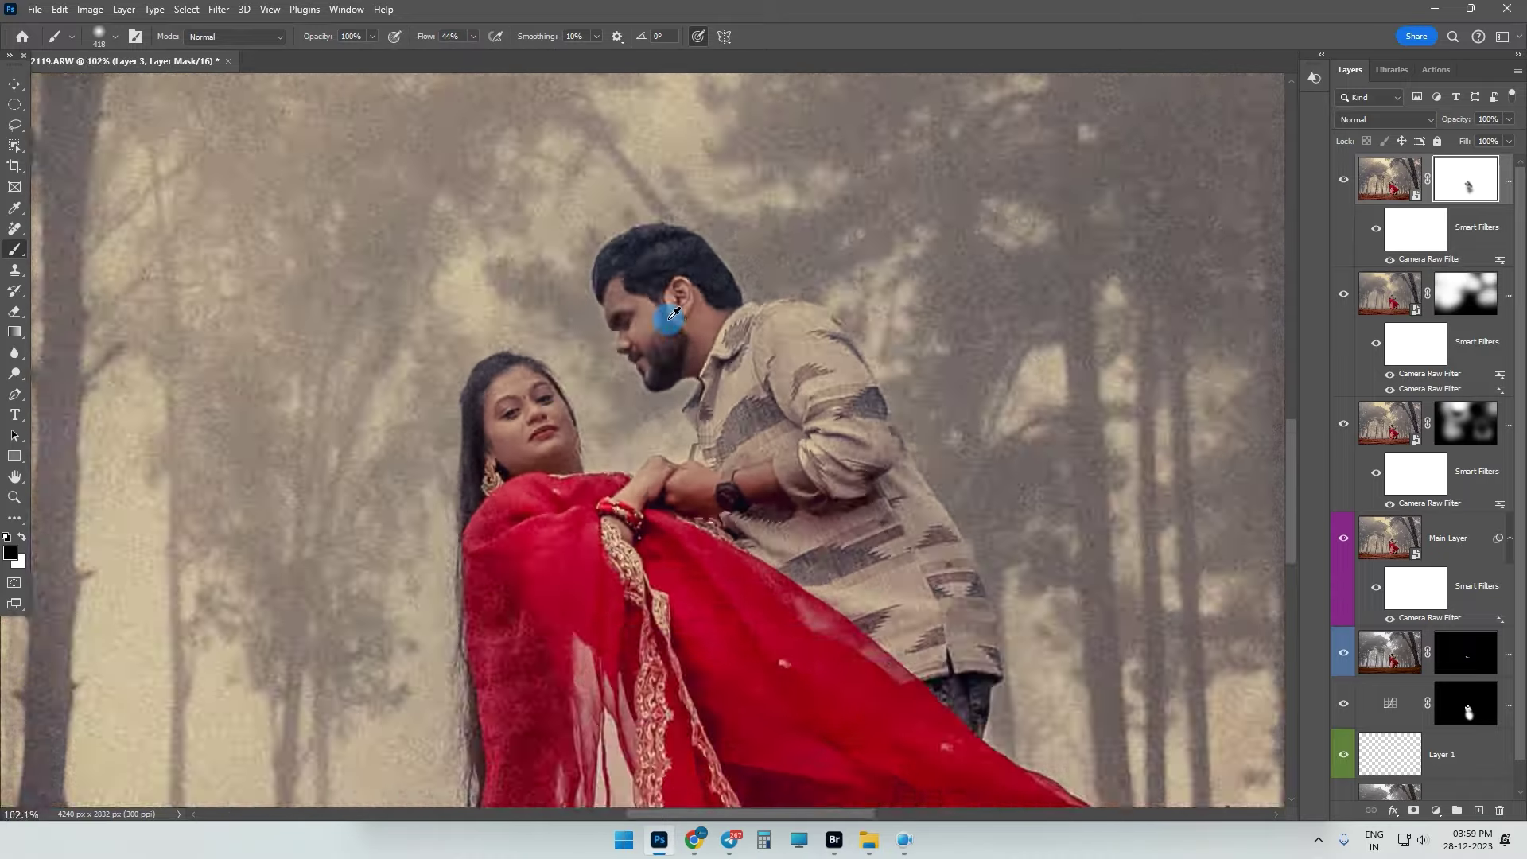
scroll(672, 334, "down", 3)
scroll(682, 342, "down", 2)
- Compare the full grade against the original Background, then stamp visible layers into Layer 4
scroll(846, 393, "up", 1)
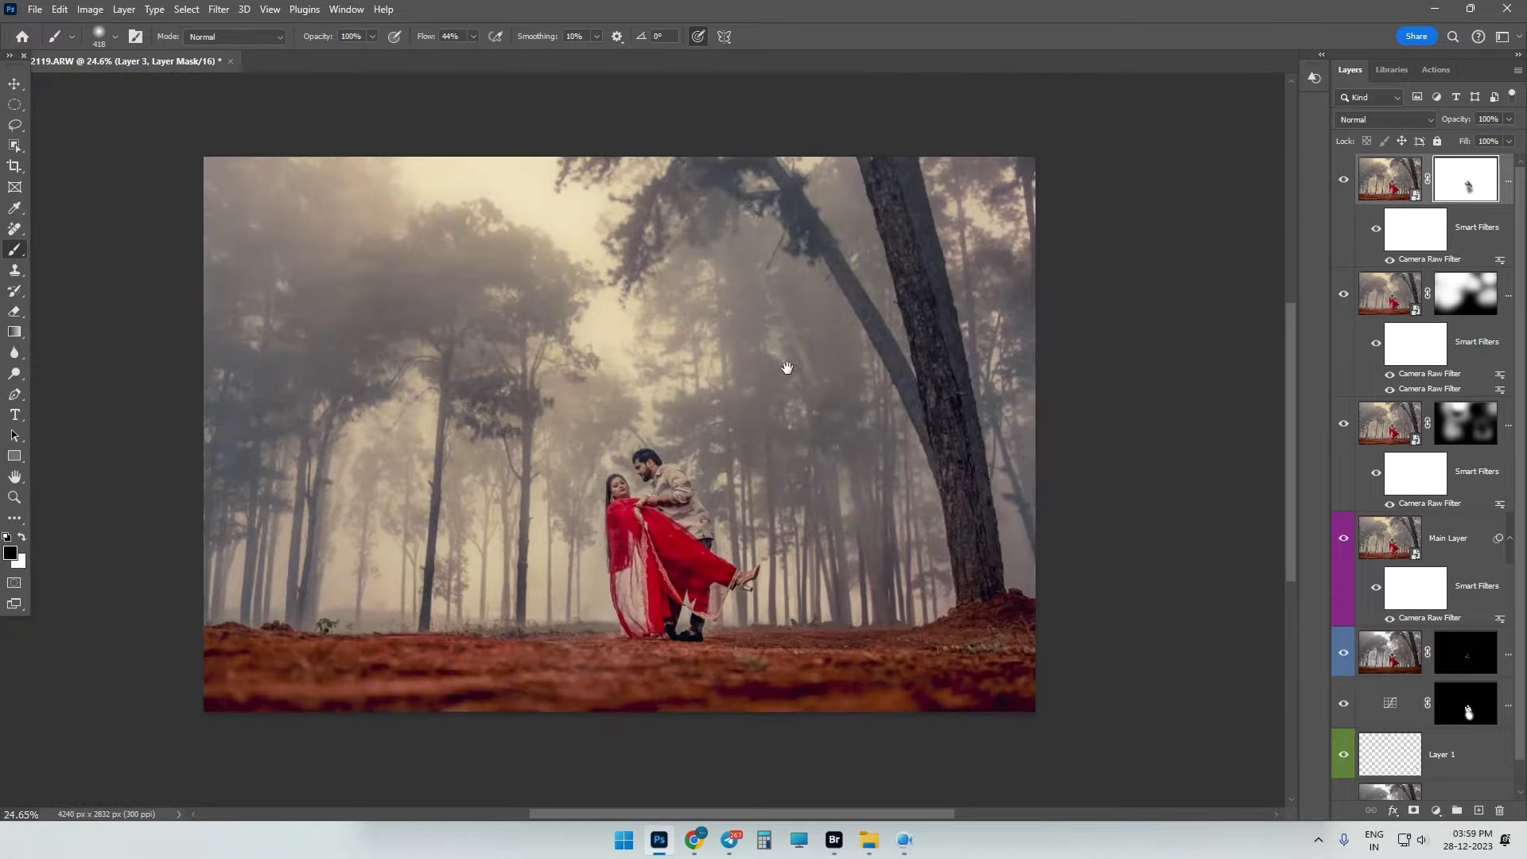
scroll(835, 391, "up", 1)
right_click(1227, 412)
left_click(1209, 466)
scroll(1467, 706, "down", 1)
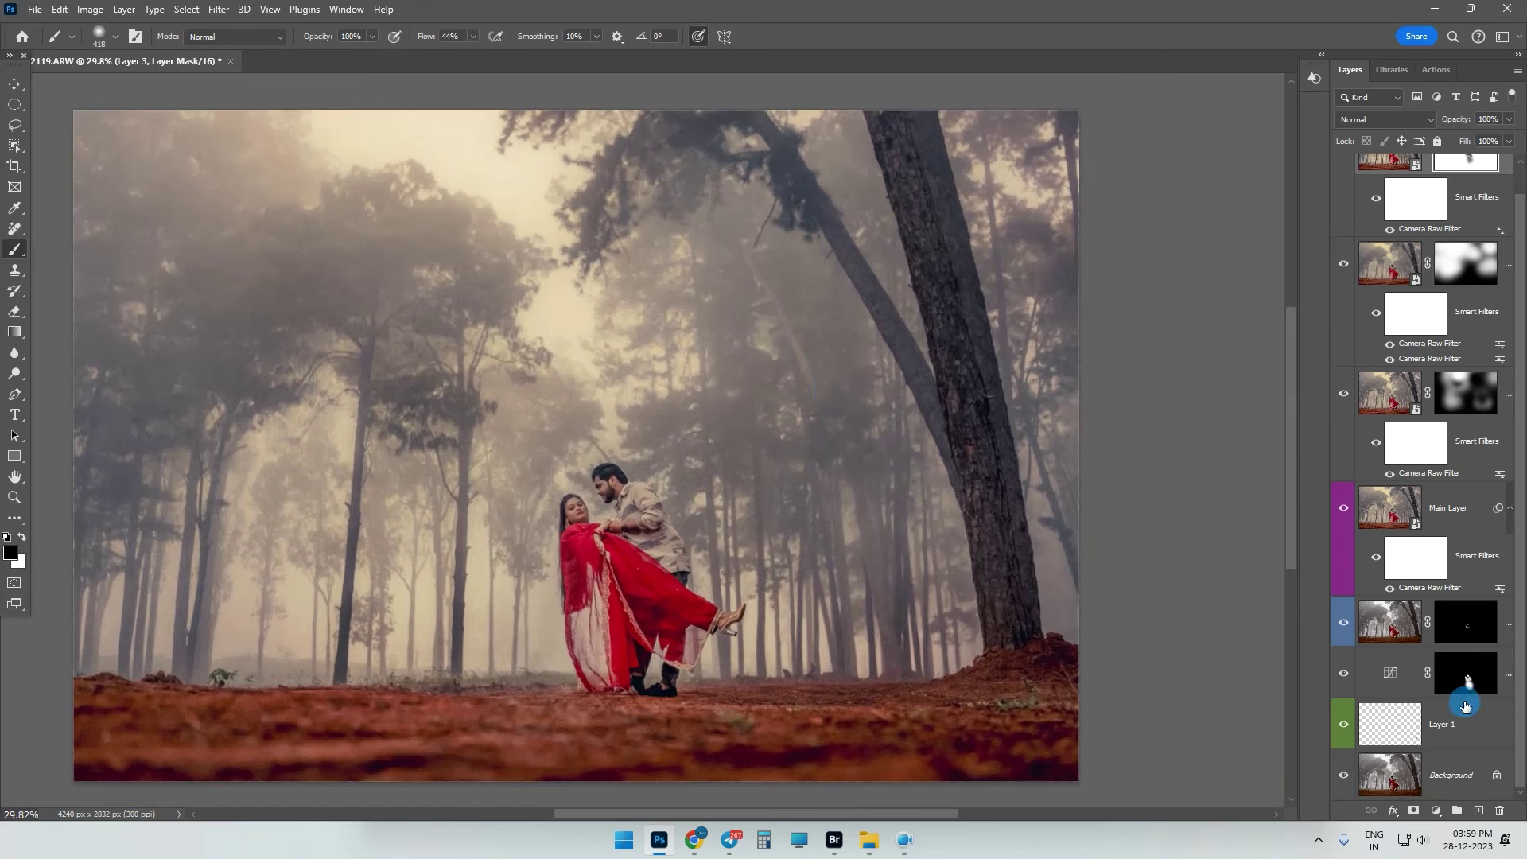
left_click(1352, 779, "alt")
left_click(1346, 776, "alt")
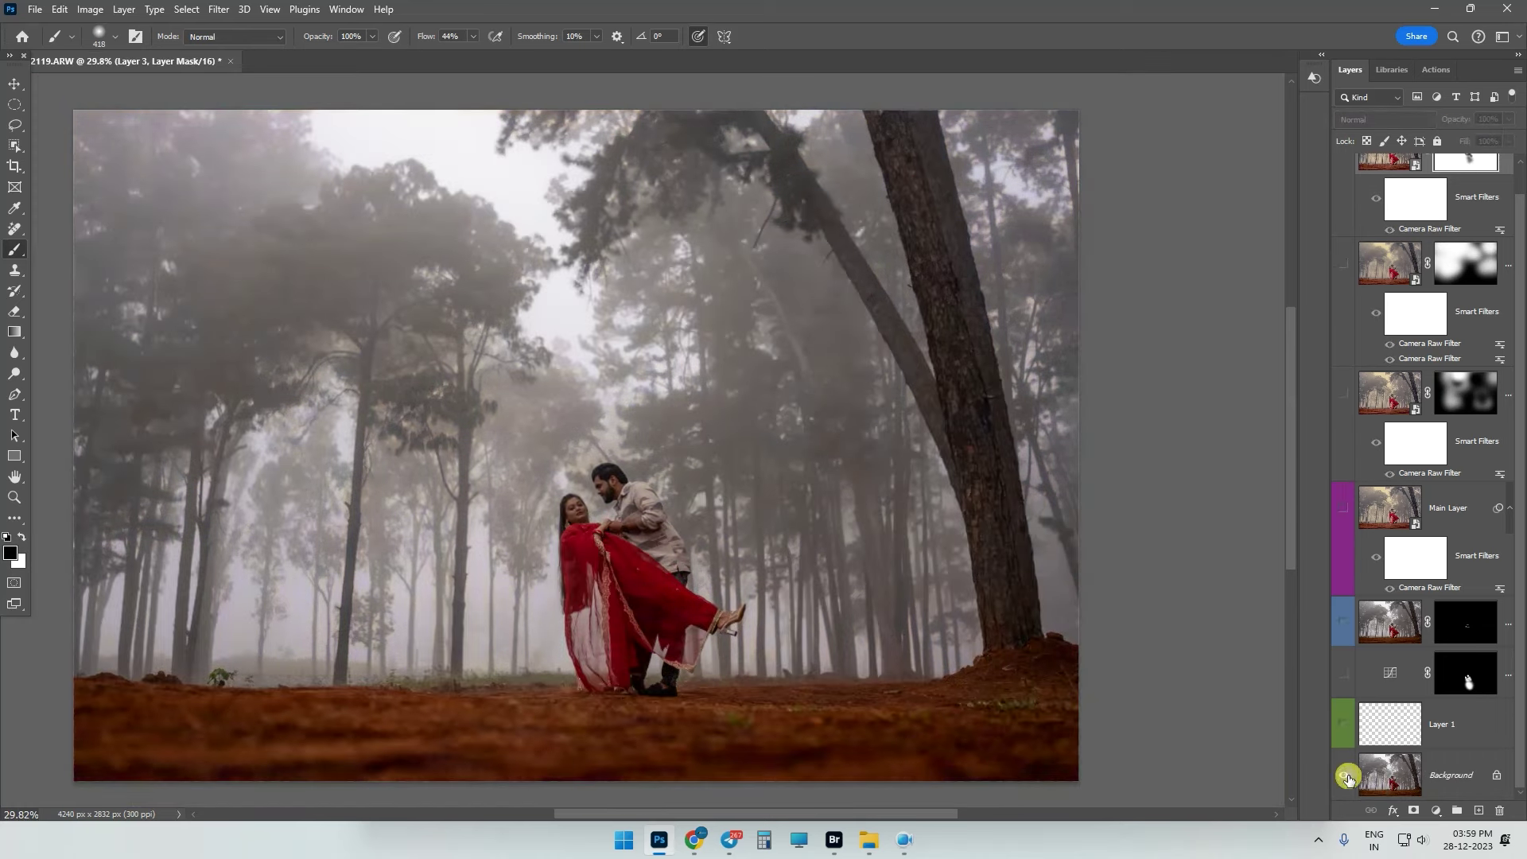
scroll(1477, 429, "up", 1)
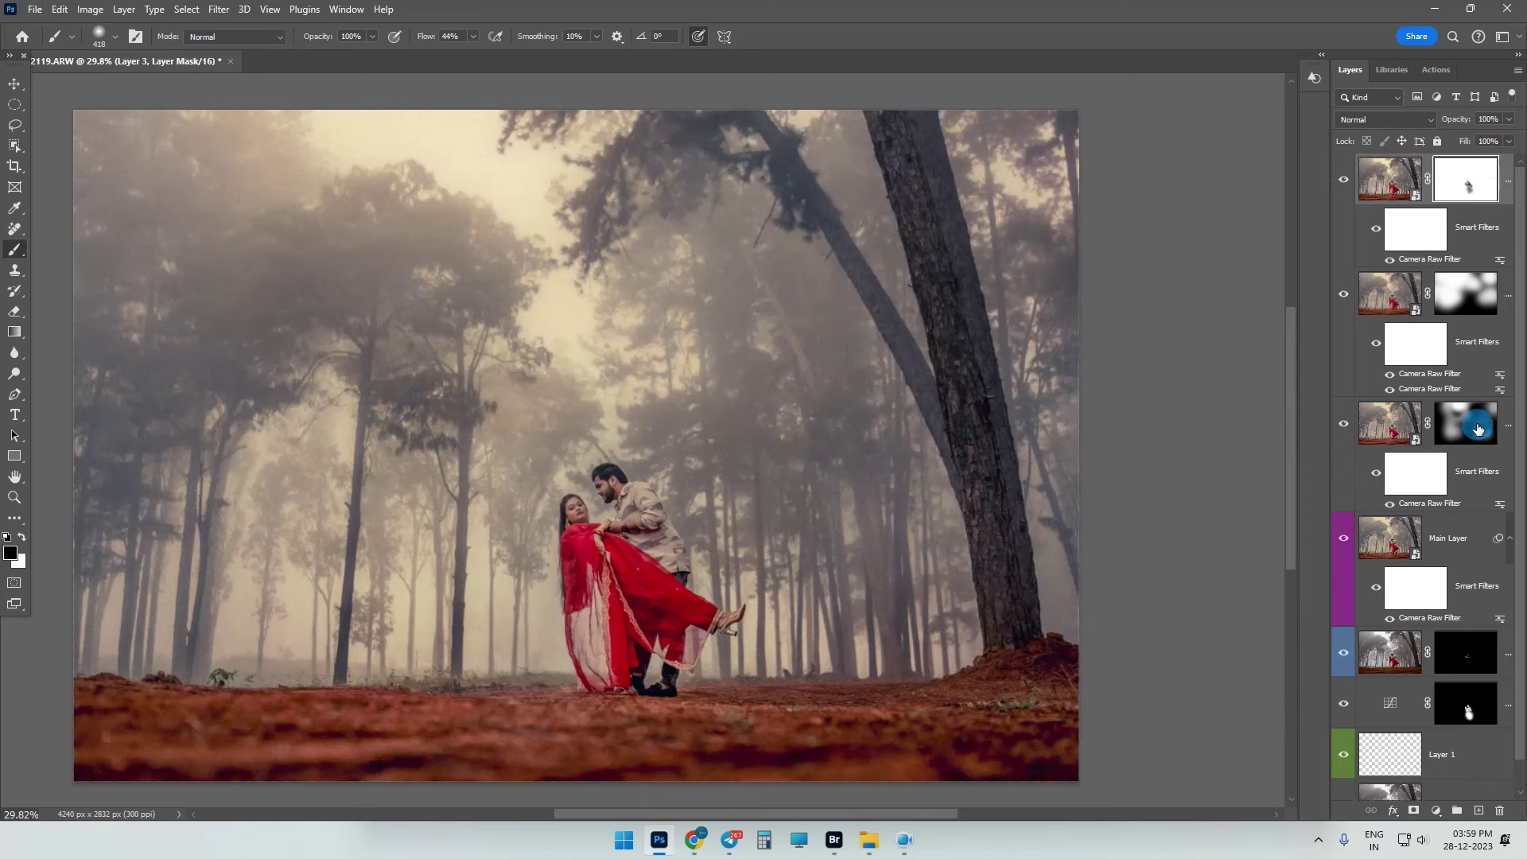
key("ctrl+shift+alt+e")
- Make Layer 4 a smart object with a horizontal (Angle 0) Motion Blur hidden by a black mask
right_click(1446, 172)
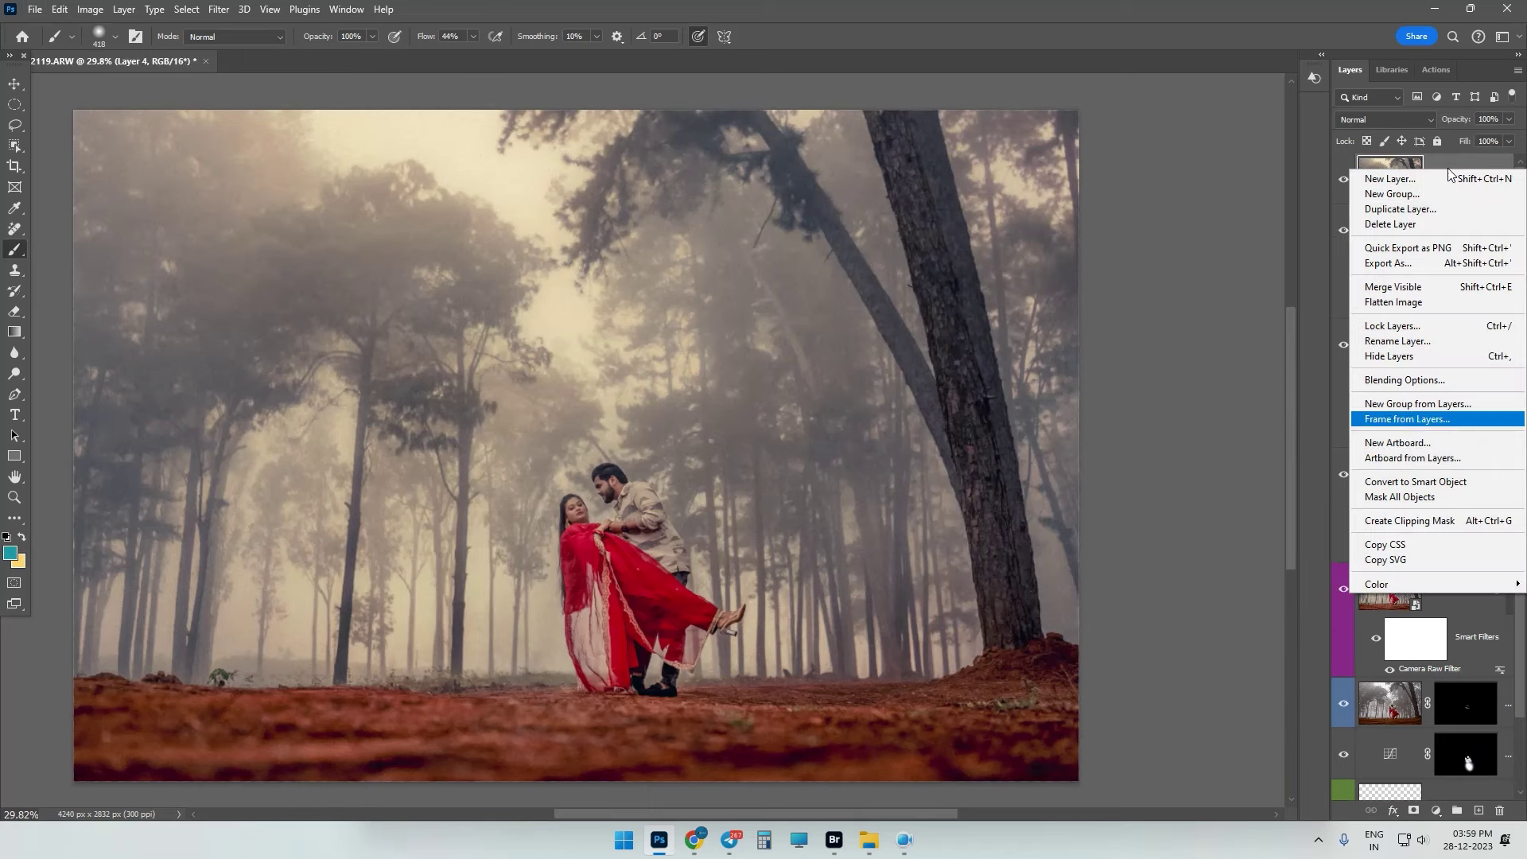
left_click(1400, 481)
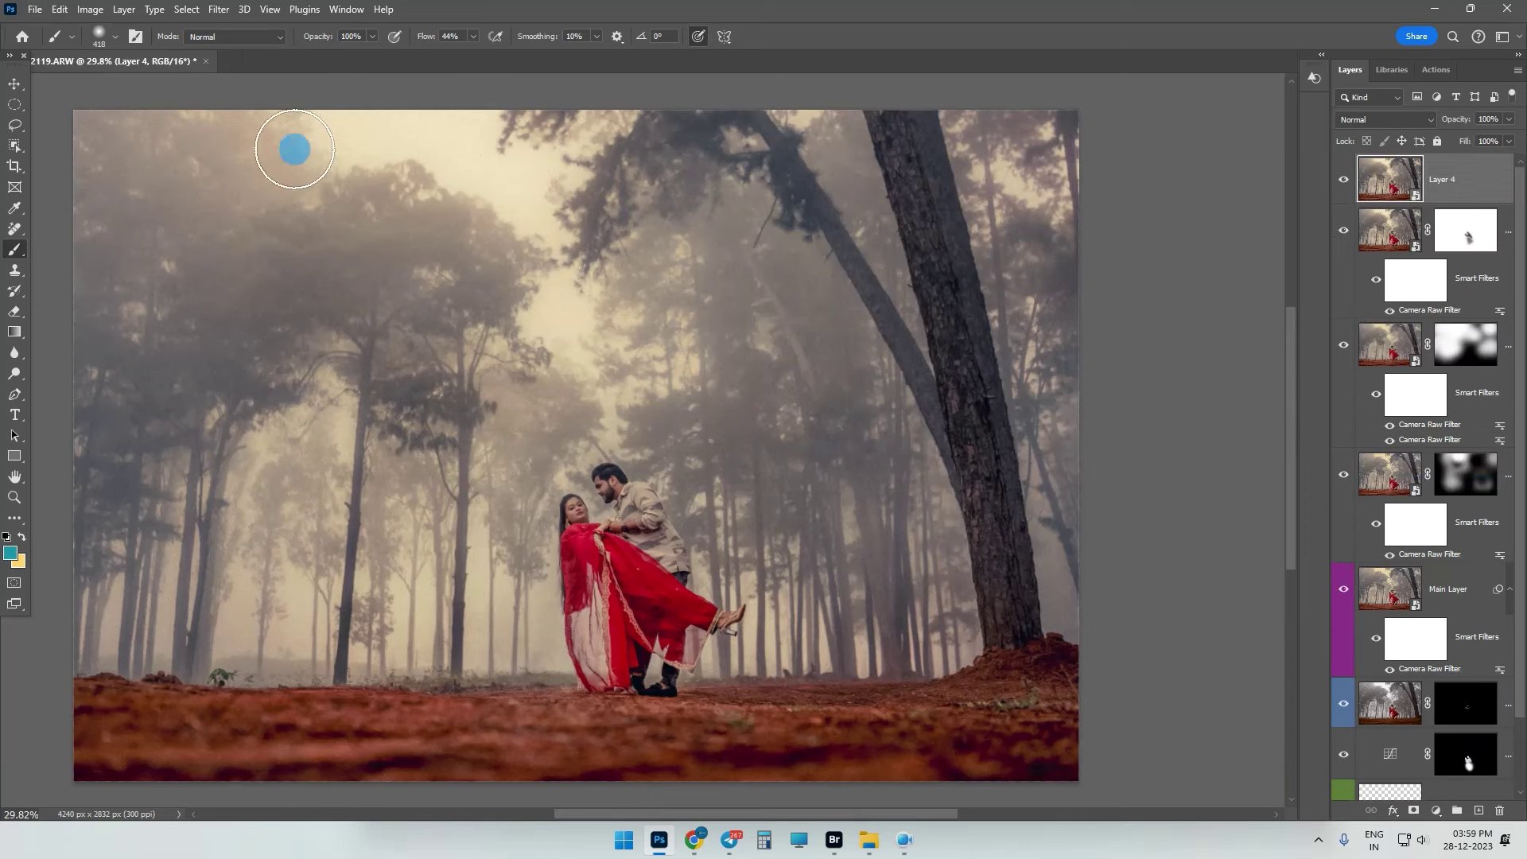
left_click(206, 9)
mouse_move(228, 214)
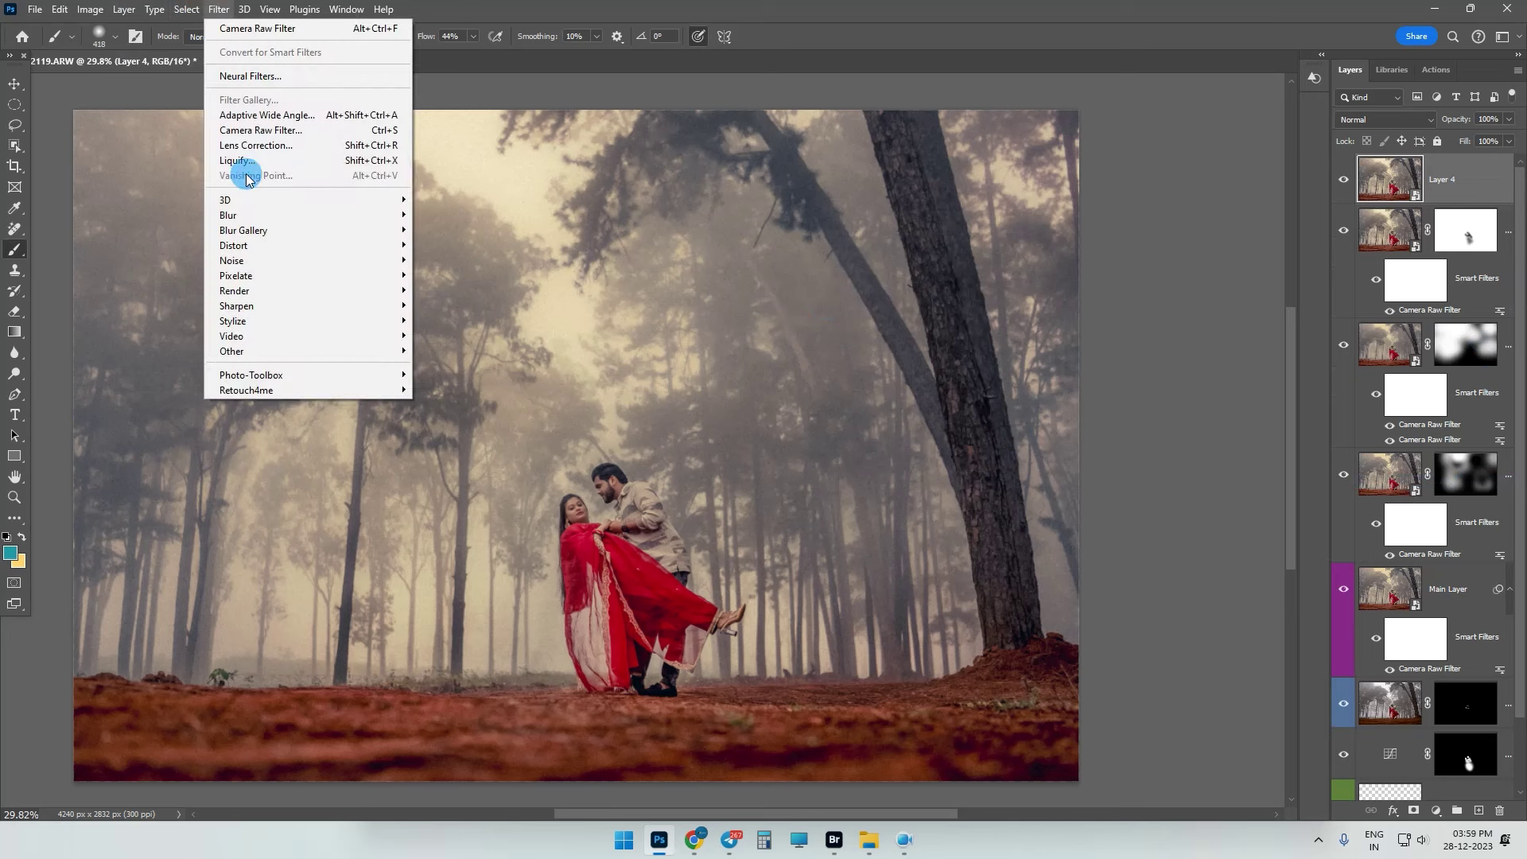
left_click(251, 219)
left_click(450, 307)
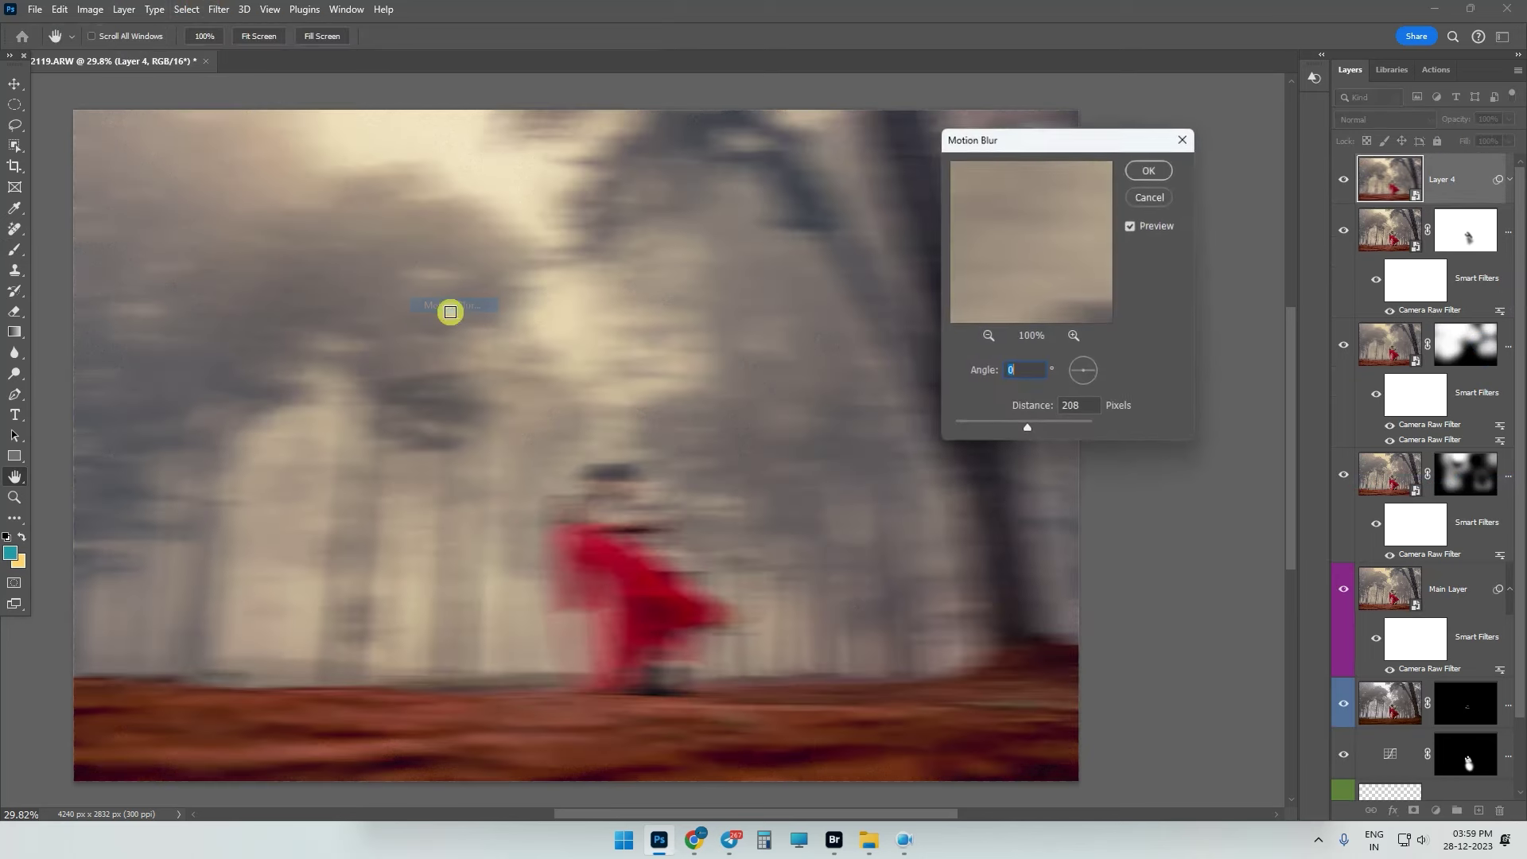
left_click(1150, 169)
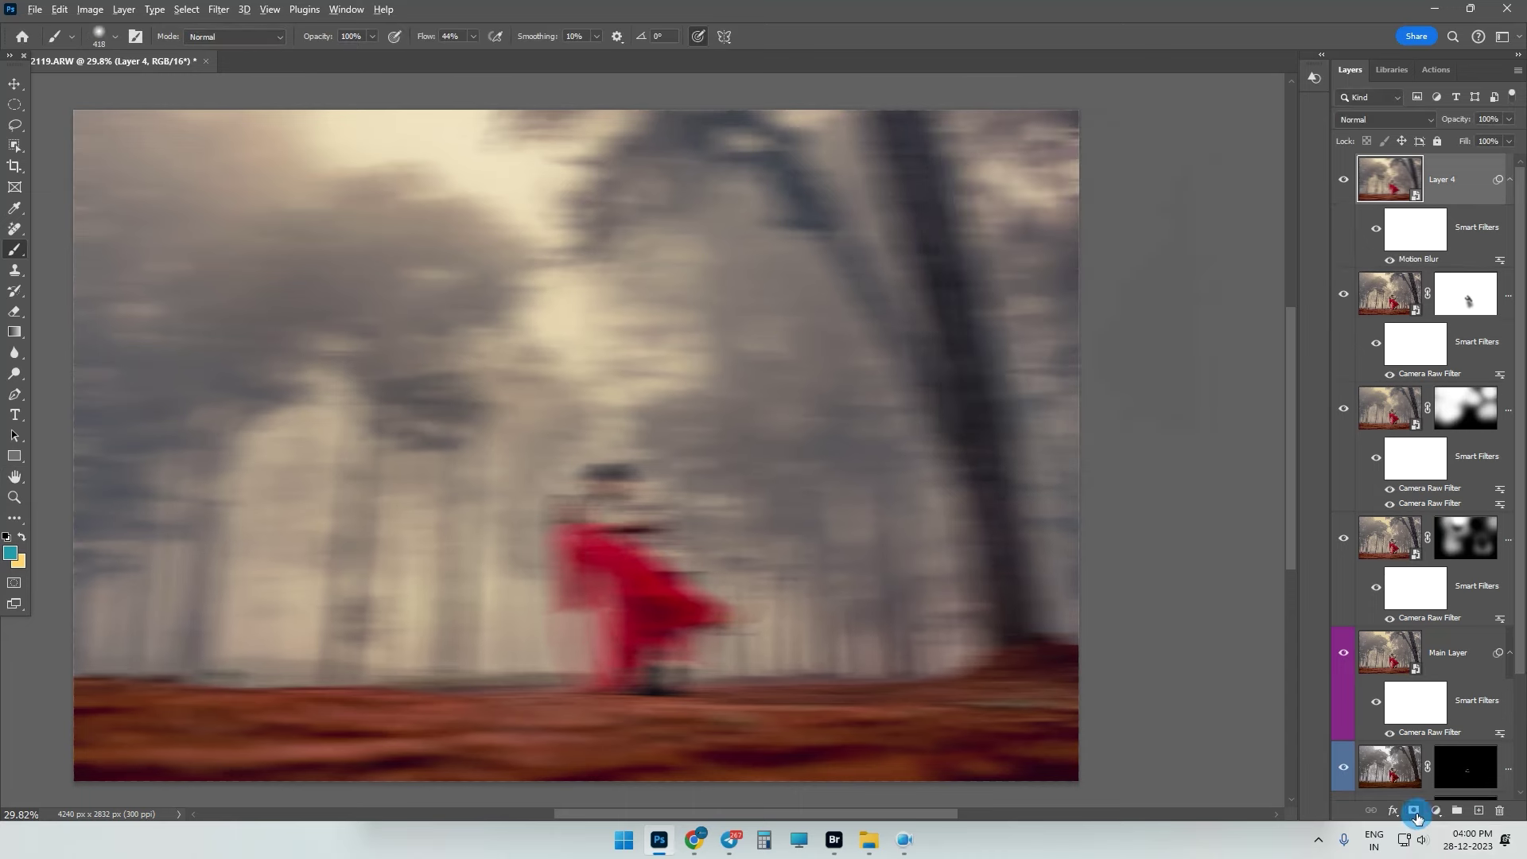
left_click(1415, 810, "alt")
- Paint white on Layer 4's mask with a large brush to reveal blur over the treetops
left_click_drag(748, 214, 980, 251)
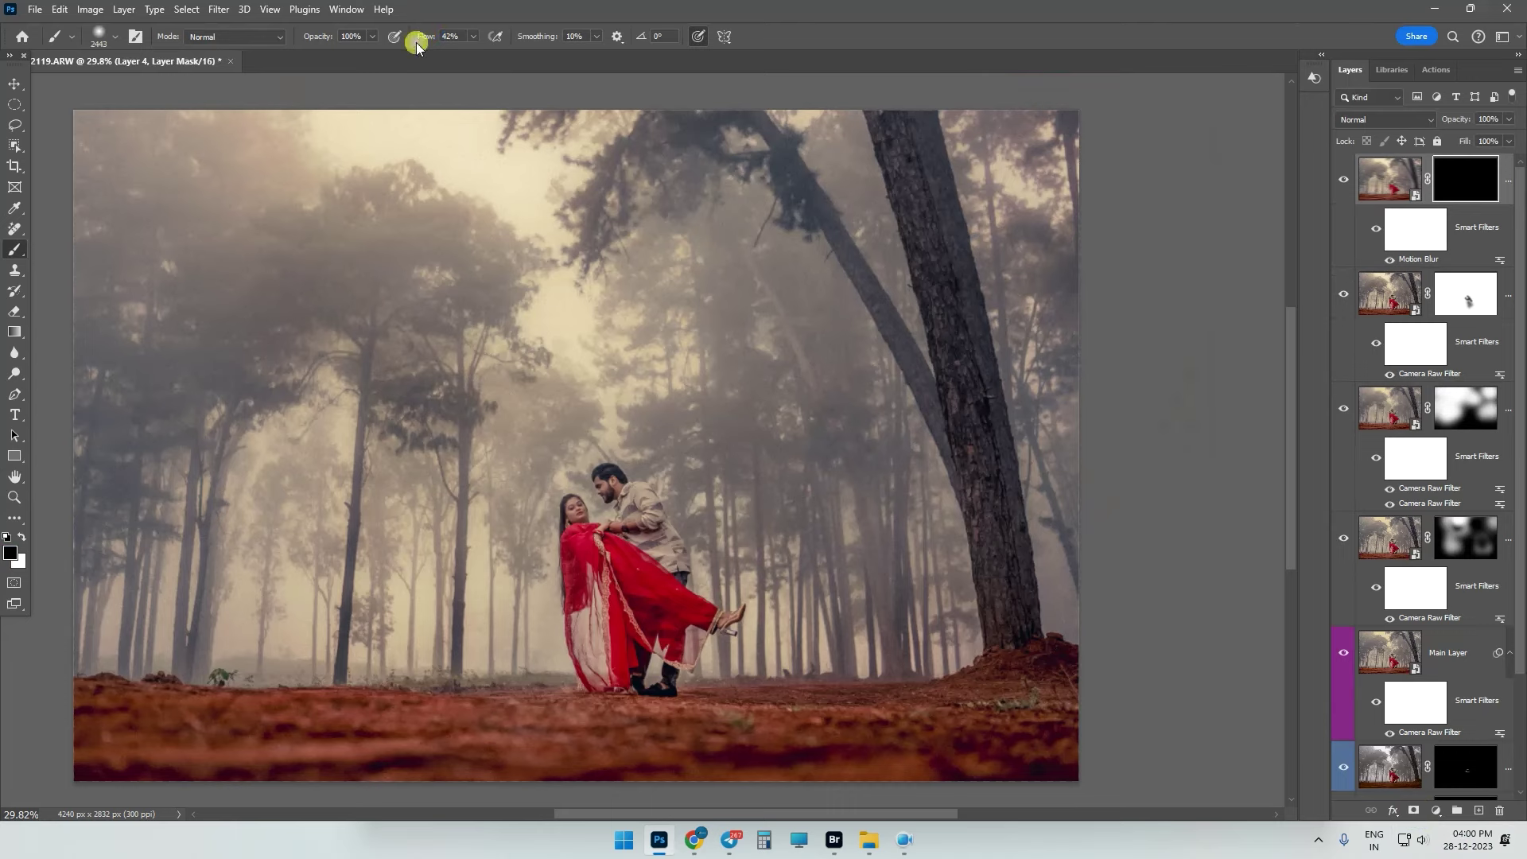
left_click_drag(566, 213, 576, 217)
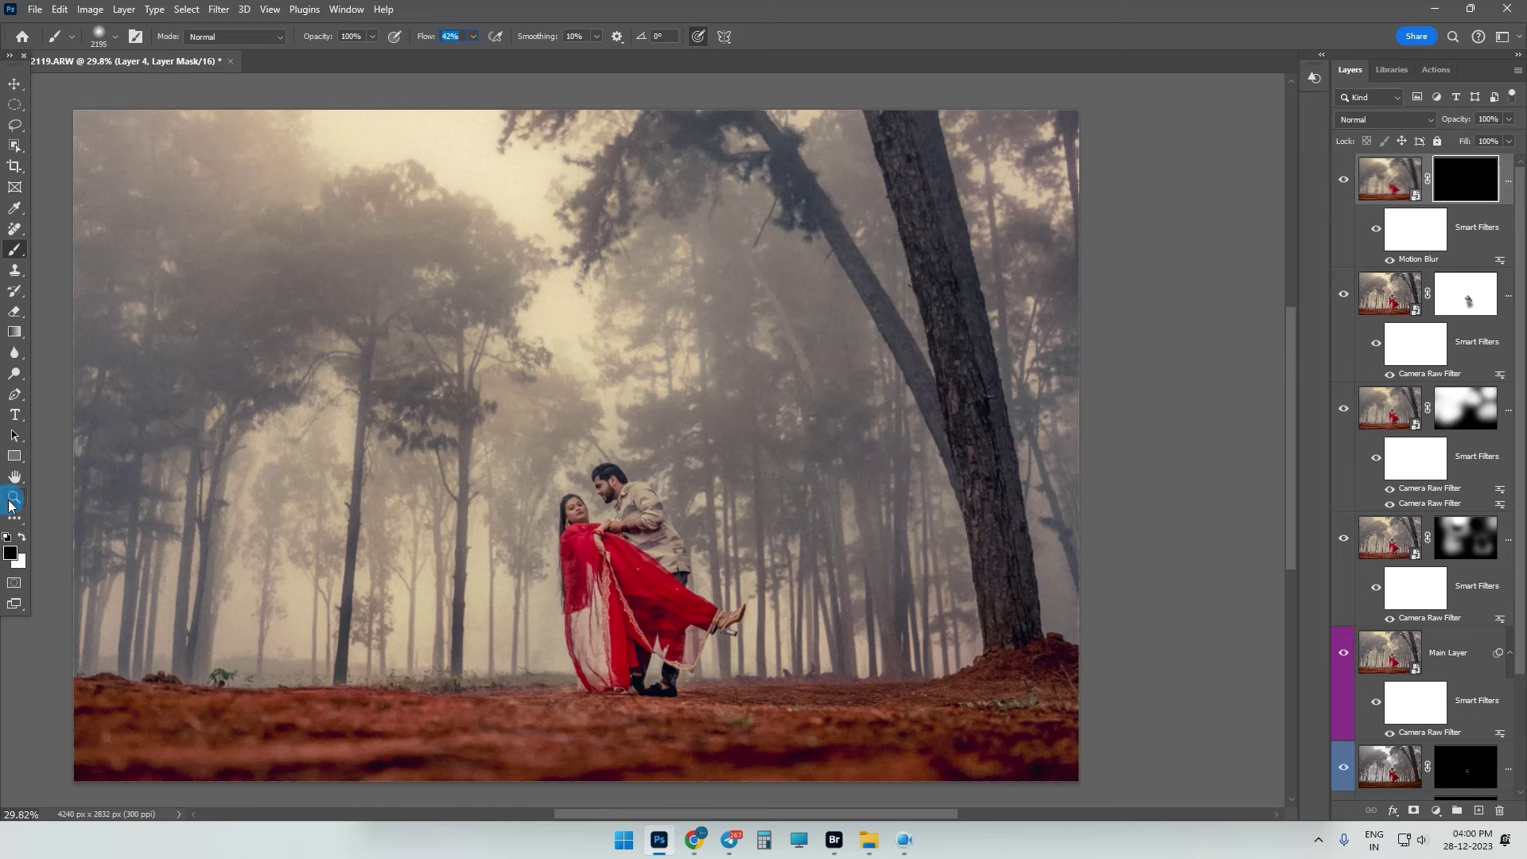
left_click(22, 537)
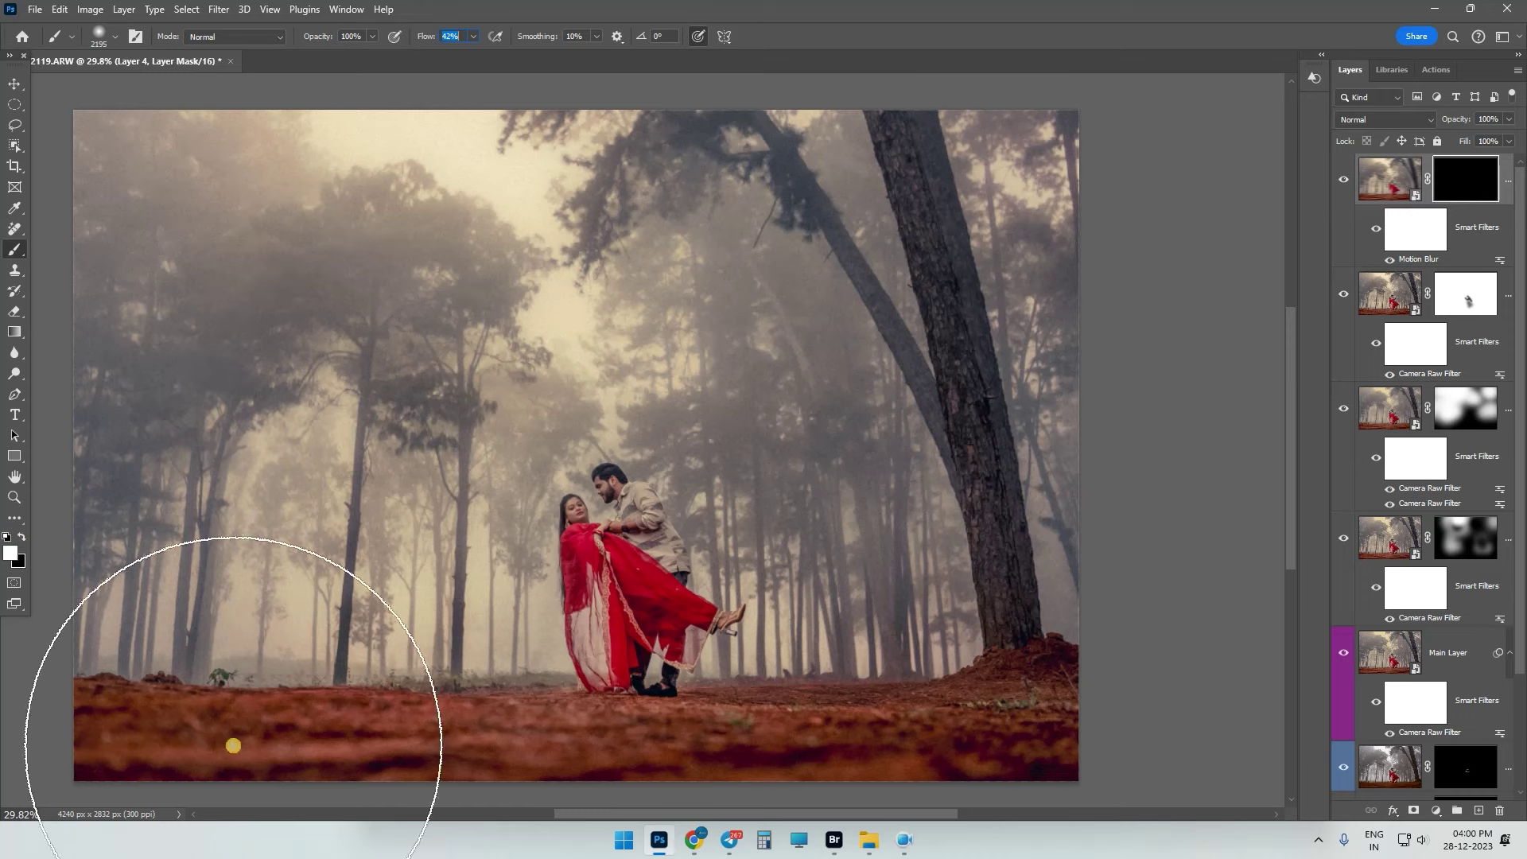
left_click_drag(804, 233, 981, 212)
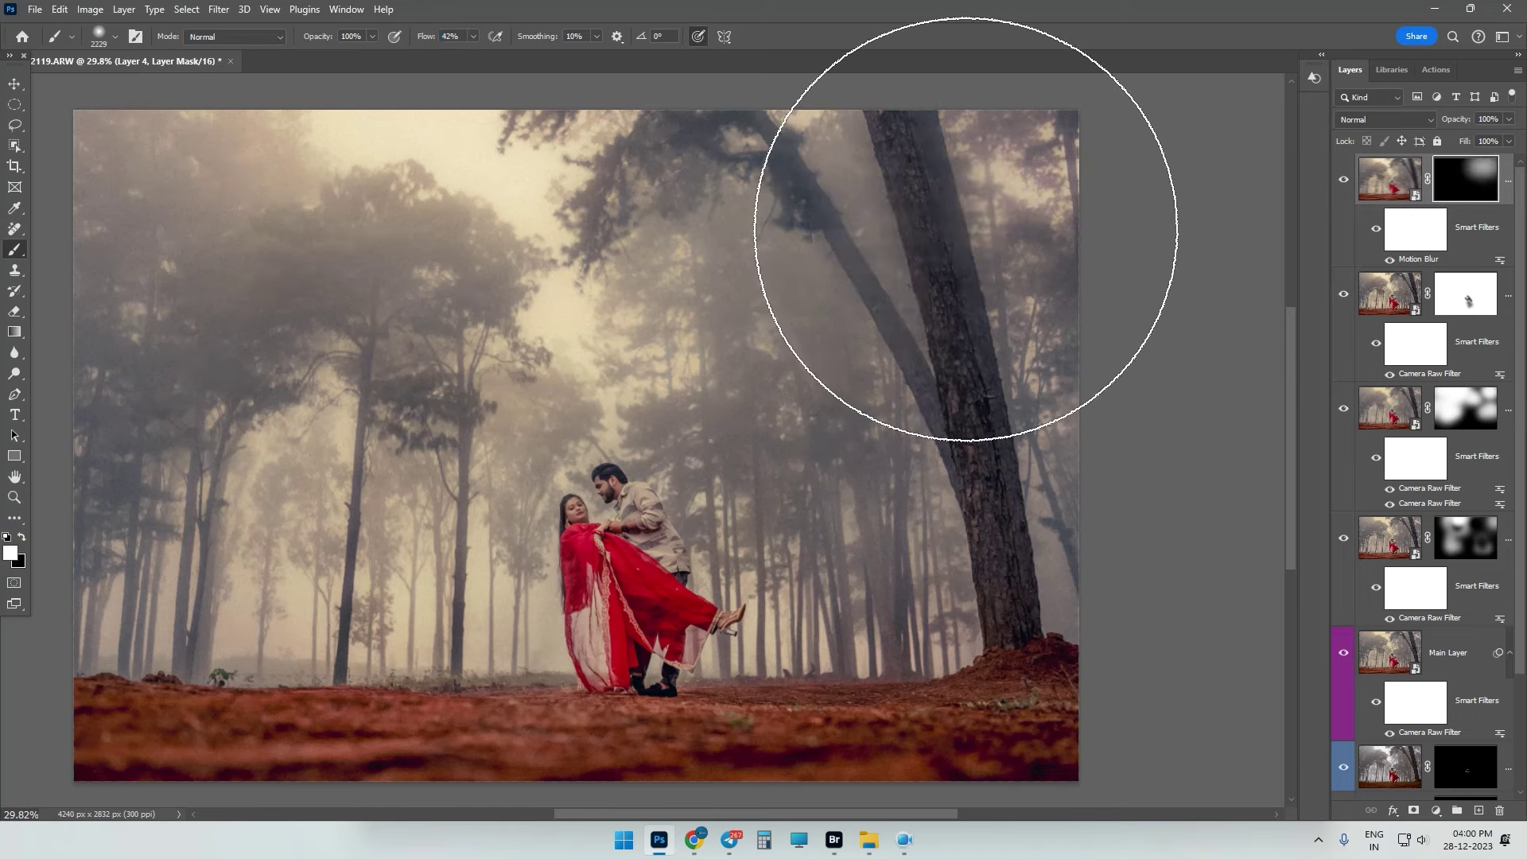
left_click_drag(324, 263, 292, 449)
left_click(546, 279)
left_click_drag(978, 446, 938, 563)
left_click(185, 529)
- Set the brush to 15% flow and about 900 px, panning up to the trees
left_click_drag(503, 586, 786, 672)
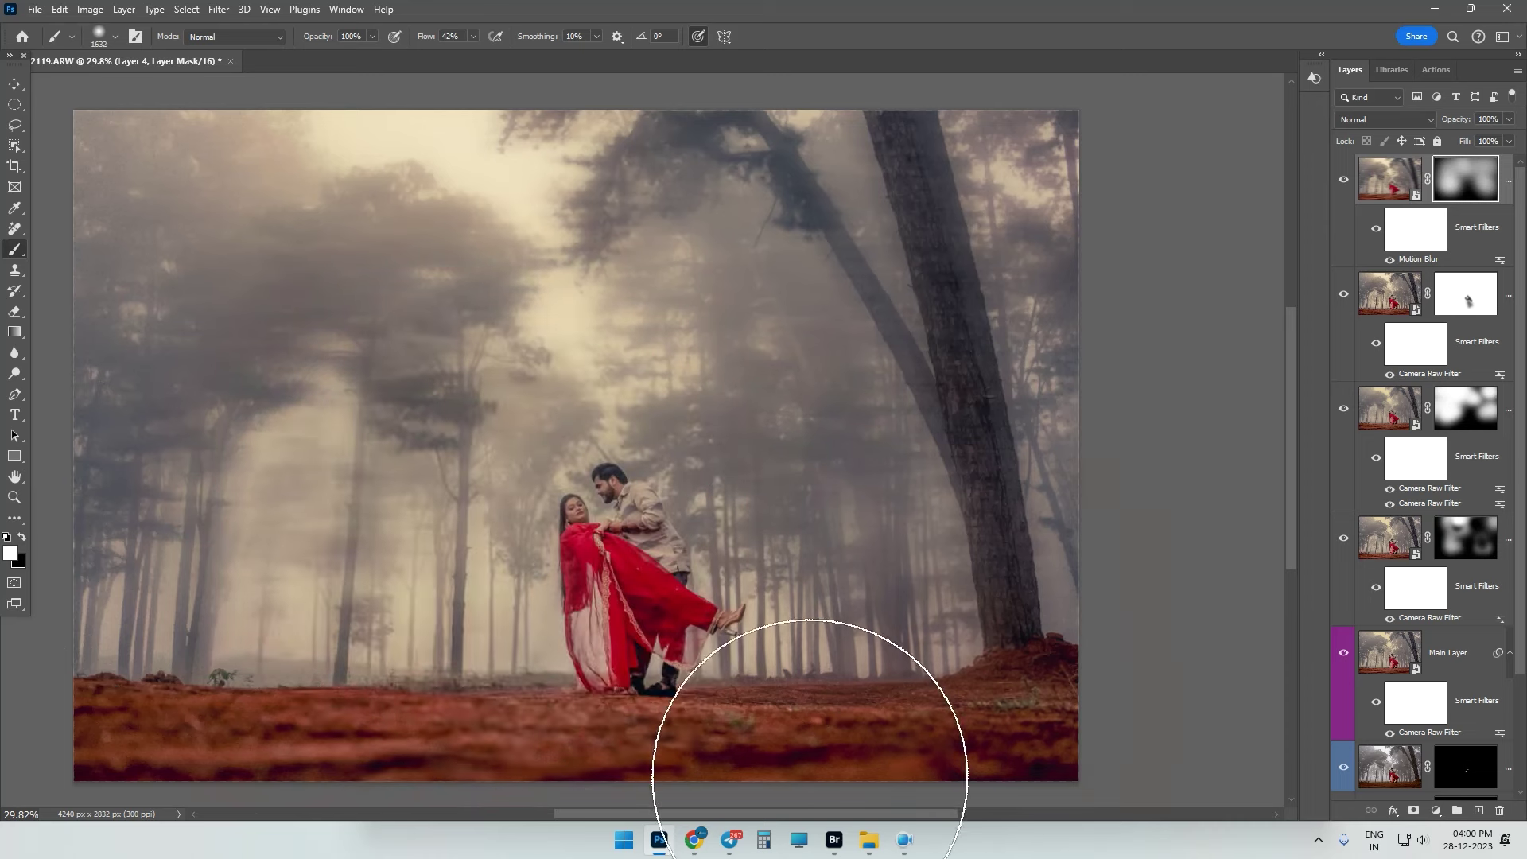
left_click(605, 480)
type("x")
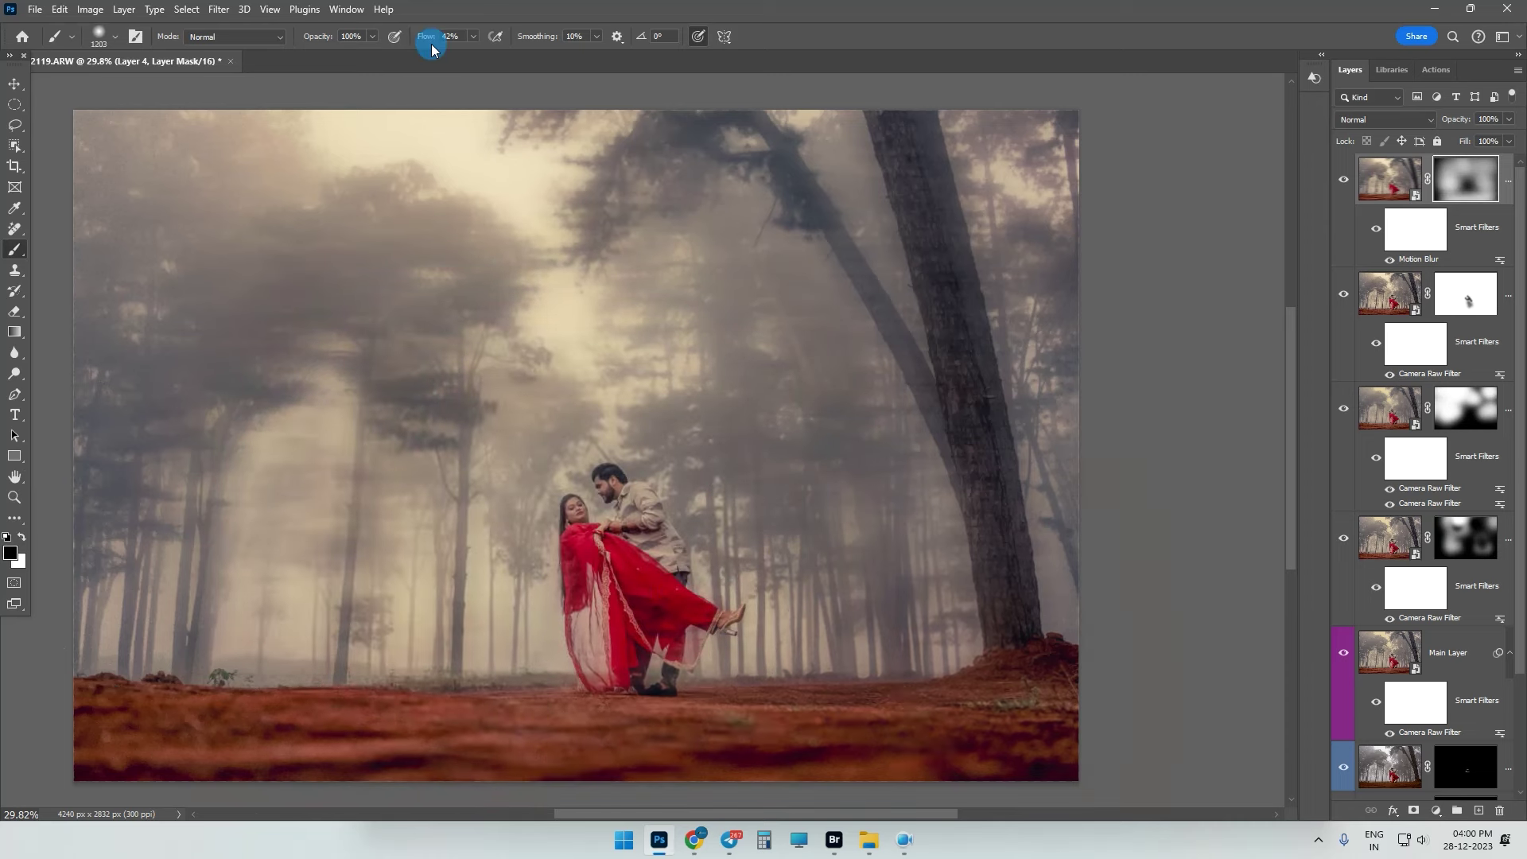
type("15")
scroll(525, 397, "down", 2)
scroll(557, 408, "up", 3)
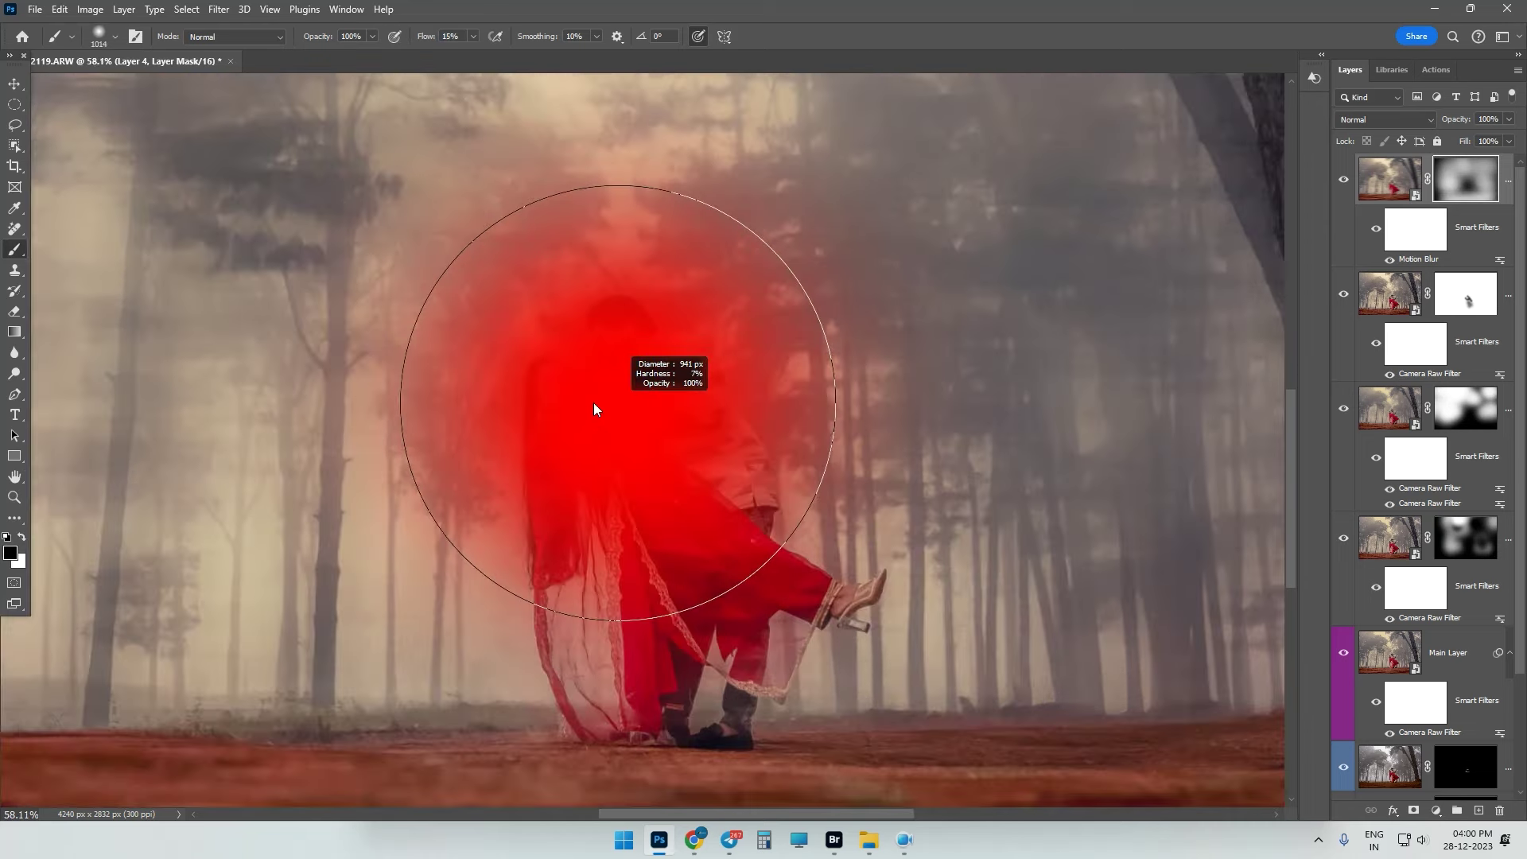
left_click_drag(596, 408, 646, 426)
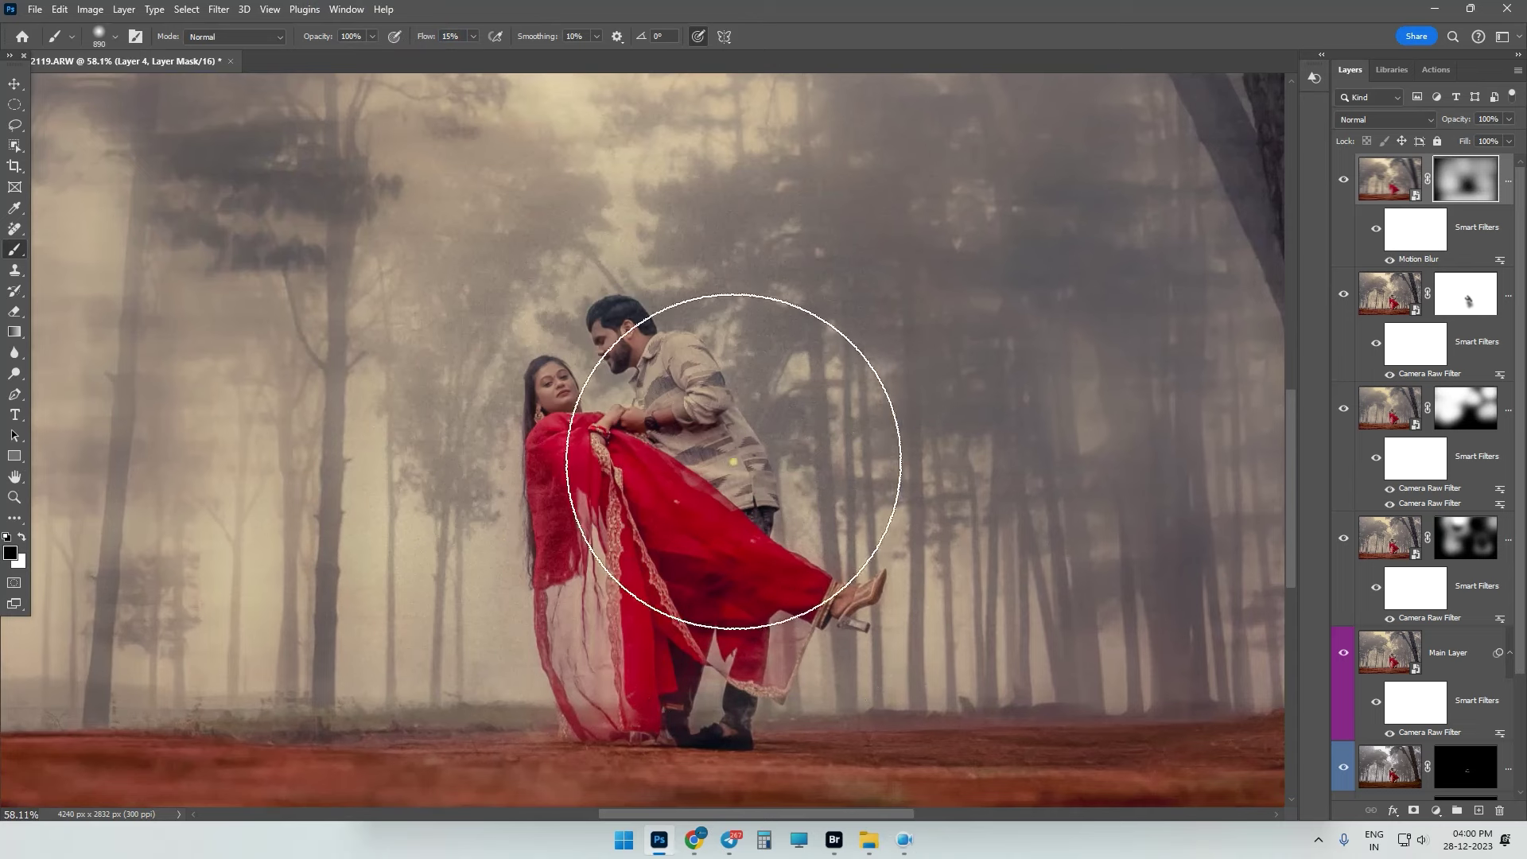
scroll(680, 406, "down", 3)
left_click_drag(648, 546, 779, 299)
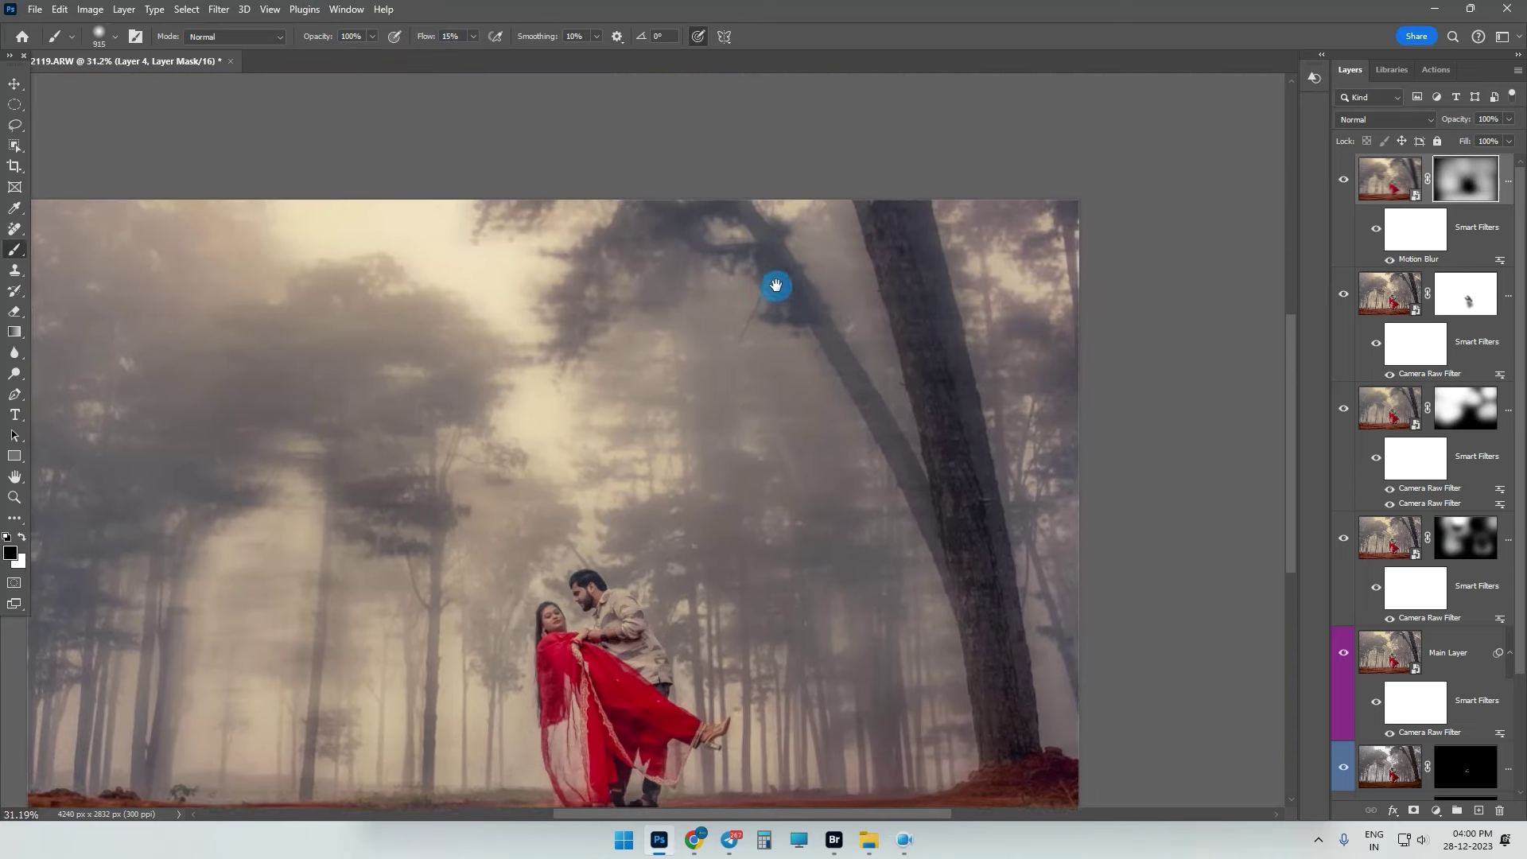
scroll(779, 299, "down", 1)
scroll(777, 294, "up", 2)
- Enlarge the brush and paint the blur away over the central trees
key("bracketright")
key("bracketright")
key("bracketright")
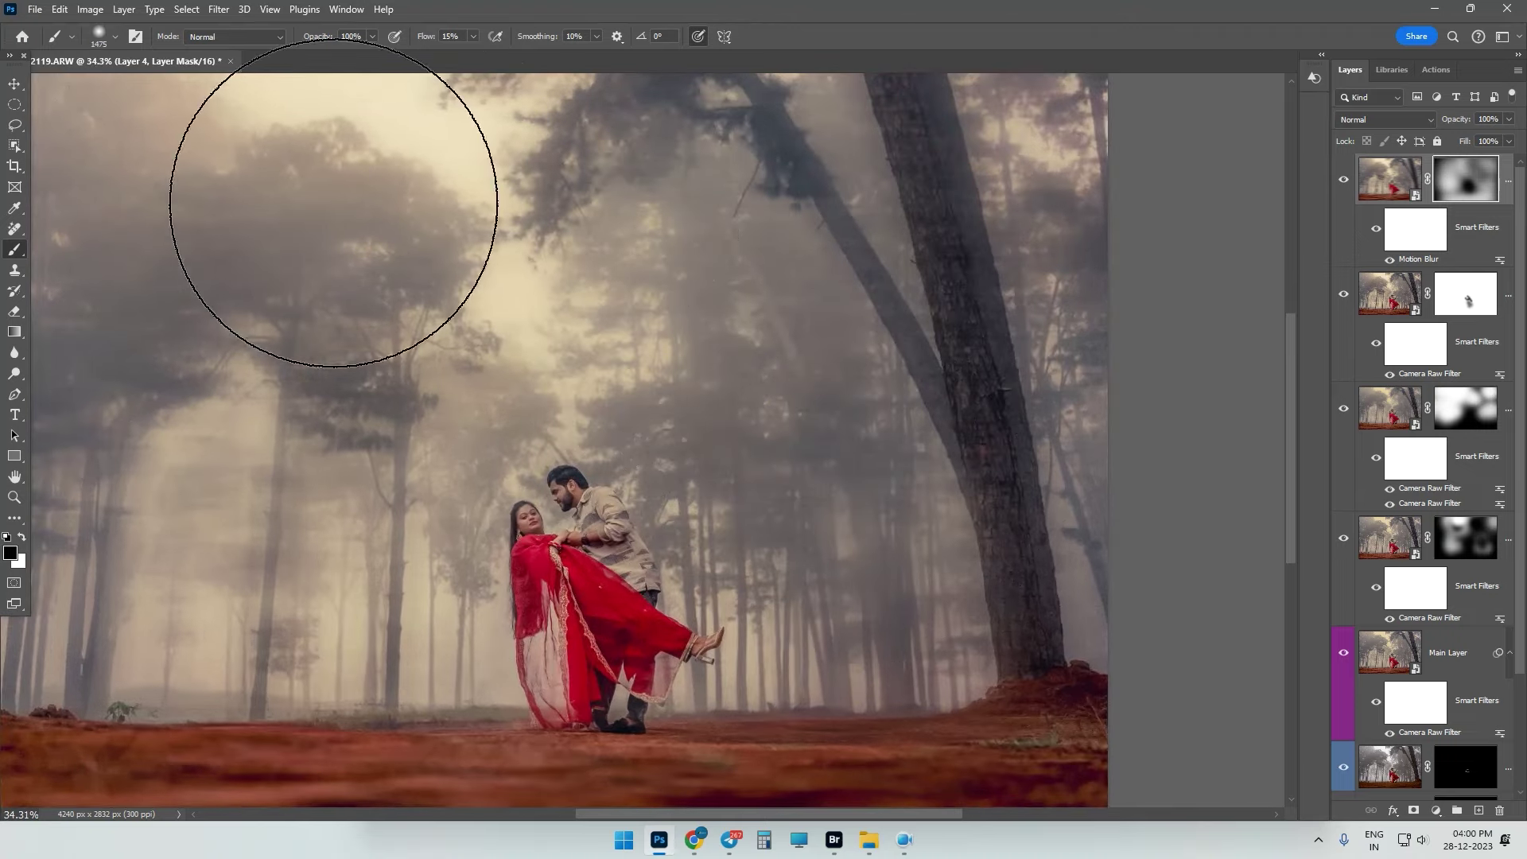
scroll(551, 566, "down", 1)
scroll(319, 557, "down", 2)
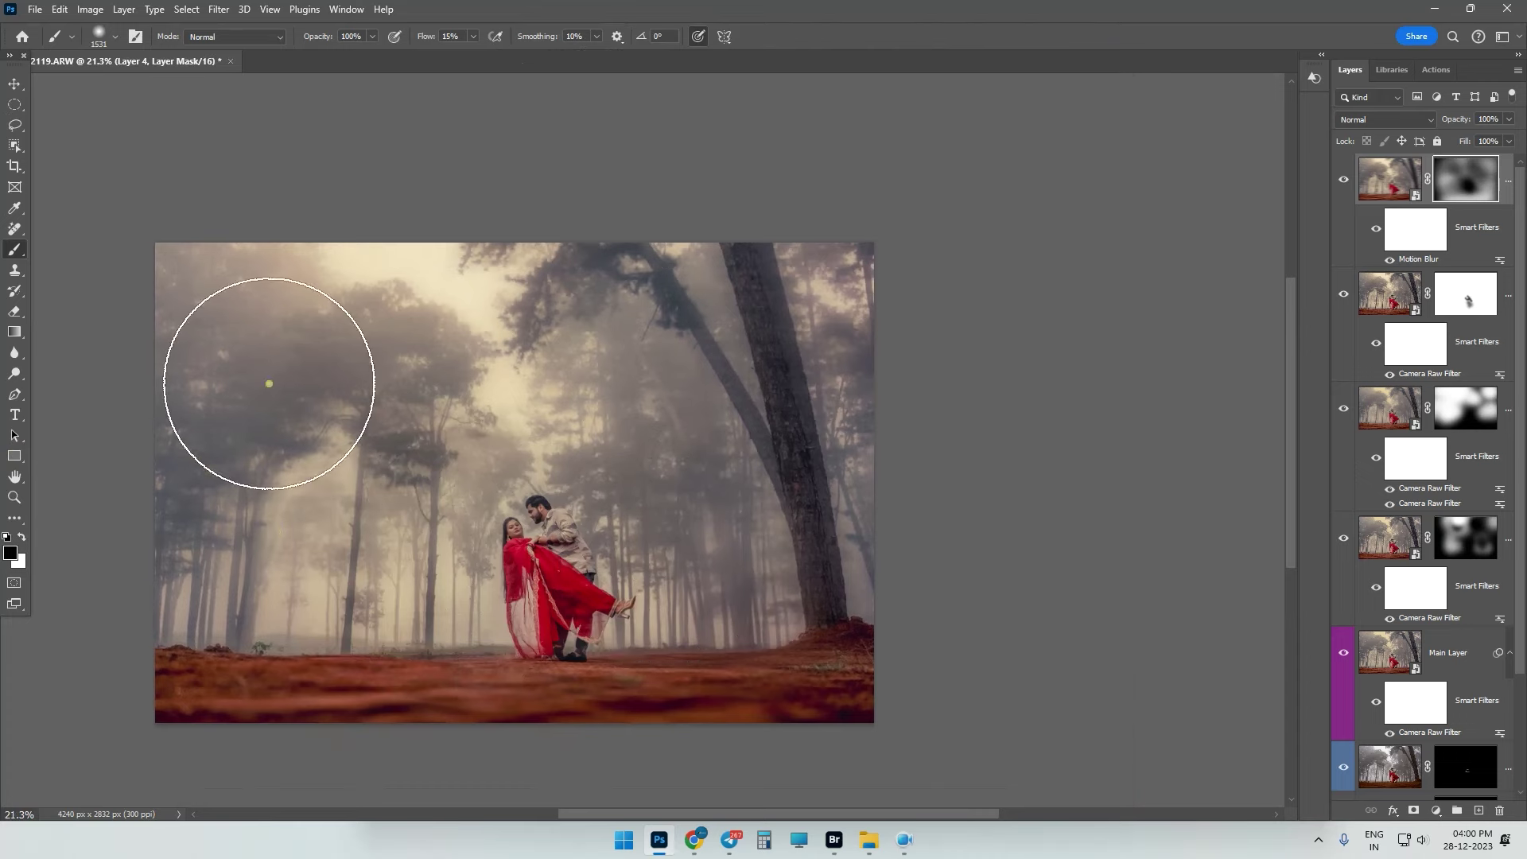
scroll(423, 660, "up", 2)
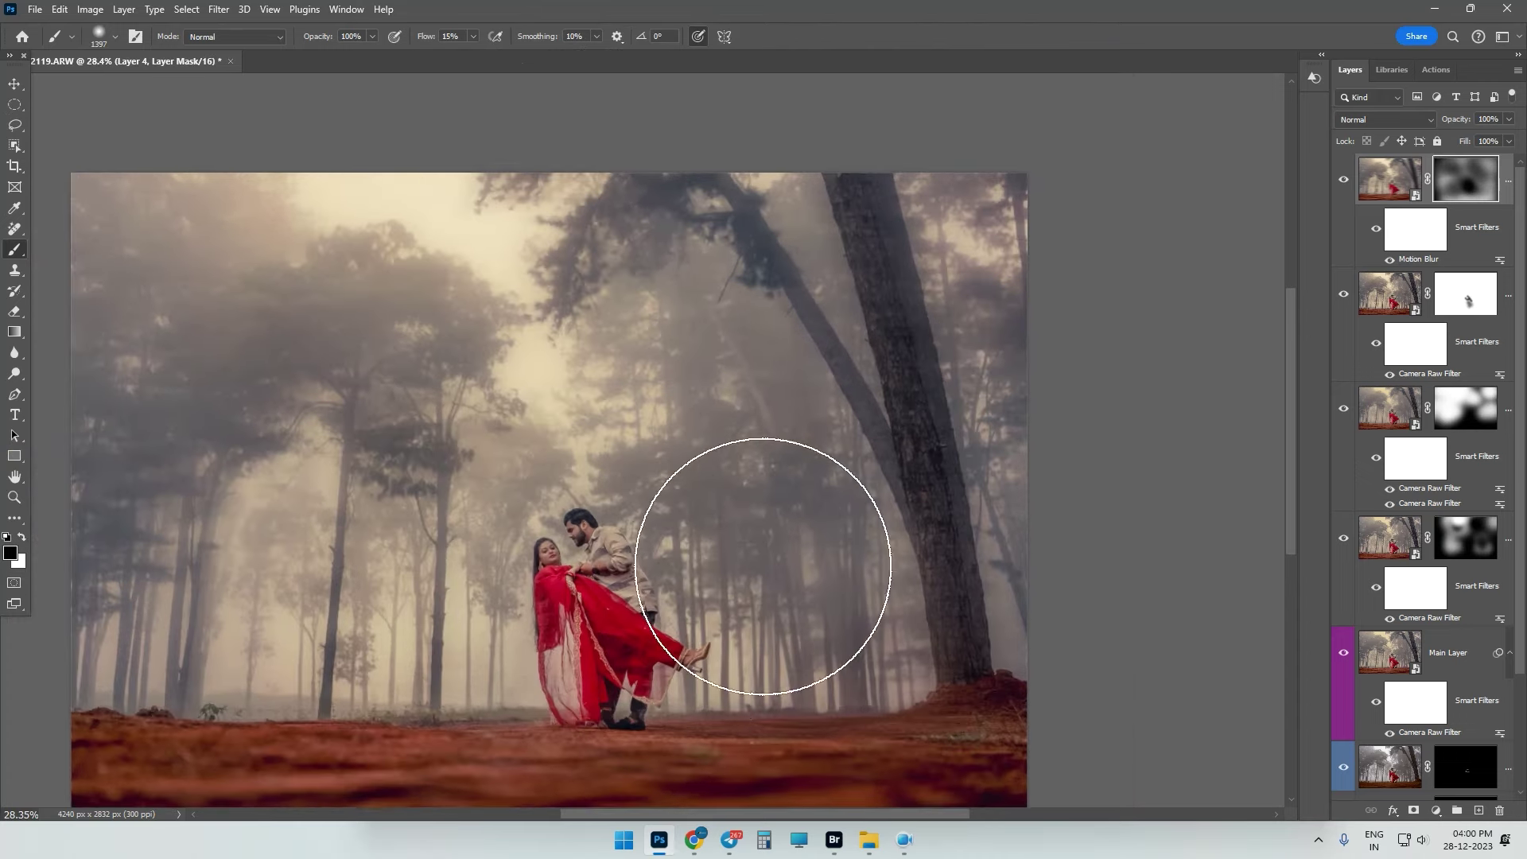
left_click_drag(763, 566, 740, 365)
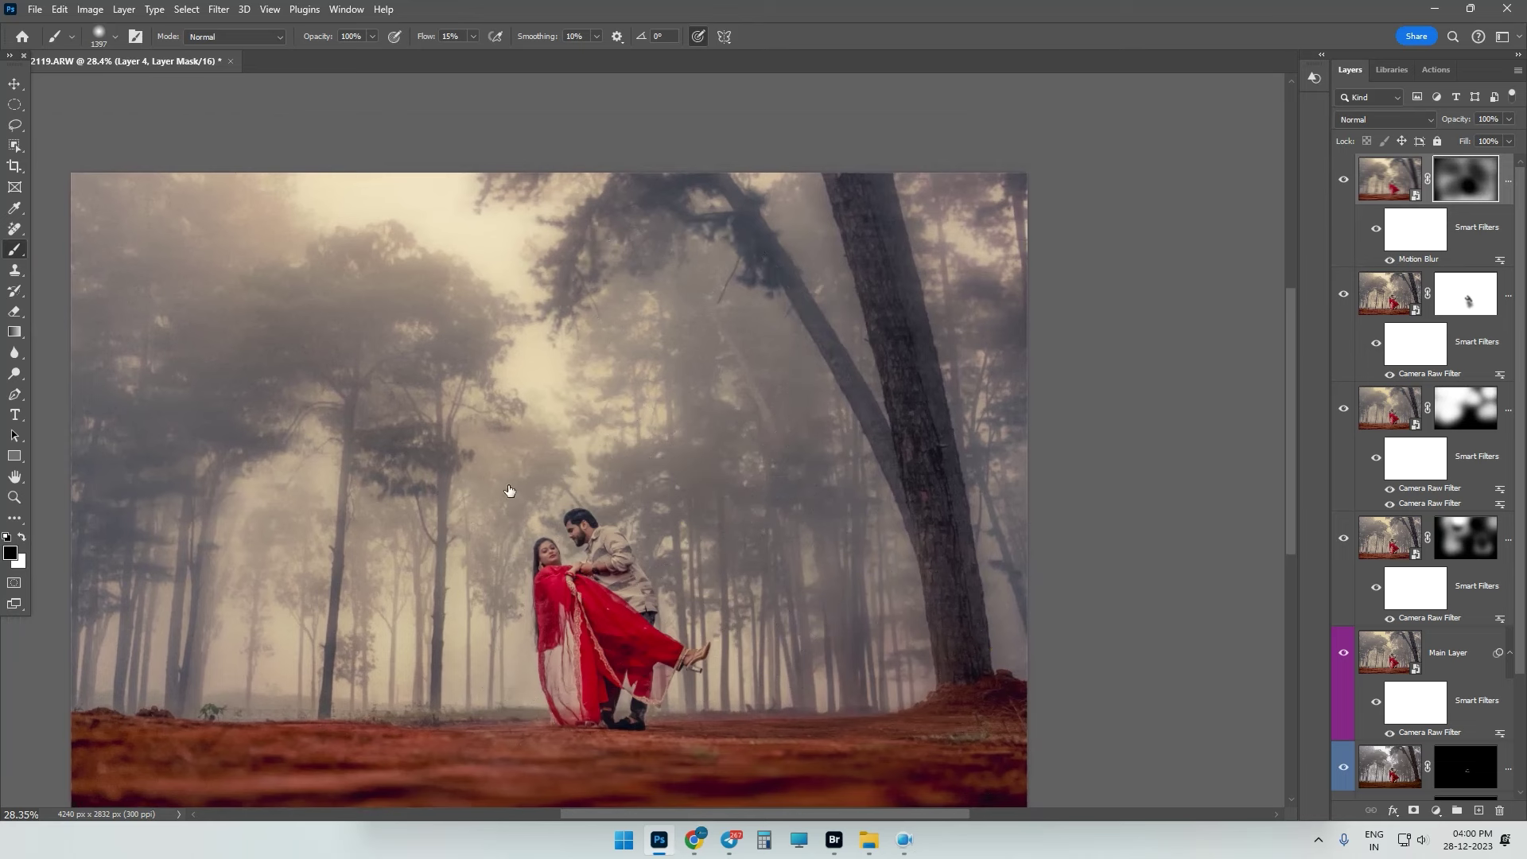
- Toggle the blur layer and Background visibility to compare the result with the original
left_click(1344, 181)
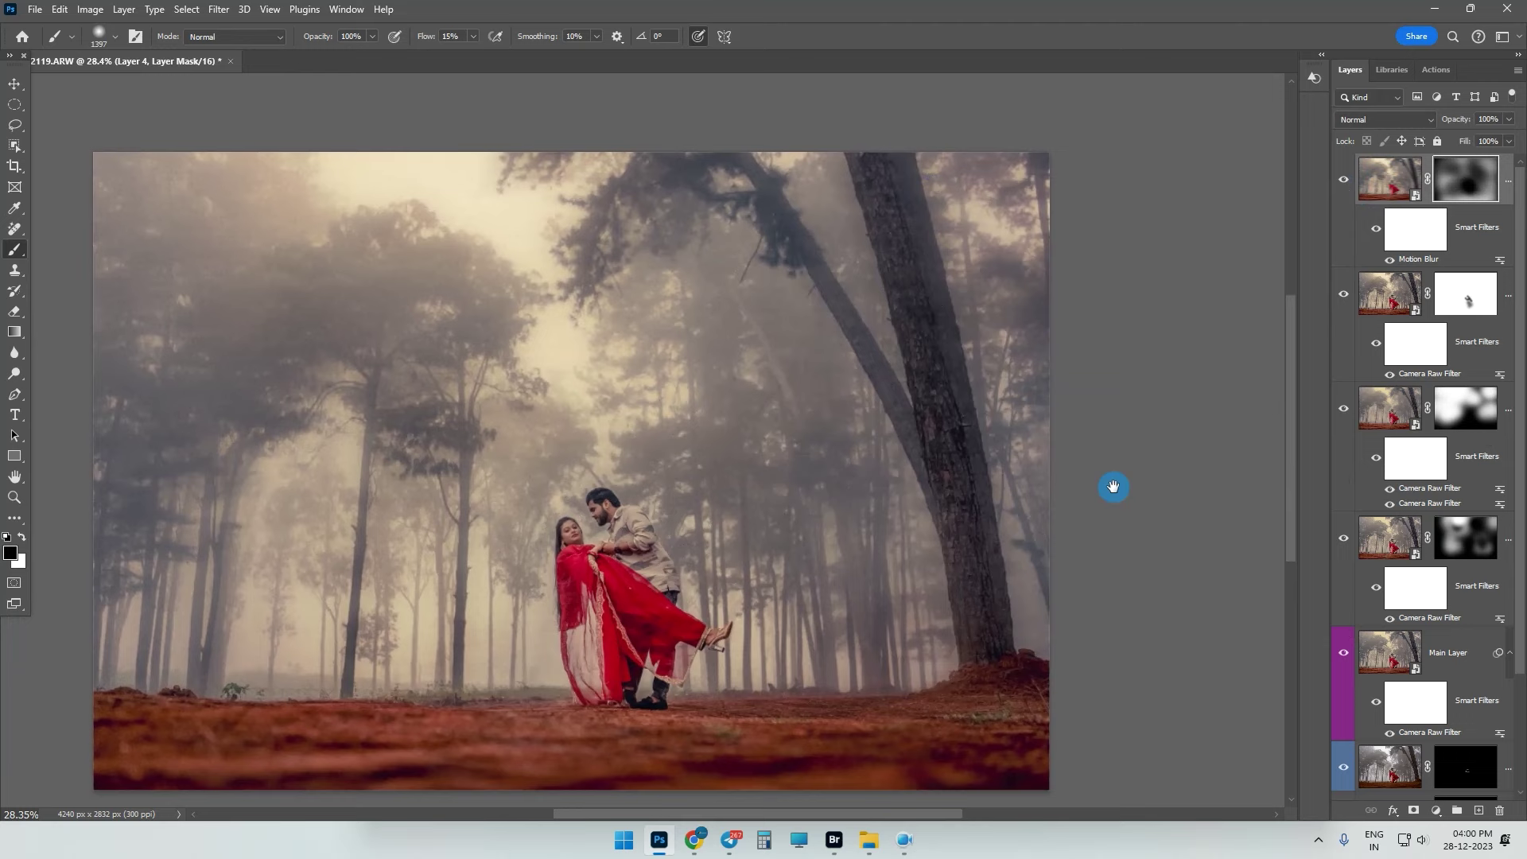
left_click_drag(1111, 487, 1125, 475)
left_click(1151, 460)
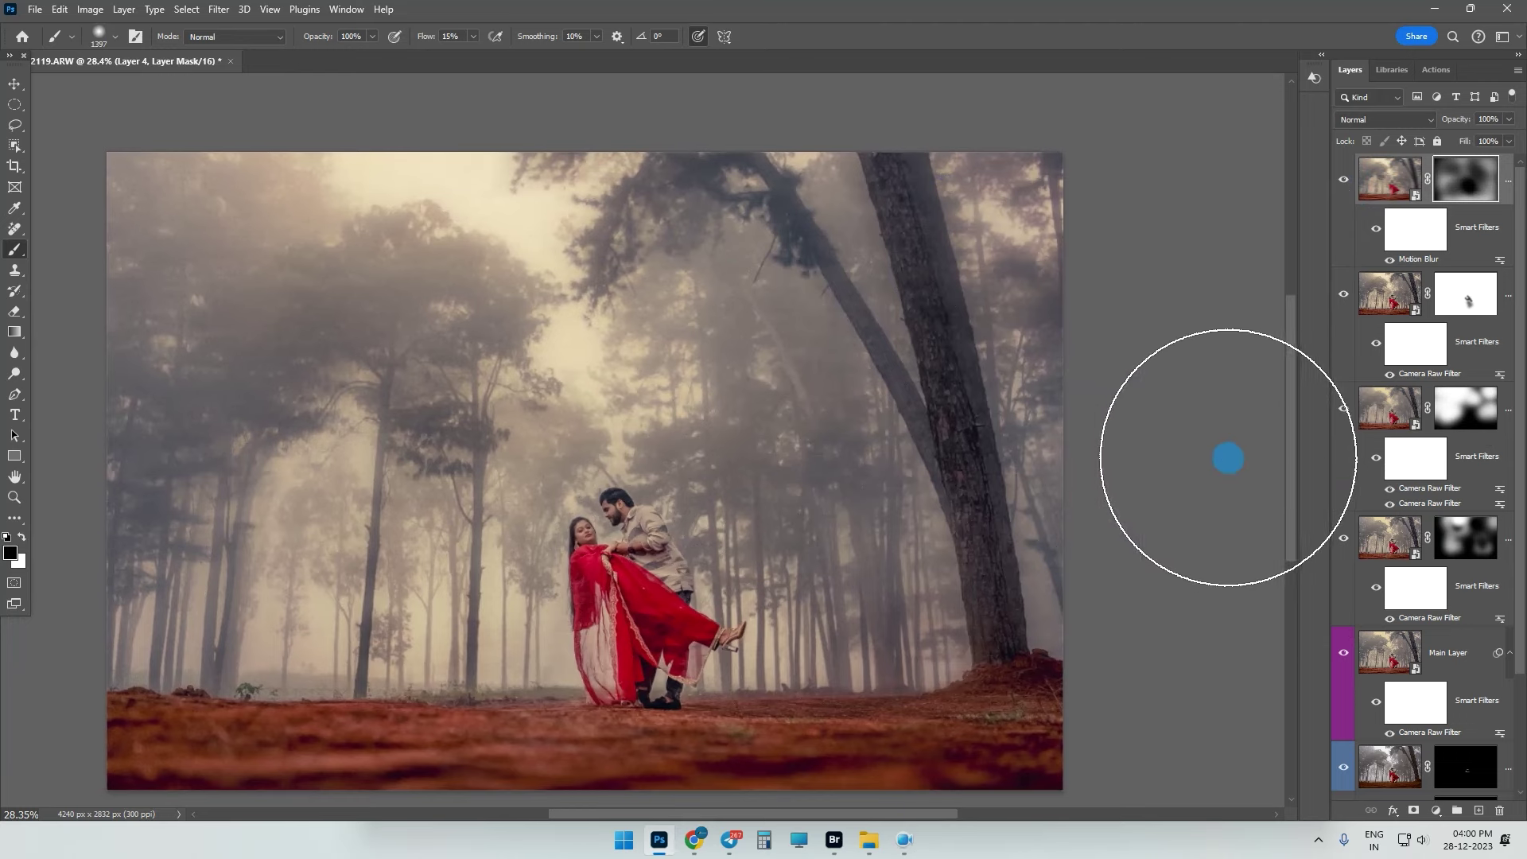
scroll(1393, 785, "down", 3)
left_click(1342, 775, "alt")
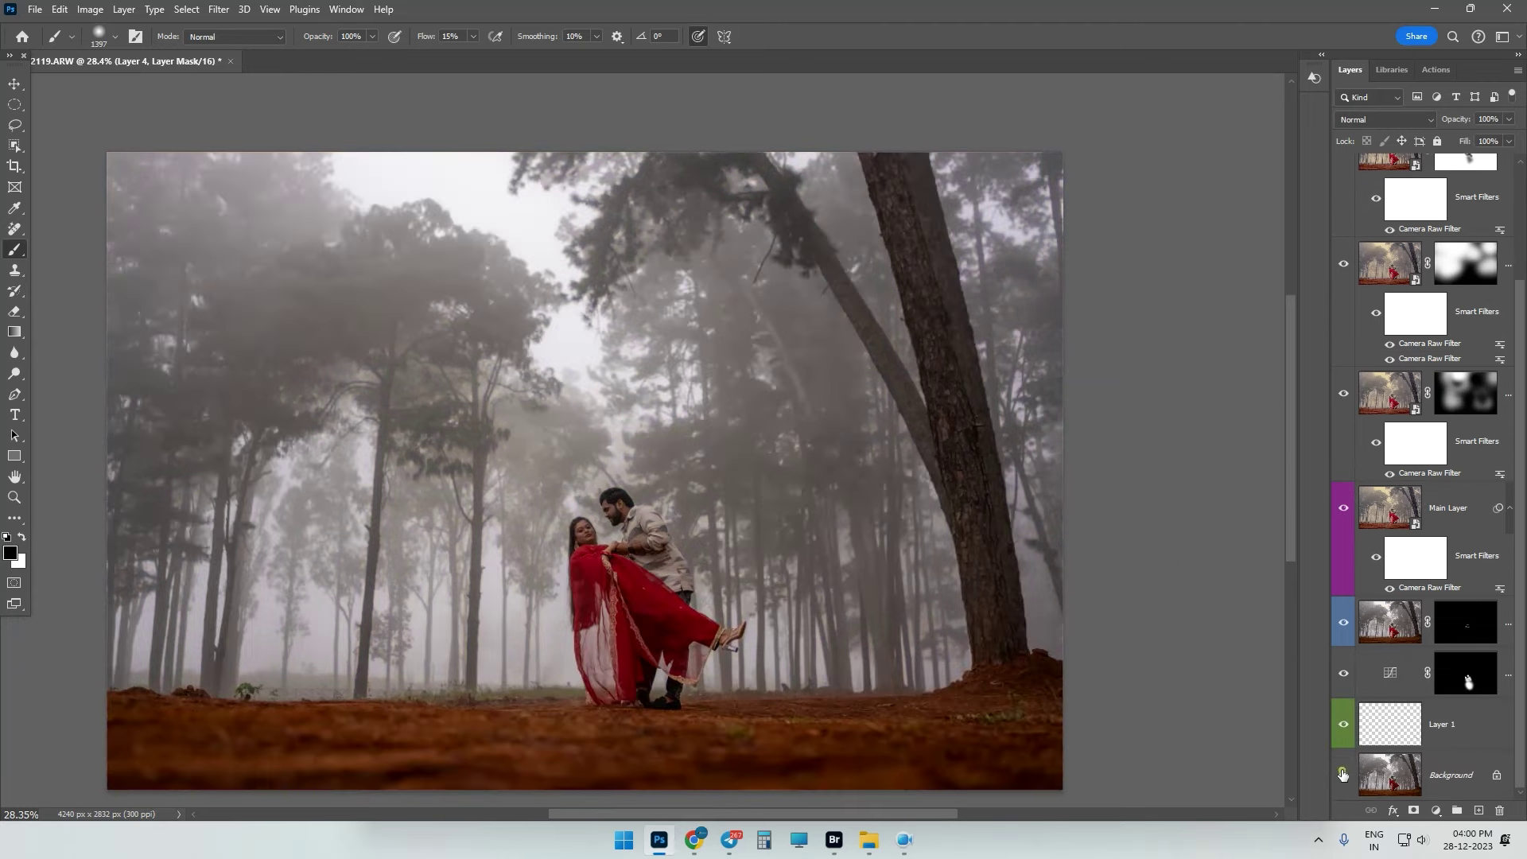
left_click(1343, 775, "alt")
left_click(1343, 775, "alt")
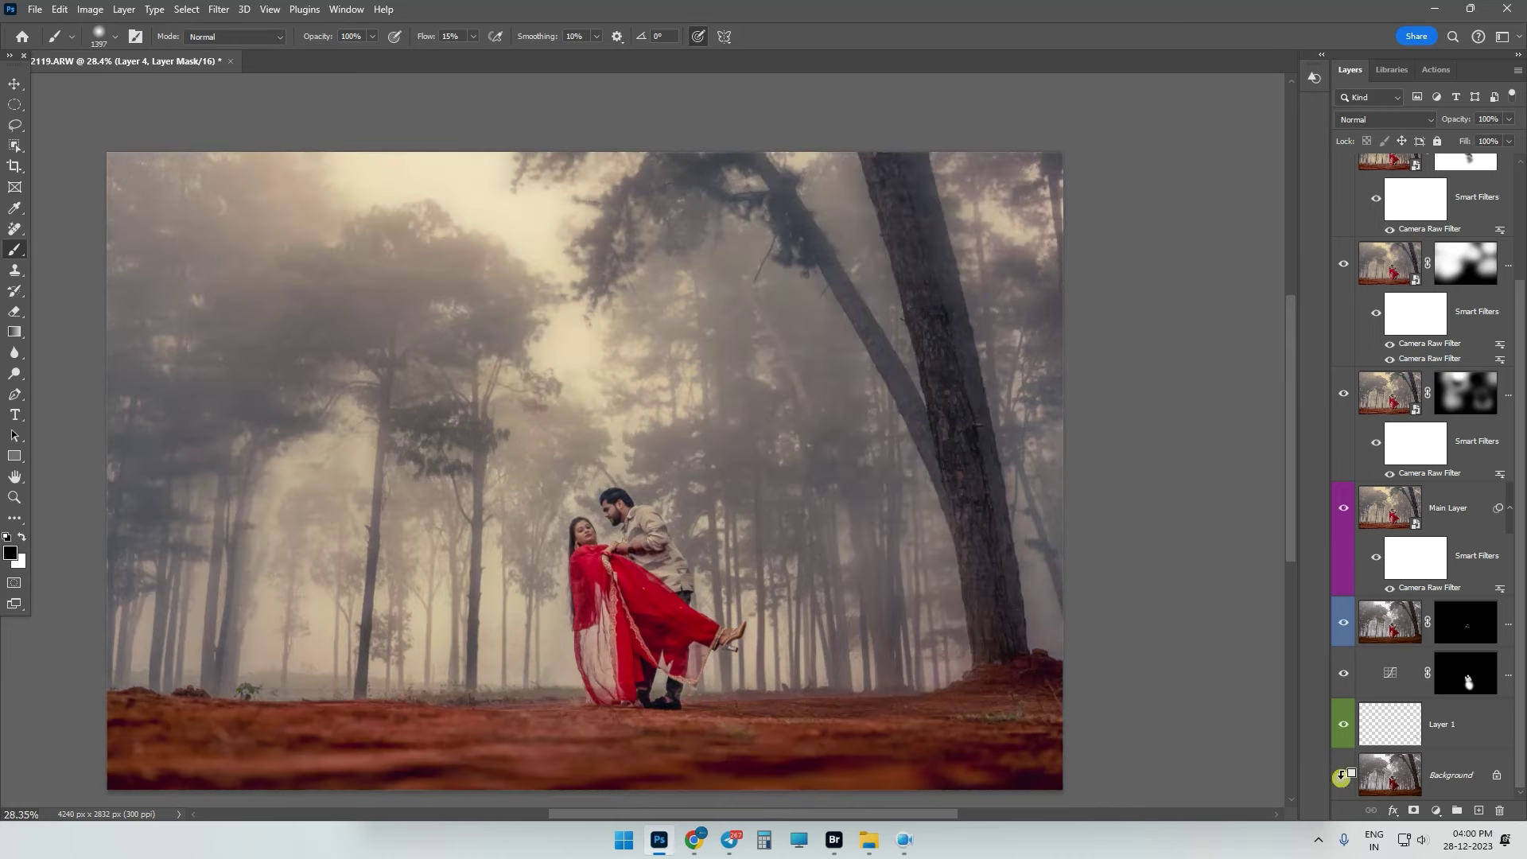
scroll(1392, 716, "up", 1)
- Add the white 'Romantic Rendezvous' title in Bintang Regular at 42 pt above the couple
left_click(14, 414)
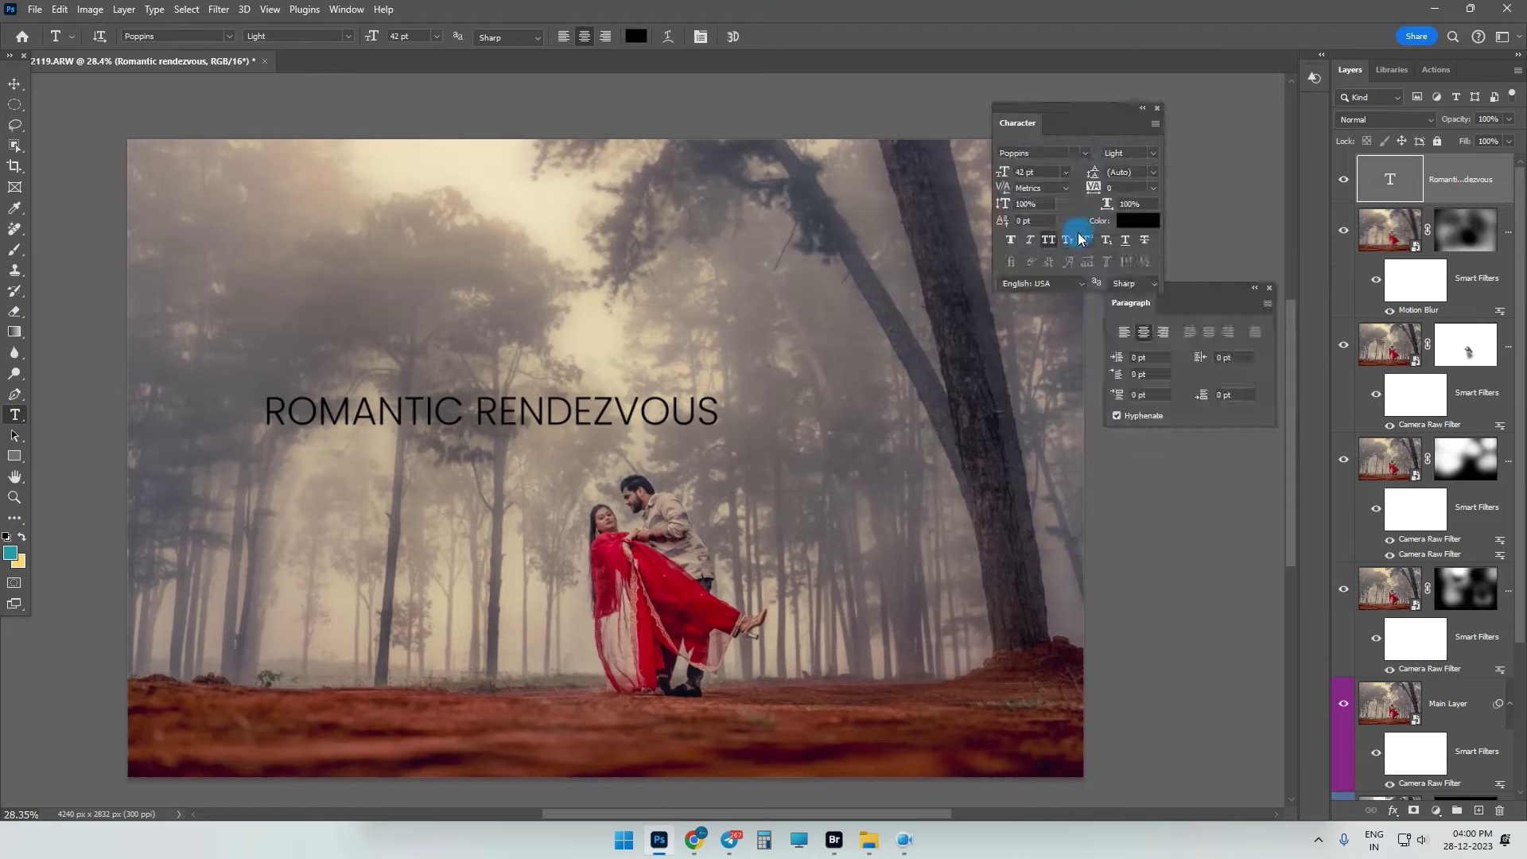
key("Return")
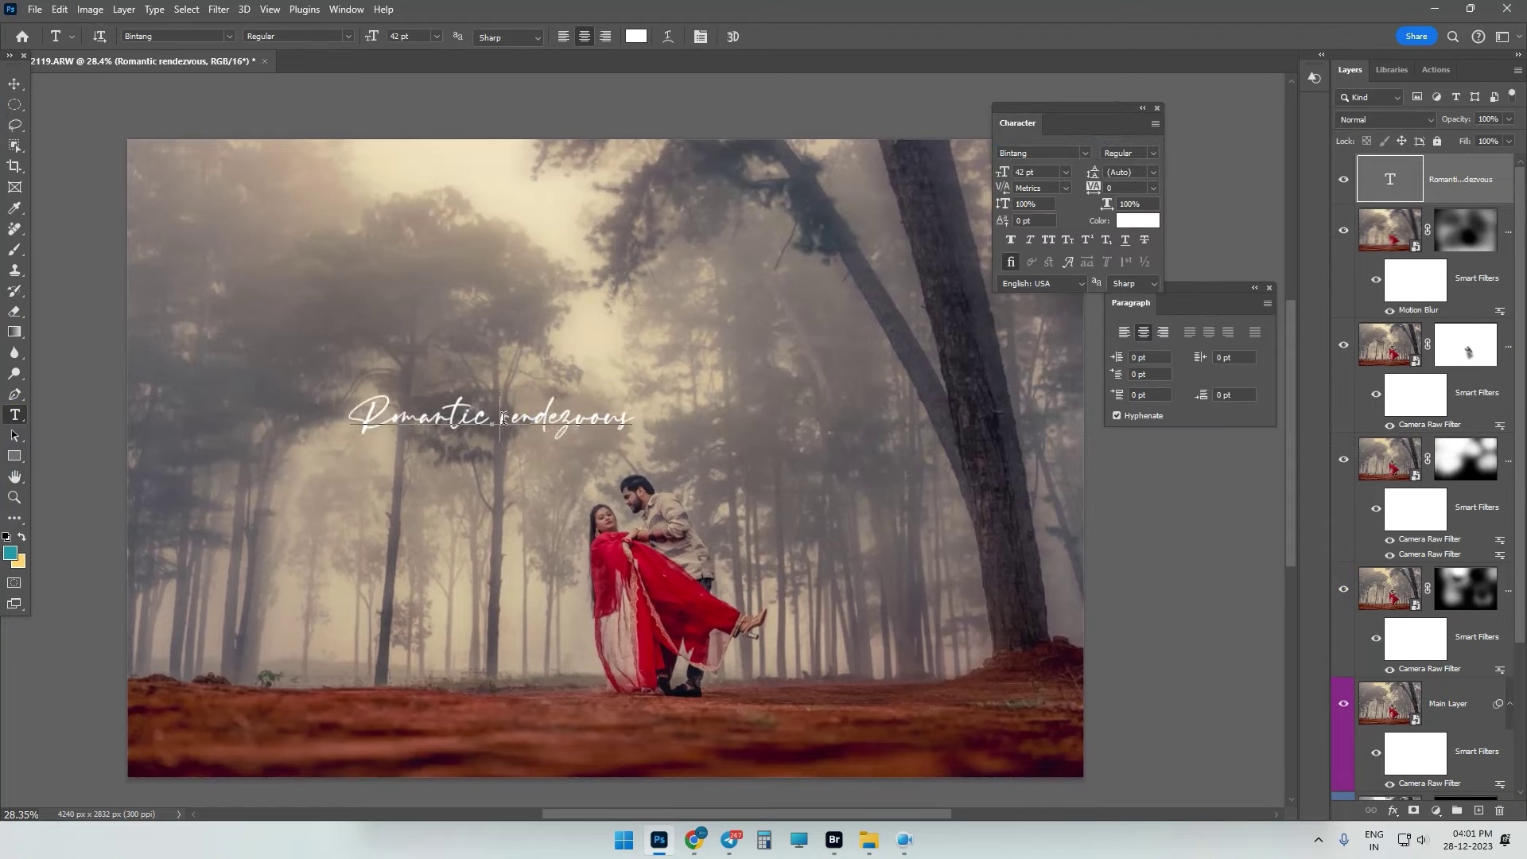
scroll(514, 403, "up", 2)
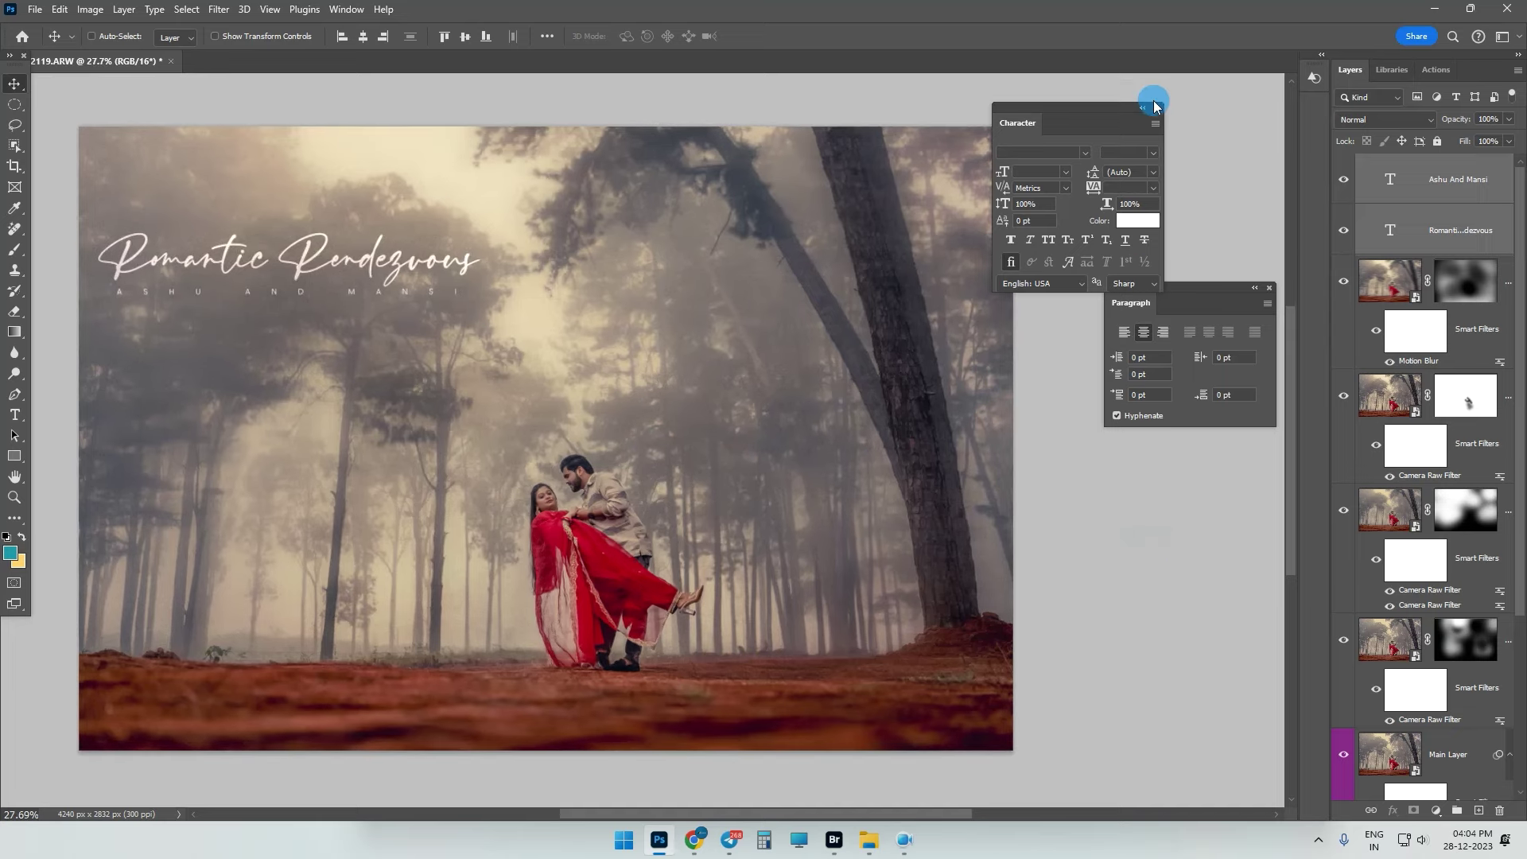
- Close the Character and Paragraph panels and compare the edit against the original photo
left_click(1155, 106)
left_click(1269, 288)
scroll(1455, 612, "down", 5)
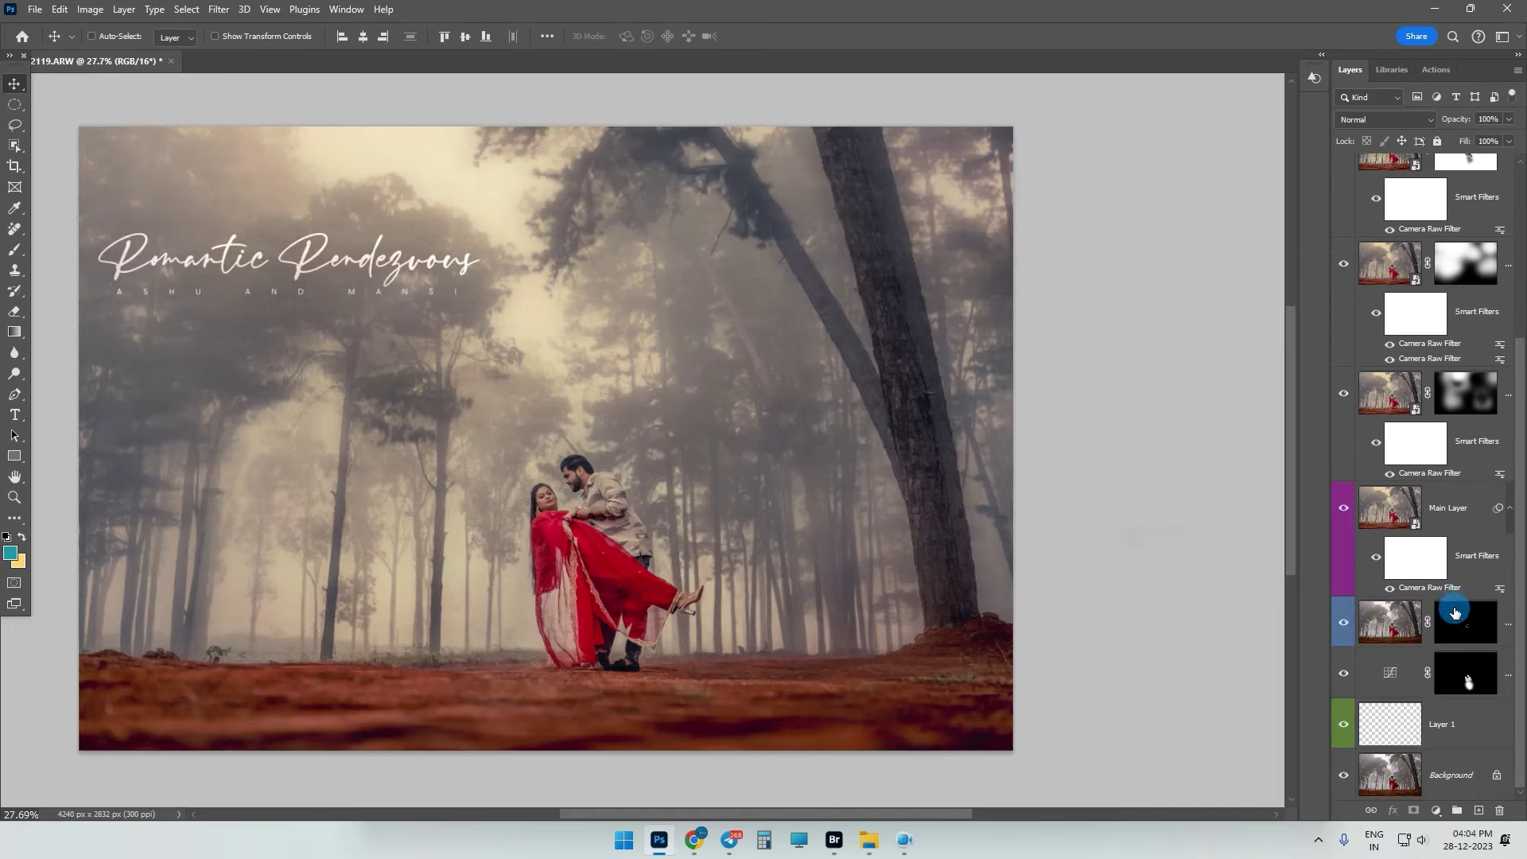
left_click(1344, 781, "alt")
left_click(1344, 782, "alt")
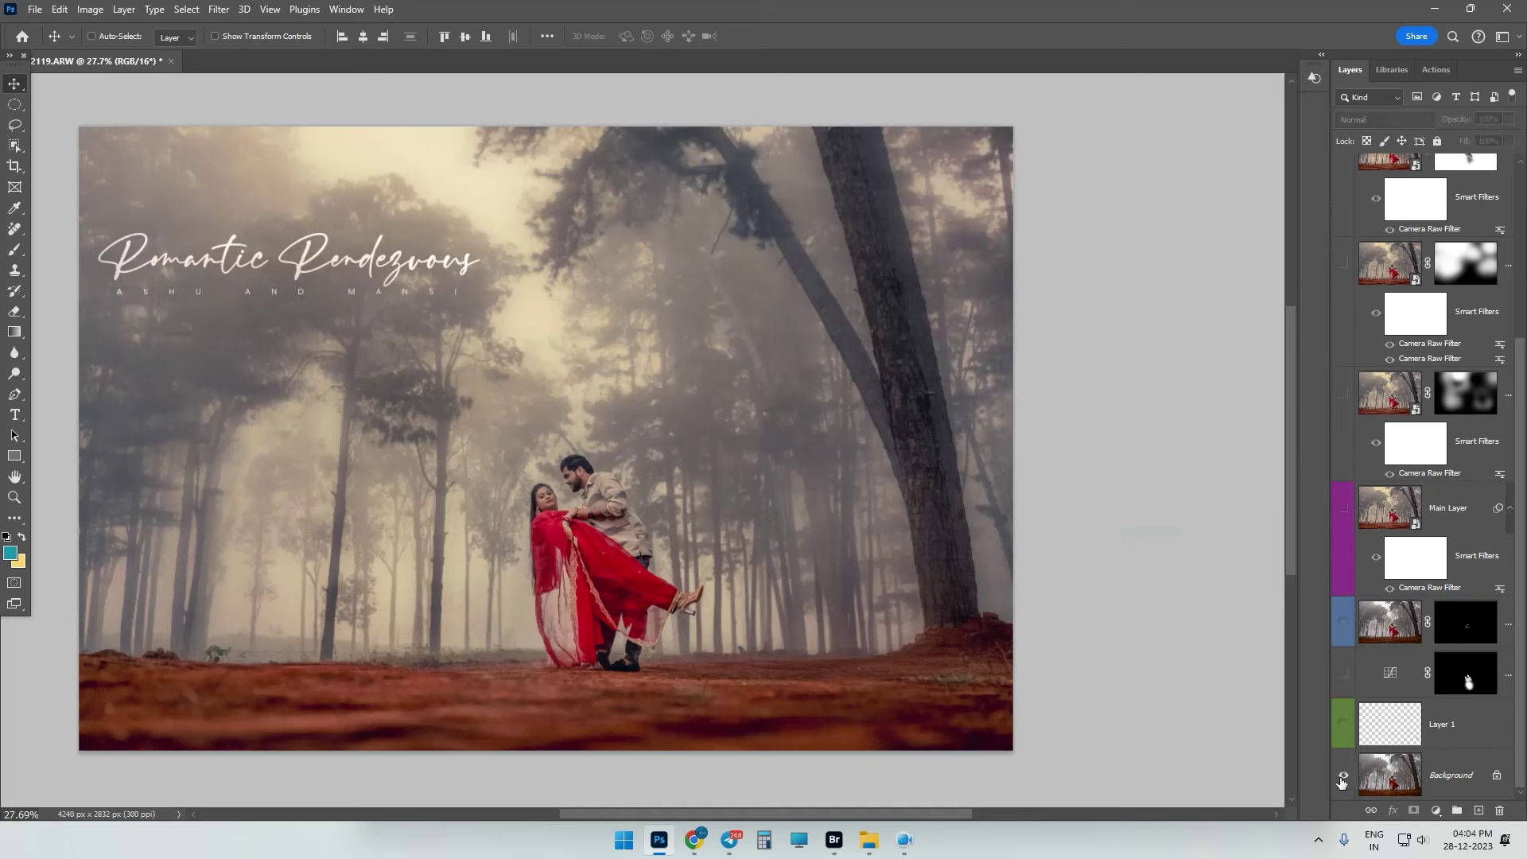
left_click(1343, 783, "alt")
scroll(1456, 327, "up", 5)
- Group the two text layers as T and hide the group, after checking the blur layer
key("ctrl+g")
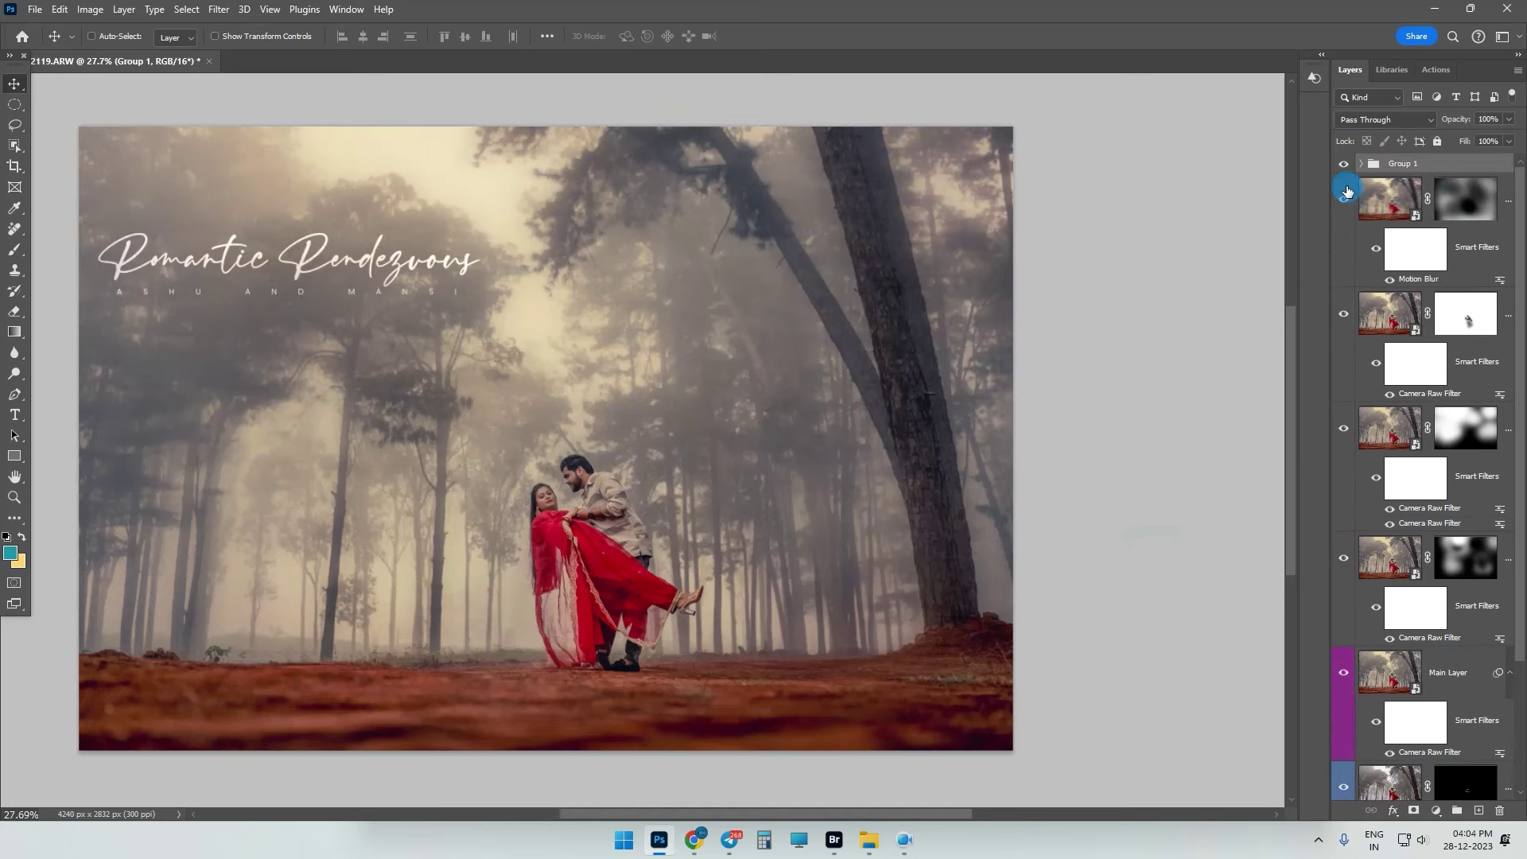
left_click(1345, 199)
left_click(1346, 202)
left_click(1343, 162)
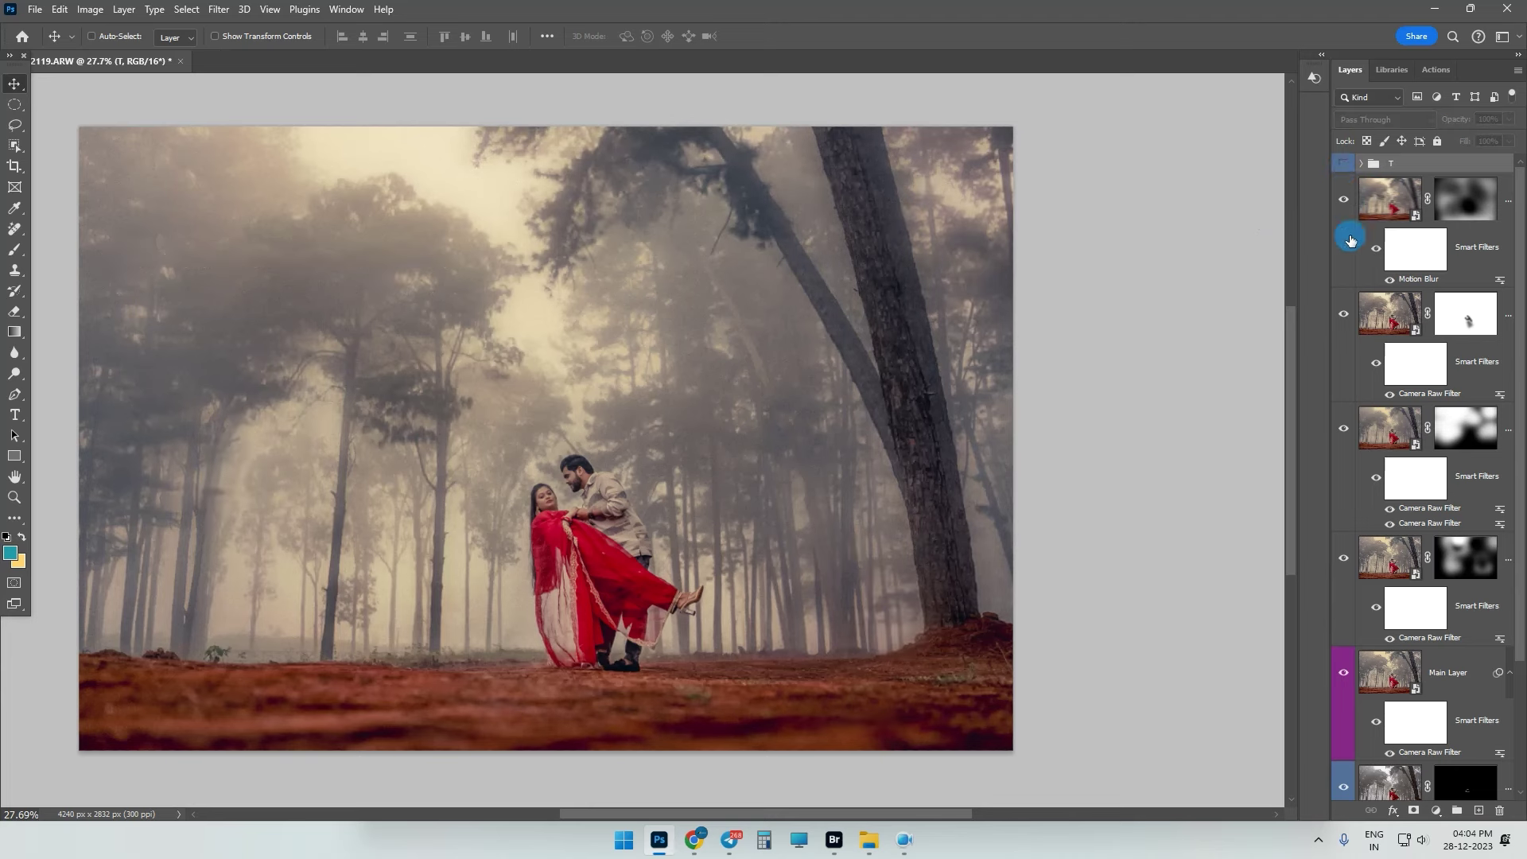
scroll(1424, 477, "down", 2)
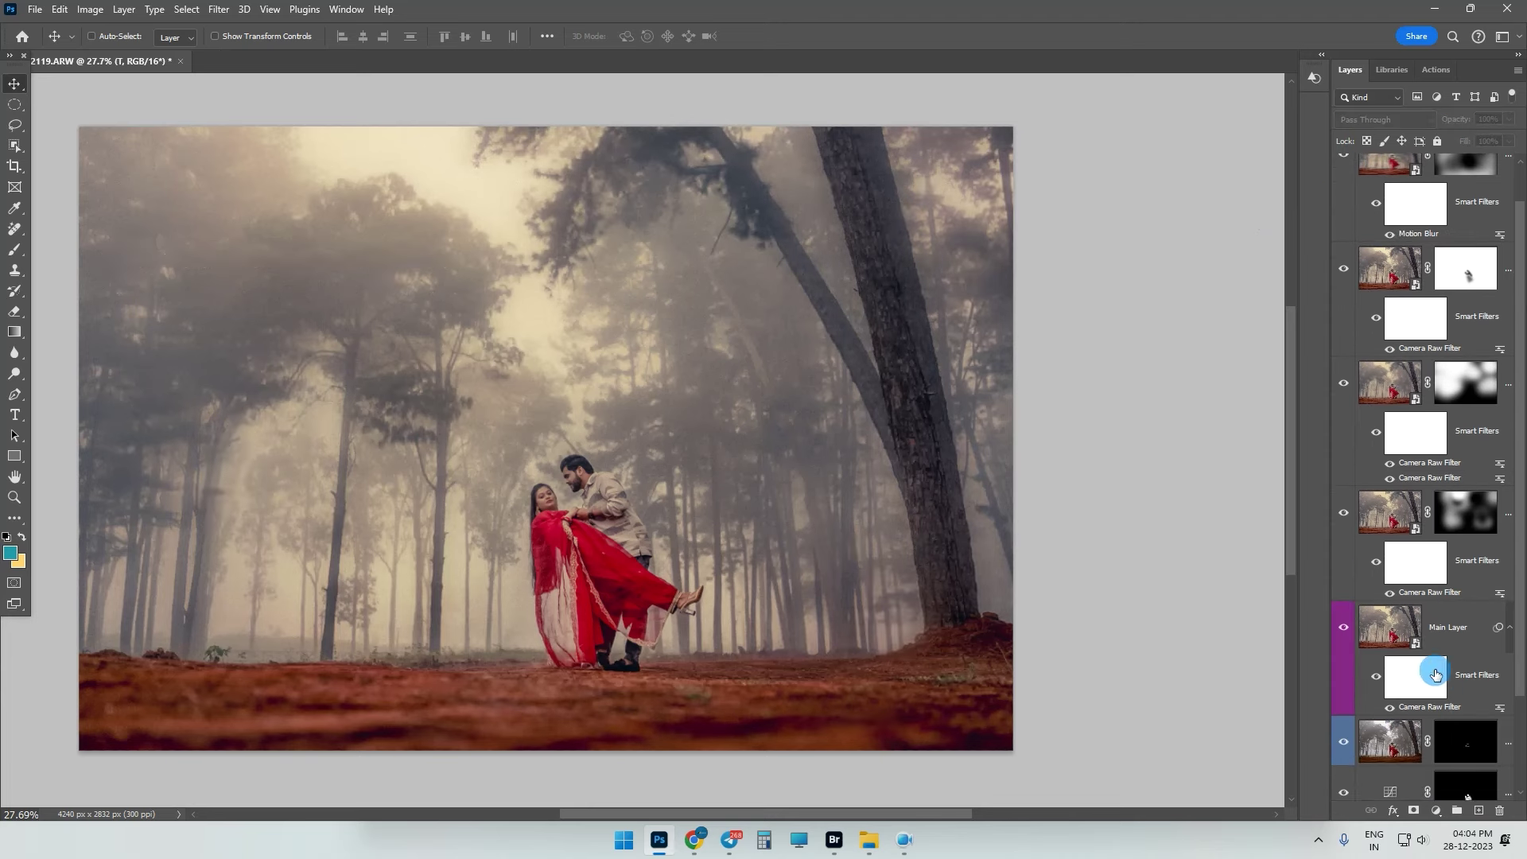
scroll(1412, 308, "up", 2)
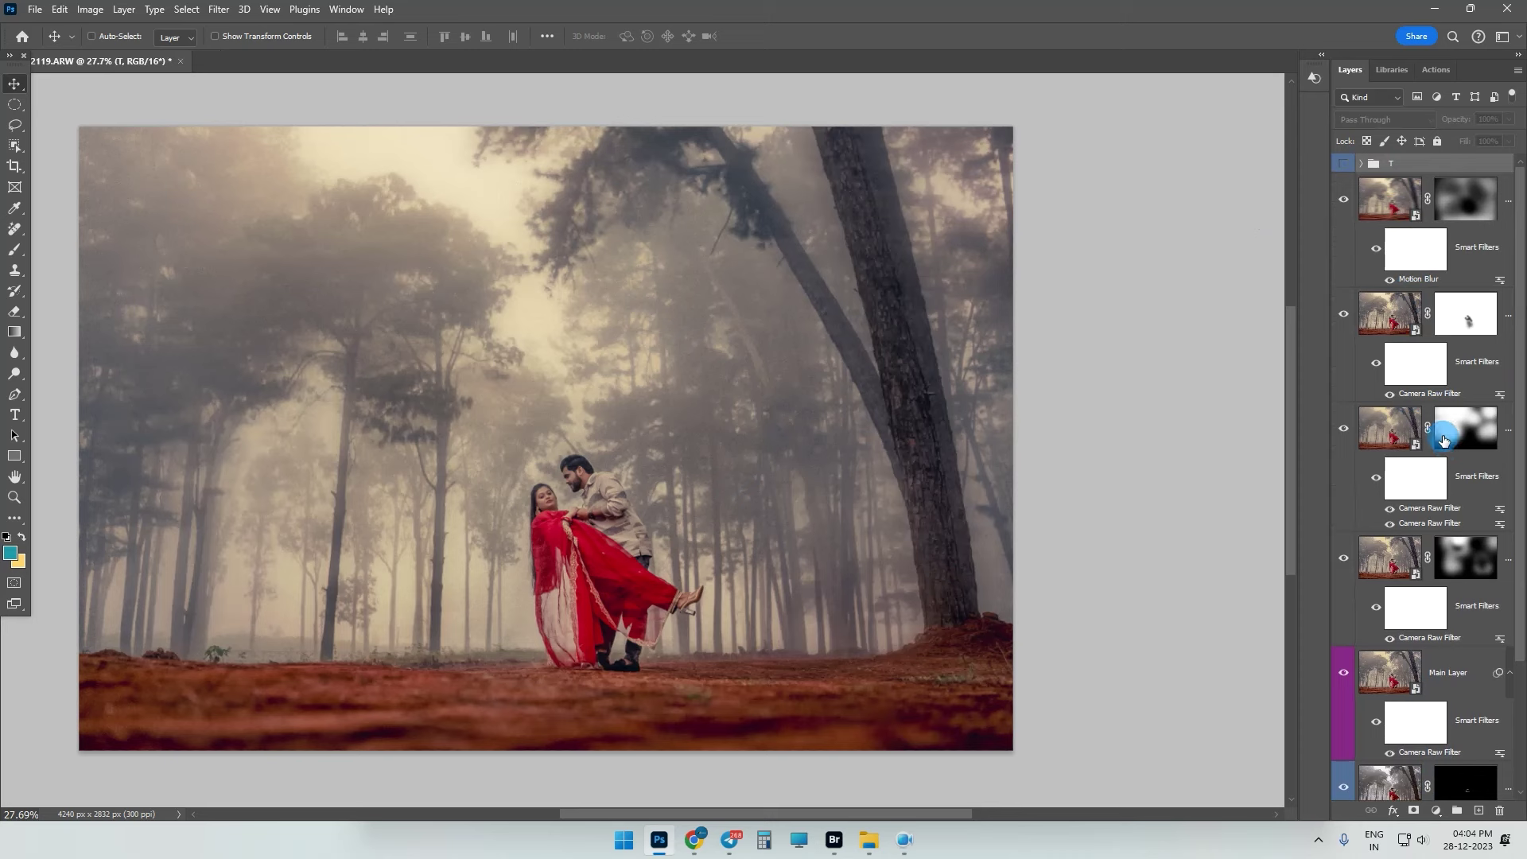